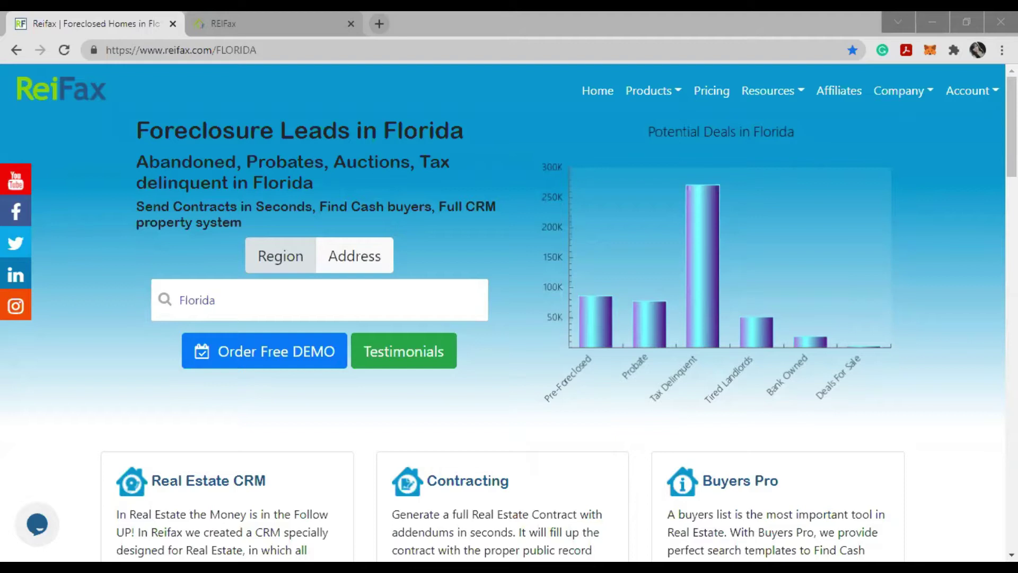
# - Open the REIFax Control Panel from the Account menu
pyautogui.click(446, 425)
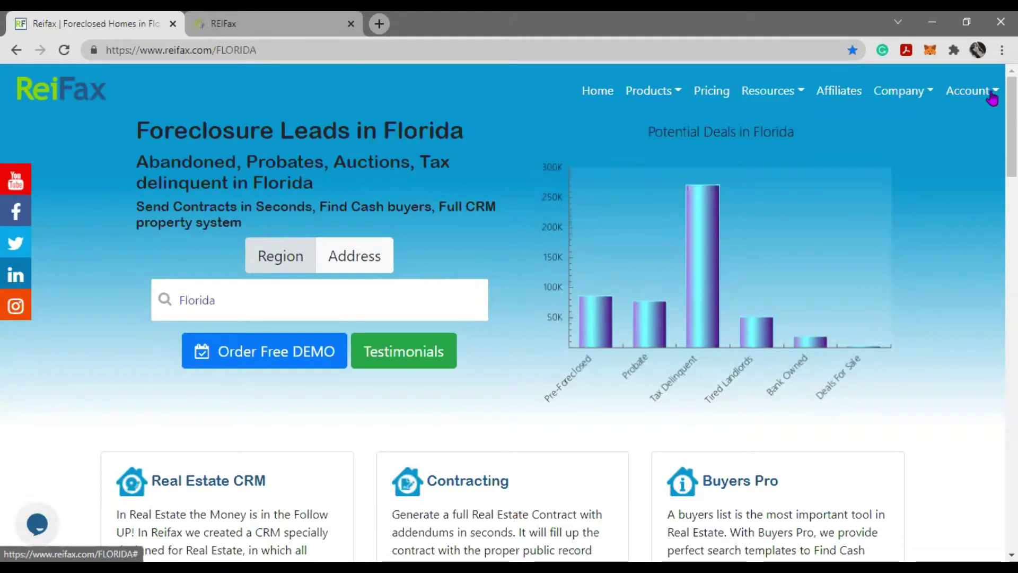
pyautogui.click(981, 95)
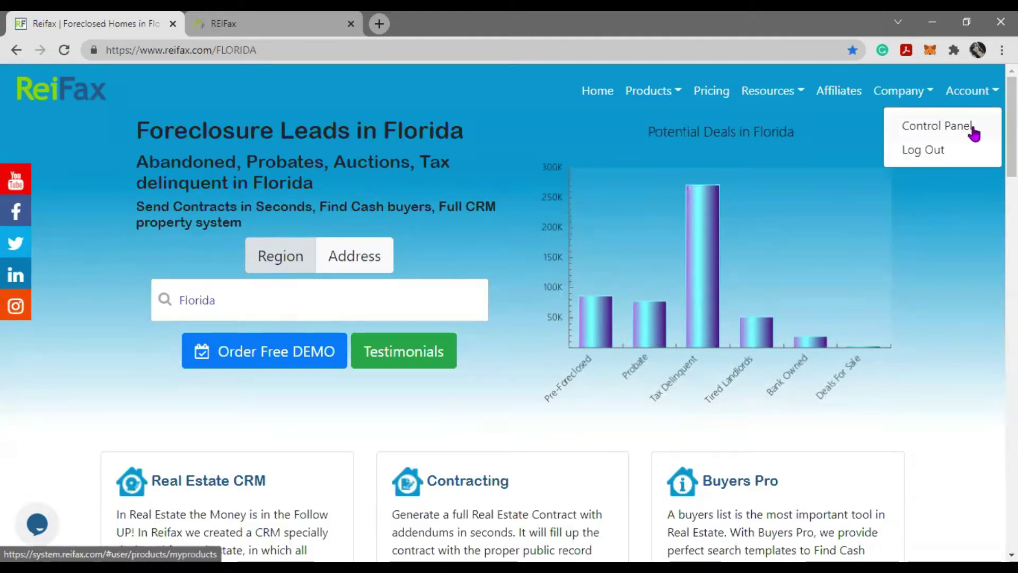
pyautogui.click(259, 33)
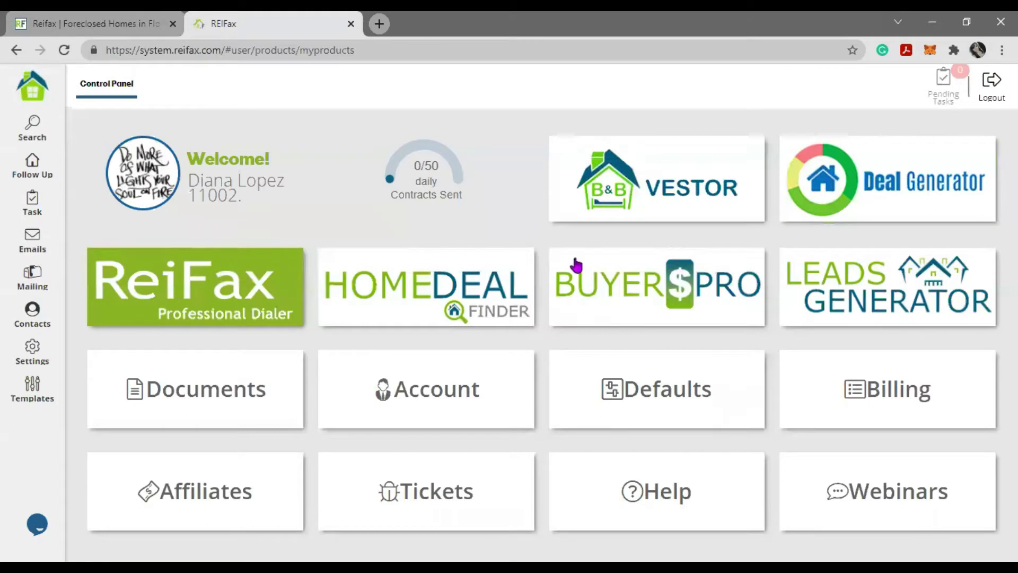
# - Browse the Webinars list, then open the Florida / Miami-Dade property search with map
pyautogui.click(889, 510)
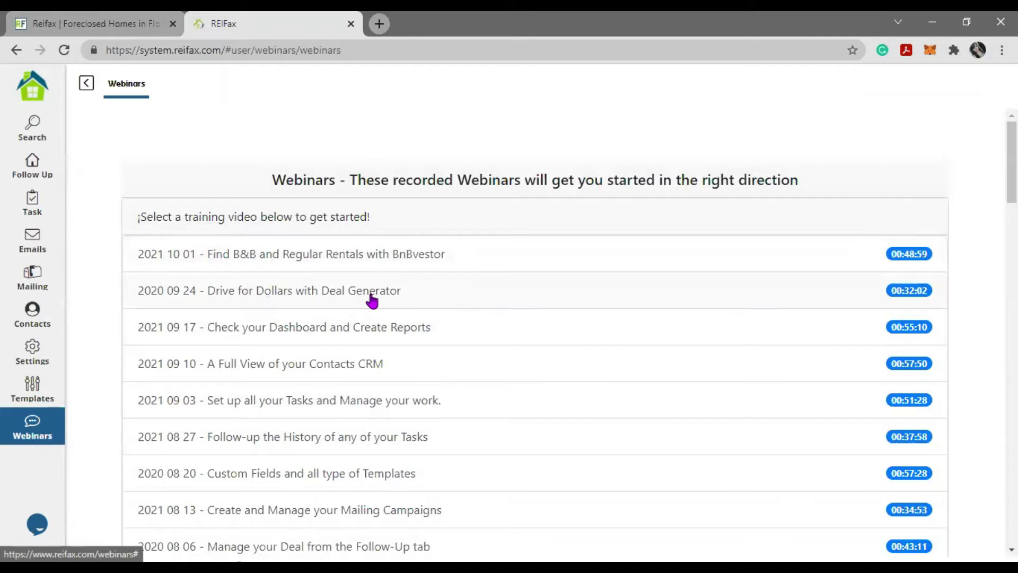
pyautogui.click(86, 85)
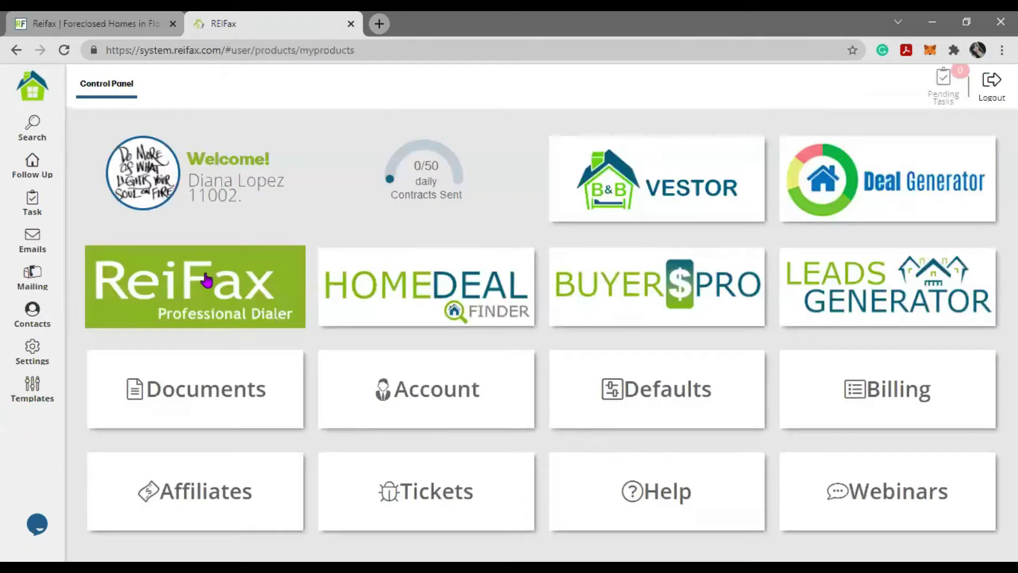
pyautogui.click(207, 281)
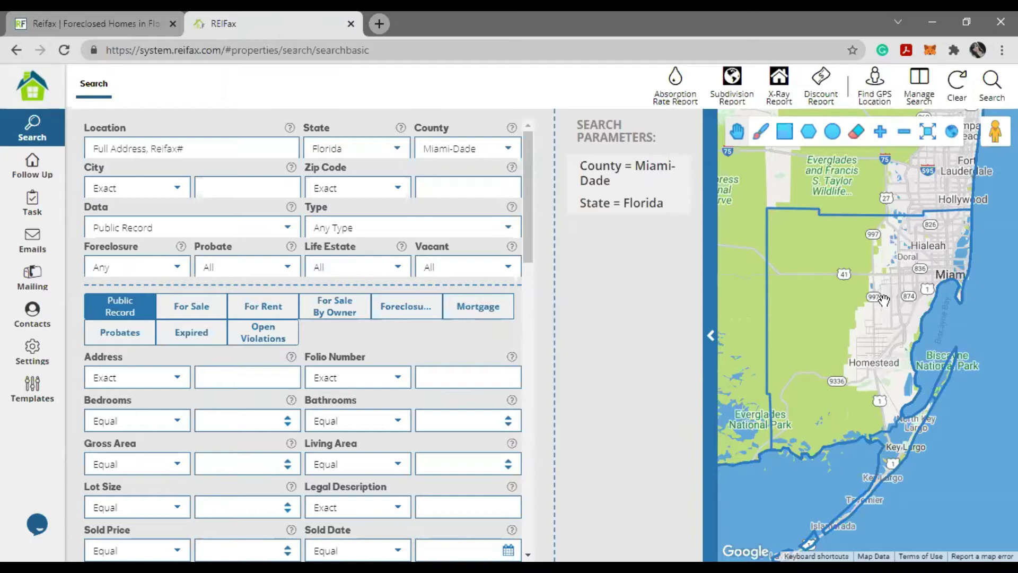
# - Zoom in and pan the map north to show Hialeah, Miami Springs and Miami Lakes
pyautogui.scroll(1, 901, 292)
pyautogui.scroll(1, 901, 292)
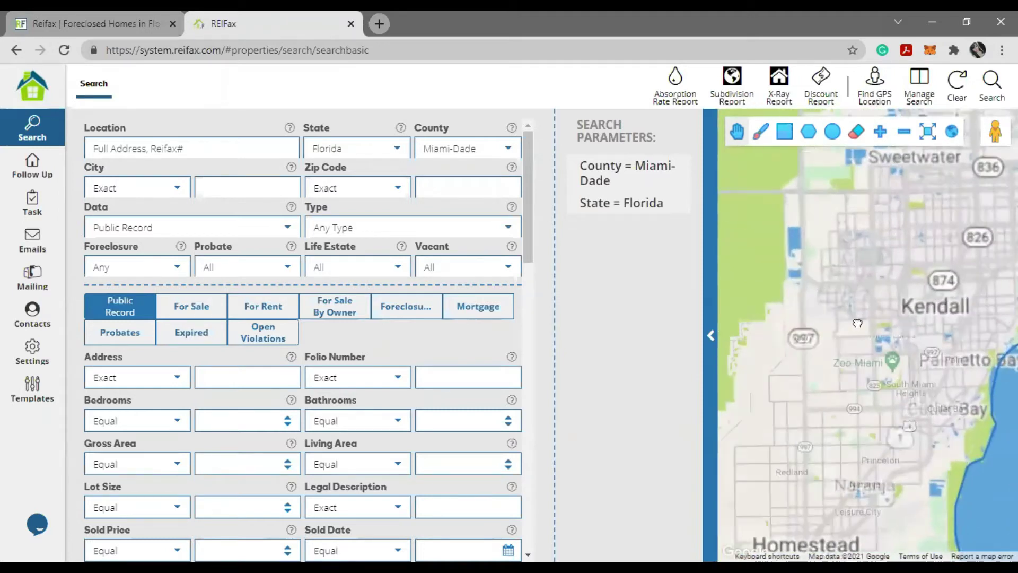
pyautogui.moveTo(798, 378); pyautogui.dragTo(712, 411)
pyautogui.moveTo(798, 446); pyautogui.dragTo(769, 512)
pyautogui.moveTo(960, 278); pyautogui.dragTo(938, 387)
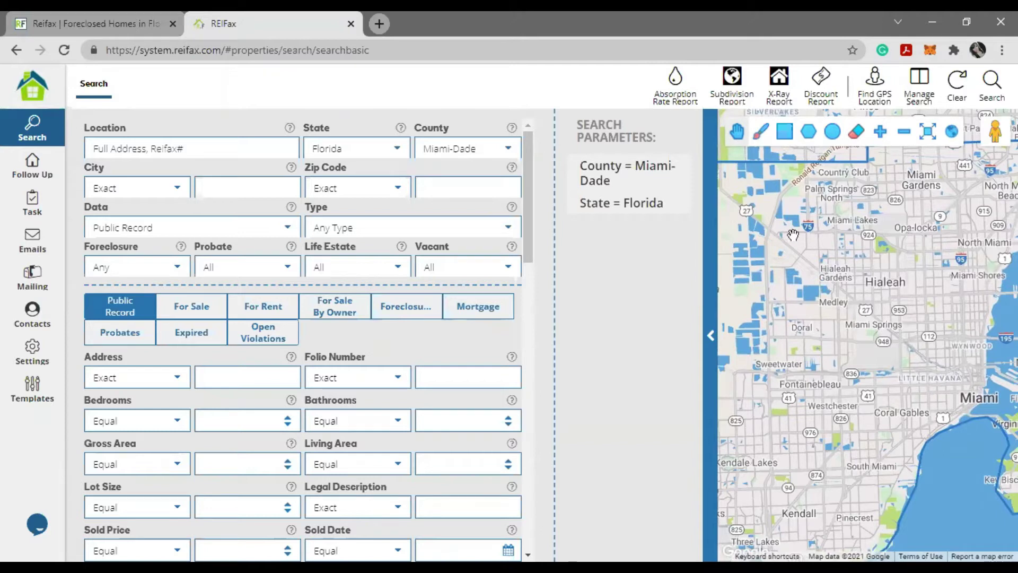
pyautogui.click(759, 133)
pyautogui.moveTo(833, 320)
pyautogui.mouseDown()
pyautogui.moveTo(872, 273)
pyautogui.moveTo(927, 396)
pyautogui.mouseUp()
pyautogui.moveTo(874, 438)
pyautogui.mouseDown()
pyautogui.moveTo(778, 357)
pyautogui.moveTo(836, 334)
pyautogui.moveTo(834, 320)
pyautogui.mouseUp()
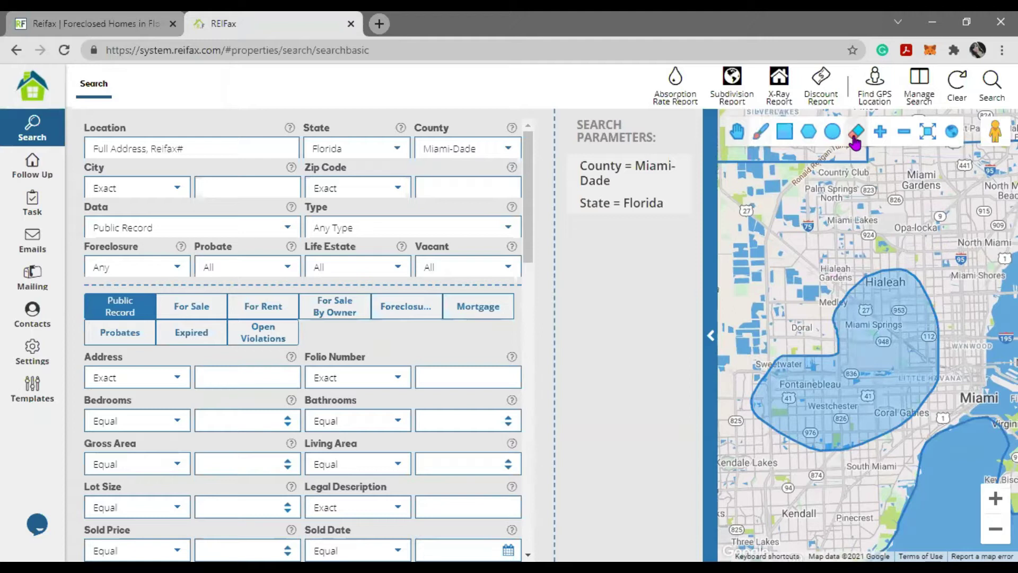
pyautogui.click(856, 134)
pyautogui.click(785, 132)
pyautogui.moveTo(811, 264)
pyautogui.mouseDown()
pyautogui.moveTo(878, 401)
pyautogui.moveTo(944, 215)
pyautogui.moveTo(788, 260)
pyautogui.moveTo(748, 325)
pyautogui.moveTo(965, 300)
pyautogui.mouseUp()
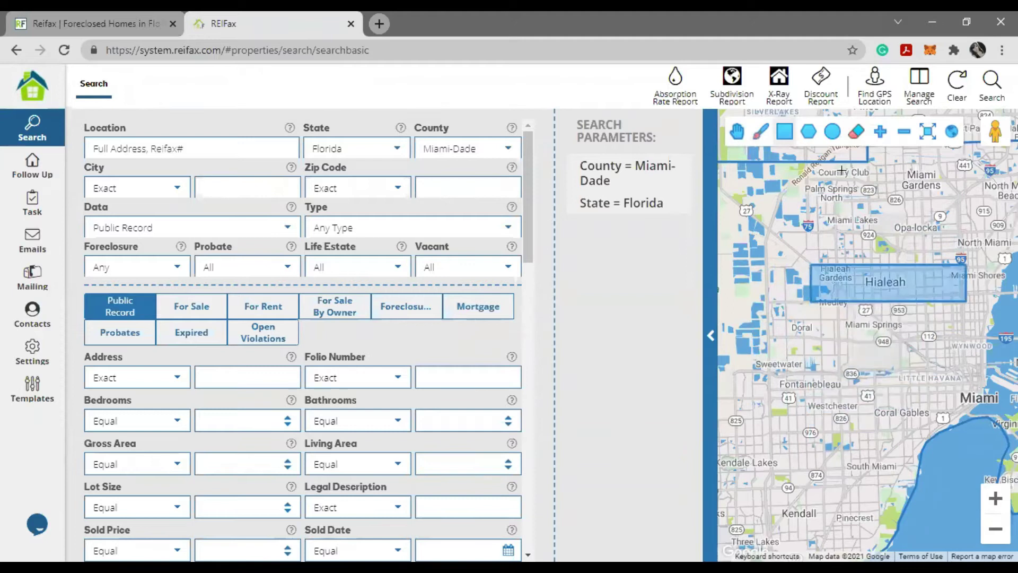
pyautogui.click(809, 135)
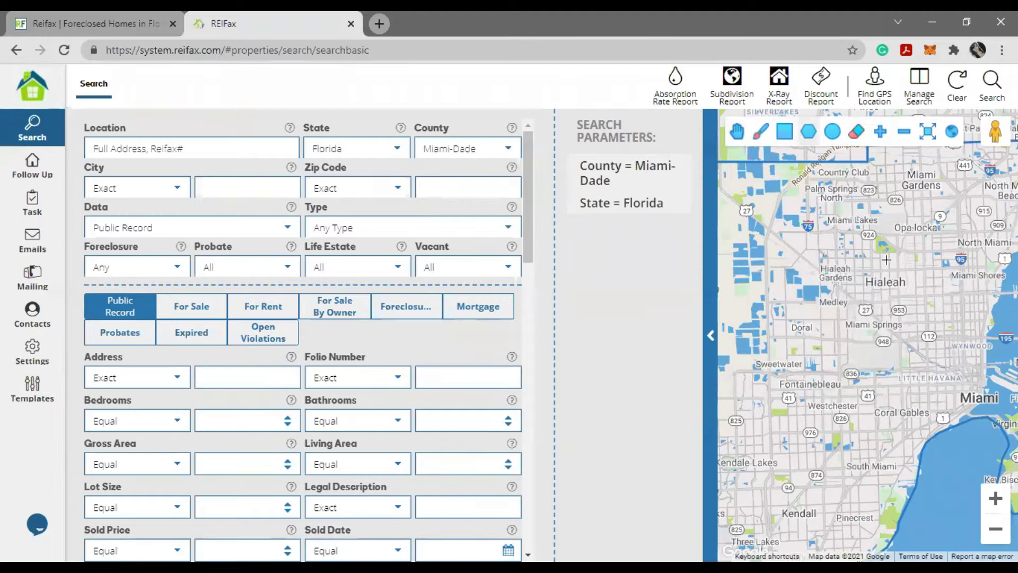
pyautogui.click(819, 251)
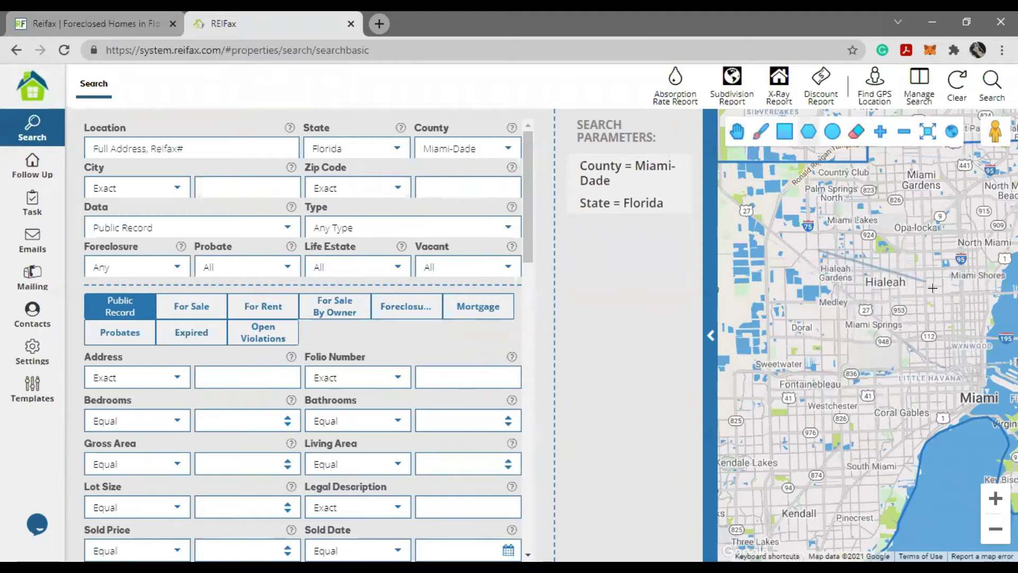
pyautogui.click(935, 297)
pyautogui.click(849, 436)
pyautogui.click(752, 374)
pyautogui.click(845, 334)
pyautogui.click(820, 250)
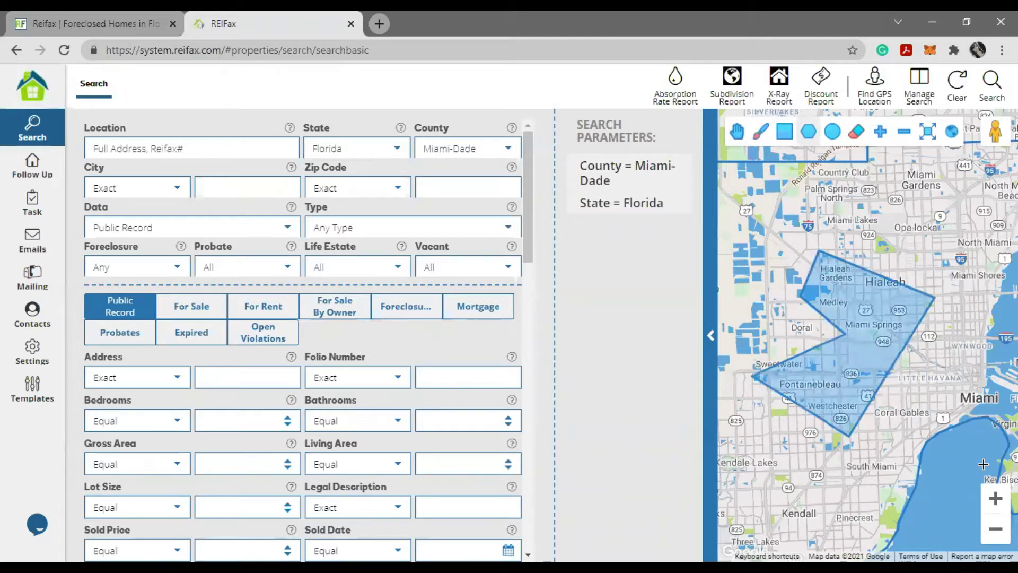
pyautogui.click(835, 137)
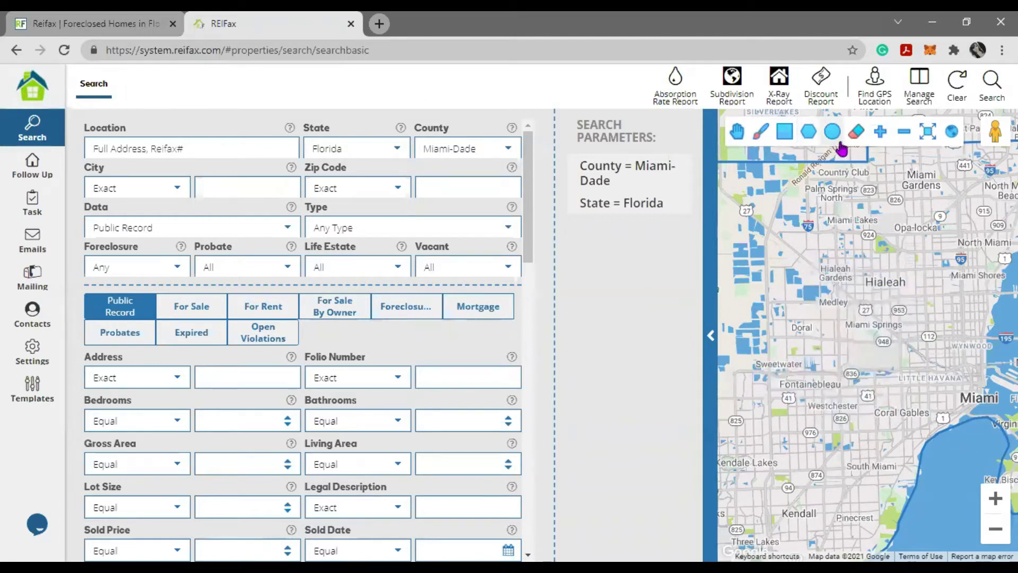
pyautogui.moveTo(823, 275); pyautogui.dragTo(840, 316)
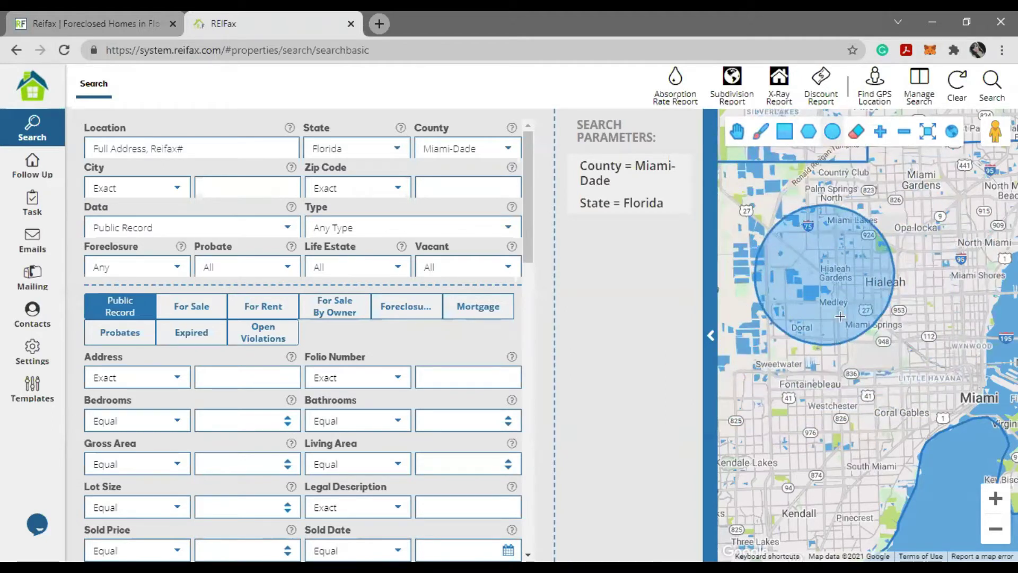
pyautogui.click(857, 133)
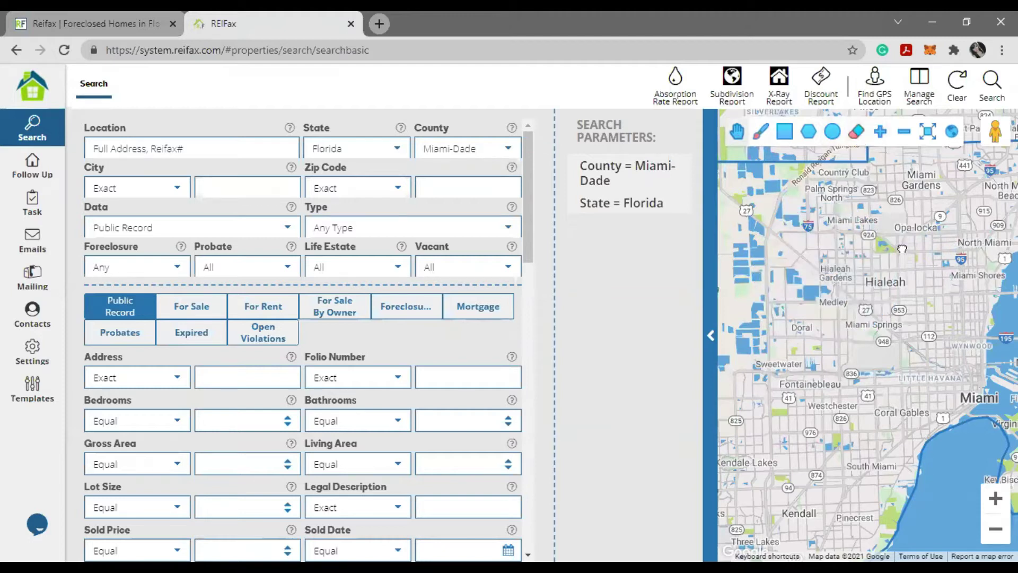
pyautogui.moveTo(771, 175); pyautogui.dragTo(778, 215)
pyautogui.moveTo(975, 265); pyautogui.dragTo(933, 333)
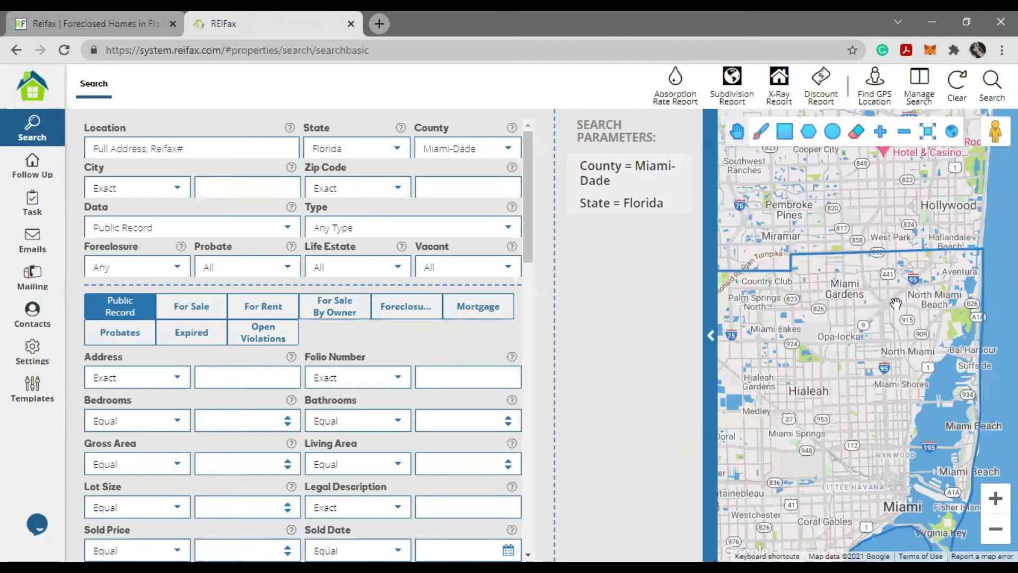
pyautogui.moveTo(875, 370); pyautogui.dragTo(897, 434)
pyautogui.moveTo(872, 394); pyautogui.dragTo(854, 379)
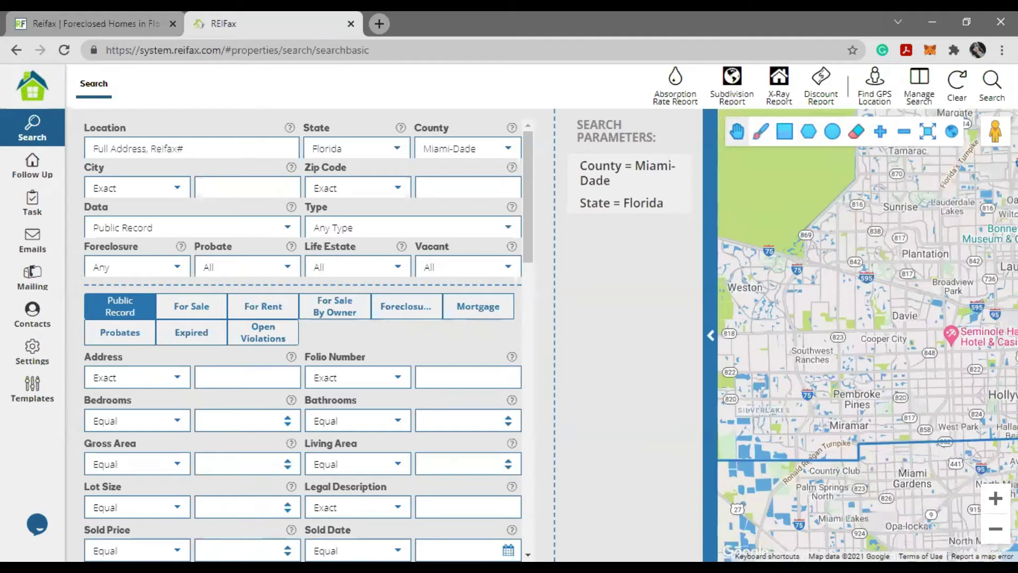
pyautogui.moveTo(853, 477); pyautogui.dragTo(897, 326)
pyautogui.moveTo(865, 477); pyautogui.dragTo(865, 337)
pyautogui.scroll(-3, 864, 337)
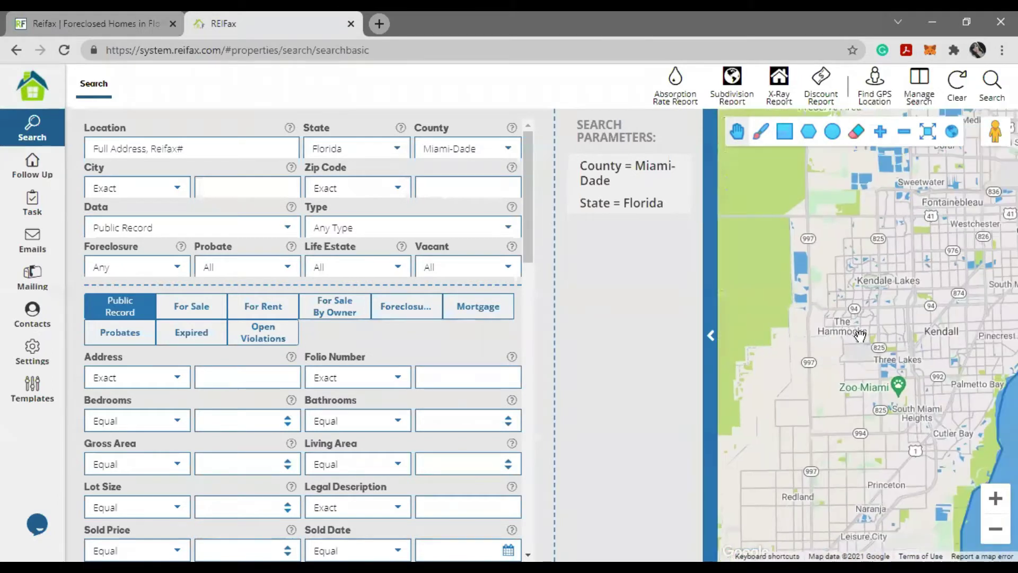
pyautogui.click(420, 150)
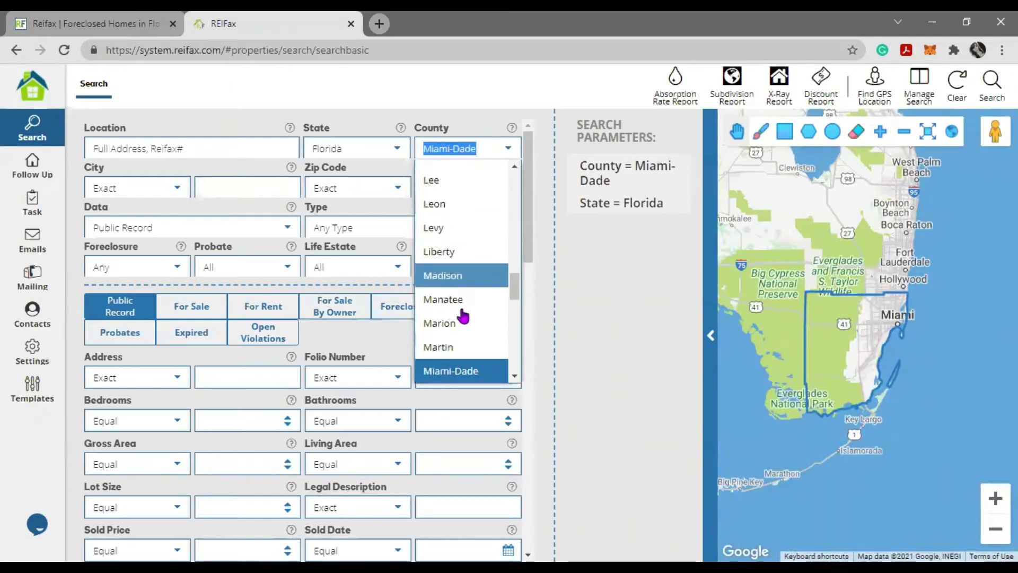
# - Set the search county to Polk
pyautogui.scroll(-3, 461, 305)
pyautogui.scroll(-3, 461, 307)
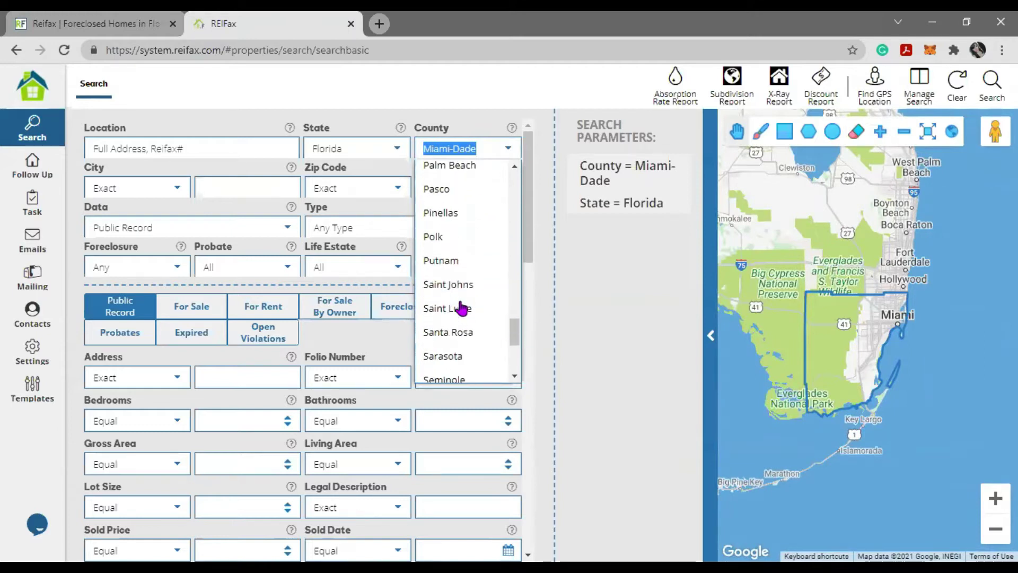
pyautogui.press('Return')
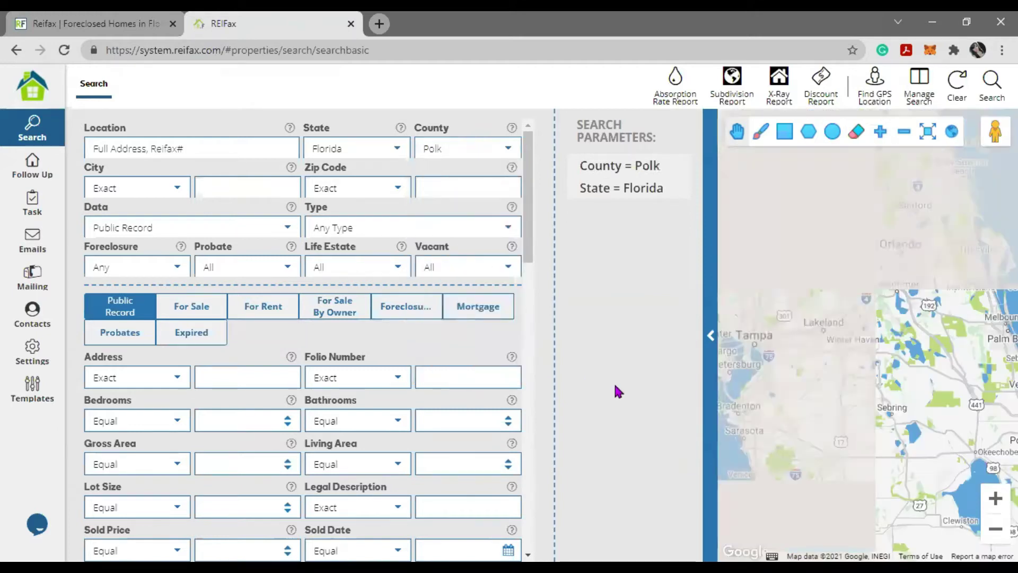
# - Switch the county to Any County, then clear the search back to defaults
pyautogui.scroll(3, 858, 340)
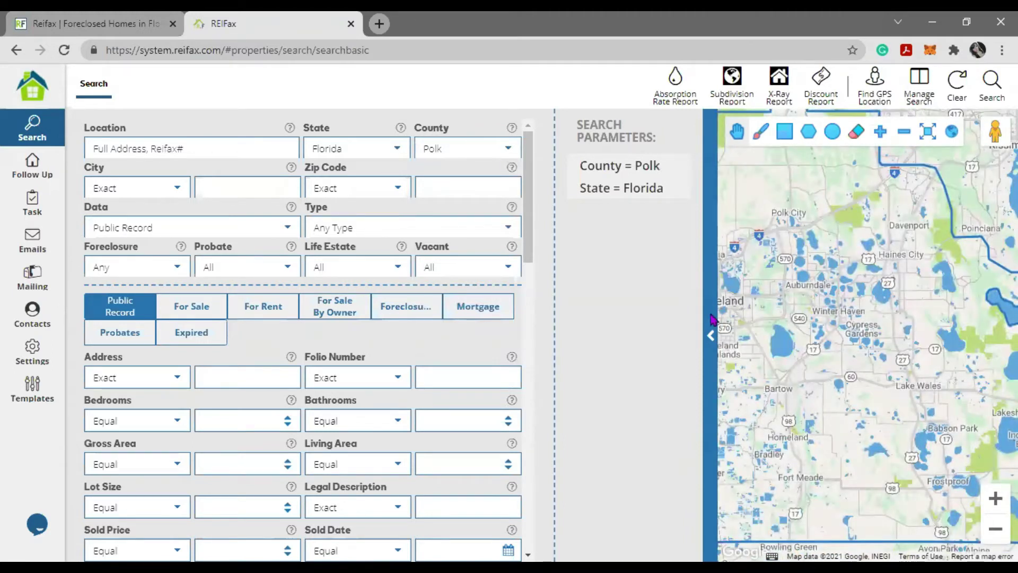
pyautogui.click(506, 154)
pyautogui.scroll(15, 479, 230)
pyautogui.click(476, 175)
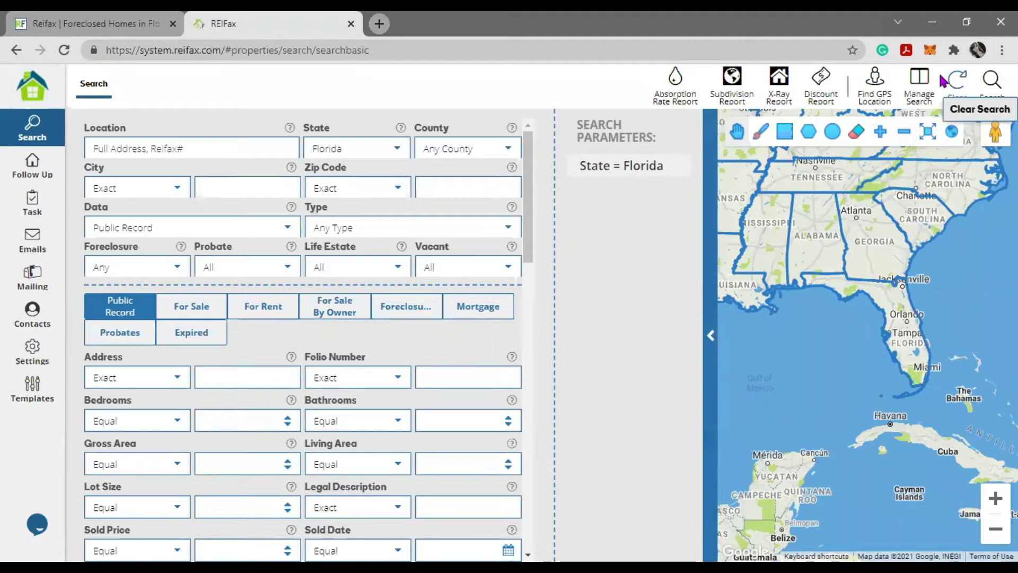
pyautogui.click(958, 87)
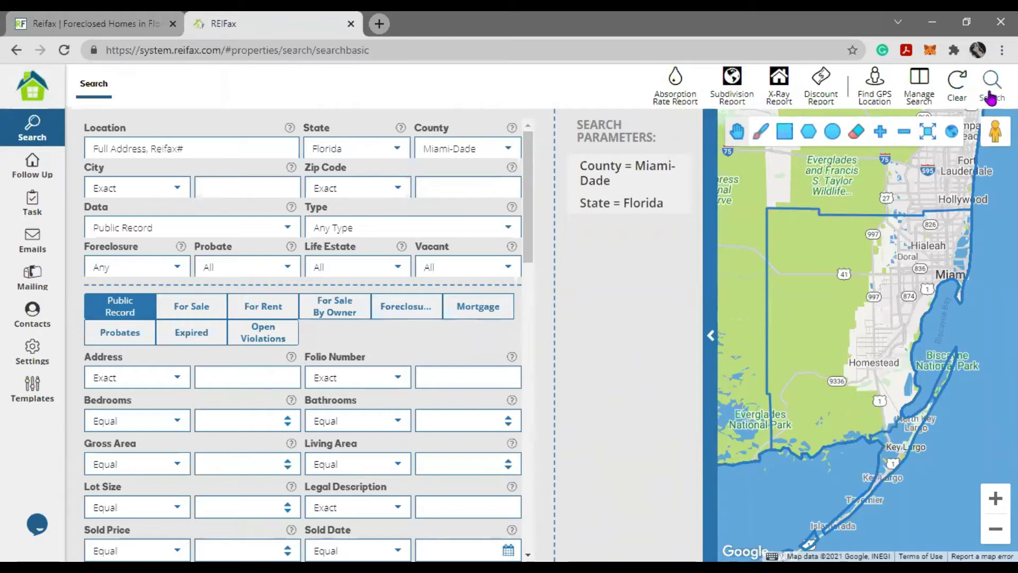
# - Expand and restore the map, then switch it to satellite imagery
pyautogui.moveTo(622, 188)
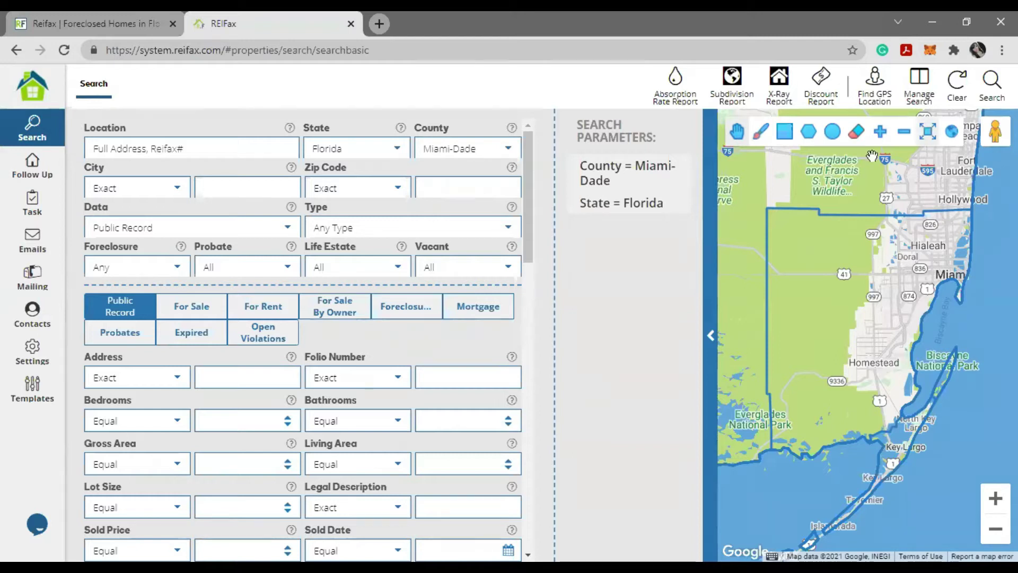
pyautogui.click(927, 131)
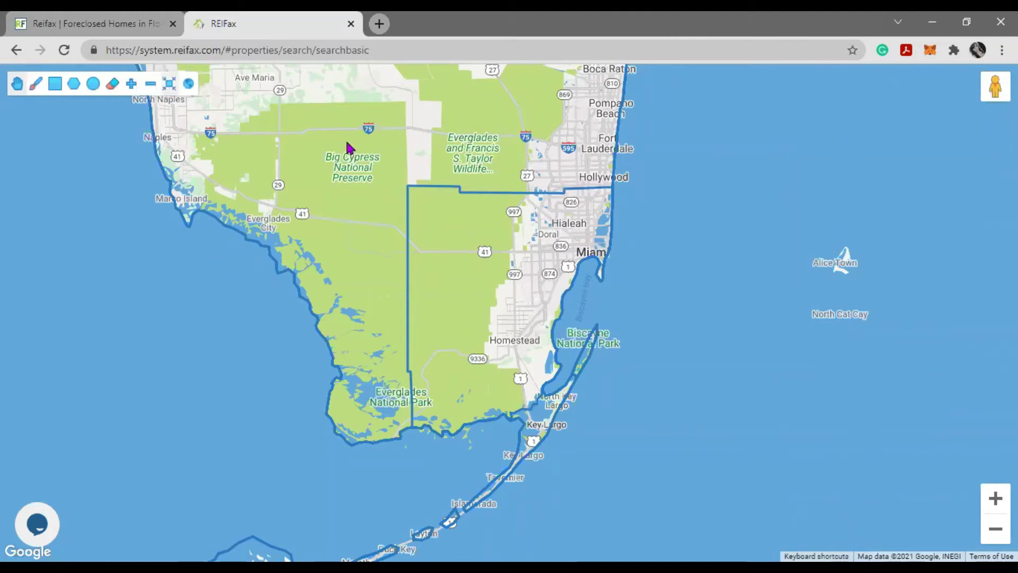
pyautogui.click(928, 134)
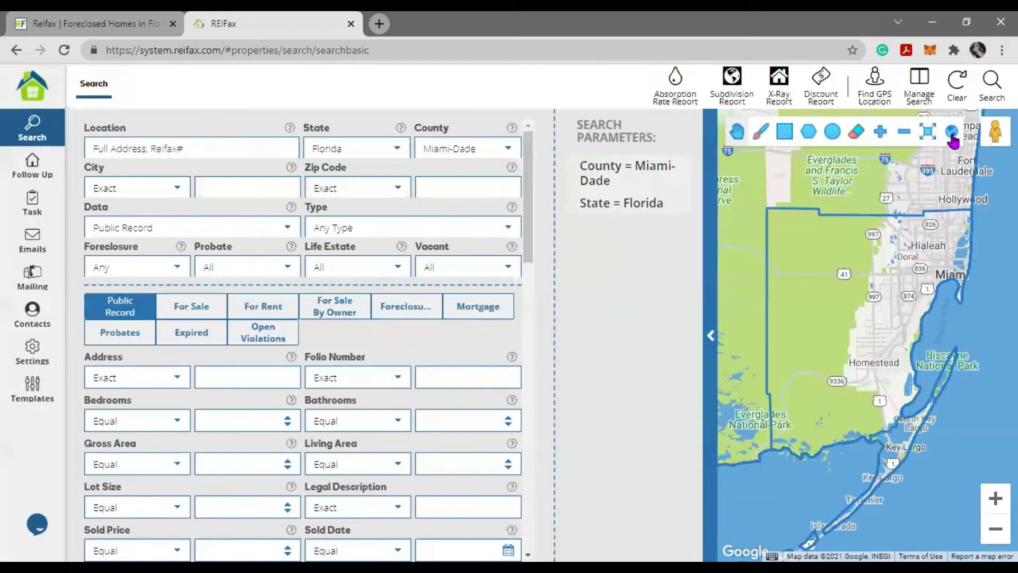
pyautogui.click(953, 139)
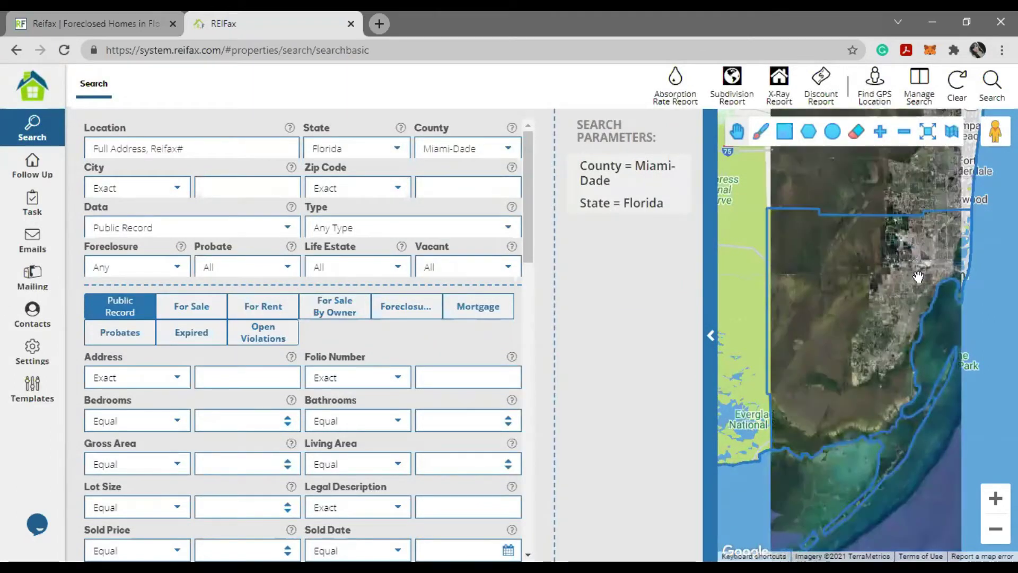
pyautogui.click(953, 139)
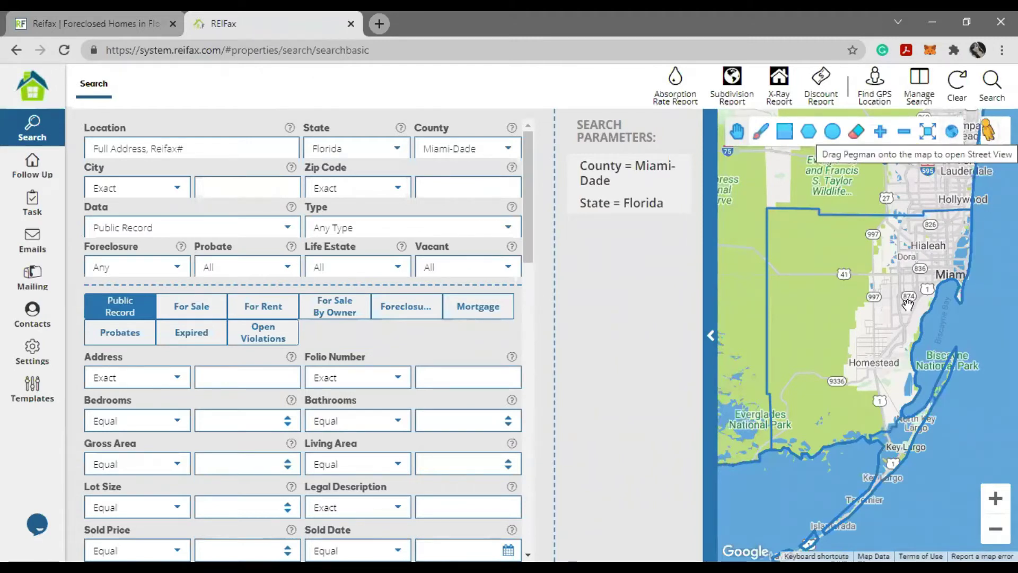
pyautogui.scroll(2, 908, 303)
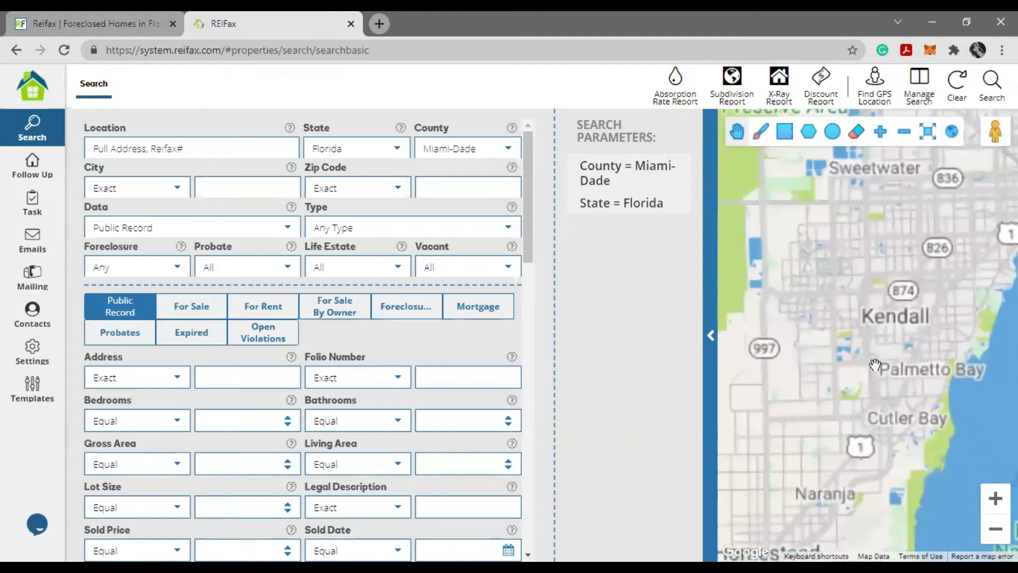
pyautogui.scroll(2, 875, 339)
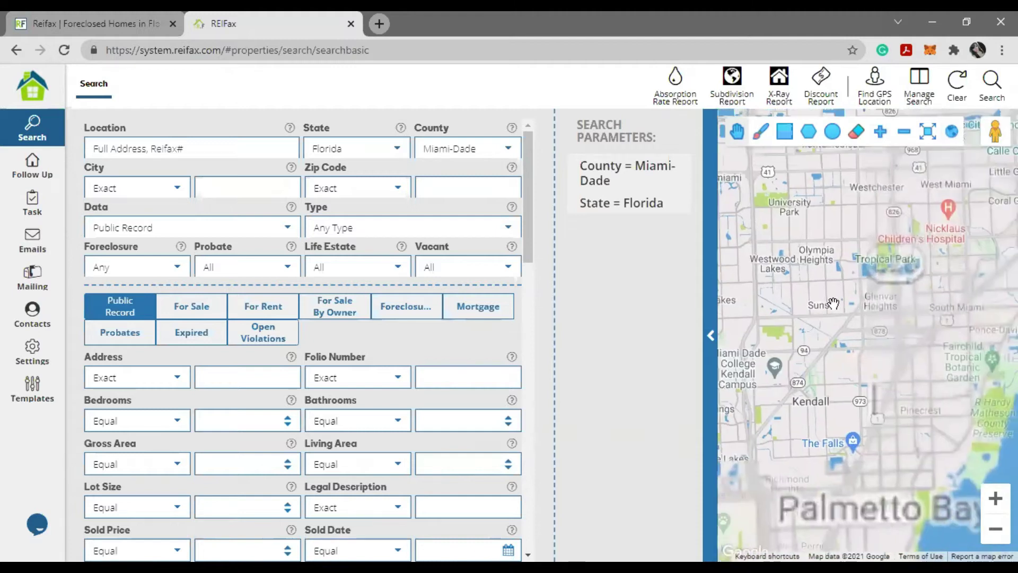
pyautogui.moveTo(974, 175); pyautogui.dragTo(917, 276)
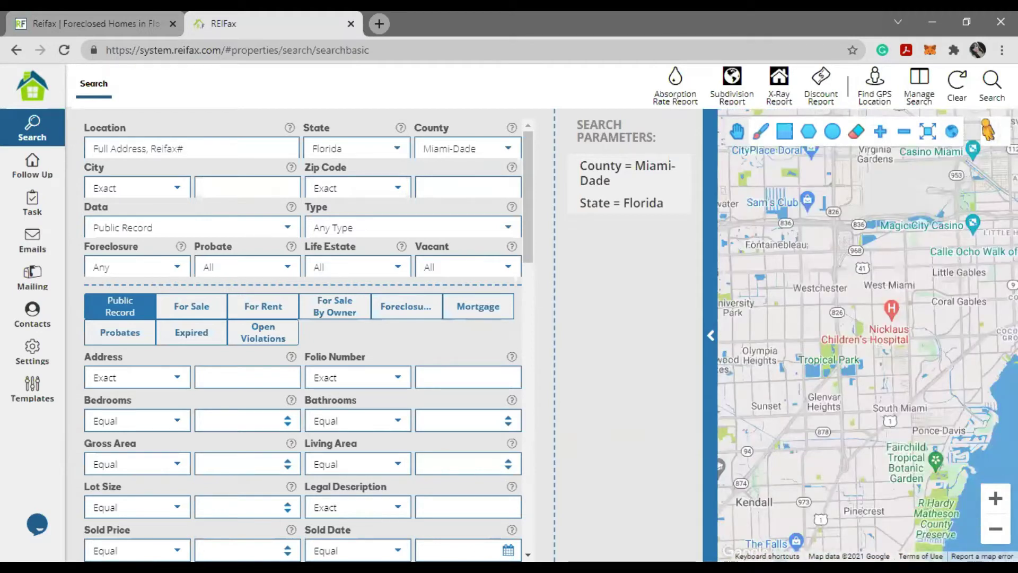
pyautogui.scroll(-1, 866, 348)
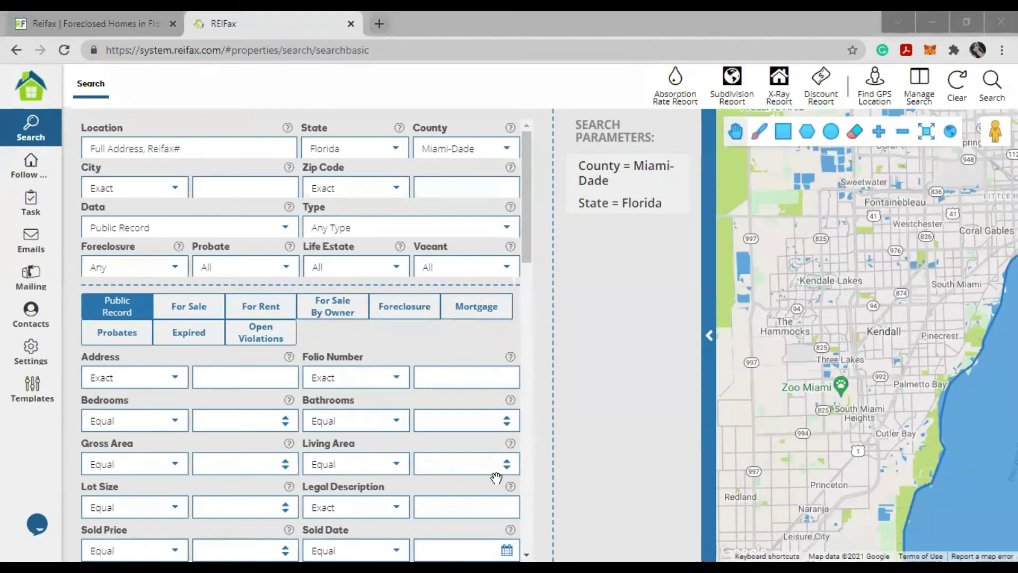
pyautogui.moveTo(989, 133); pyautogui.dragTo(858, 276)
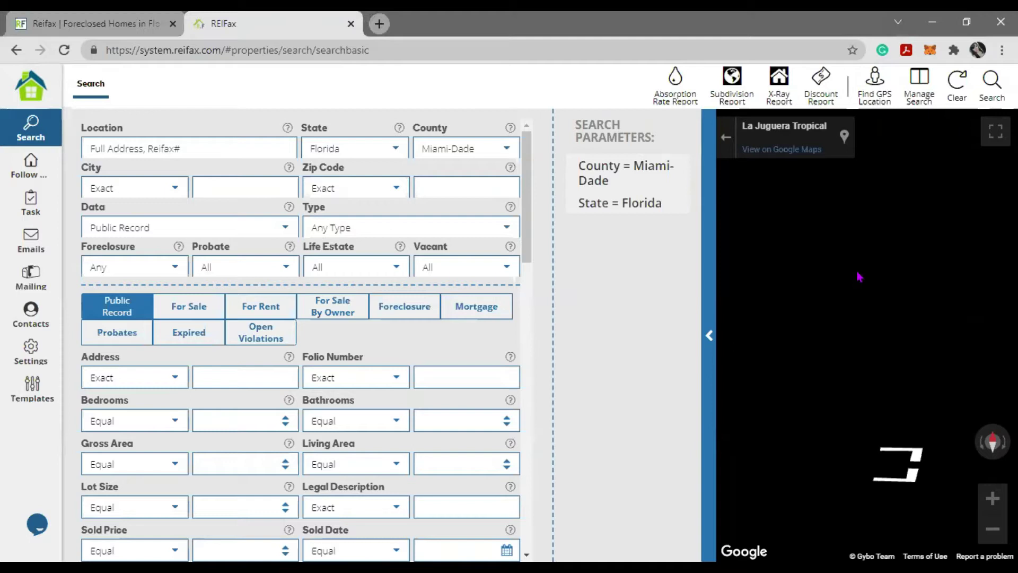
pyautogui.click(725, 138)
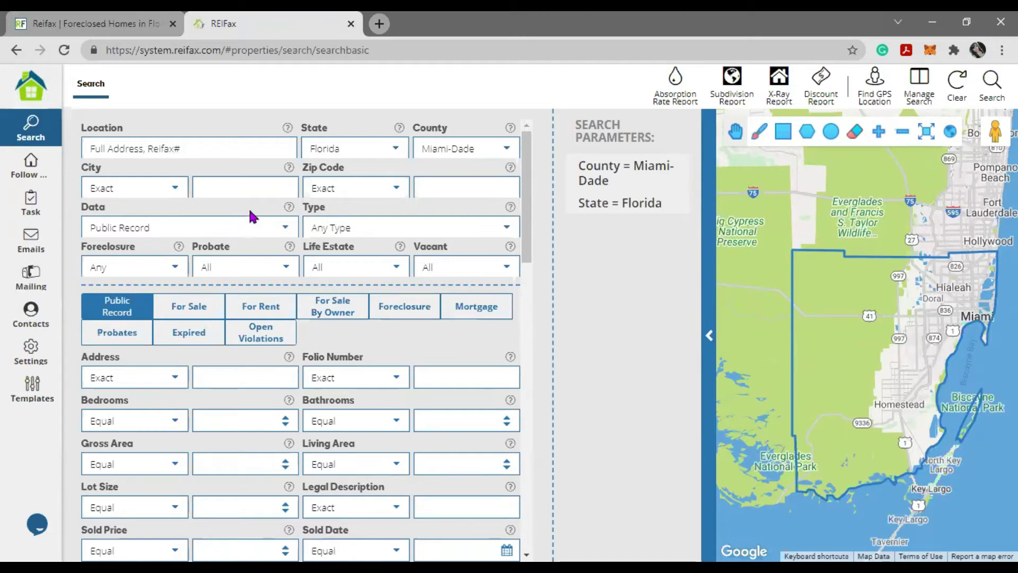
pyautogui.click(157, 137)
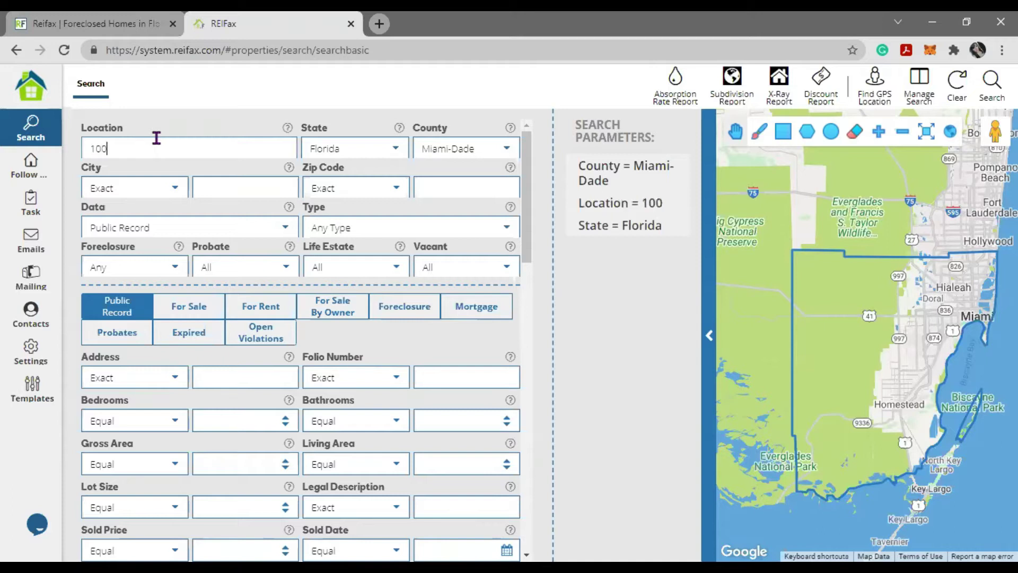
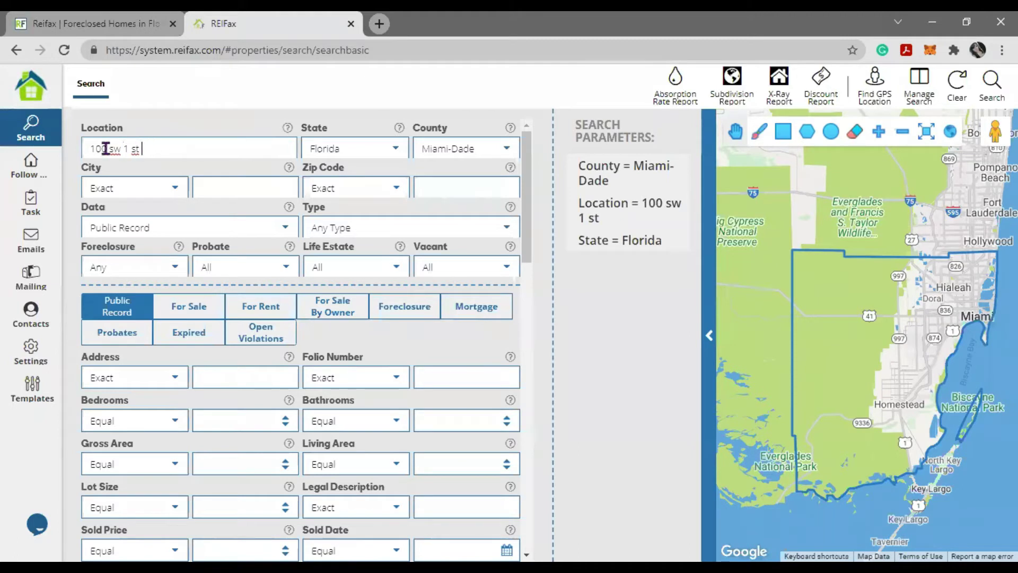
pyautogui.tripleClick(81, 148)
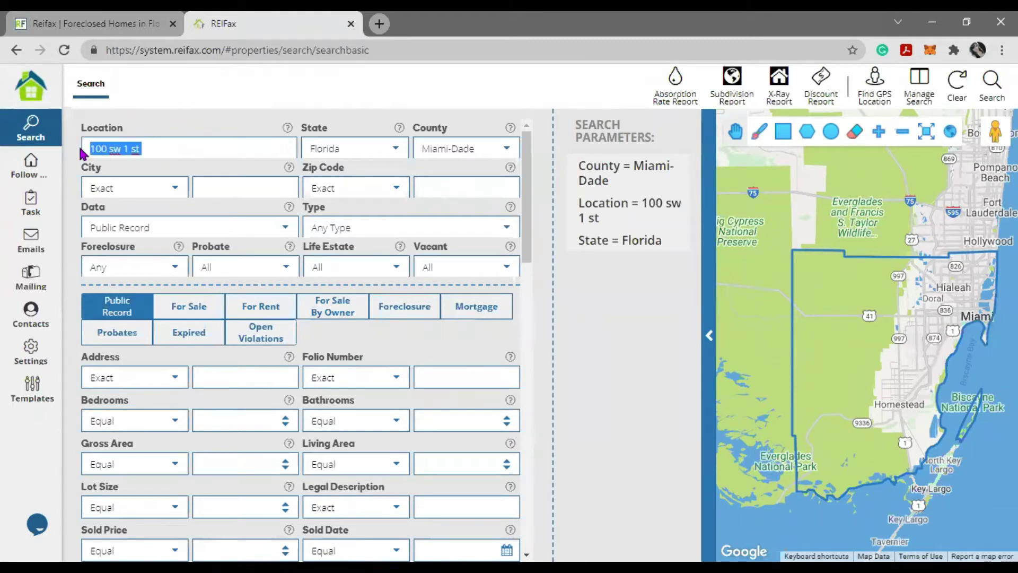
pyautogui.tripleClick(472, 149)
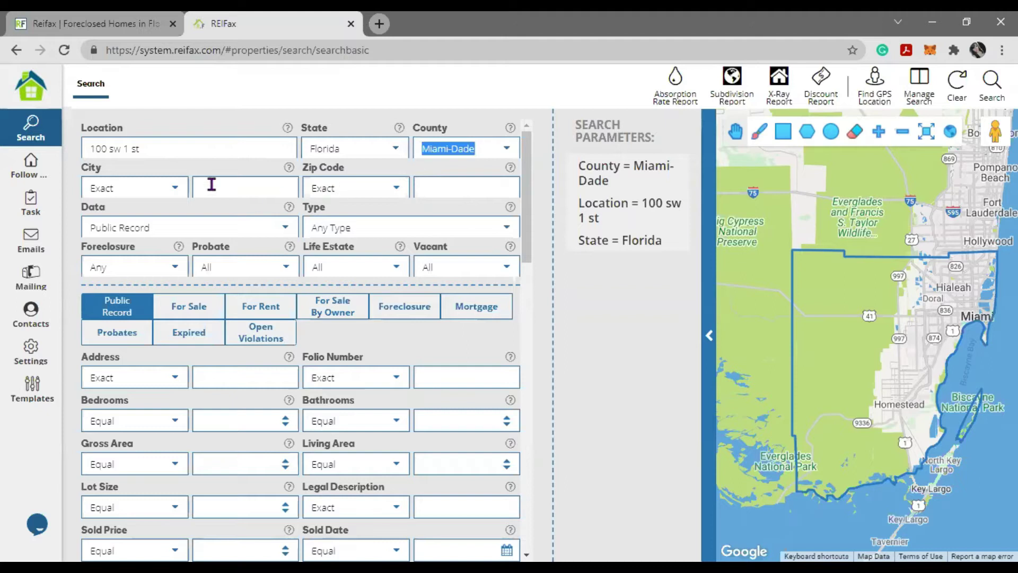
pyautogui.click(211, 185)
pyautogui.click(438, 180)
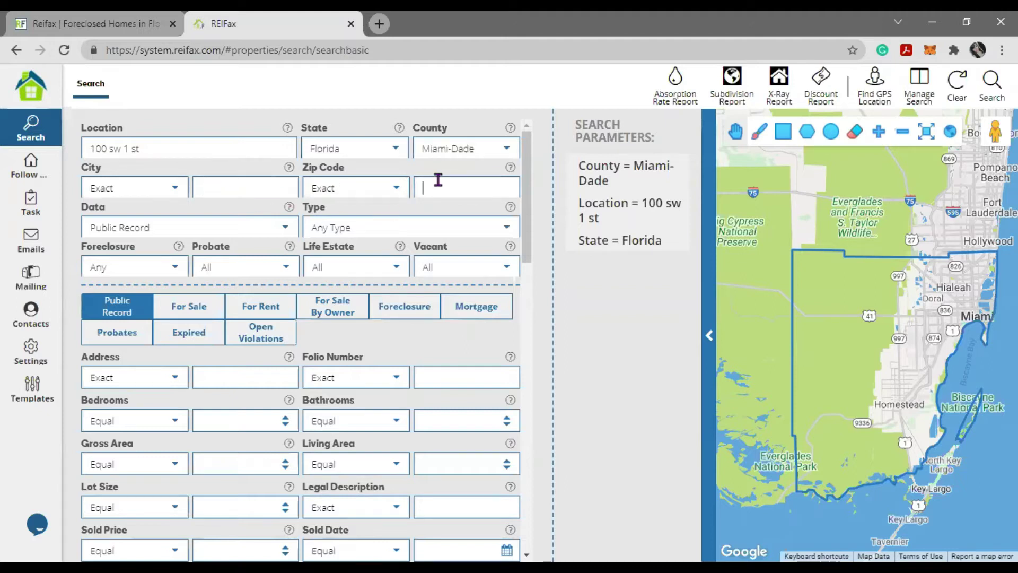
pyautogui.moveTo(161, 154); pyautogui.dragTo(32, 161)
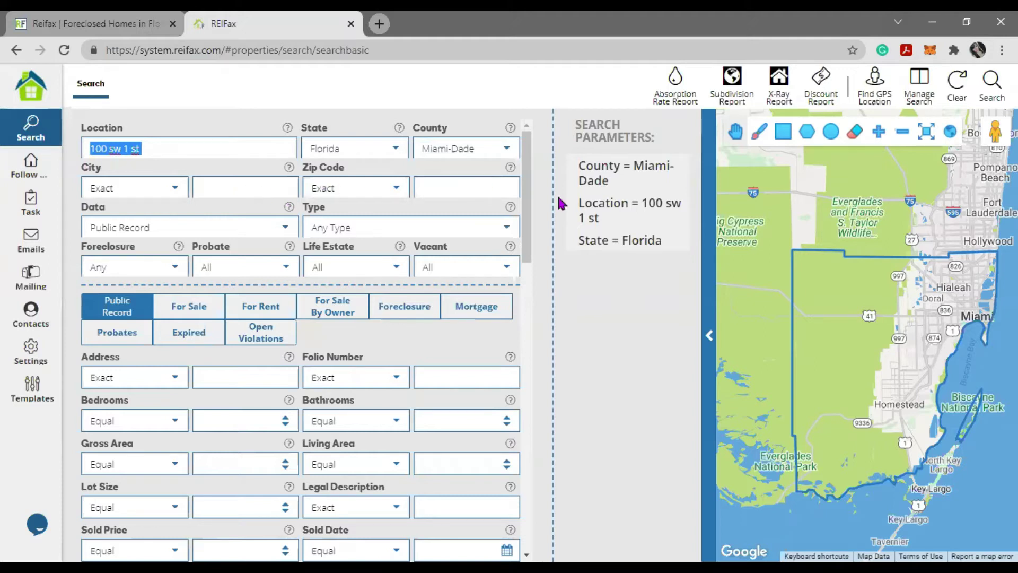
pyautogui.click(993, 82)
# - Delete the Location address and type doral in the City field
pyautogui.moveTo(200, 146); pyautogui.dragTo(103, 150)
pyautogui.press('BackSpace')
pyautogui.press('BackSpace')
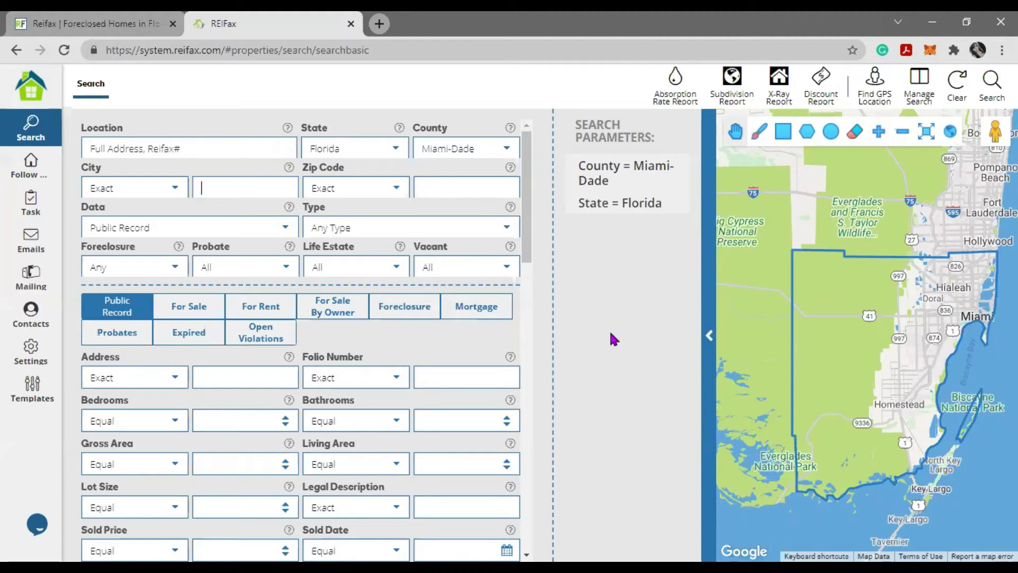
pyautogui.write('Doral')
pyautogui.press('BackSpace')
pyautogui.press('BackSpace')
pyautogui.press('BackSpace')
pyautogui.press('BackSpace')
pyautogui.write('doral')
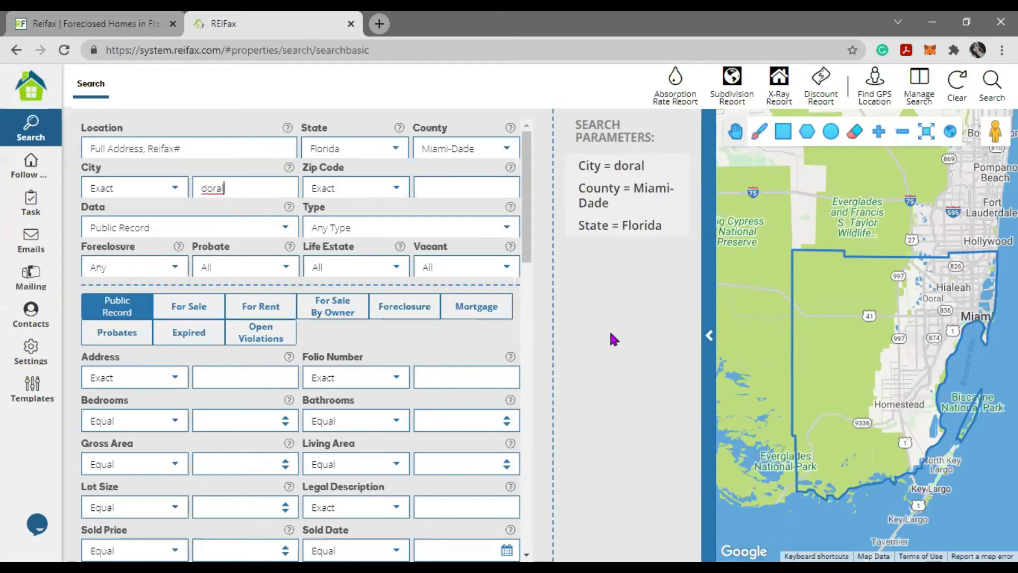
# - Set city matching to Multiple Contains, add ,hialeah, then delete the city list
pyautogui.doubleClick(206, 192)
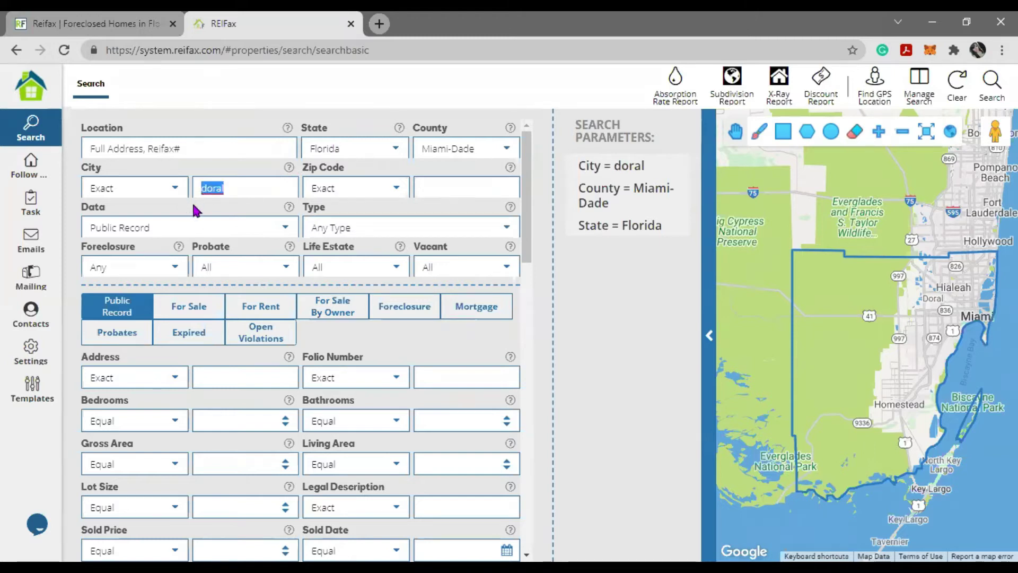
pyautogui.click(101, 188)
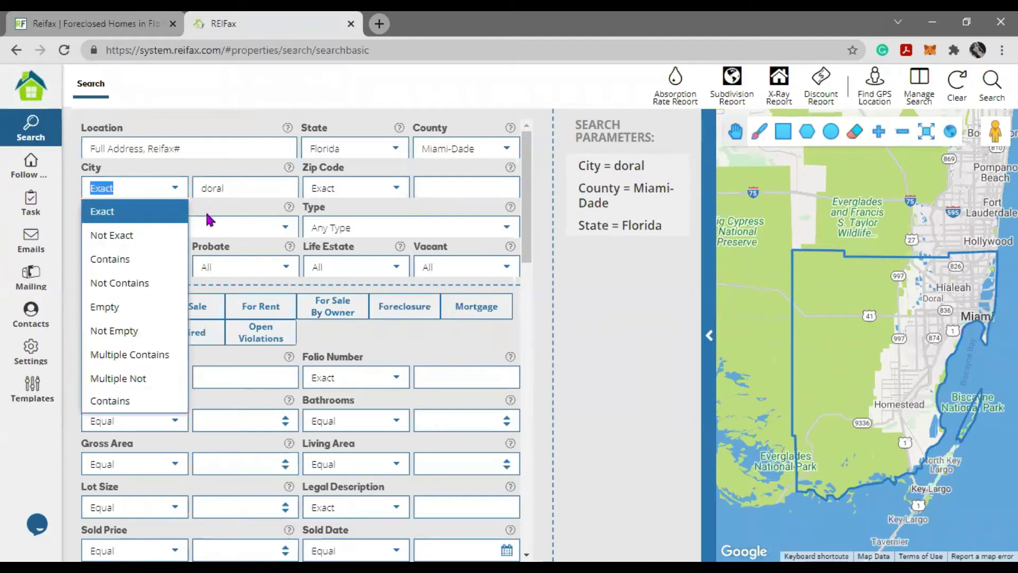
pyautogui.click(141, 366)
pyautogui.click(237, 192)
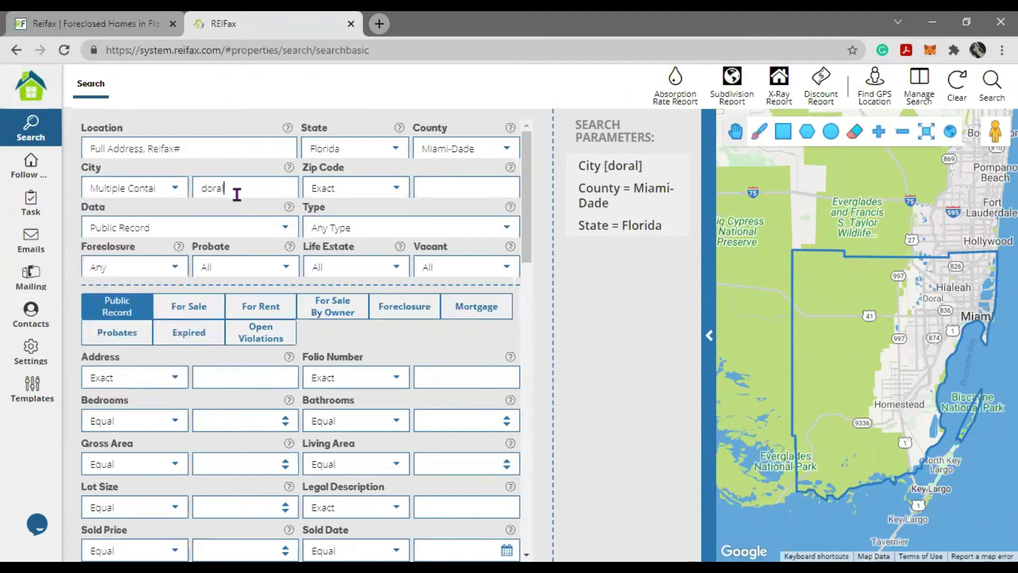
pyautogui.write(',hialeah')
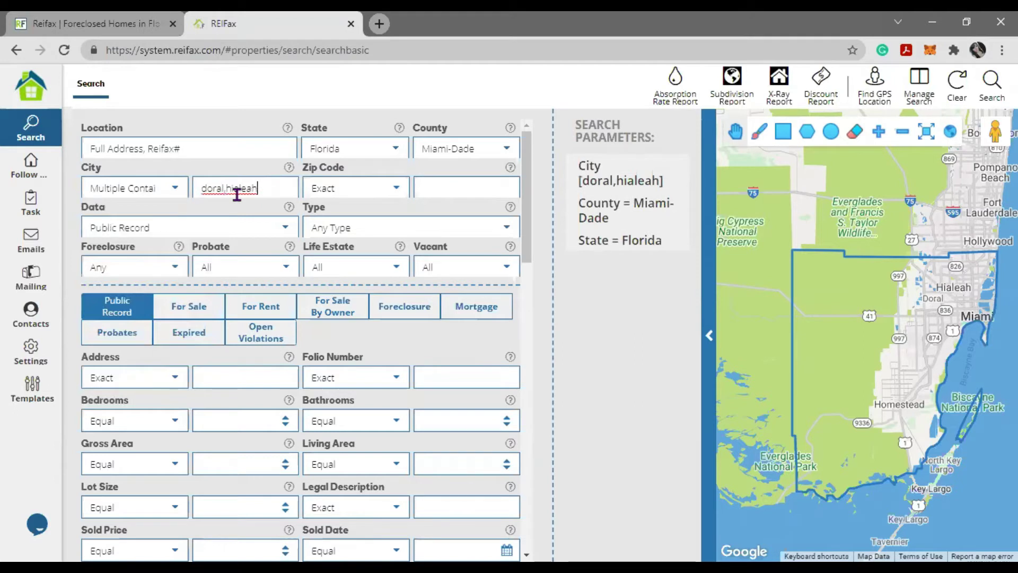
pyautogui.moveTo(232, 190); pyautogui.dragTo(221, 190)
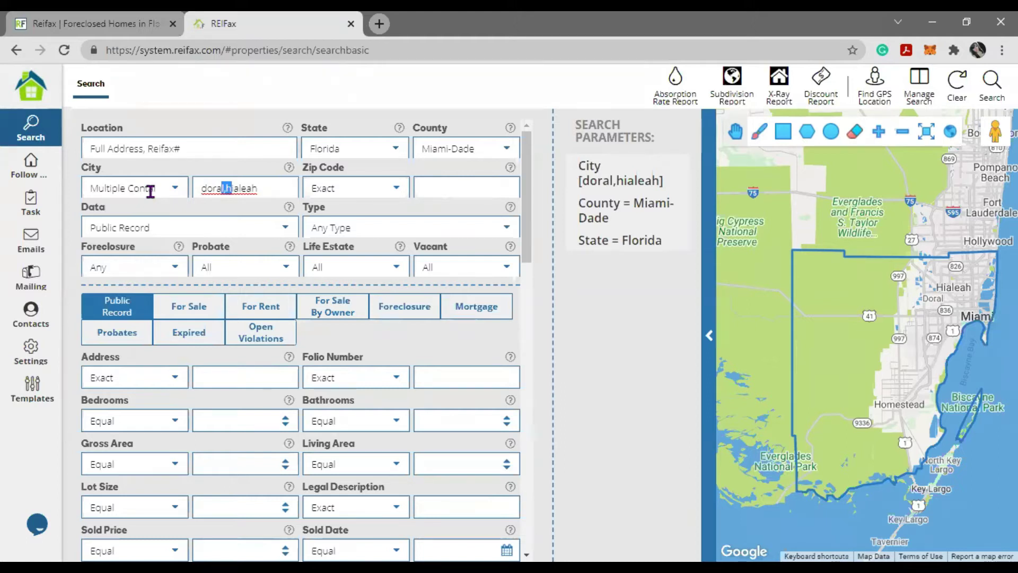
pyautogui.moveTo(257, 188); pyautogui.dragTo(172, 200)
pyautogui.press('BackSpace')
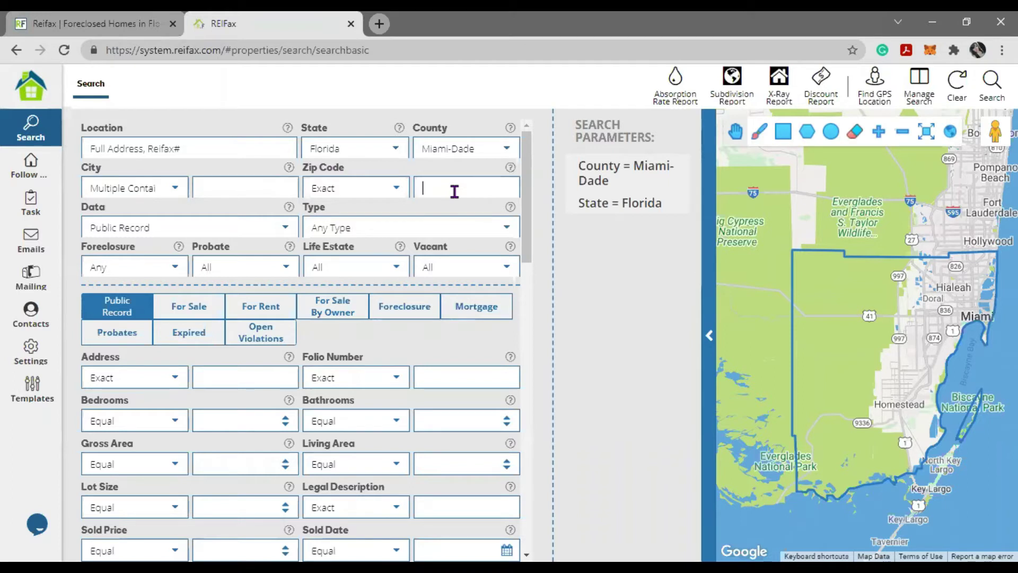
# - Enter zip 33179, set matching to Multiple Contains, and append 33058
pyautogui.write('33')
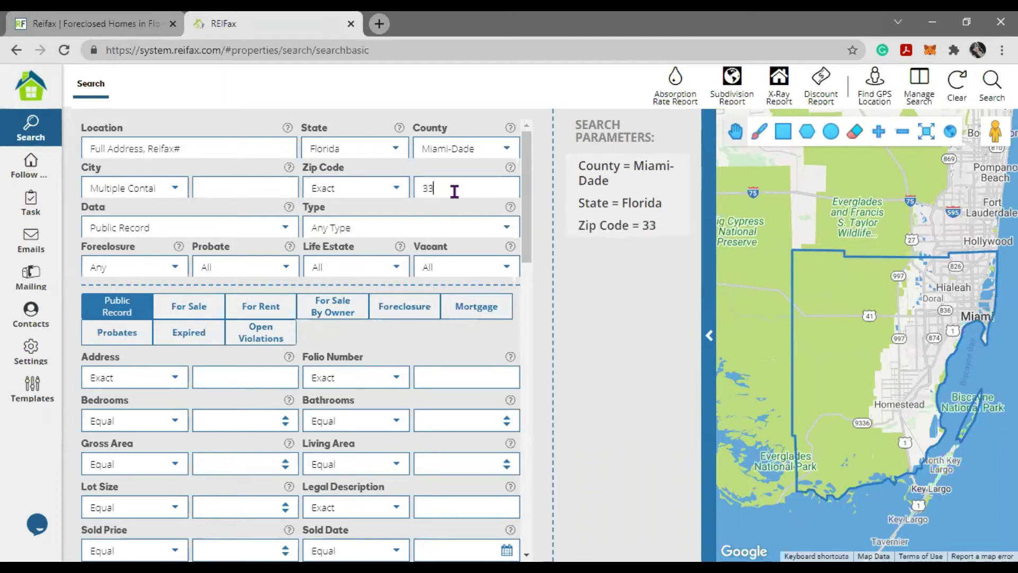
pyautogui.write('179')
pyautogui.hotkey('ctrl', 'a')
pyautogui.hotkey('shift', 'Tab')
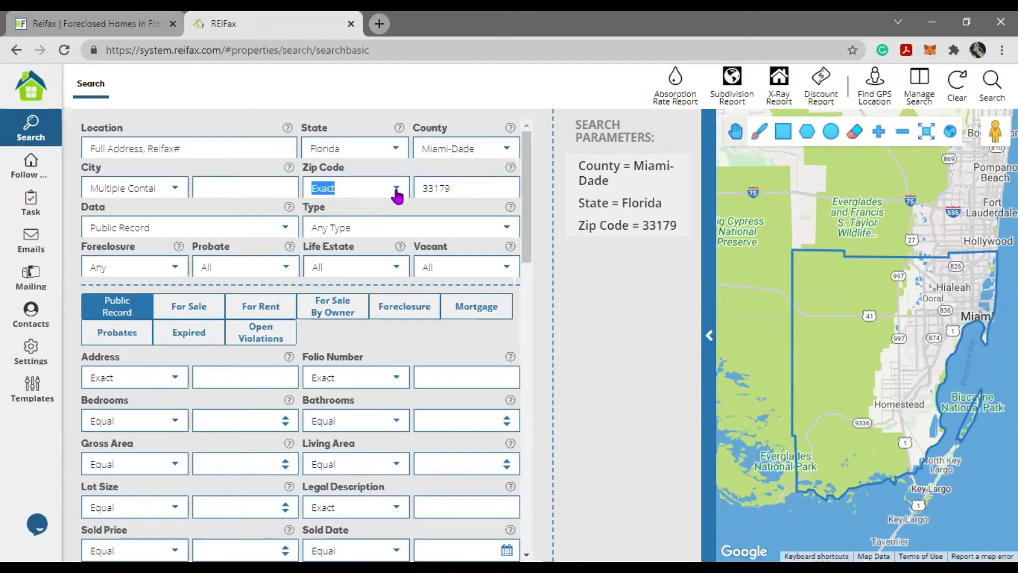
pyautogui.click(395, 188)
pyautogui.click(363, 357)
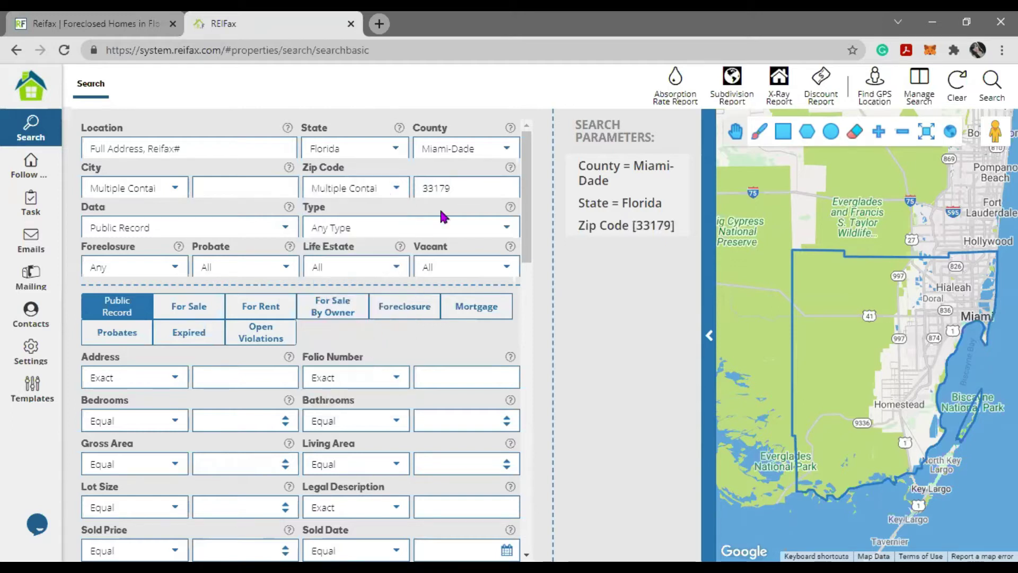
pyautogui.click(458, 188)
pyautogui.write('33')
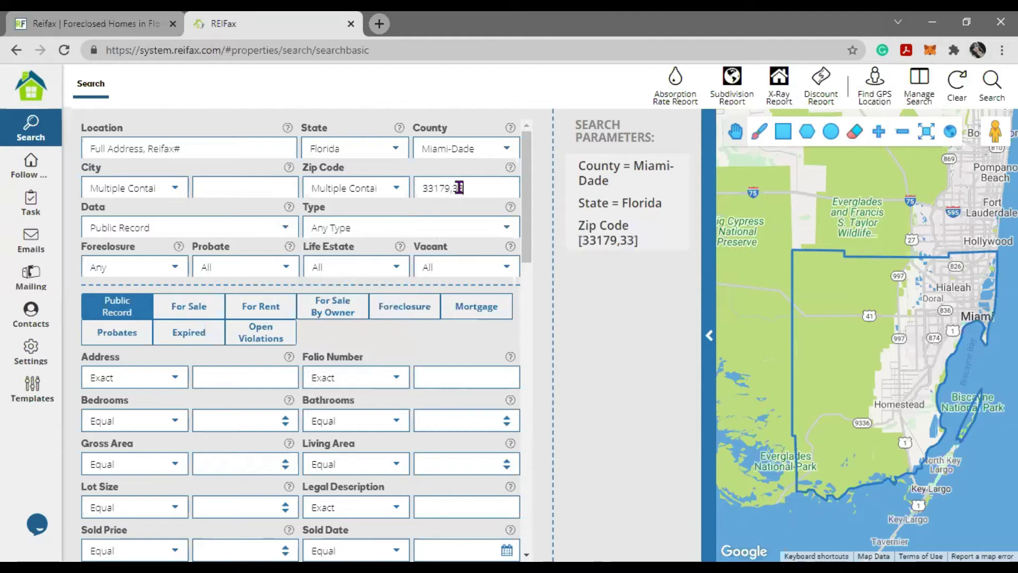
pyautogui.write('058')
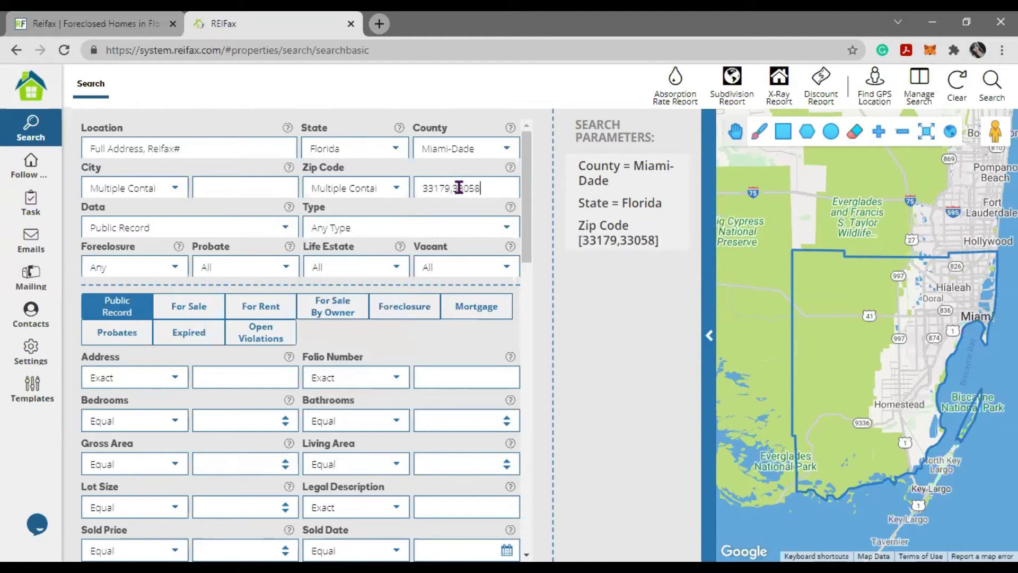
# - Review the 33179,33058 zip list and its matching setting, glancing at property type choices
pyautogui.doubleClick(451, 197)
pyautogui.click(456, 189)
pyautogui.moveTo(456, 189); pyautogui.dragTo(443, 188)
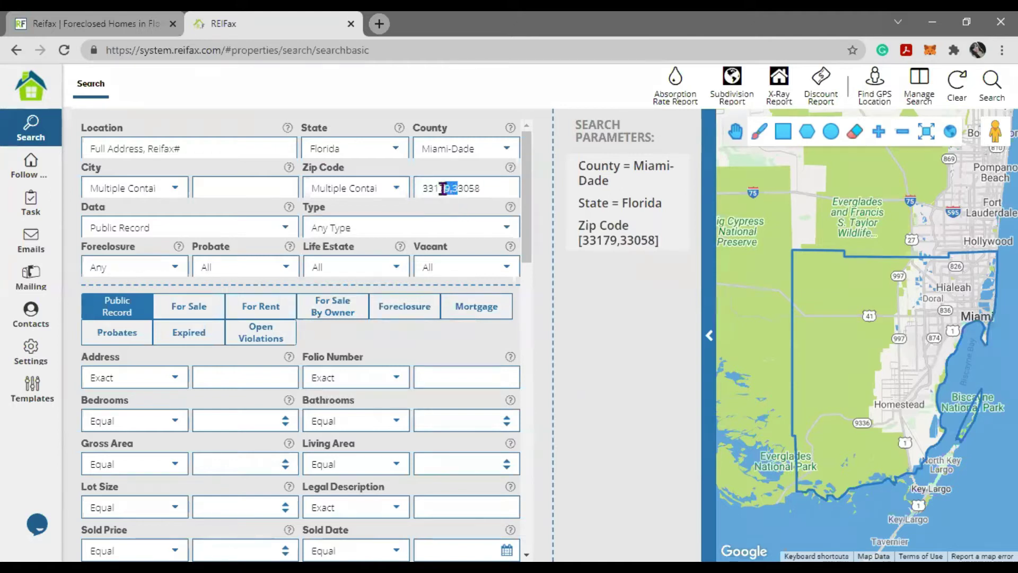
pyautogui.click(459, 210)
pyautogui.doubleClick(481, 188)
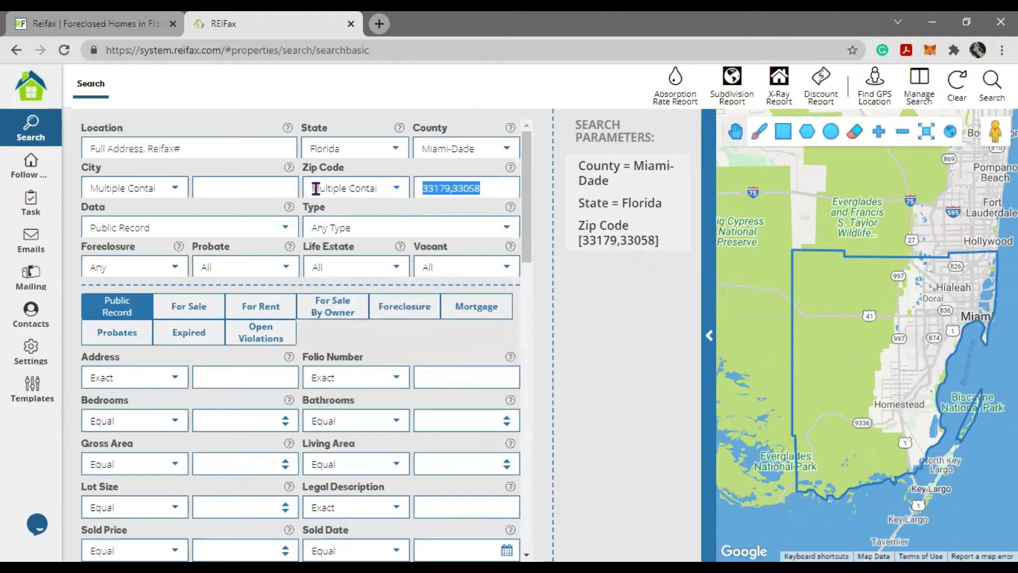
pyautogui.moveTo(315, 187); pyautogui.dragTo(419, 206)
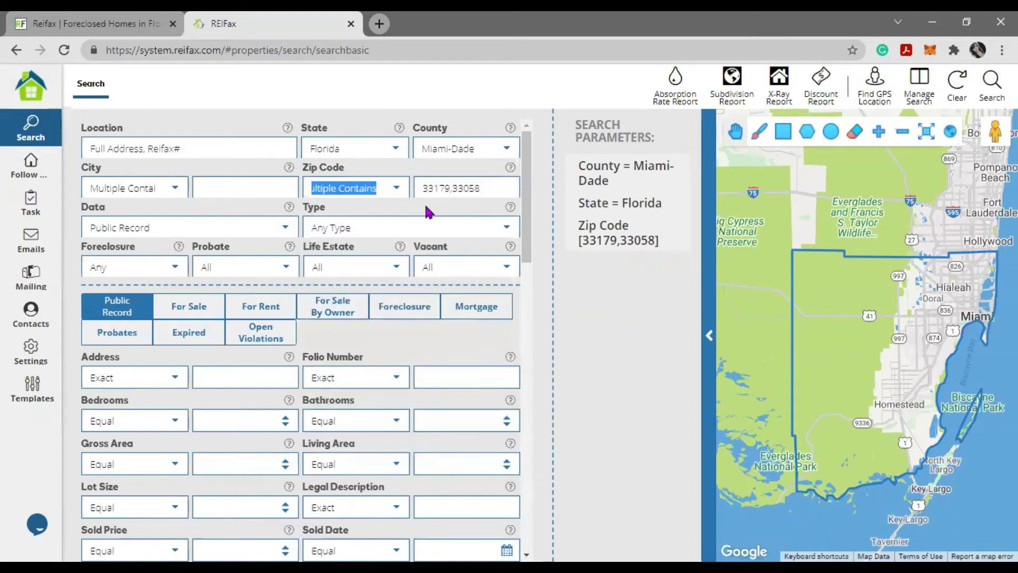
pyautogui.click(428, 211)
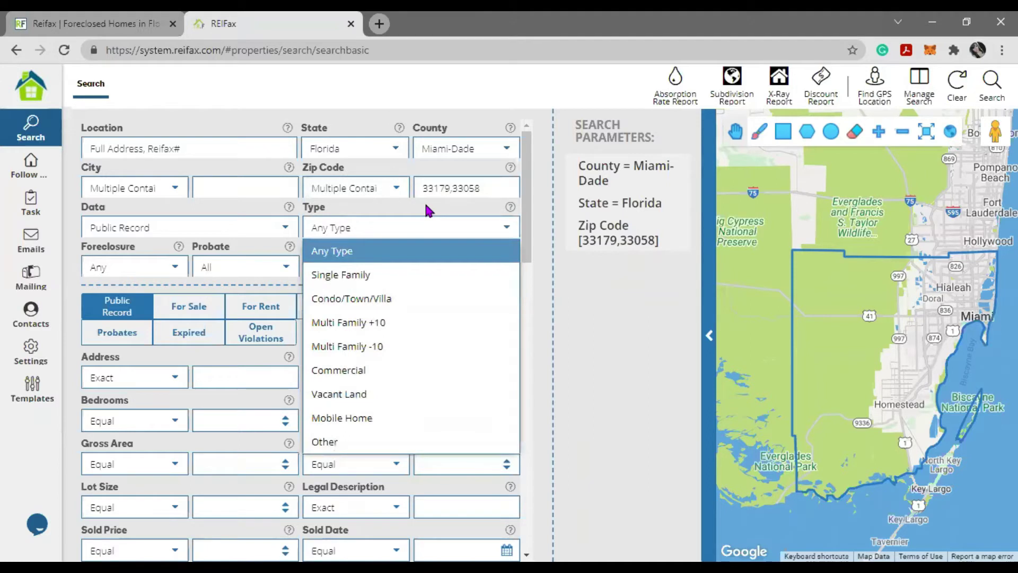
pyautogui.click(626, 329)
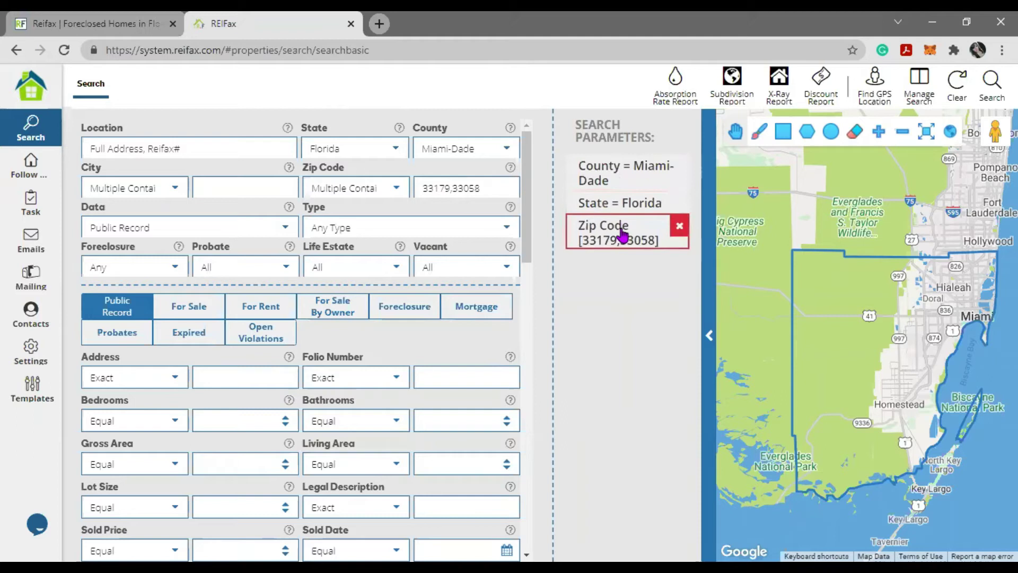
# - Remove the zip codes, show Foreclosure fields, and set property type to Single Family
pyautogui.click(680, 227)
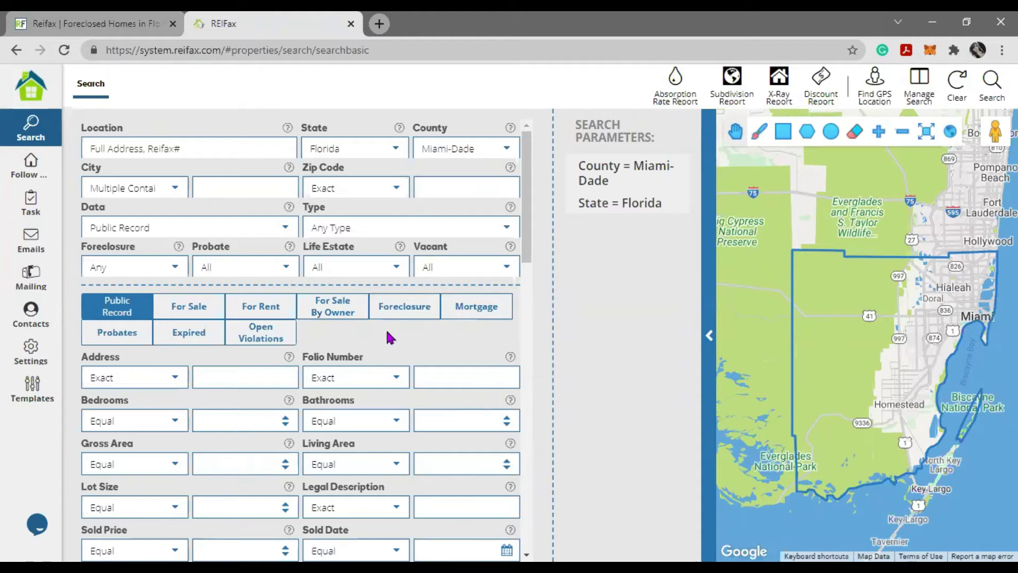
pyautogui.click(415, 306)
pyautogui.click(505, 228)
pyautogui.press('Down')
pyautogui.press('Return')
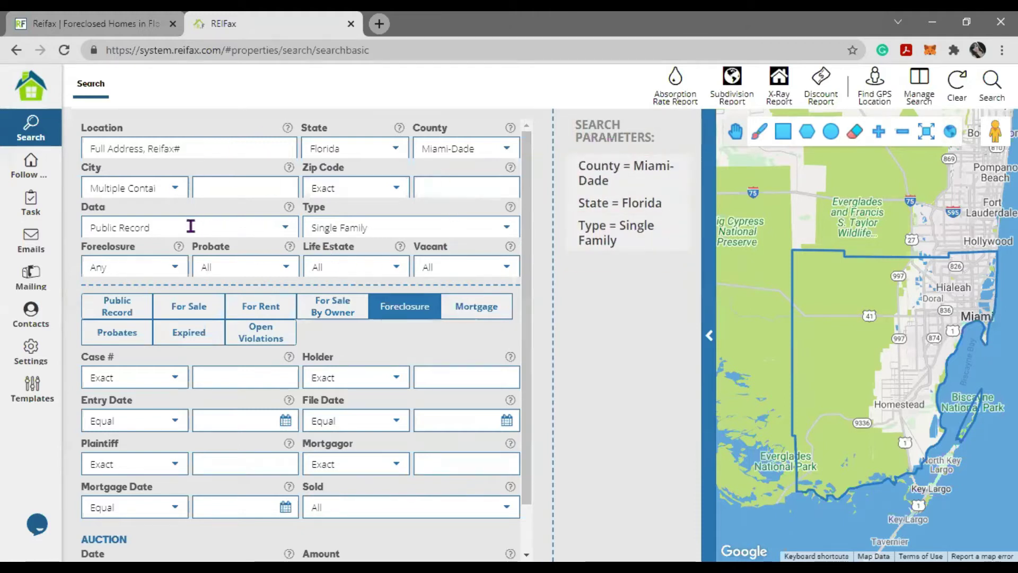
# - Check the data list and foreclosure status options, then cycle through each category's fields
pyautogui.click(254, 233)
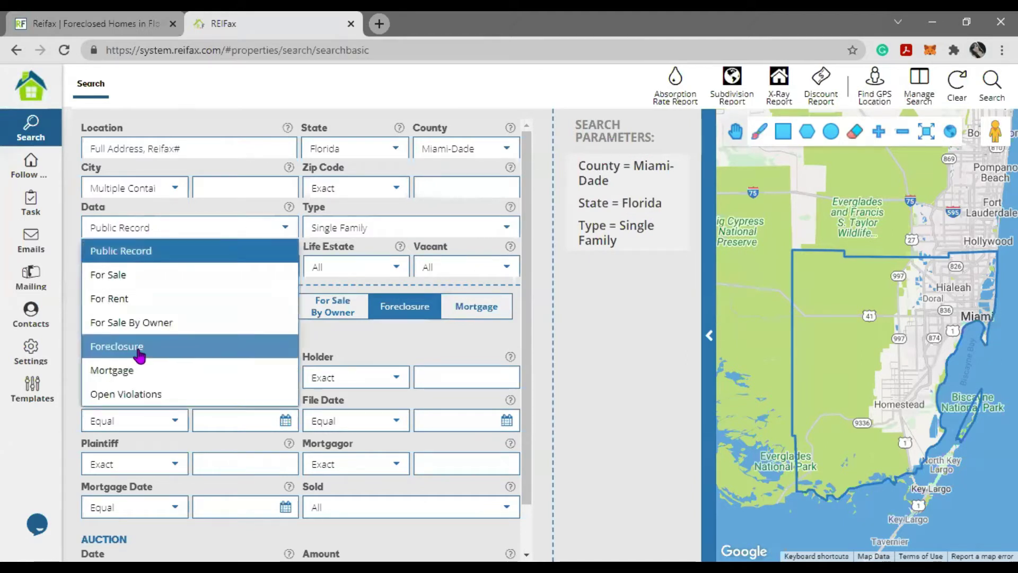
pyautogui.click(73, 226)
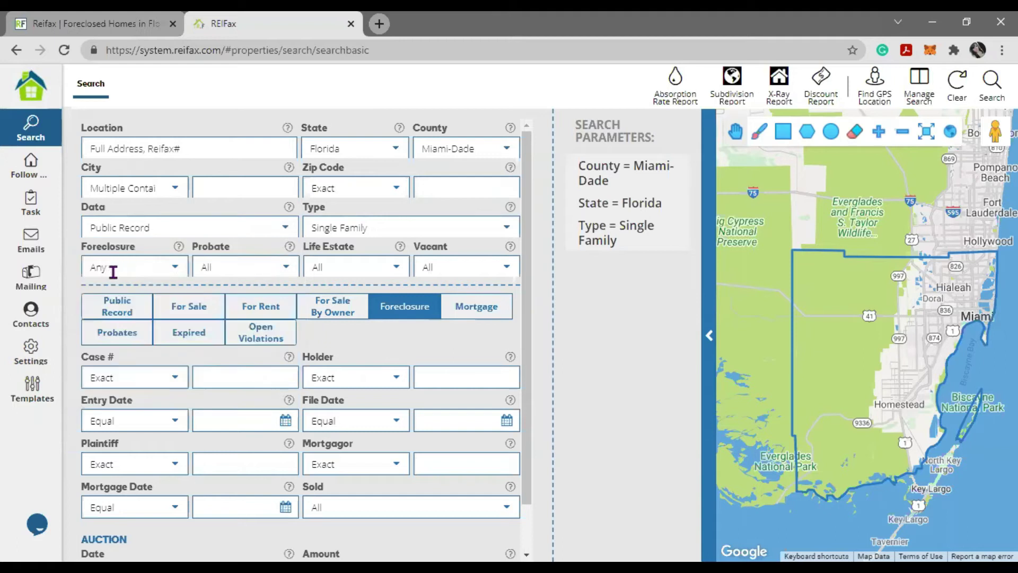
pyautogui.click(176, 271)
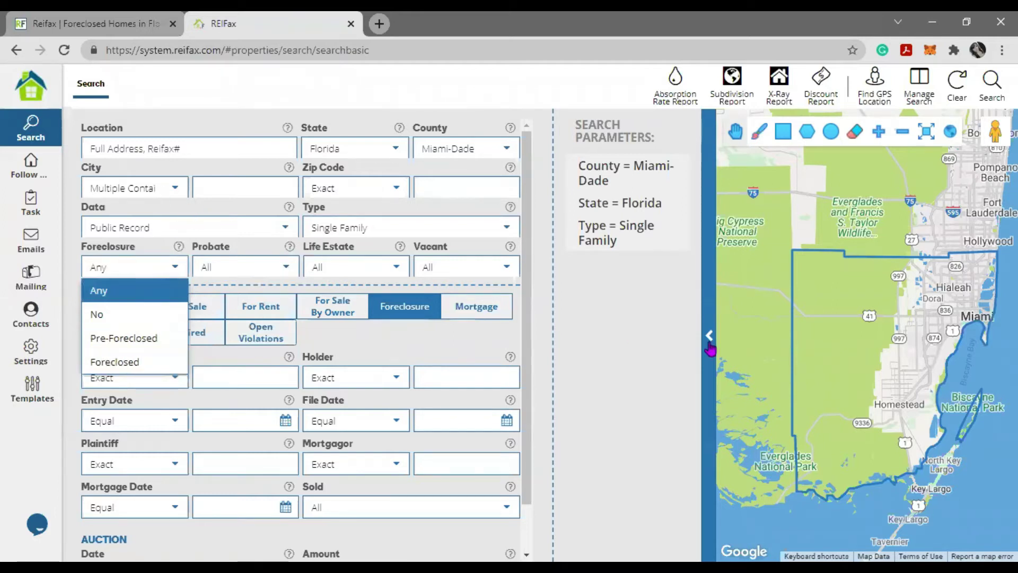
pyautogui.click(631, 325)
pyautogui.click(310, 319)
pyautogui.click(246, 313)
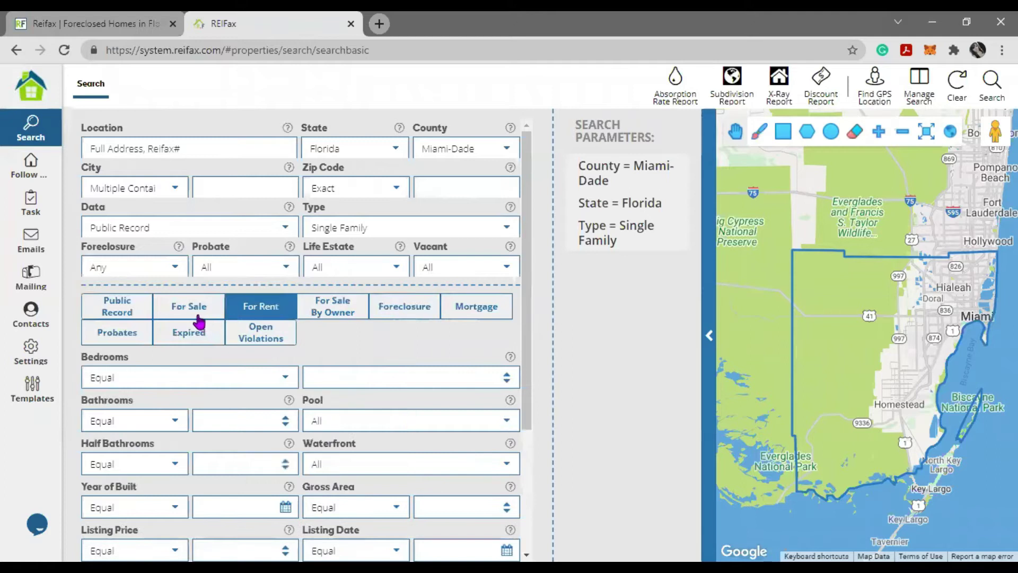
pyautogui.click(197, 313)
pyautogui.click(119, 313)
pyautogui.click(122, 335)
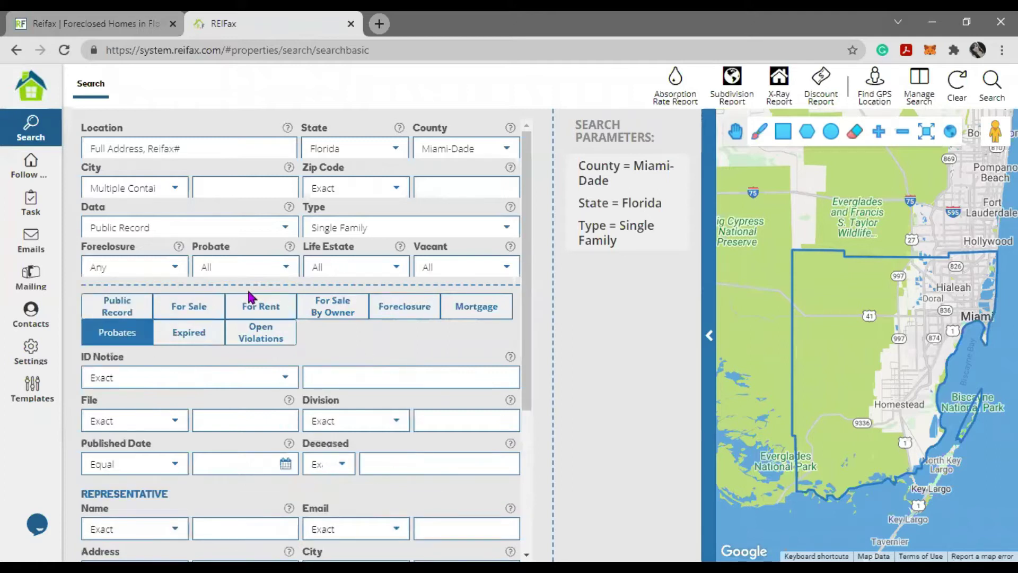
pyautogui.click(210, 338)
pyautogui.click(253, 339)
pyautogui.click(468, 309)
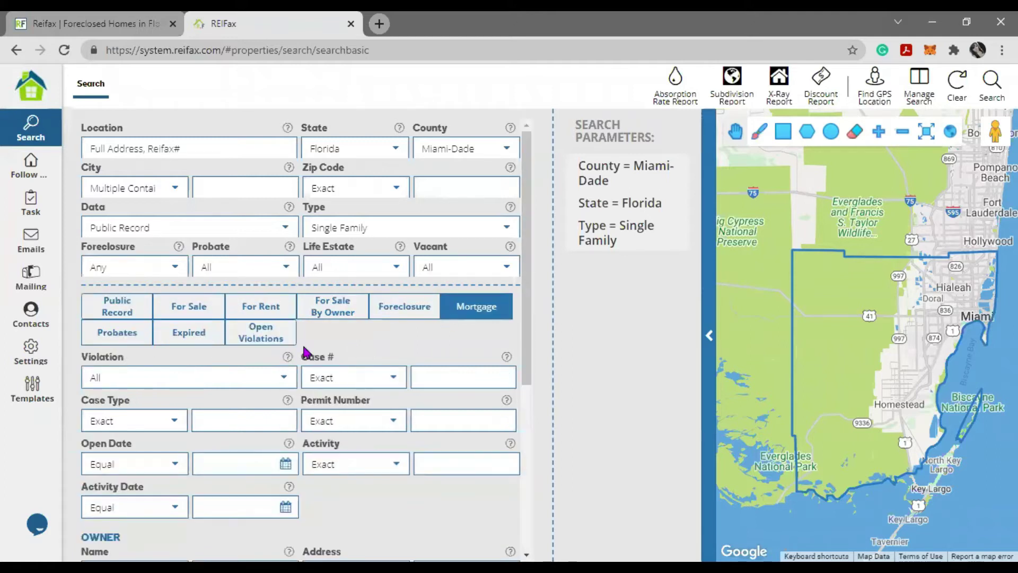
pyautogui.click(129, 313)
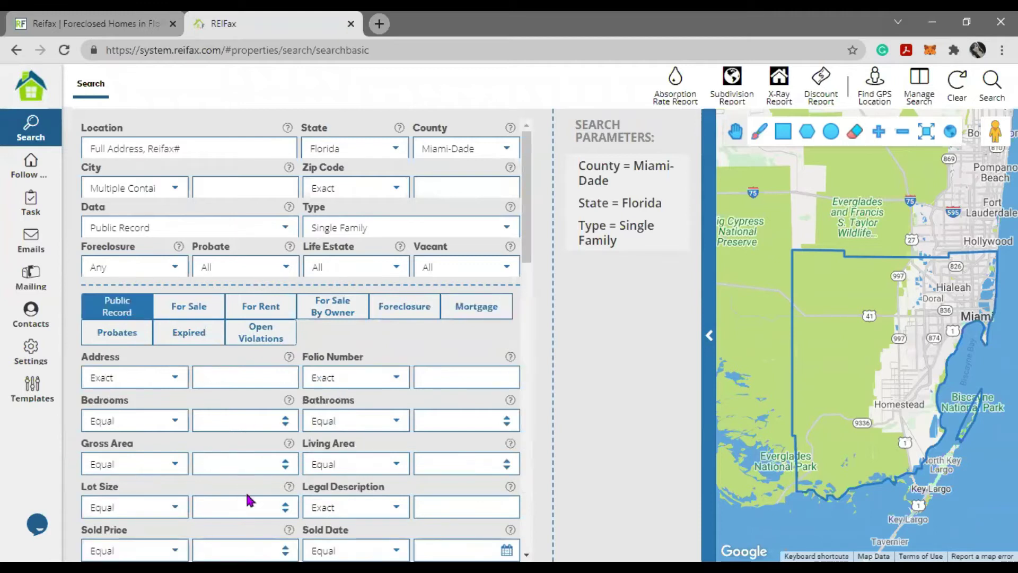
# - Cycle through the category tabs again, ending on the Public Record filters
pyautogui.scroll(-20, 252, 467)
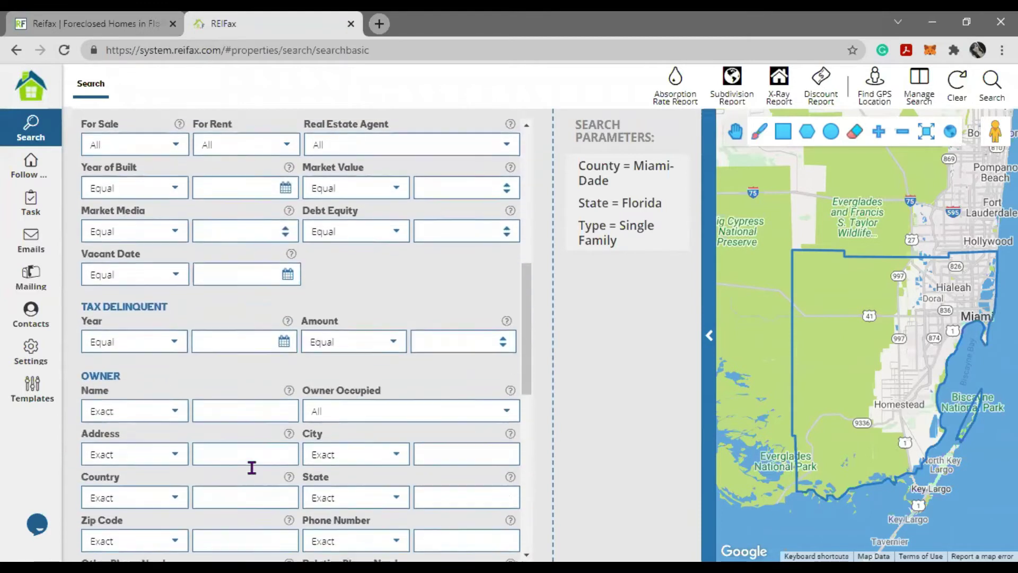
pyautogui.scroll(-3, 250, 466)
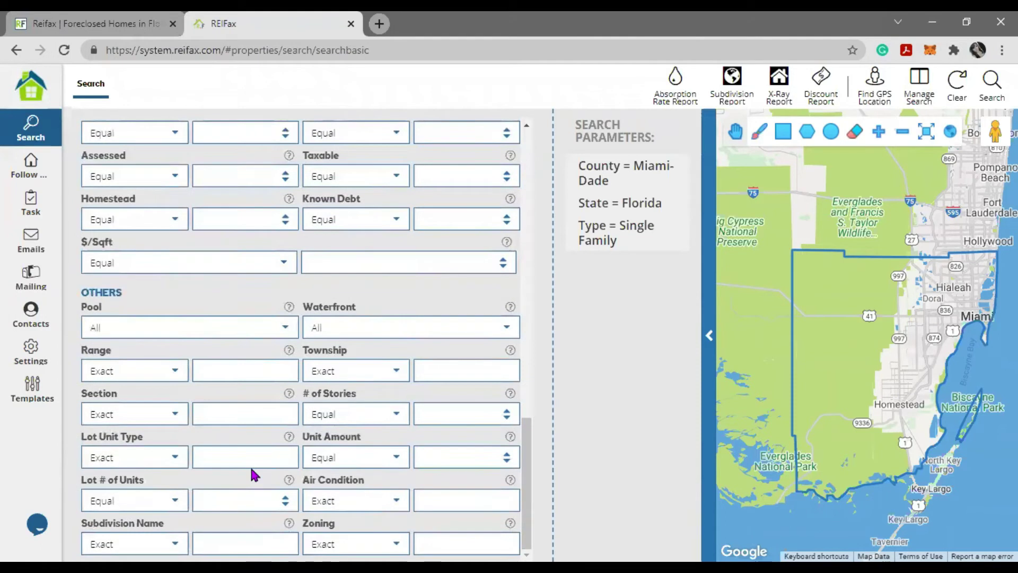
pyautogui.scroll(15, 251, 466)
pyautogui.scroll(5, 250, 450)
pyautogui.click(212, 316)
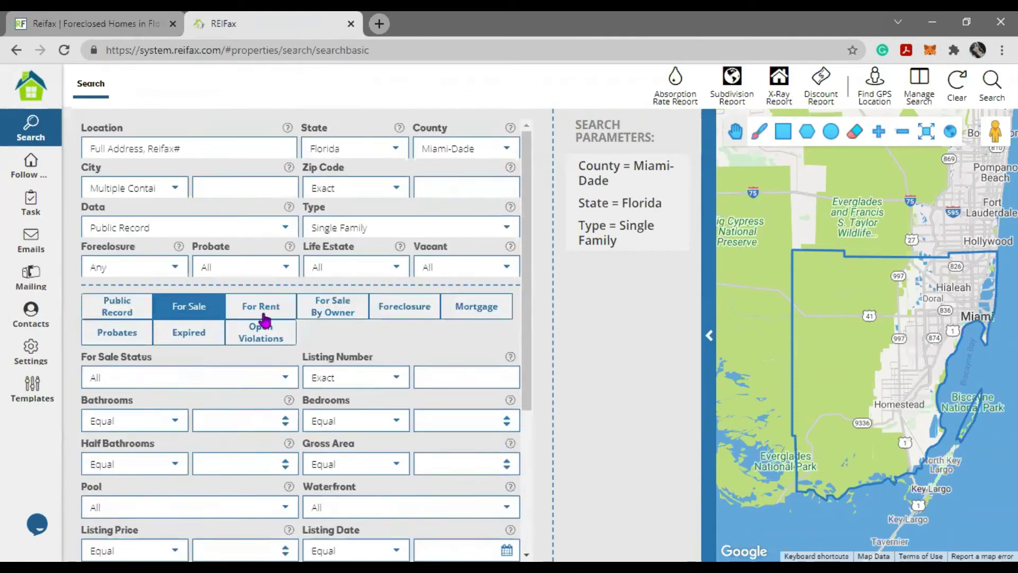
pyautogui.click(261, 313)
pyautogui.click(417, 318)
pyautogui.click(460, 313)
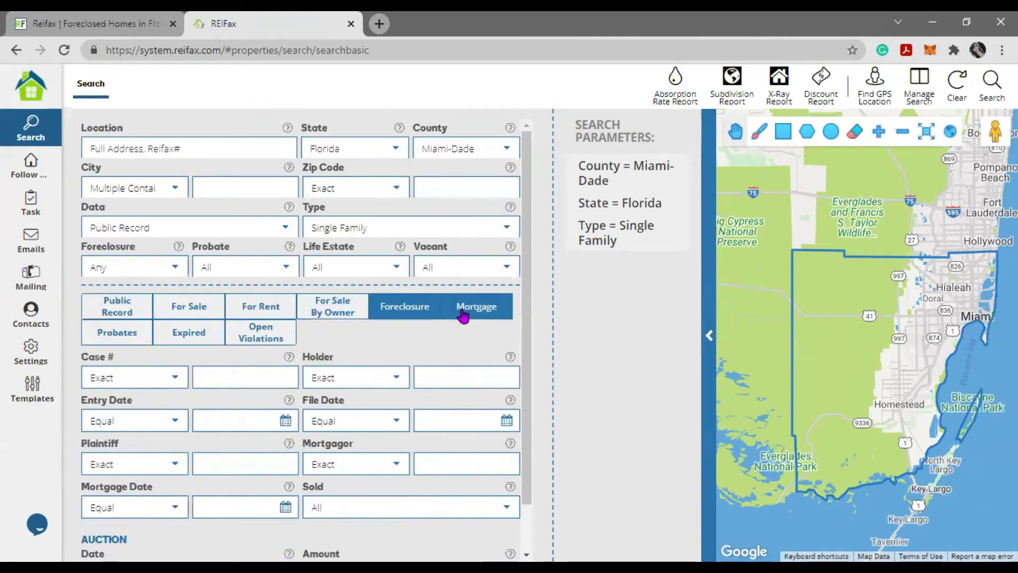
pyautogui.click(259, 339)
pyautogui.click(119, 335)
pyautogui.click(215, 338)
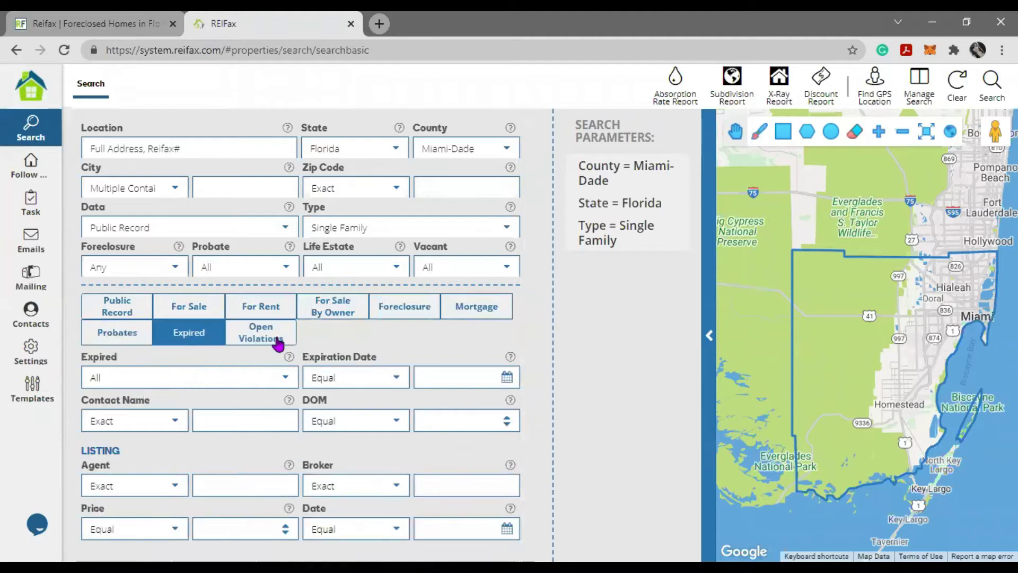
pyautogui.click(268, 340)
pyautogui.click(261, 312)
pyautogui.click(196, 312)
pyautogui.click(113, 313)
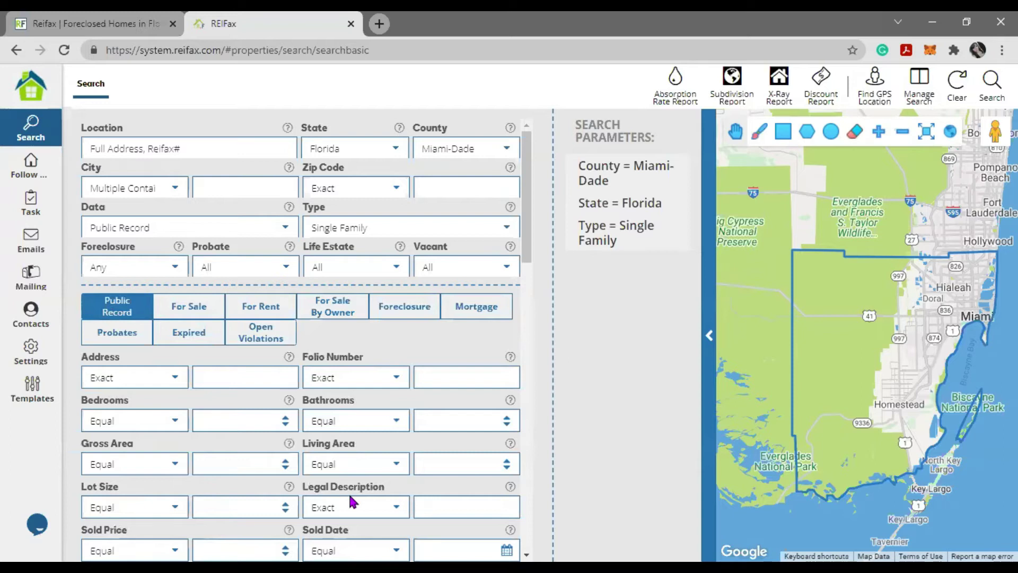
# - Leave Data at Public Record and return to the Control Panel via the REIFax logo
pyautogui.click(286, 227)
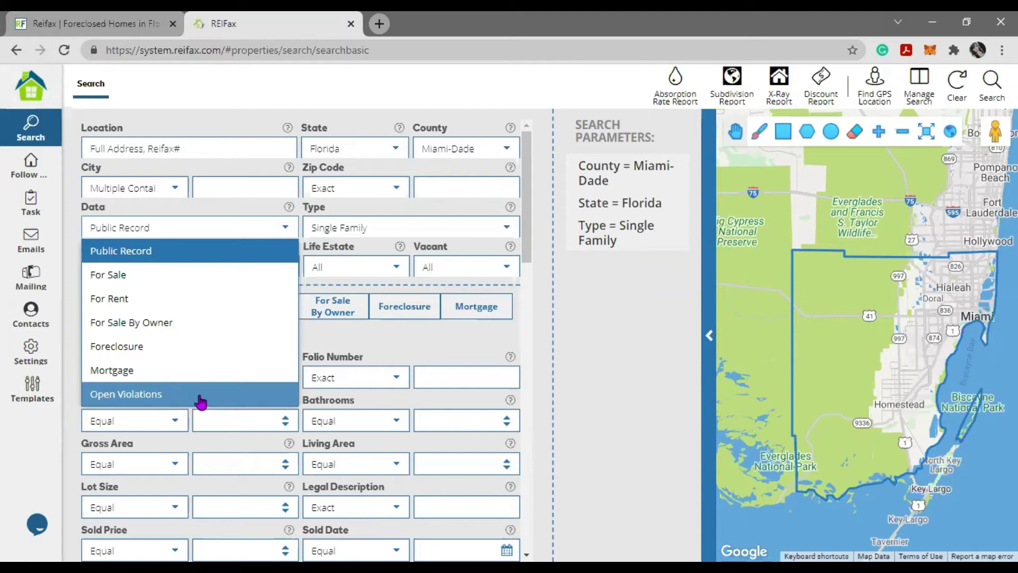
pyautogui.click(395, 334)
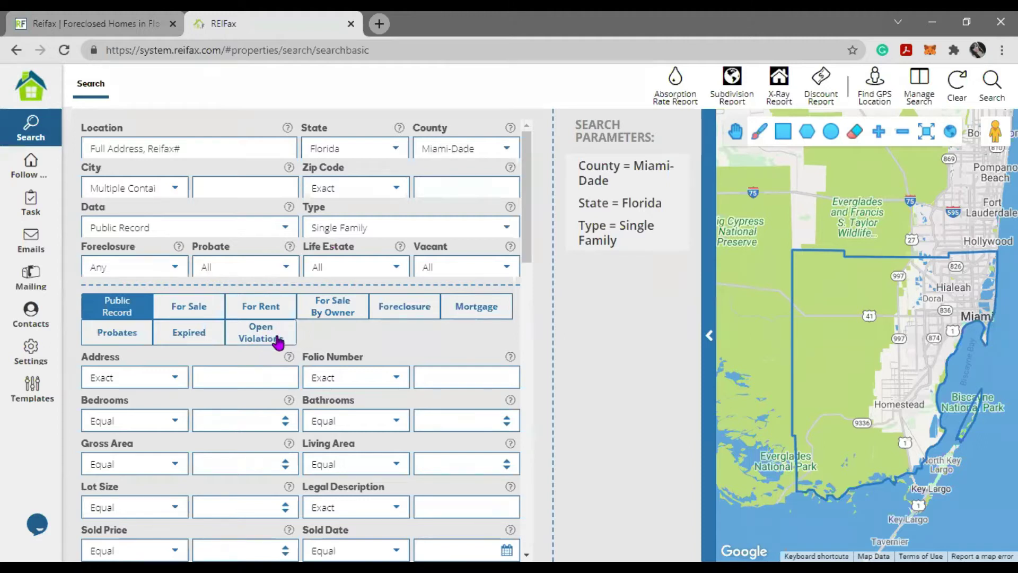
pyautogui.click(43, 95)
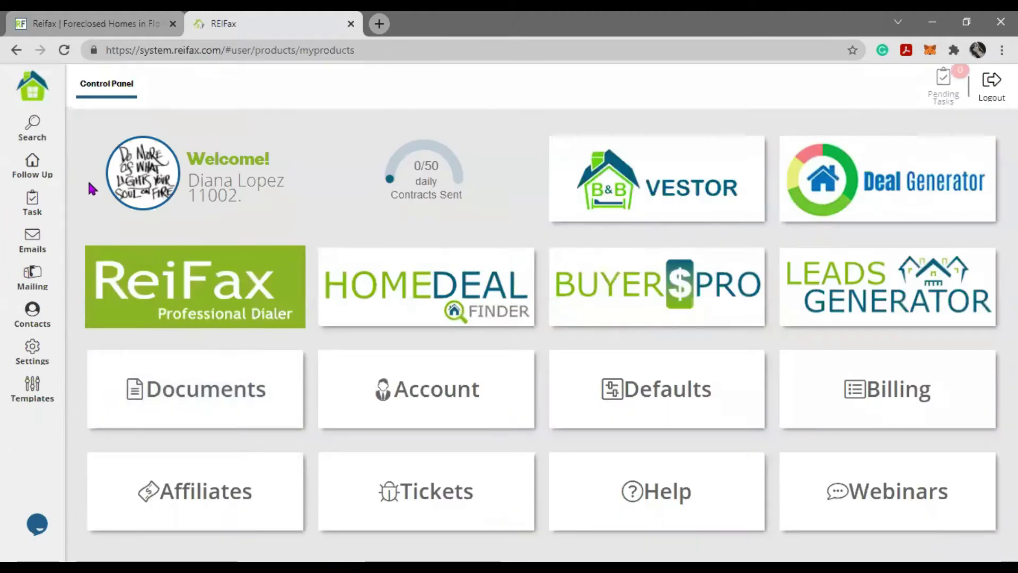
# - Reopen the search form, confirm Type stays Single Family and check the Foreclosure options
pyautogui.click(32, 127)
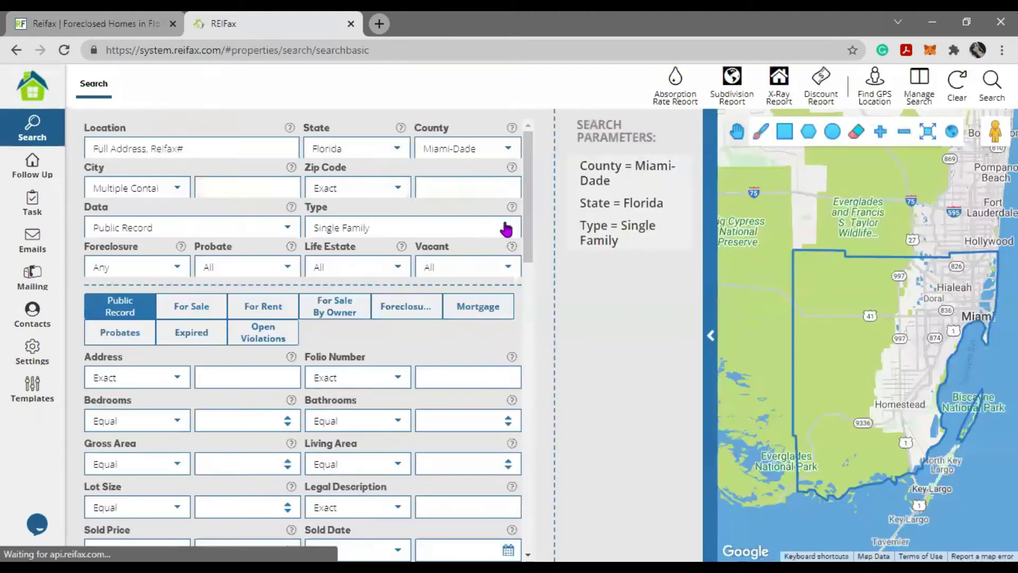
pyautogui.click(506, 229)
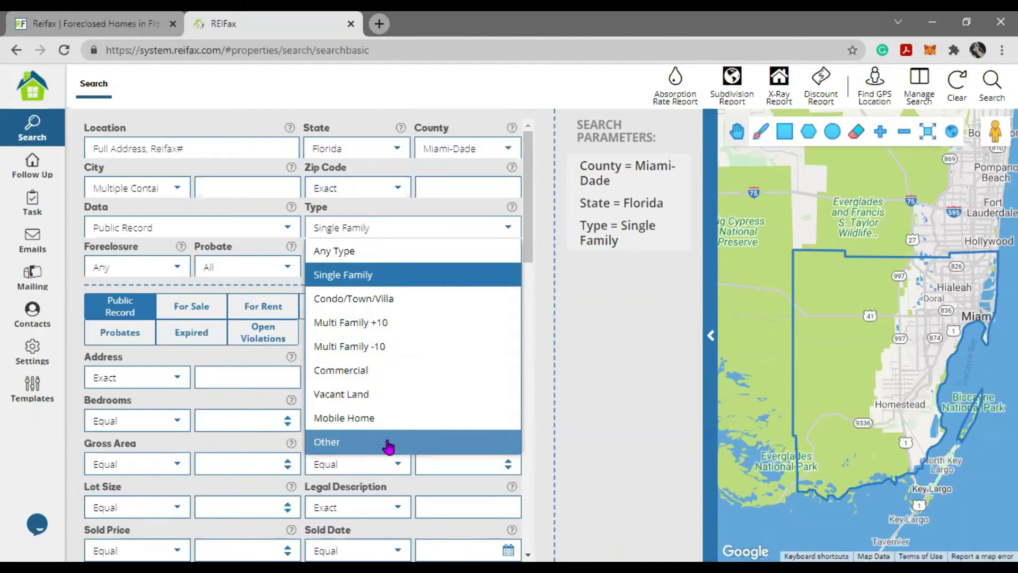
pyautogui.click(84, 261)
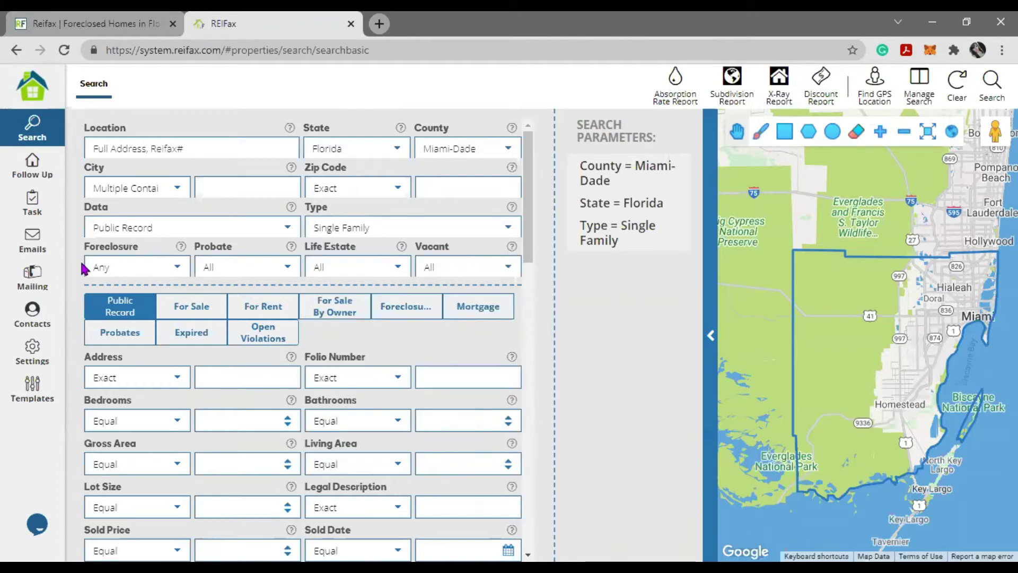
pyautogui.click(177, 270)
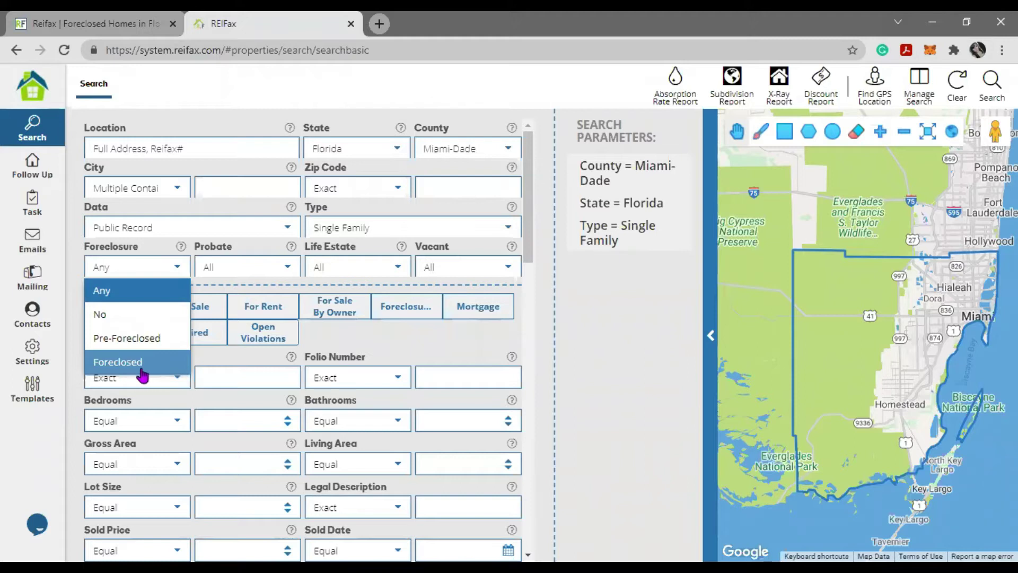
# - Review the Probate, Life Estate and Vacant filter options, leaving them at All
pyautogui.click(287, 271)
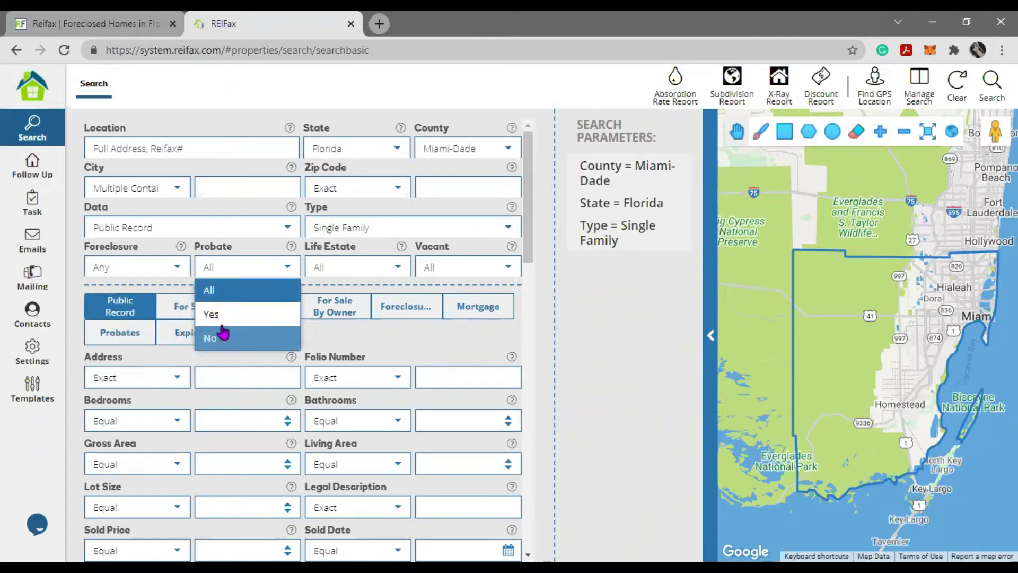
pyautogui.click(394, 270)
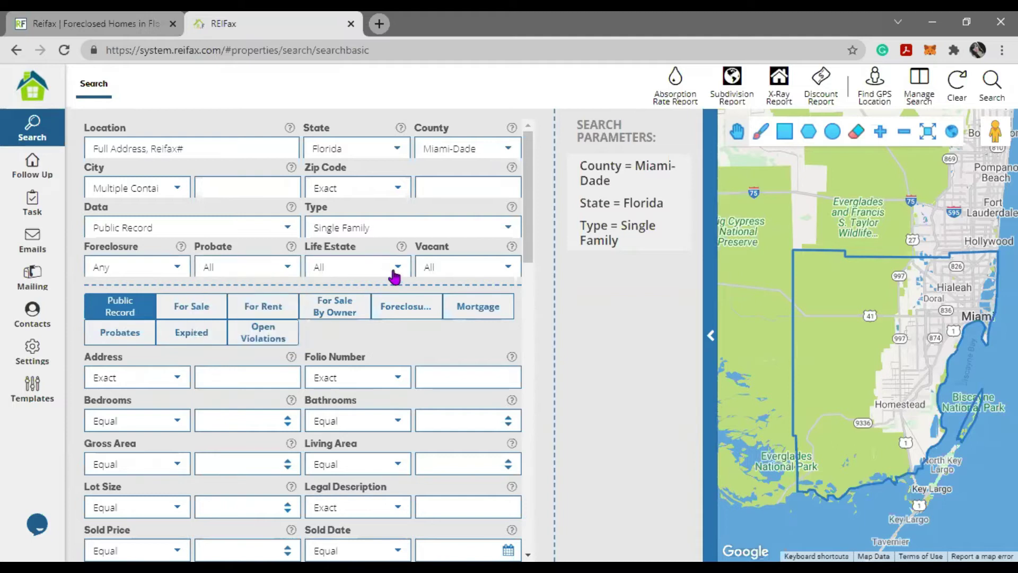
pyautogui.click(394, 270)
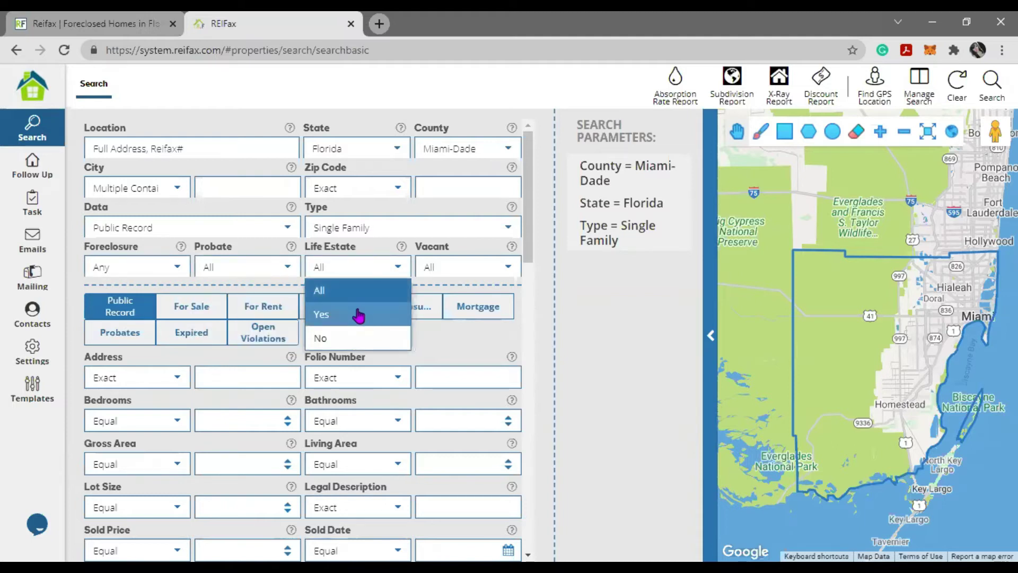
pyautogui.click(504, 272)
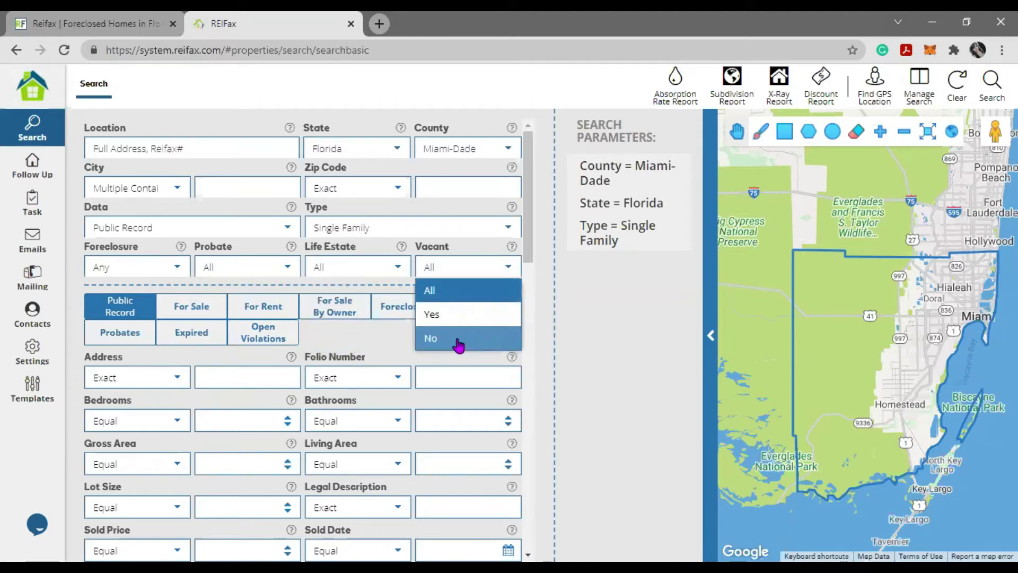
pyautogui.click(589, 330)
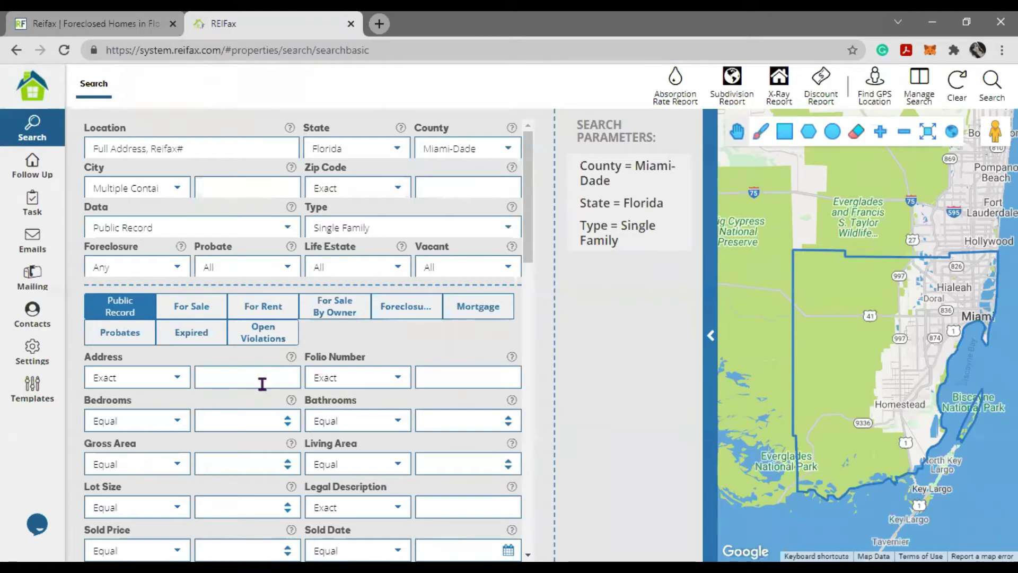
# - Cycle through the filter tabs and scroll down to the For Sale, For Rent and Agent filters
pyautogui.click(182, 319)
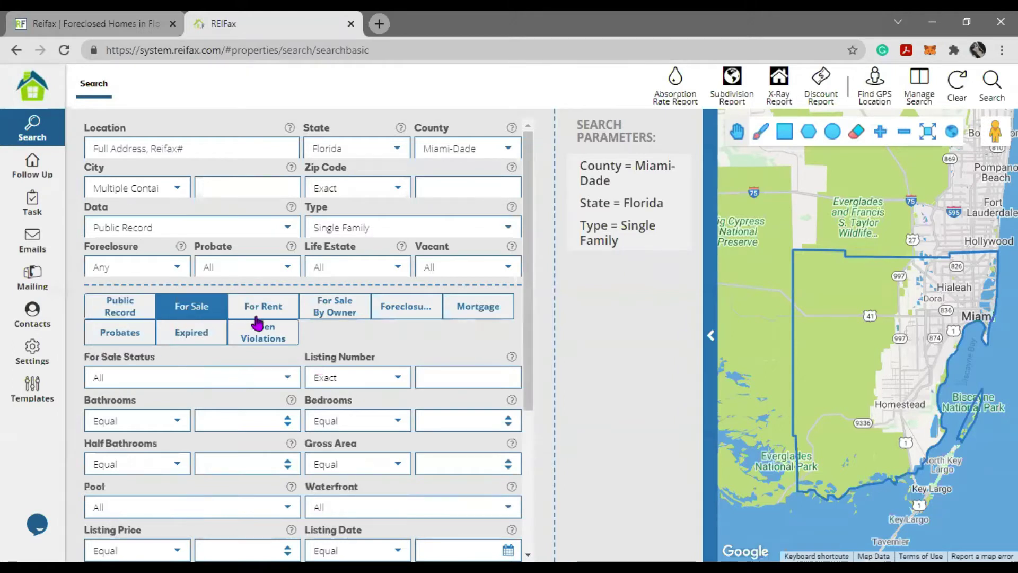
pyautogui.click(335, 313)
pyautogui.click(423, 317)
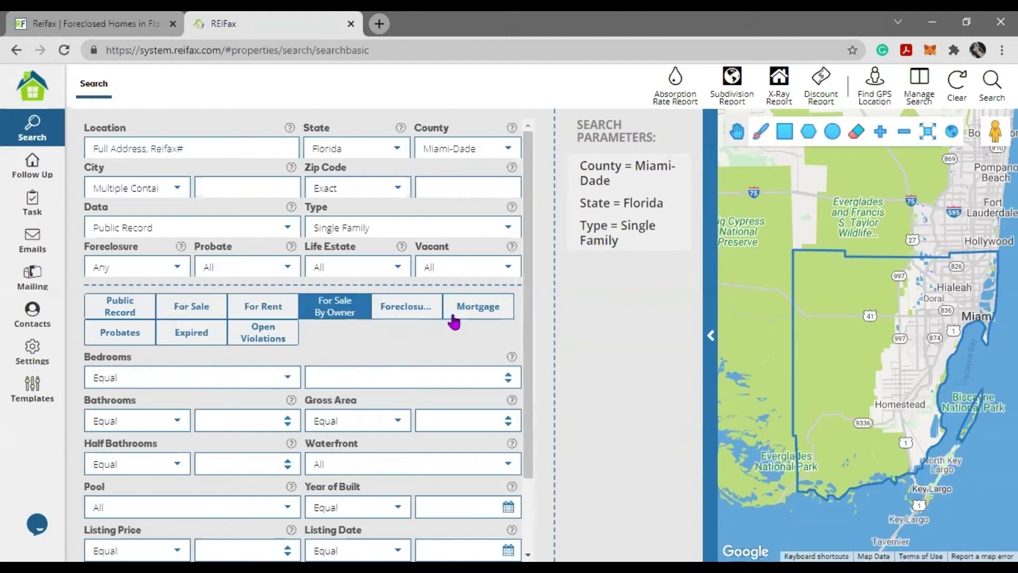
pyautogui.click(452, 316)
pyautogui.click(122, 339)
pyautogui.click(192, 334)
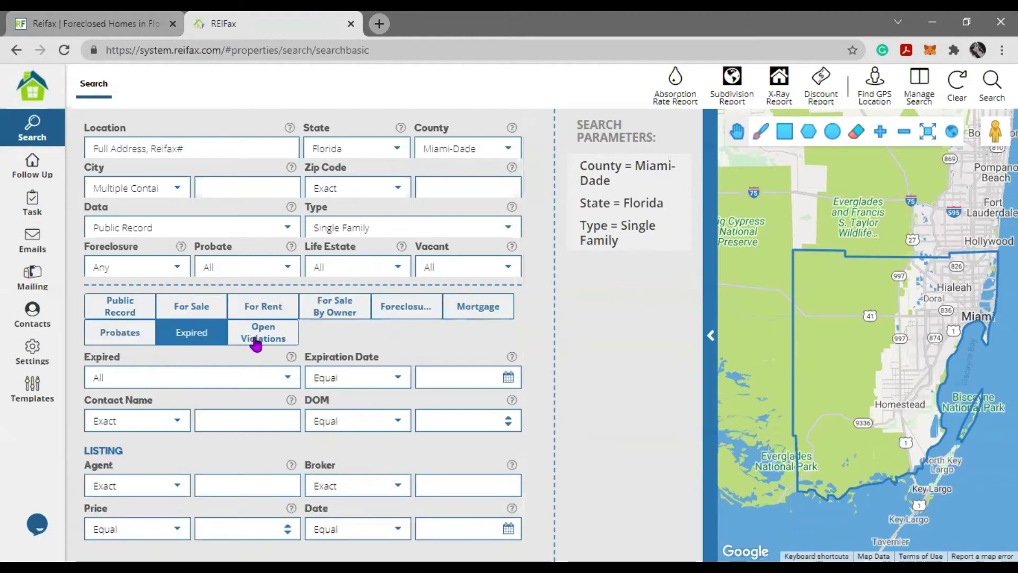
pyautogui.click(260, 335)
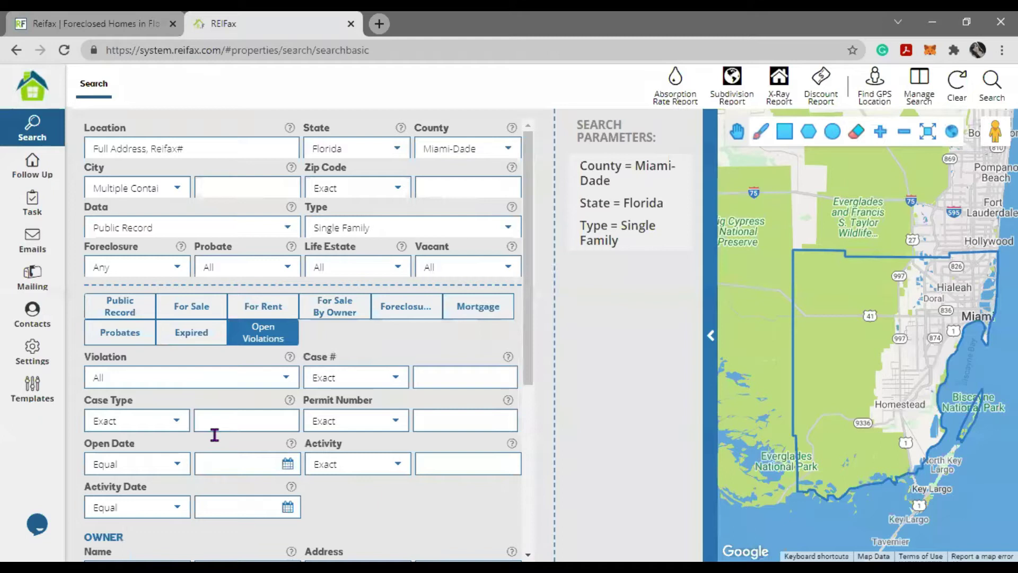
pyautogui.click(120, 307)
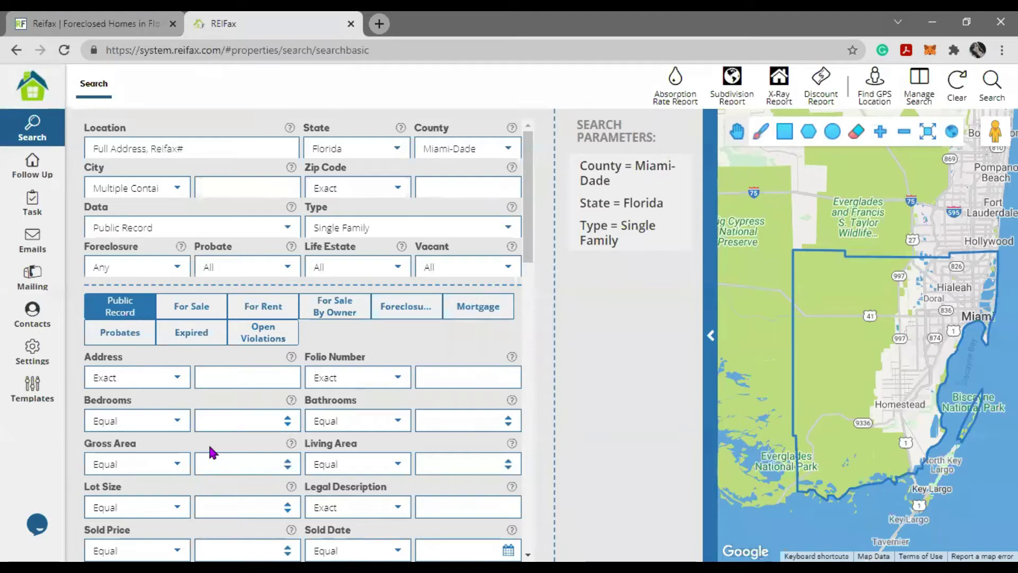
pyautogui.scroll(-1, 210, 451)
pyautogui.scroll(-3, 210, 451)
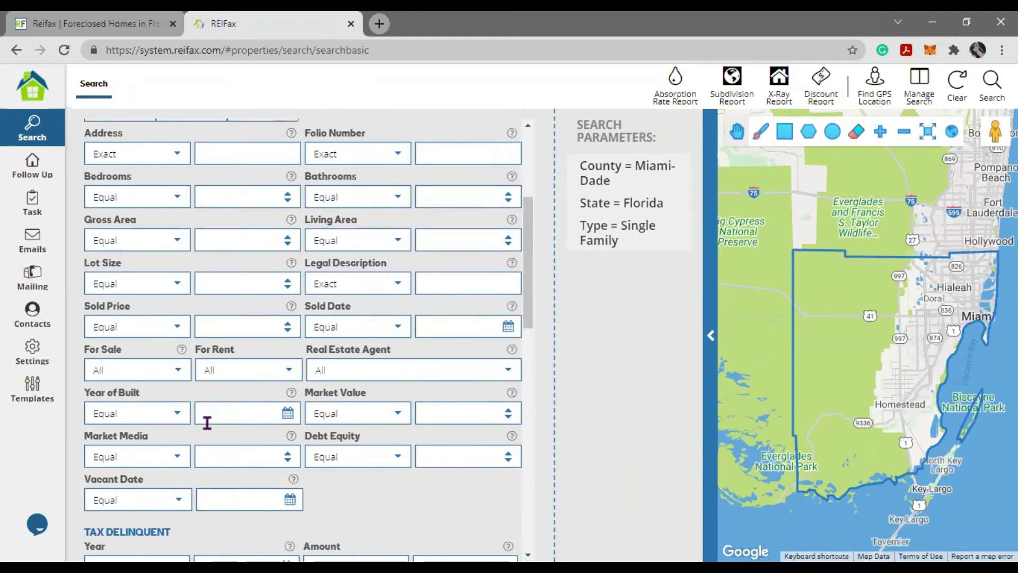
pyautogui.click(174, 377)
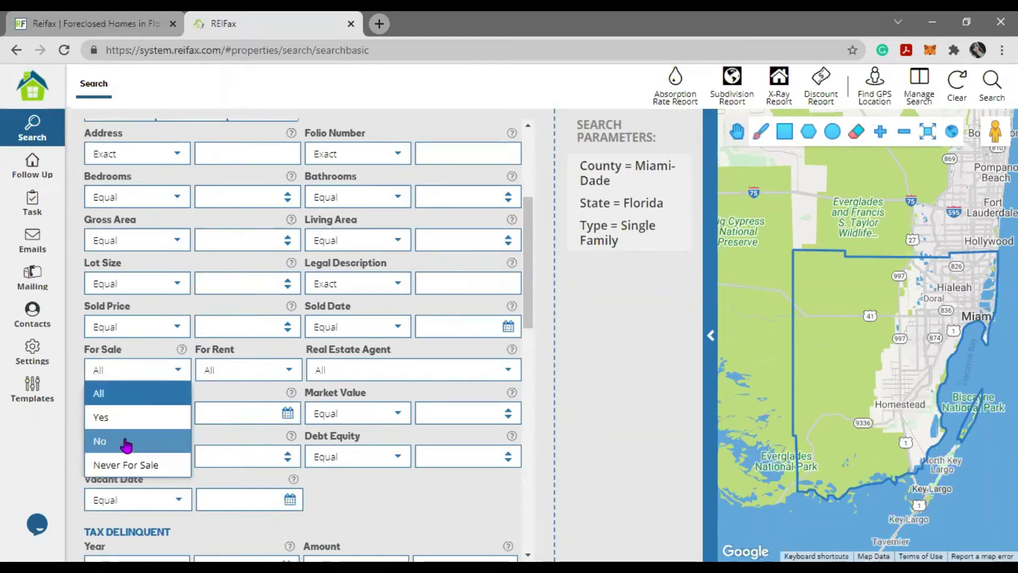
pyautogui.click(126, 446)
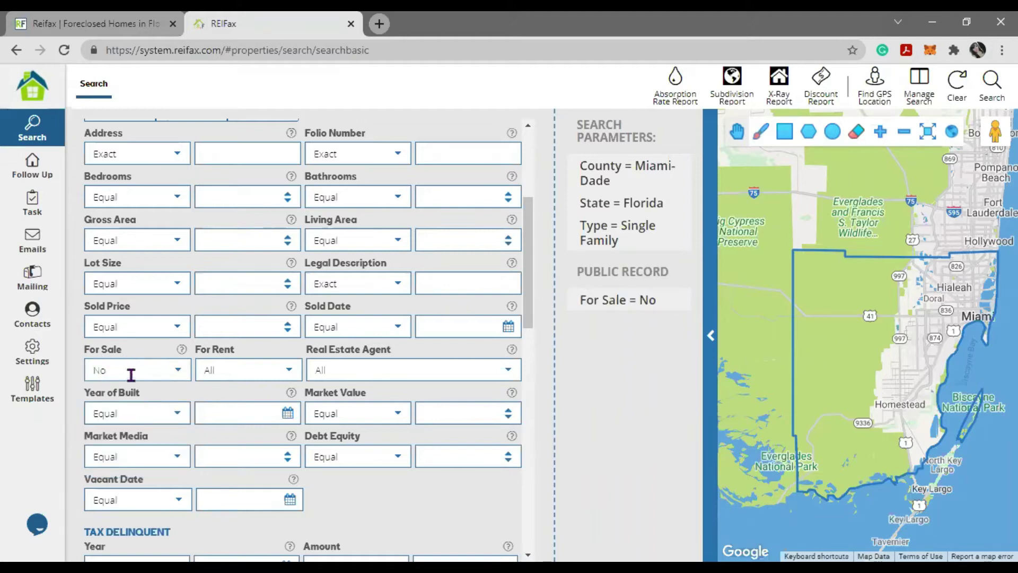
pyautogui.click(289, 373)
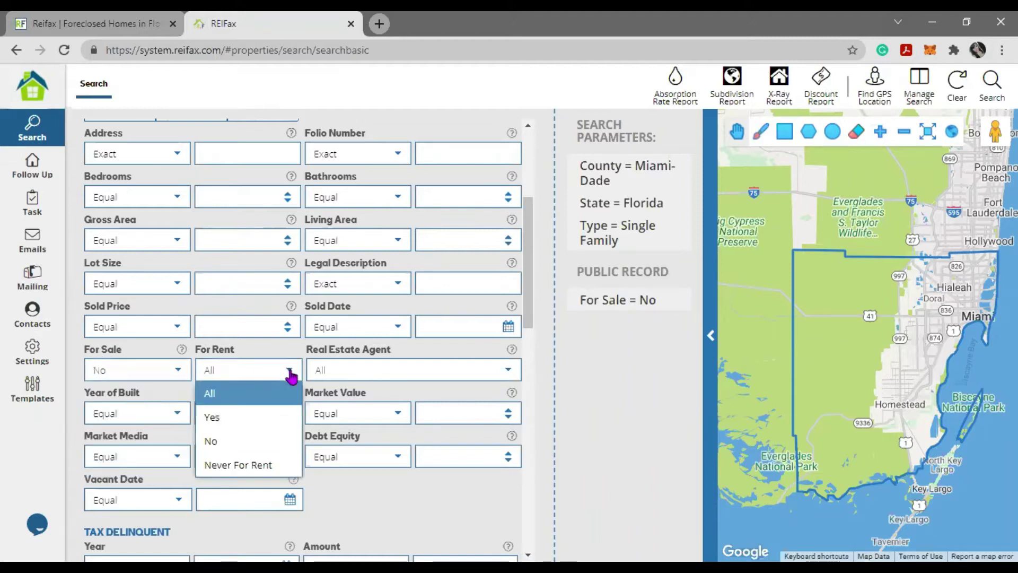
pyautogui.click(227, 442)
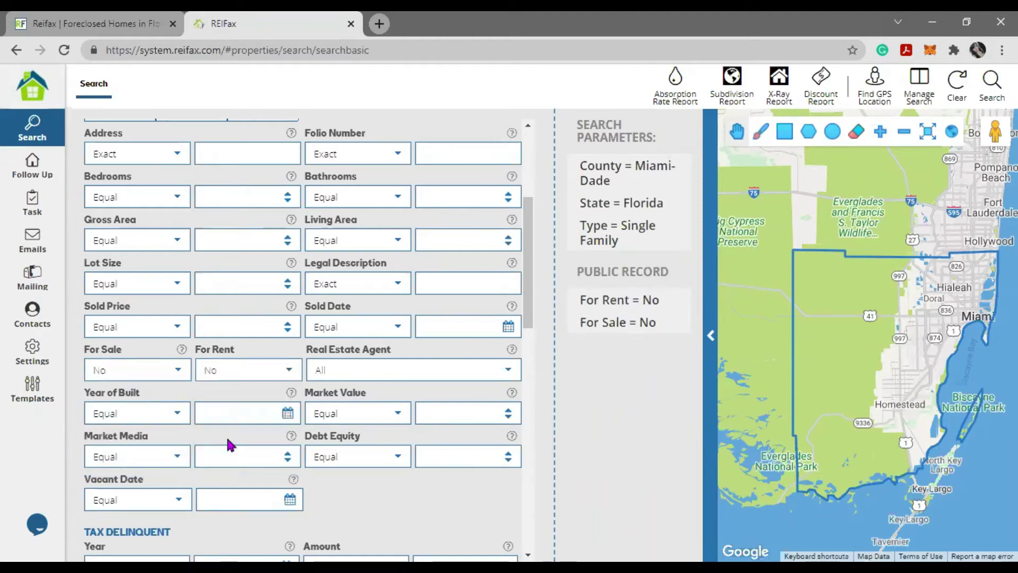
pyautogui.click(508, 375)
pyautogui.click(326, 434)
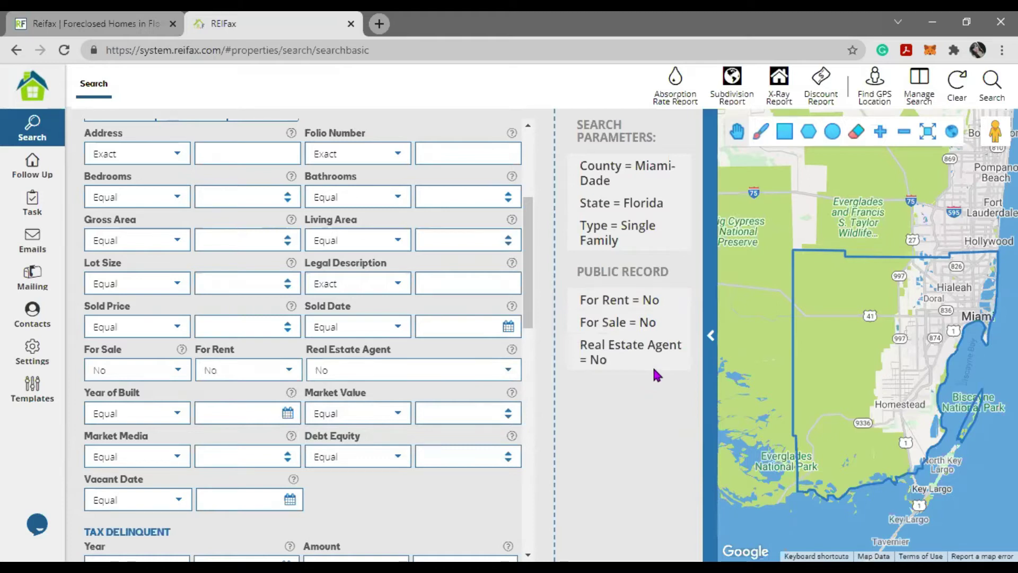
pyautogui.click(677, 351)
pyautogui.click(679, 321)
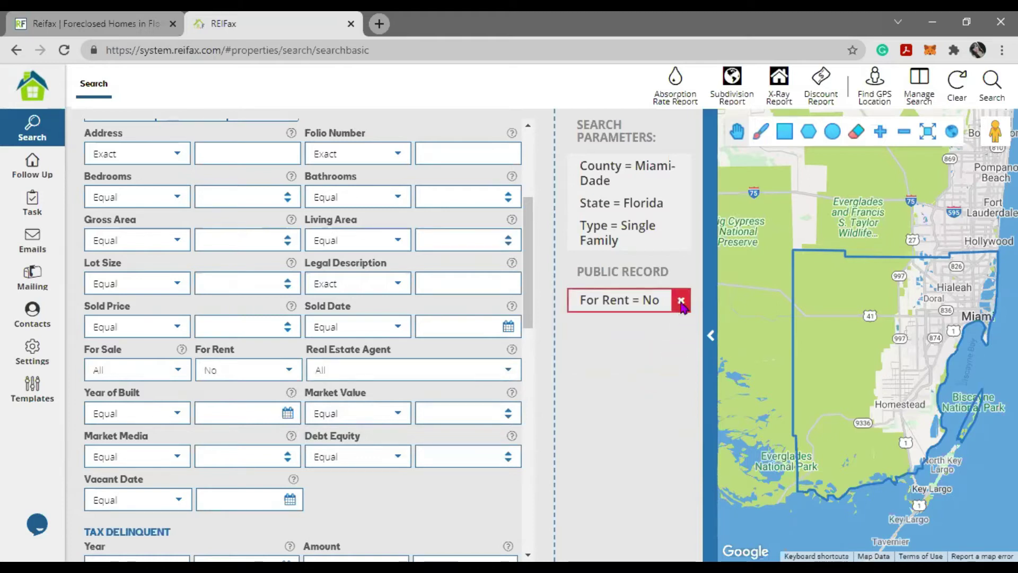
pyautogui.click(680, 300)
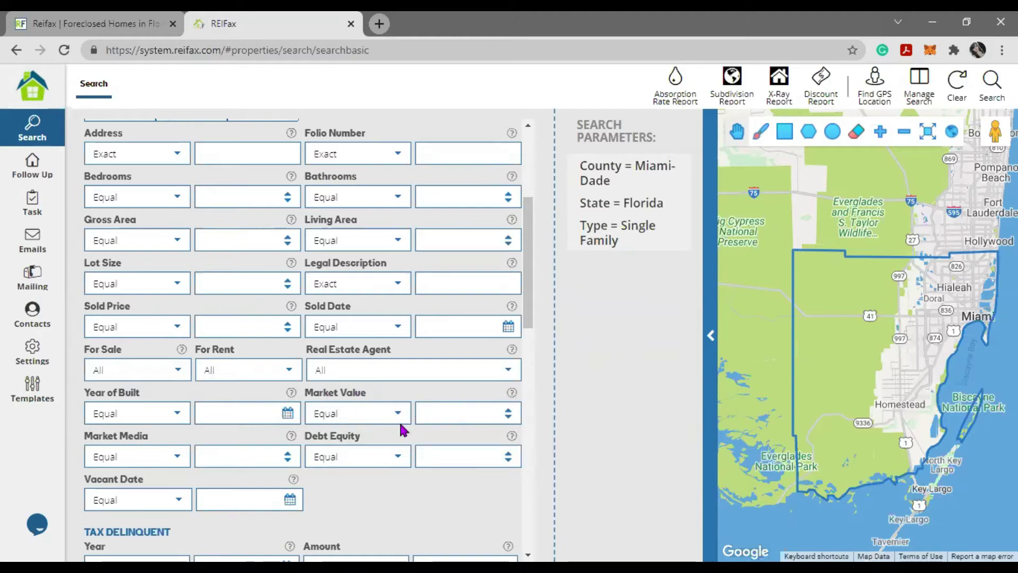
pyautogui.scroll(-1, 400, 424)
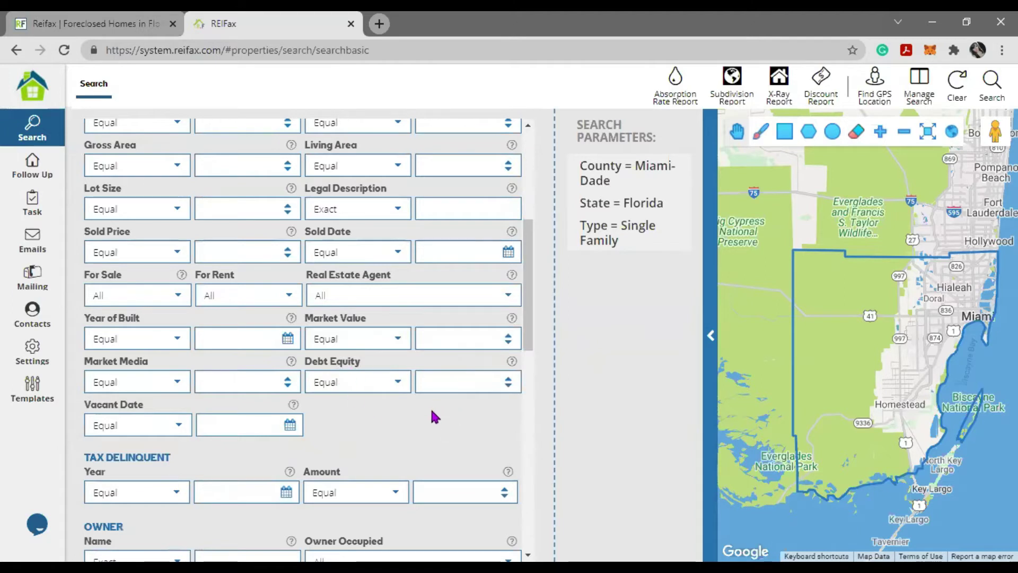
pyautogui.scroll(-1, 431, 392)
pyautogui.scroll(5, 429, 379)
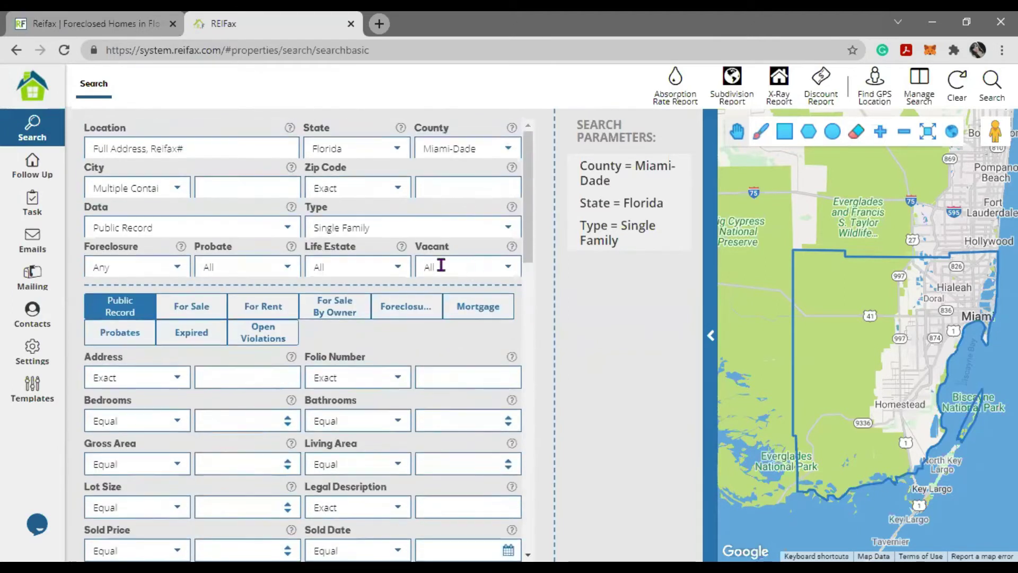
pyautogui.click(507, 271)
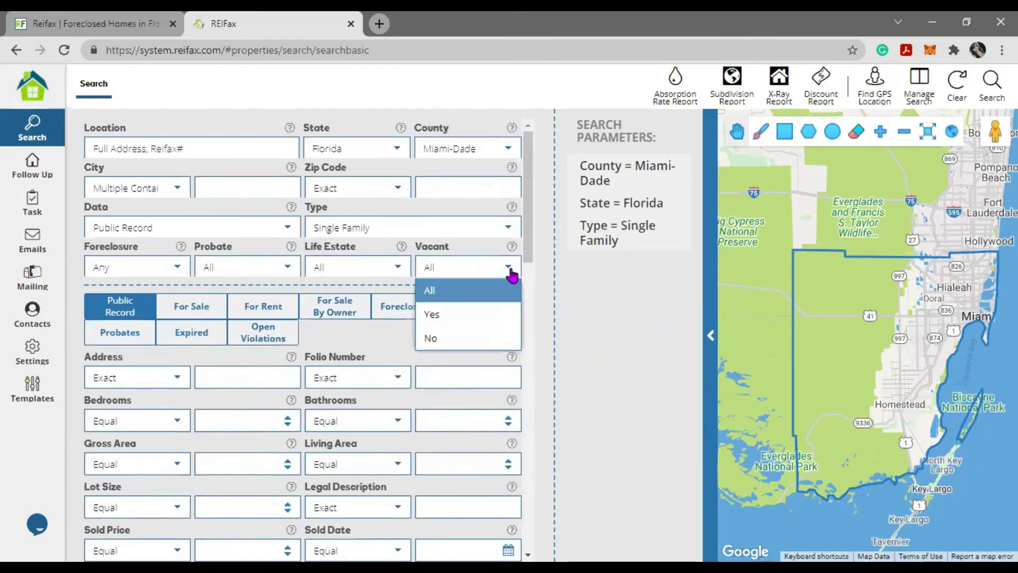
pyautogui.click(464, 317)
pyautogui.scroll(-5, 307, 418)
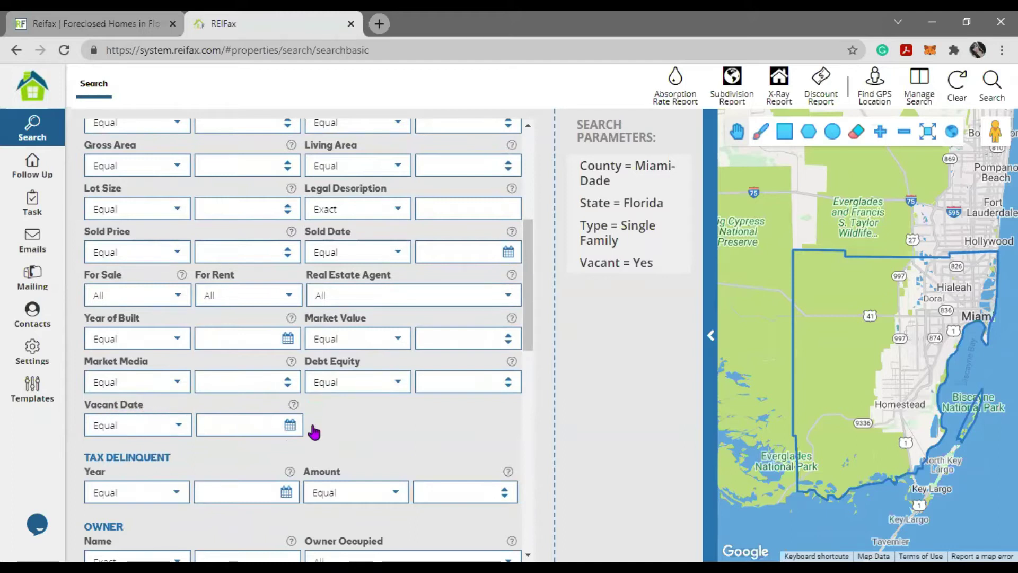
pyautogui.scroll(6, 329, 429)
pyautogui.click(440, 271)
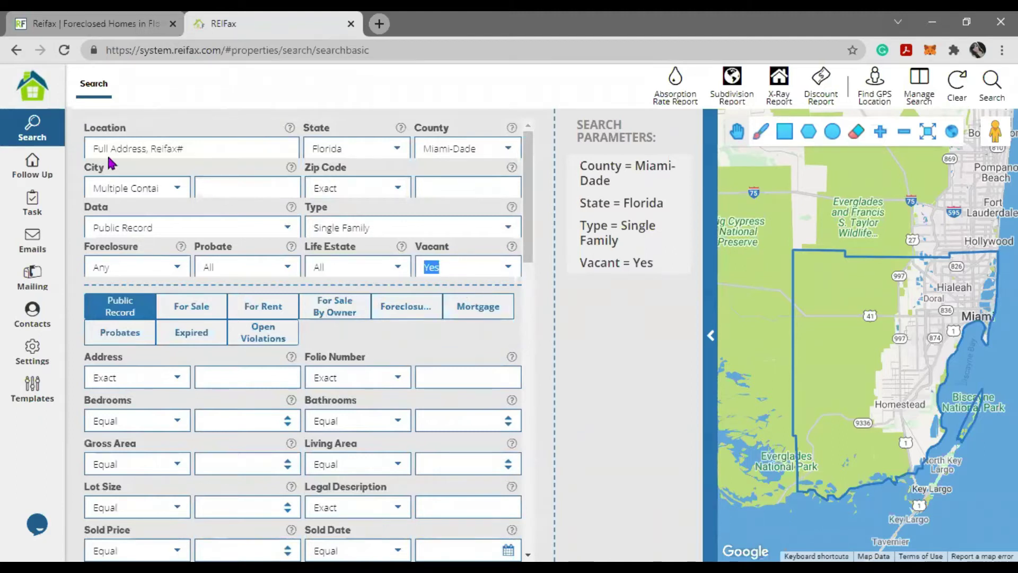
pyautogui.click(32, 87)
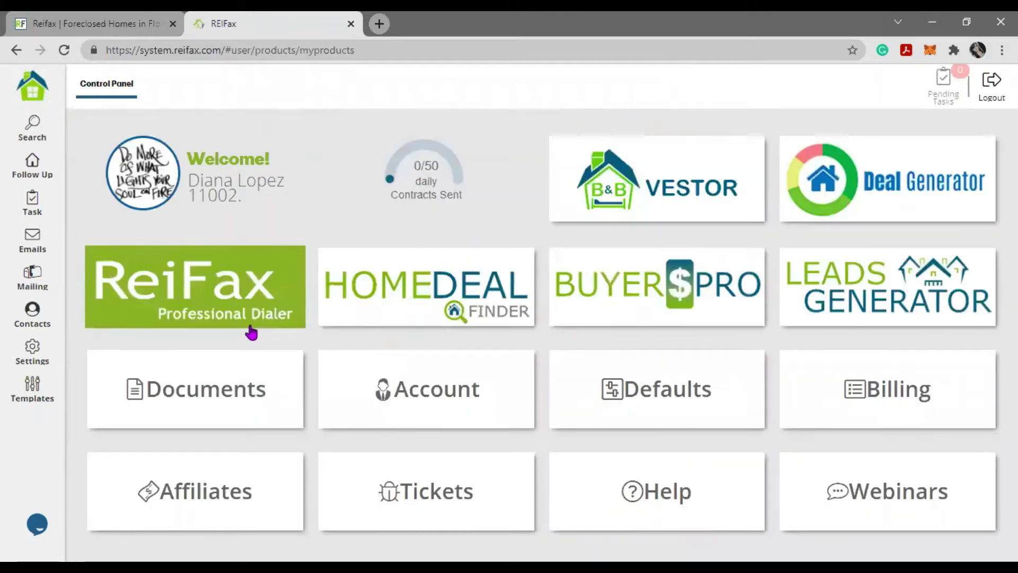
pyautogui.click(35, 141)
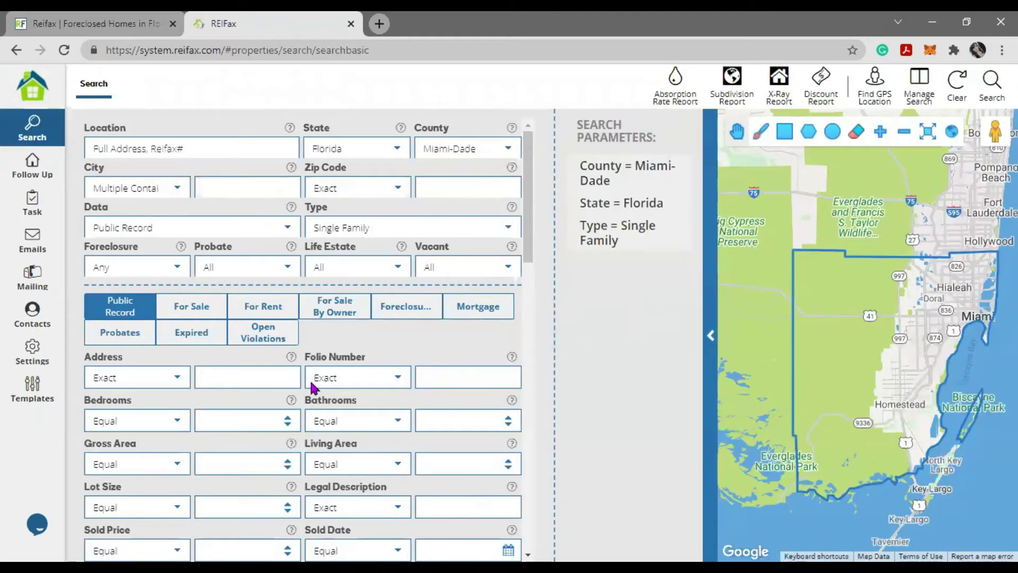
pyautogui.scroll(-9, 310, 379)
# - Add a Tax Delinquent Amount ≥ 5000 filter, then remove it and the Single Family type tag
pyautogui.moveTo(85, 237)
pyautogui.mouseDown()
pyautogui.moveTo(166, 228)
pyautogui.moveTo(84, 228)
pyautogui.mouseUp()
pyautogui.click(176, 237)
pyautogui.click(93, 231)
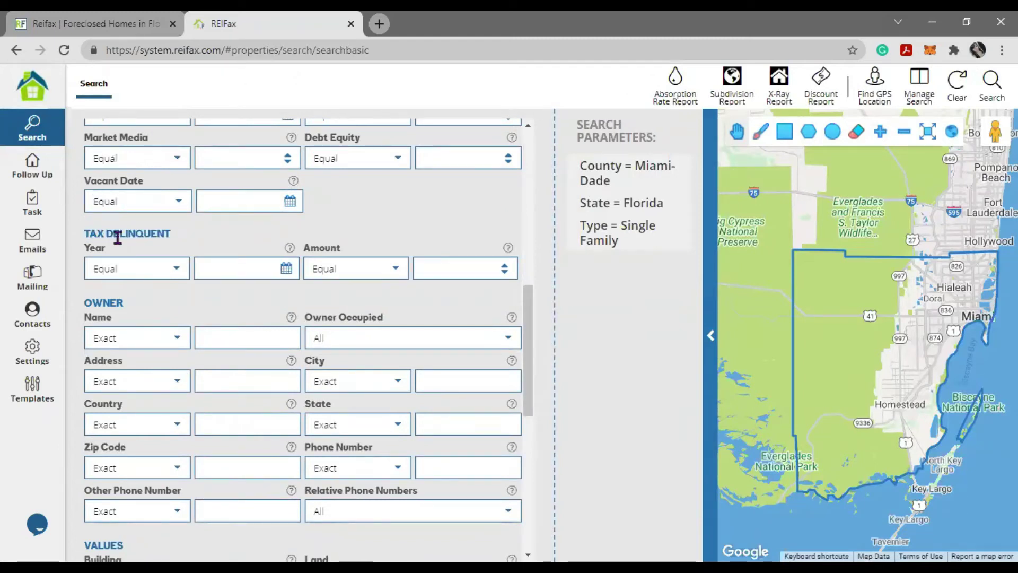
pyautogui.click(402, 280)
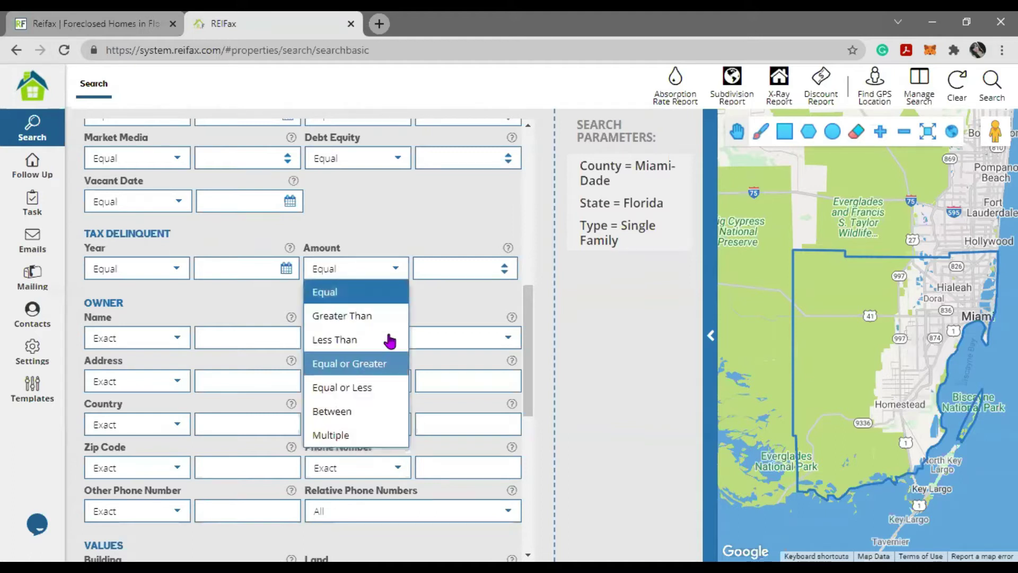
pyautogui.click(393, 364)
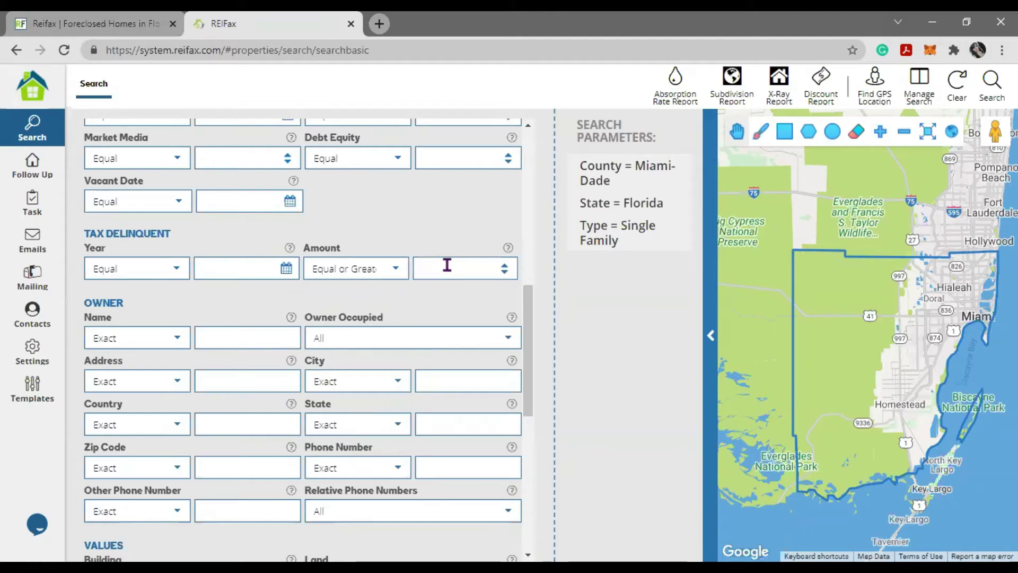
pyautogui.click(447, 265)
pyautogui.write('5000')
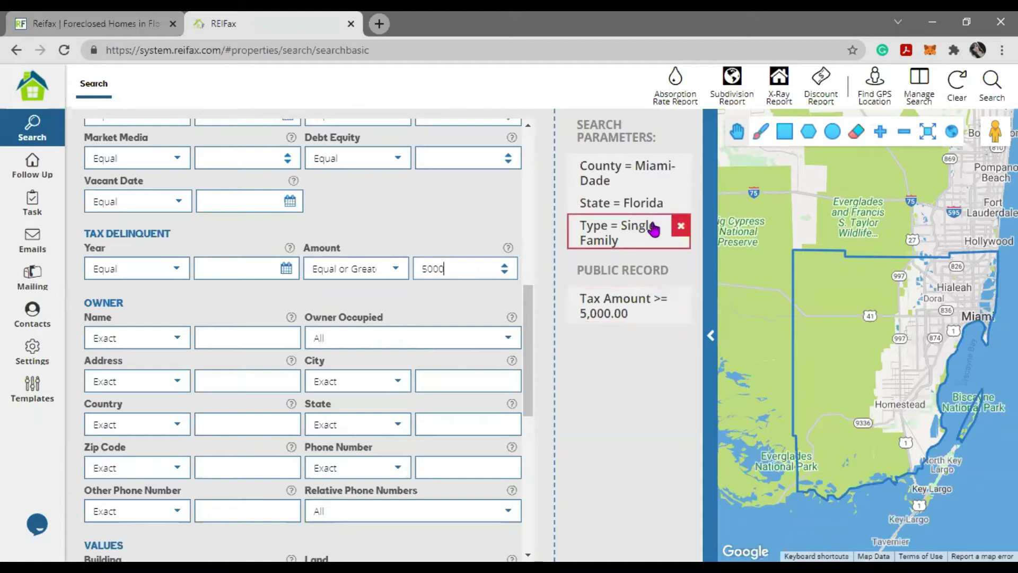
pyautogui.click(681, 226)
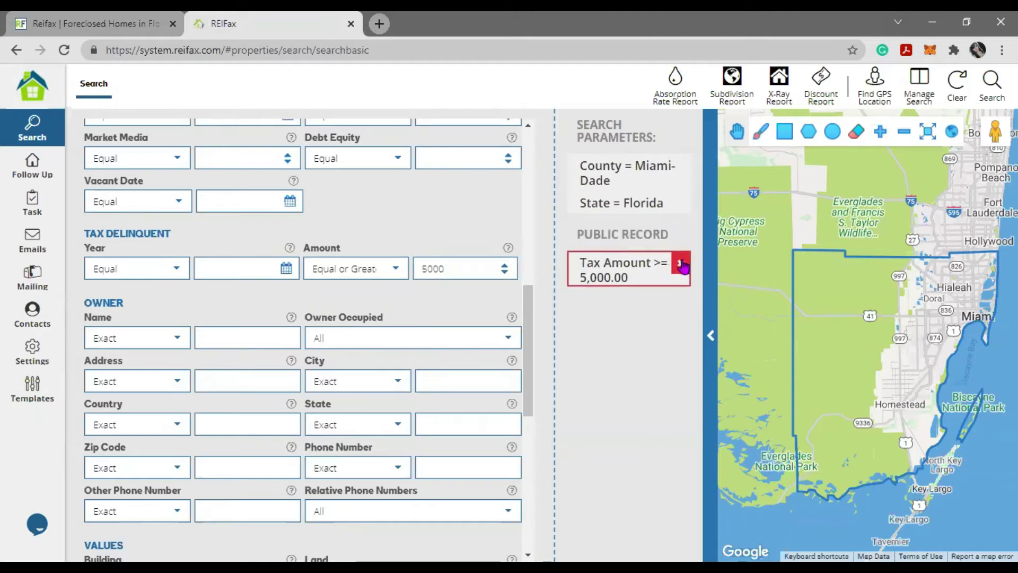
pyautogui.click(681, 265)
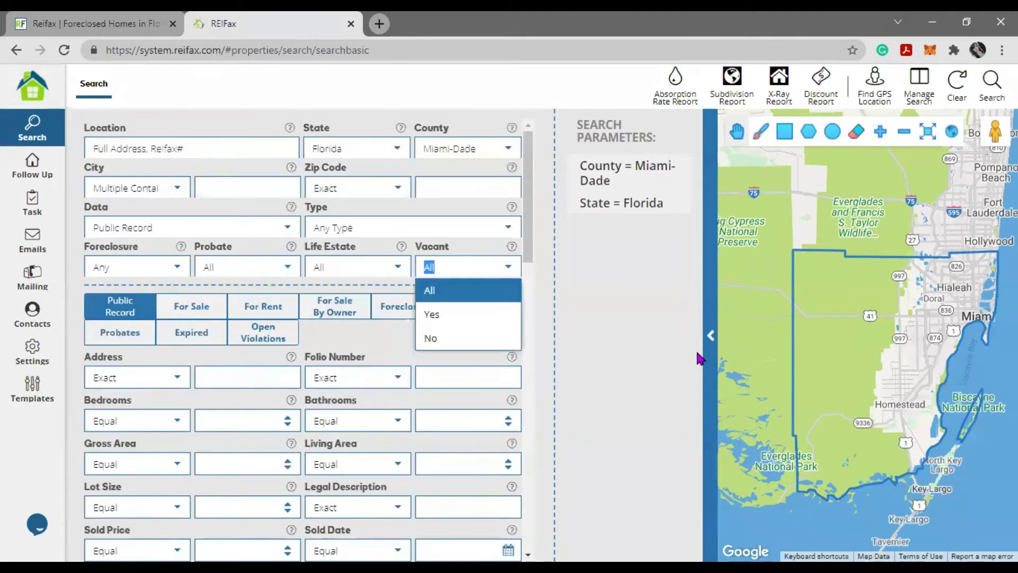
pyautogui.click(627, 338)
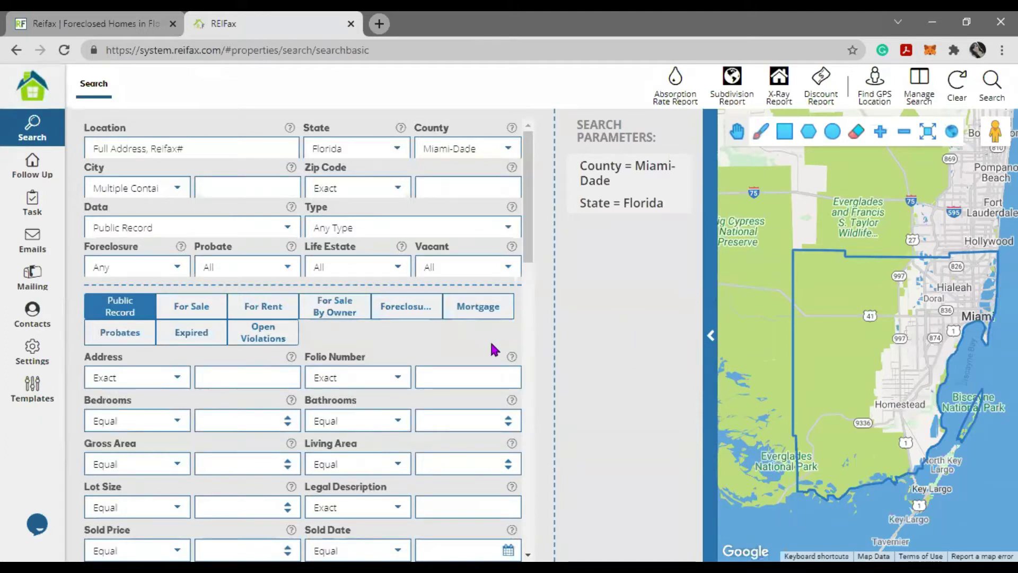
pyautogui.scroll(-8, 423, 359)
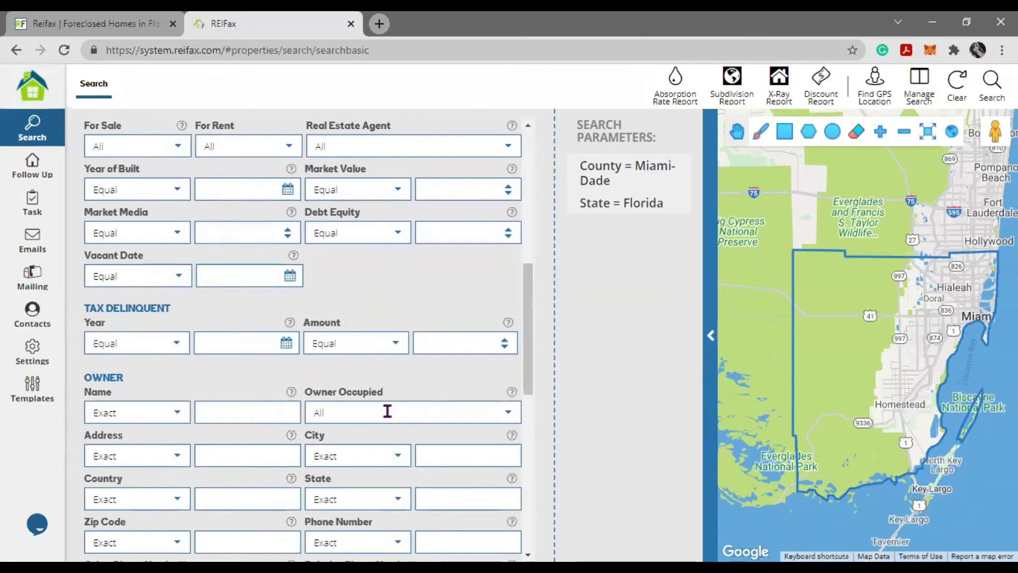
pyautogui.scroll(7, 249, 367)
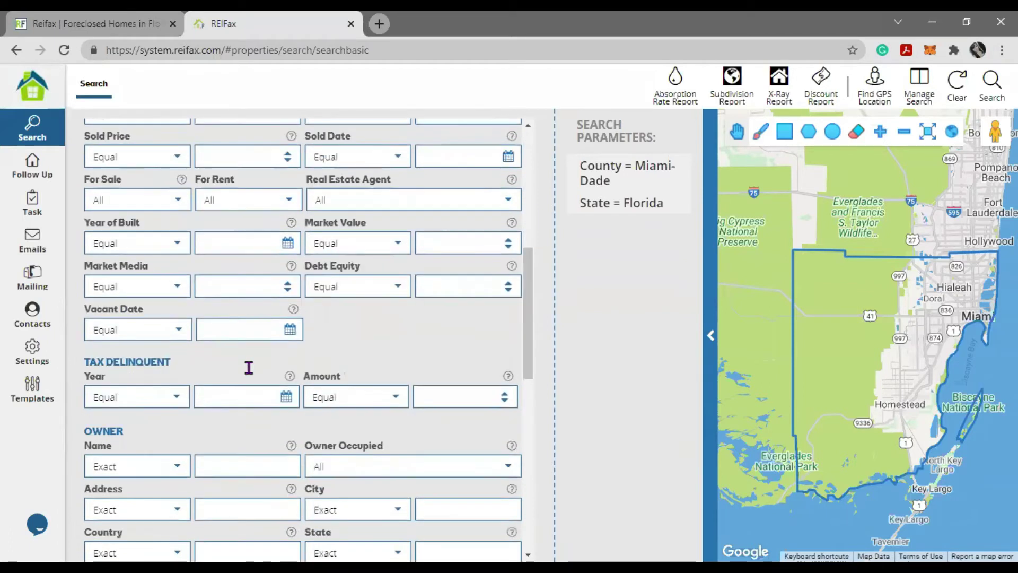
pyautogui.scroll(-7, 381, 421)
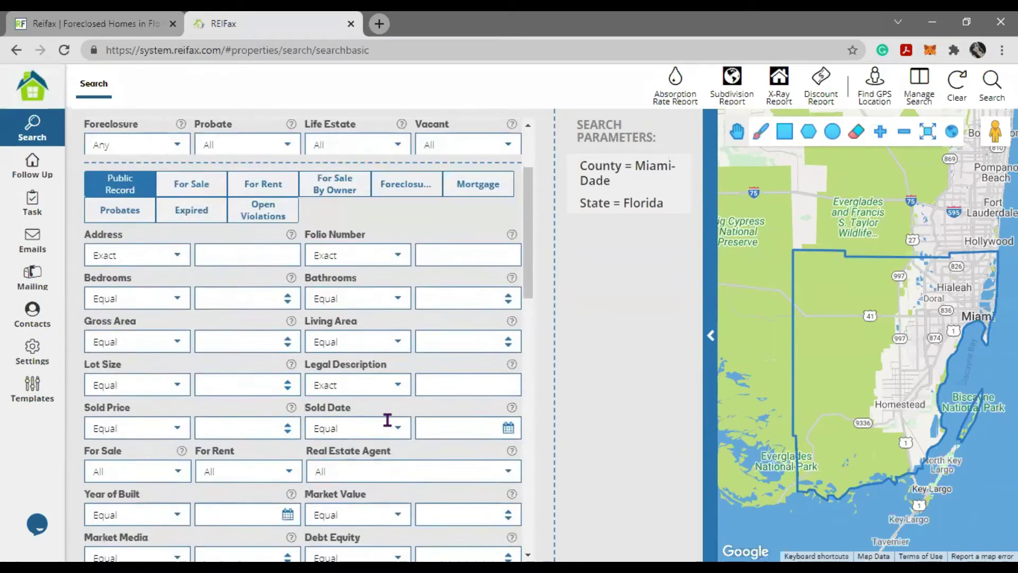
pyautogui.click(506, 422)
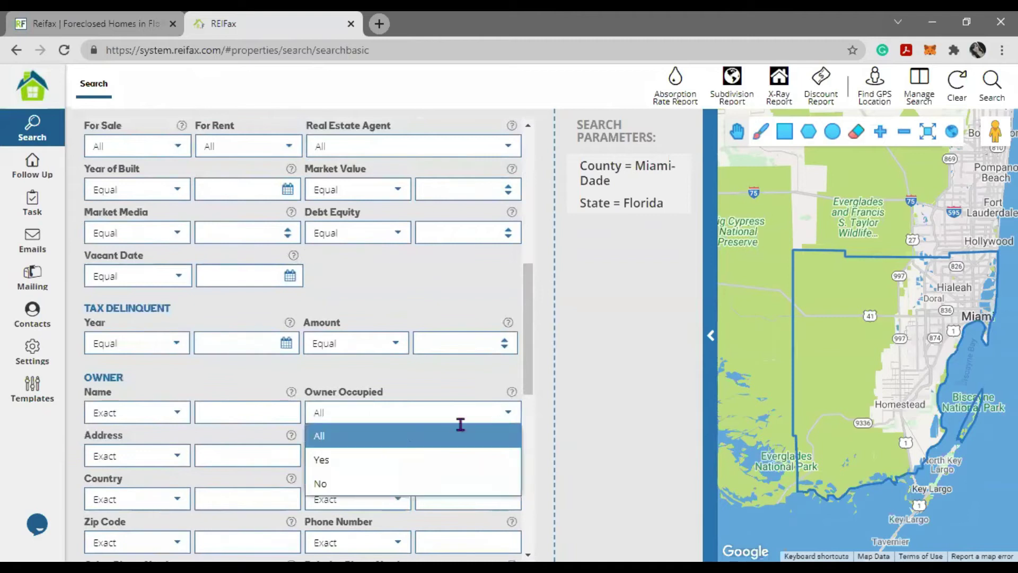
pyautogui.press('Return')
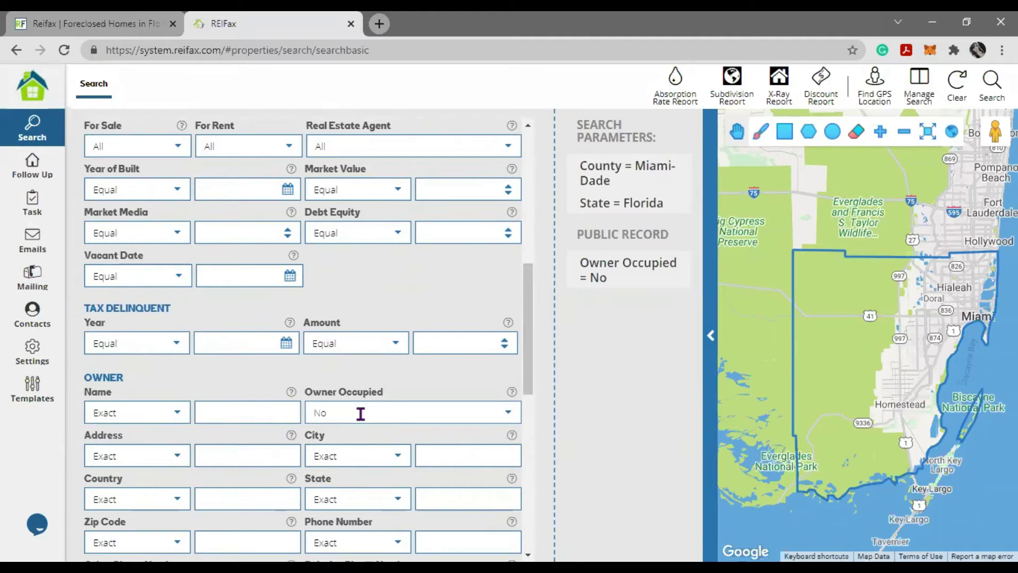
pyautogui.click(476, 418)
pyautogui.click(344, 465)
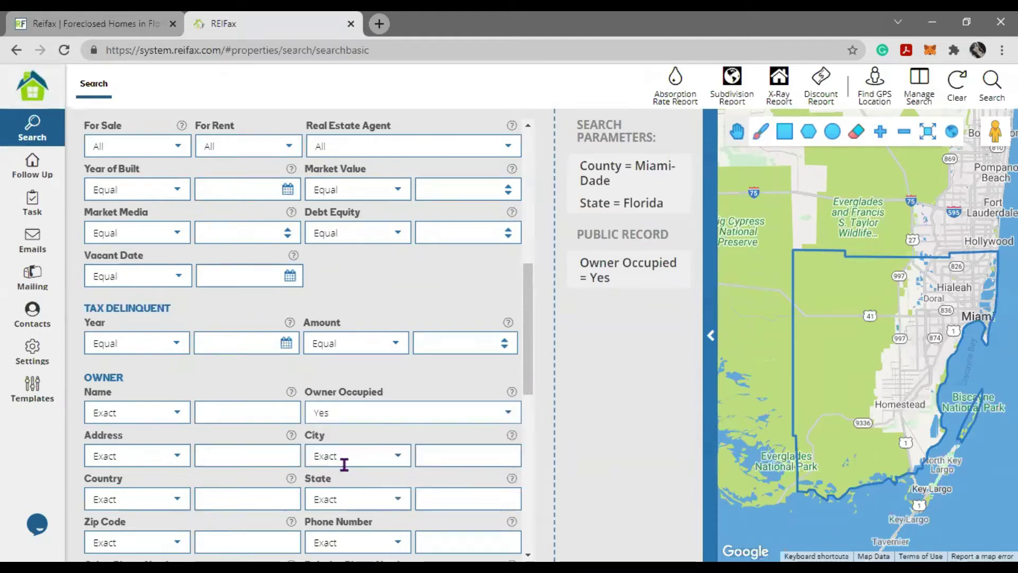
pyautogui.click(454, 413)
pyautogui.press('Up')
pyautogui.press('Return')
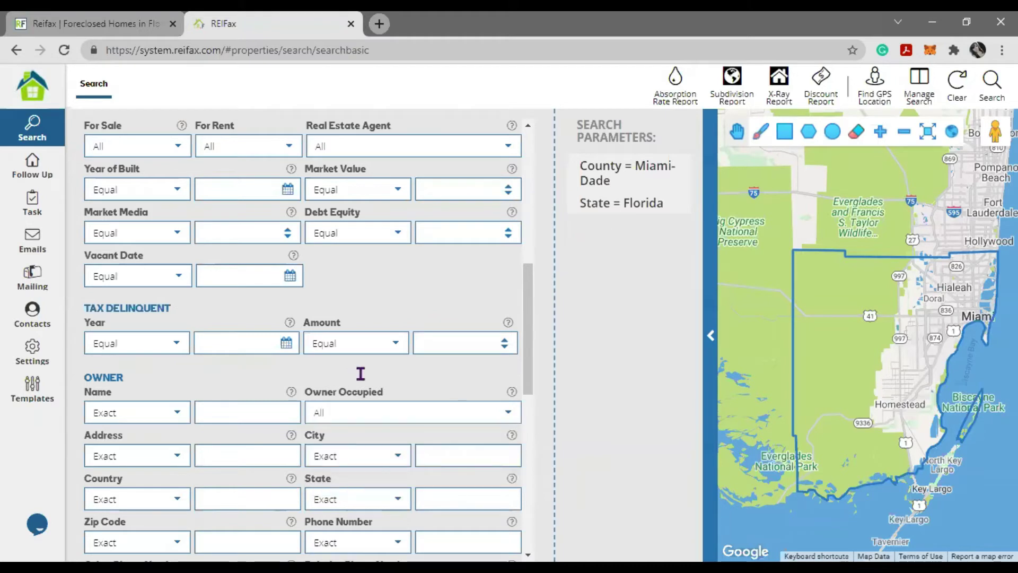
pyautogui.scroll(-3, 220, 282)
# - Set the Owner State filter to Not Contains 'florida'
pyautogui.moveTo(123, 228); pyautogui.dragTo(87, 229)
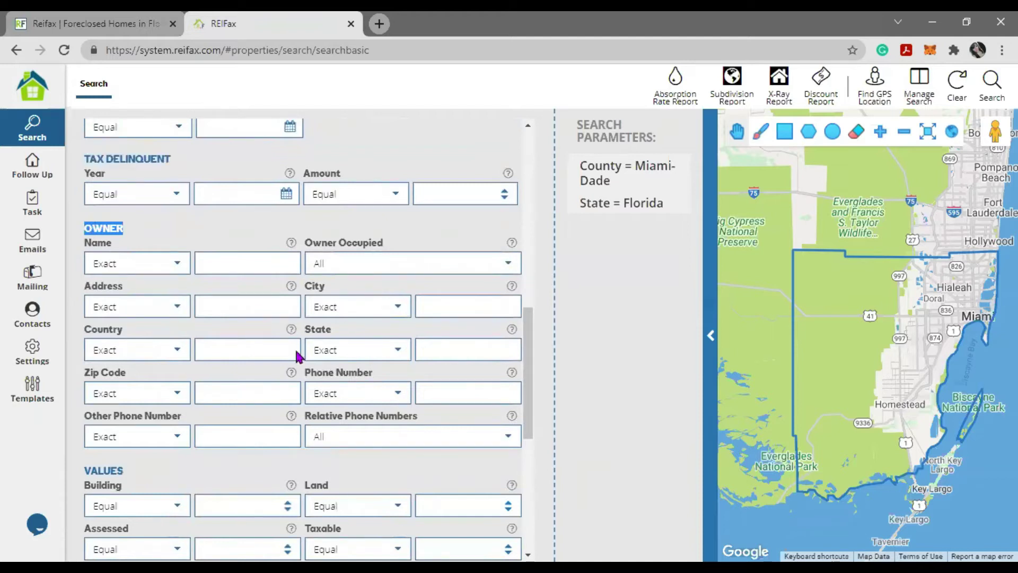
pyautogui.click(395, 354)
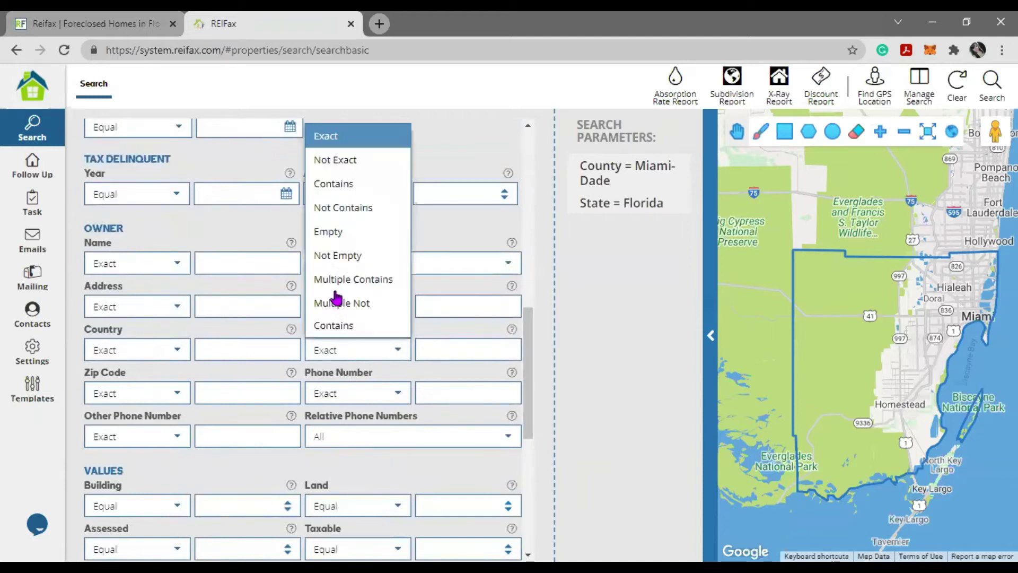
pyautogui.press('Up')
pyautogui.press('Return')
pyautogui.click(464, 354)
pyautogui.write('florida')
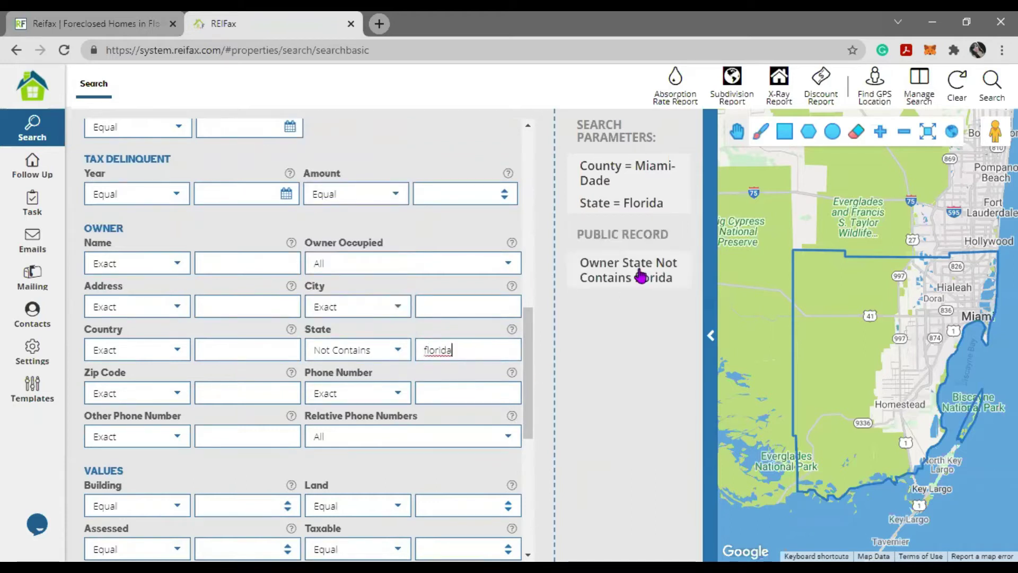
# - Scroll through the remaining owner fields, leaving Waterfront at All
pyautogui.moveTo(649, 273)
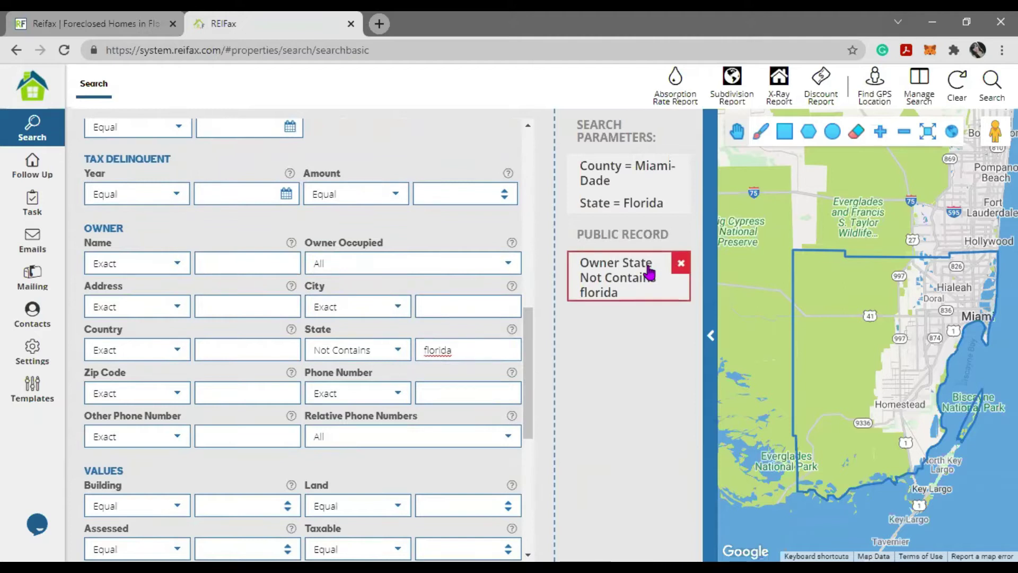
pyautogui.scroll(-3, 472, 365)
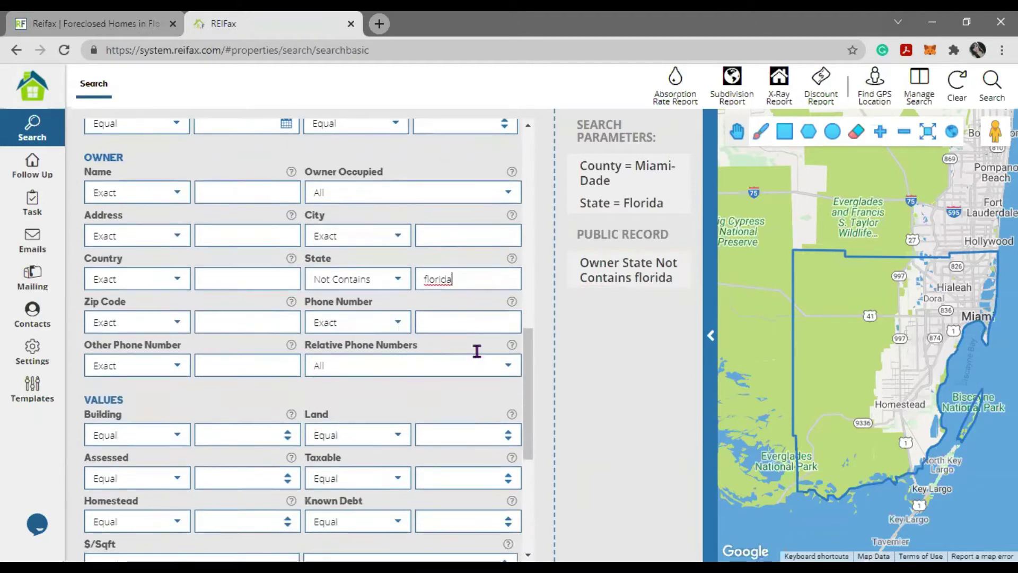
pyautogui.scroll(-2, 473, 355)
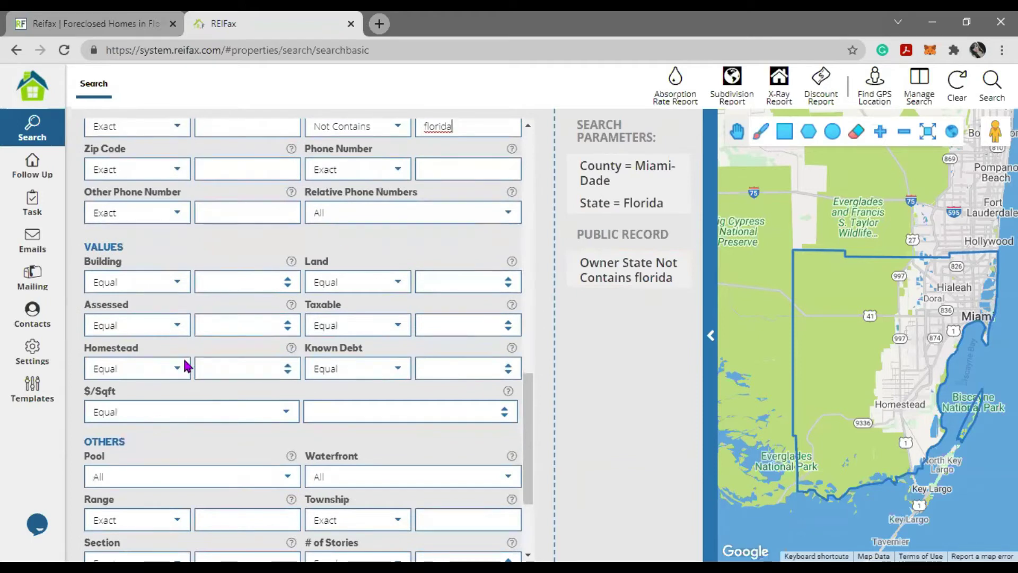
pyautogui.scroll(-3, 159, 339)
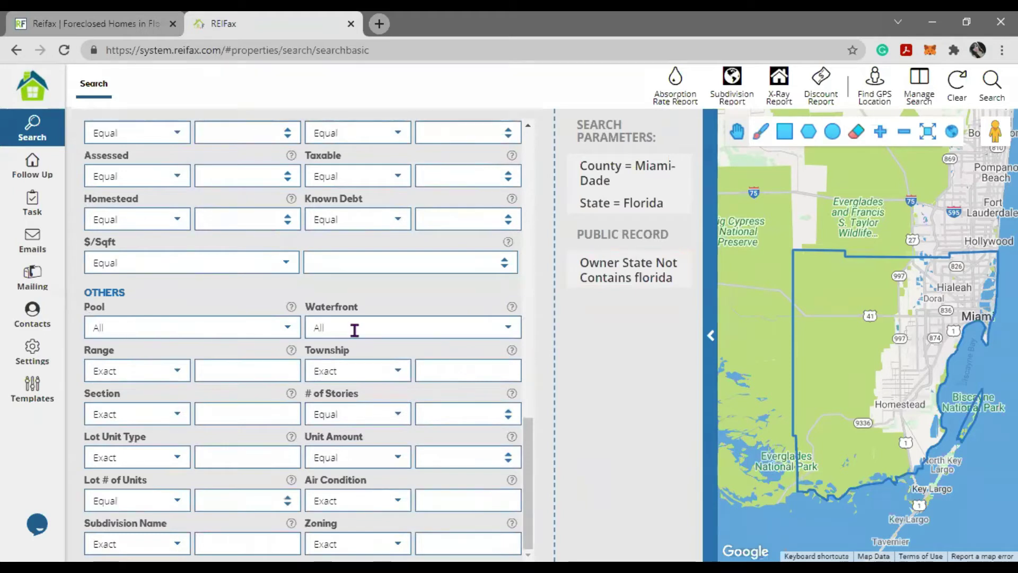
pyautogui.click(515, 333)
pyautogui.click(370, 429)
pyautogui.scroll(10, 392, 512)
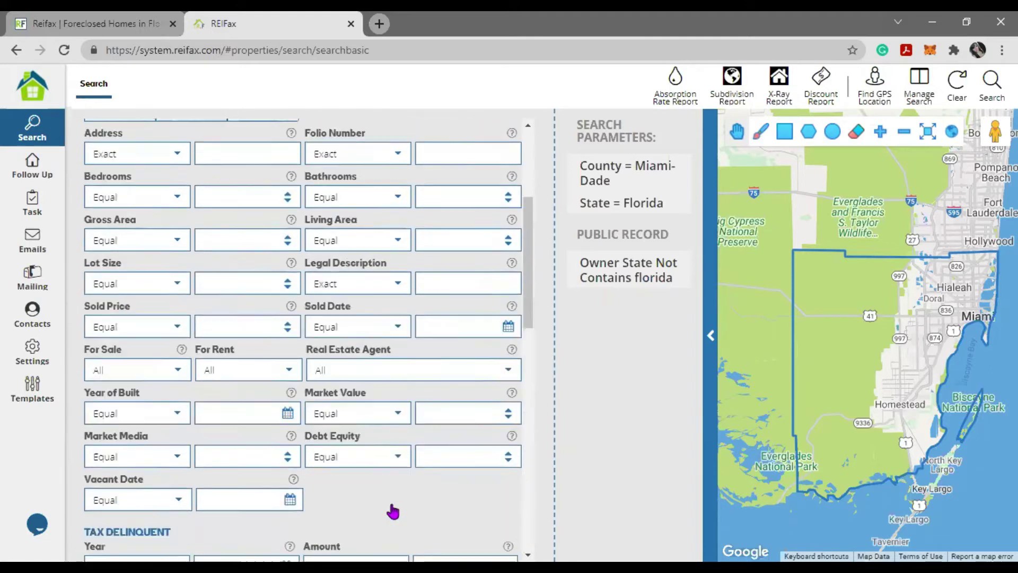
pyautogui.scroll(5, 209, 323)
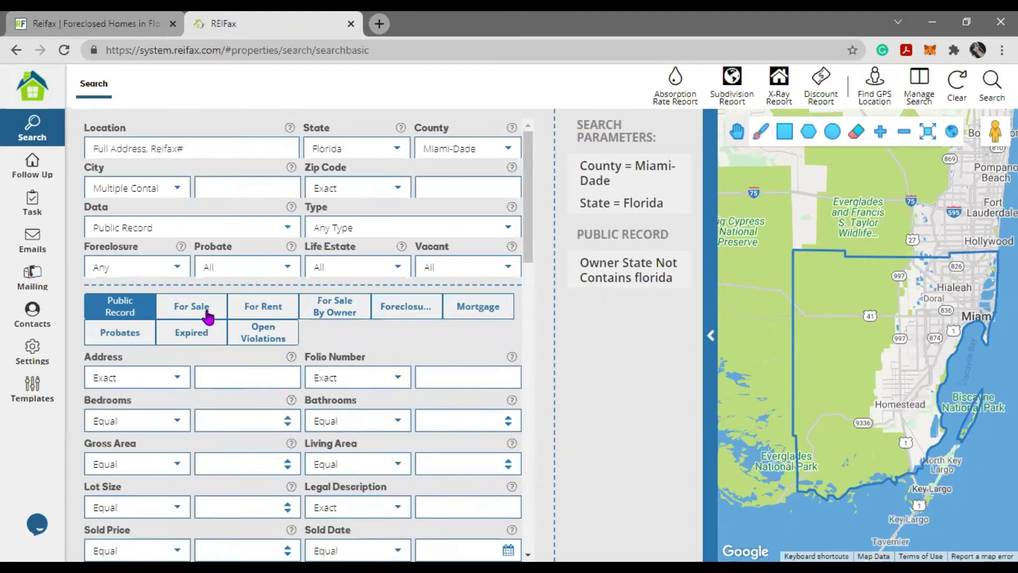
# - Set the search Data to For Sale, leaving For Sale Status at All
pyautogui.click(207, 314)
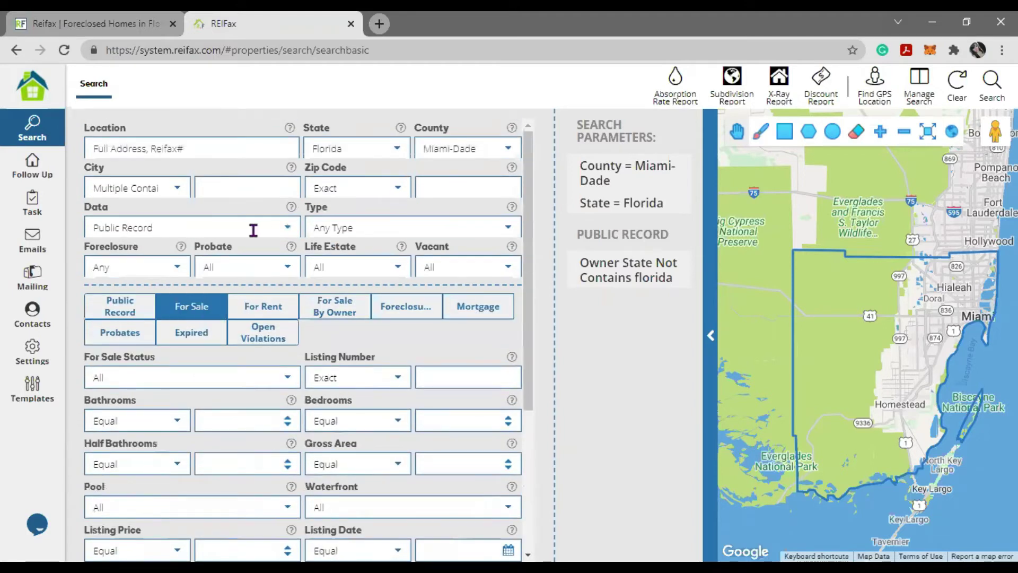
pyautogui.click(164, 227)
pyautogui.click(113, 273)
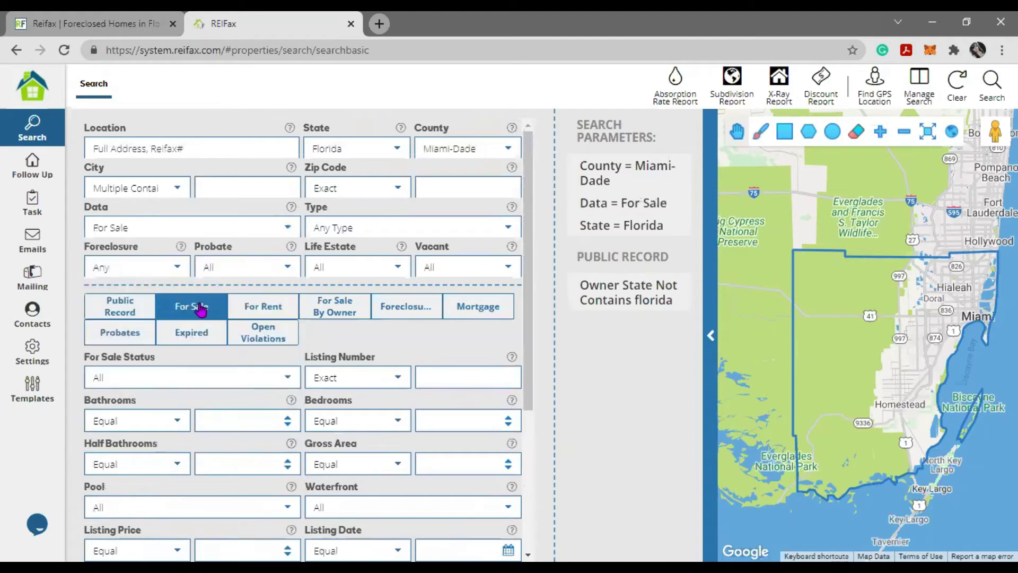
pyautogui.click(287, 379)
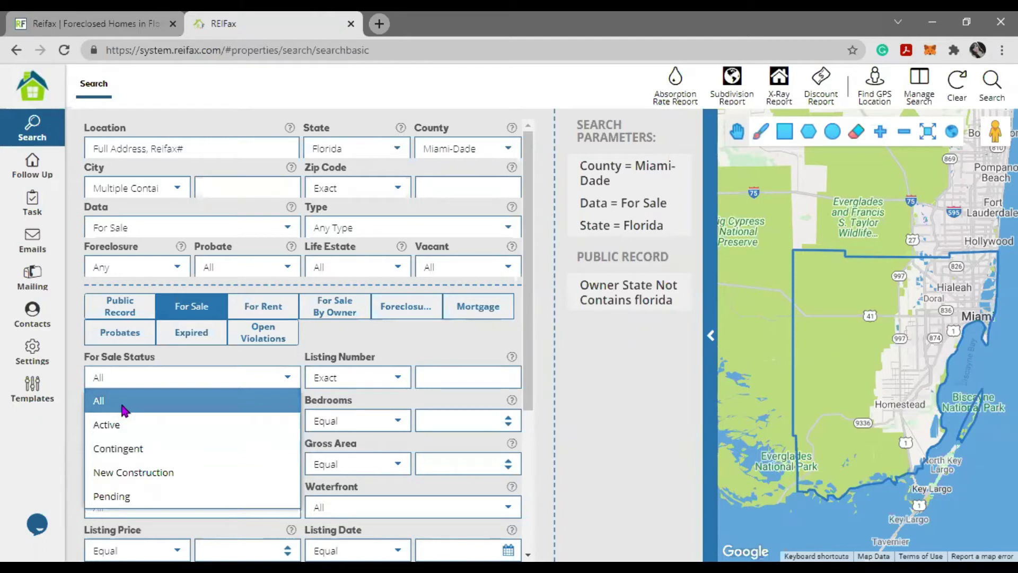
pyautogui.click(123, 410)
pyautogui.scroll(-1, 197, 473)
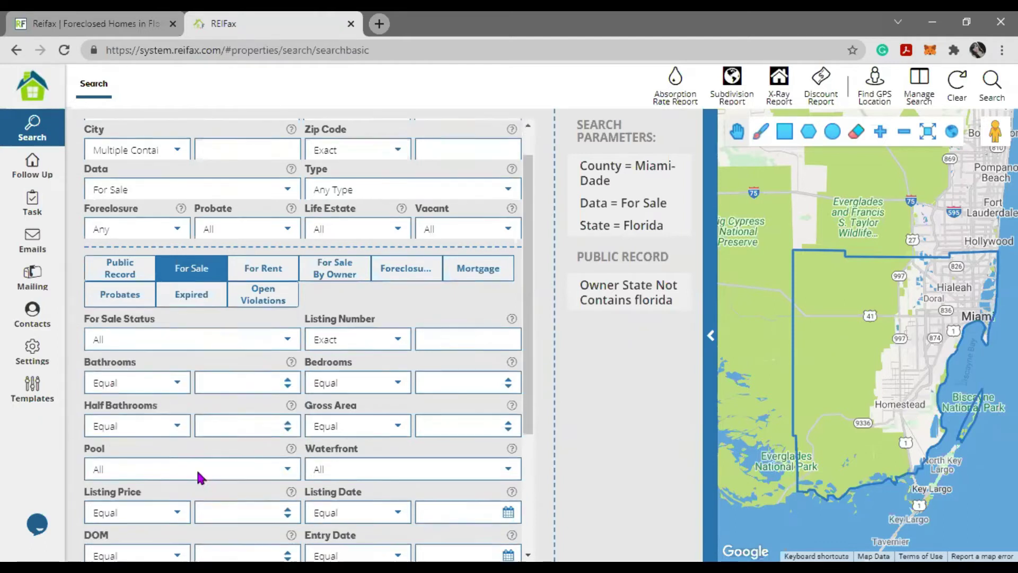
pyautogui.scroll(-1, 197, 472)
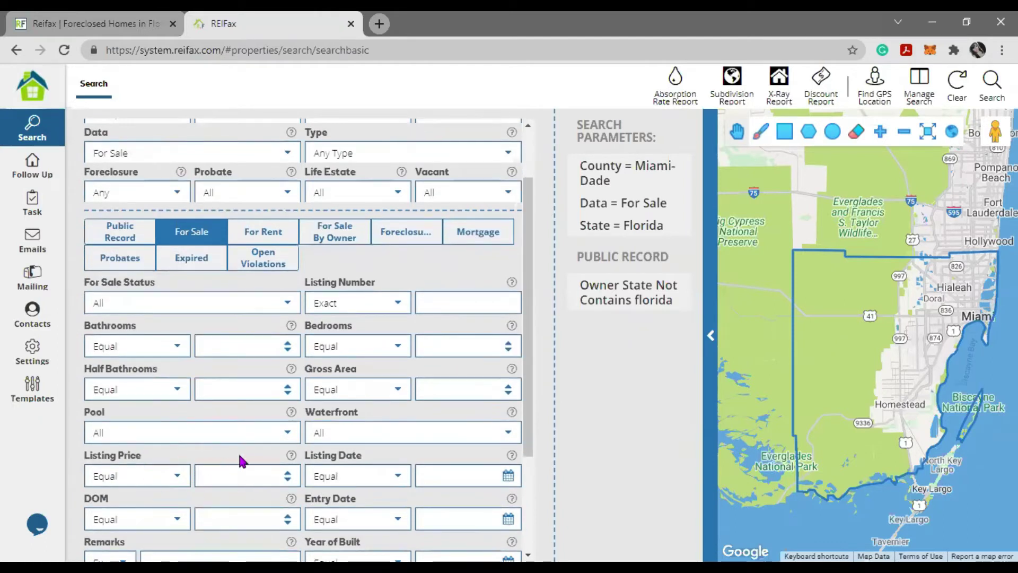
pyautogui.scroll(-4, 233, 401)
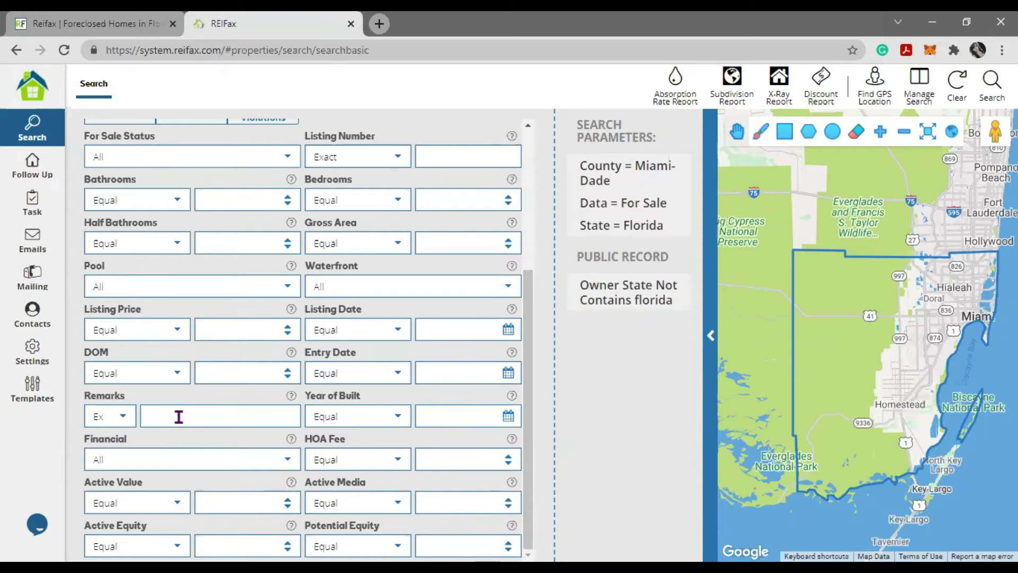
# - Require Remarks to Multiple Contains 'tlc,repairs', leaving Financial at All
pyautogui.click(179, 417)
pyautogui.write('tlc')
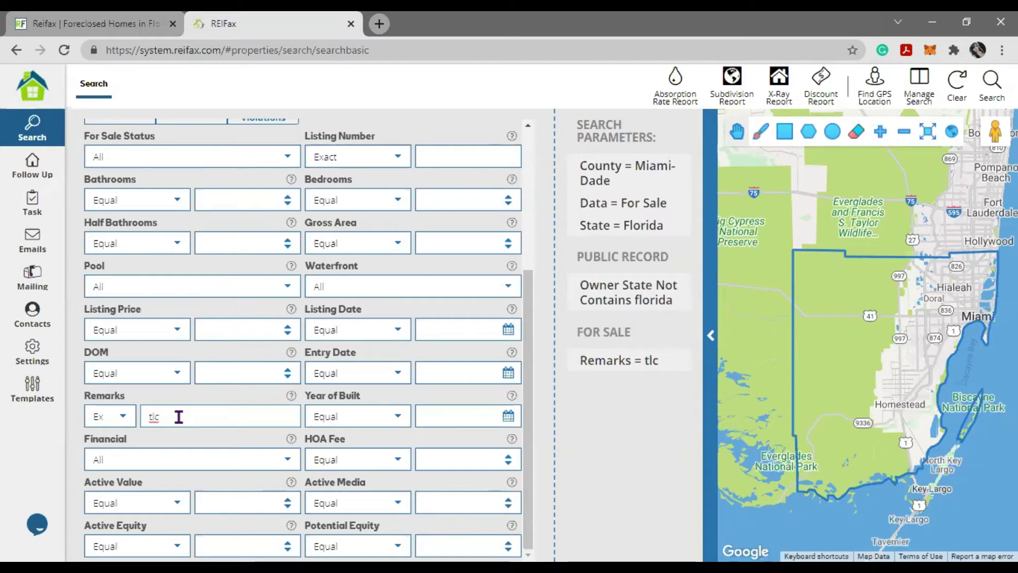
pyautogui.write(',repairs')
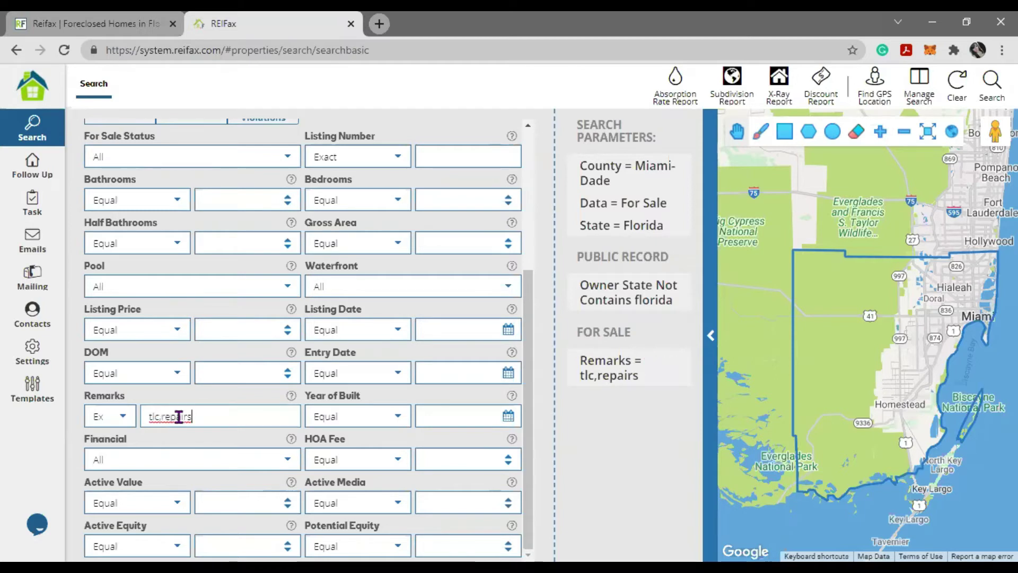
pyautogui.doubleClick(179, 416)
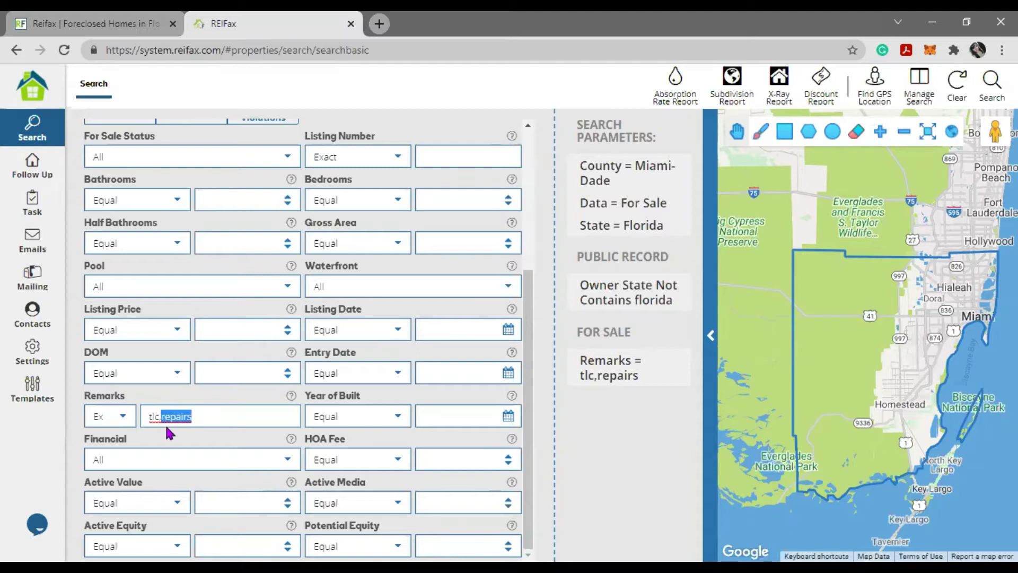
pyautogui.click(123, 417)
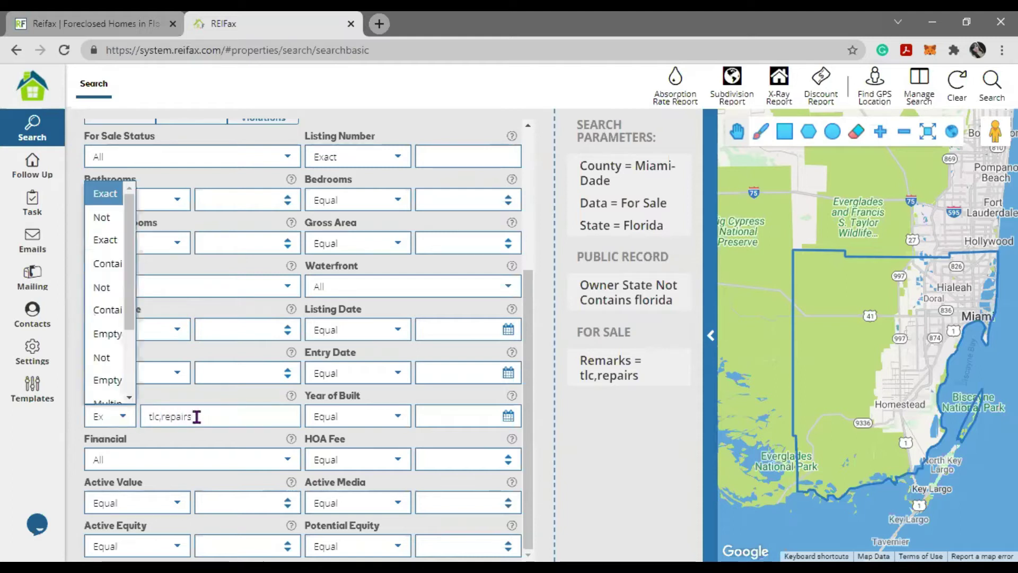
pyautogui.moveTo(196, 417); pyautogui.dragTo(131, 424)
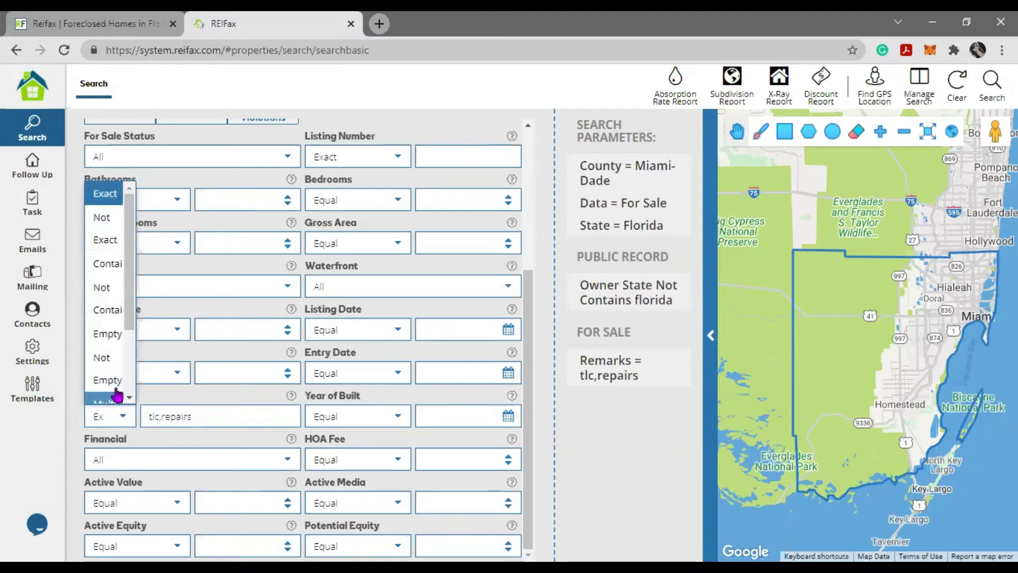
pyautogui.scroll(-2, 111, 366)
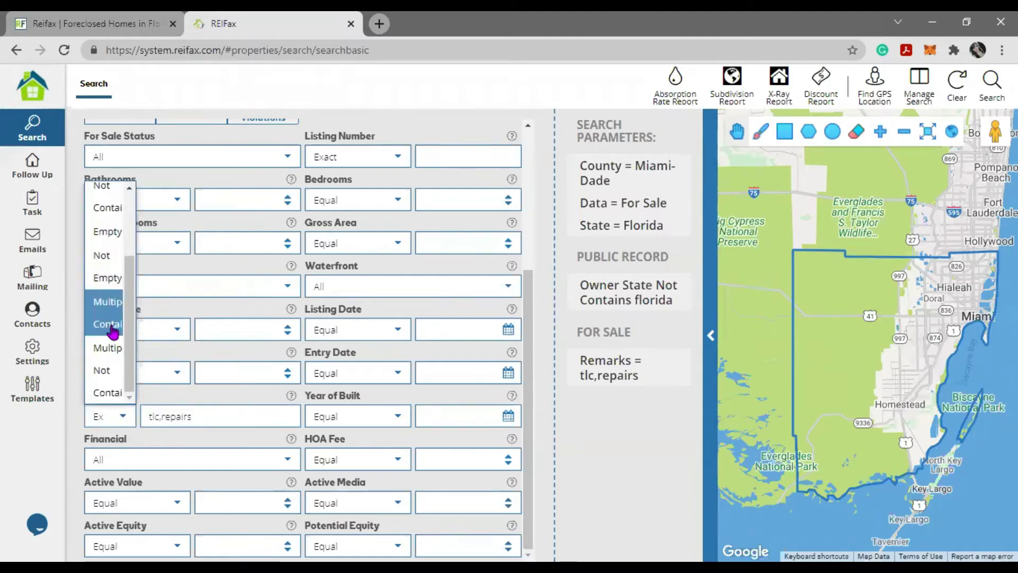
pyautogui.click(108, 301)
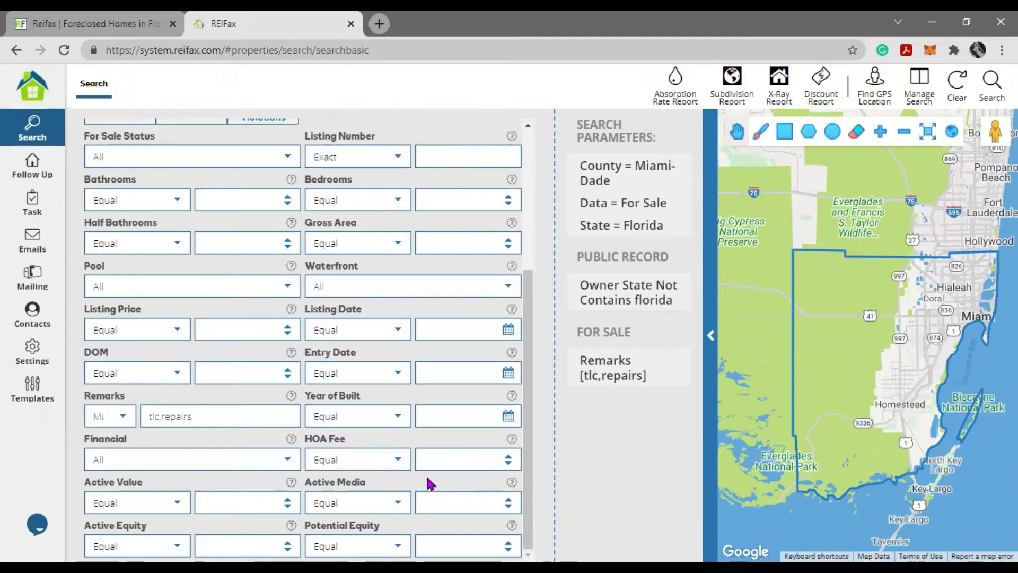
pyautogui.click(291, 463)
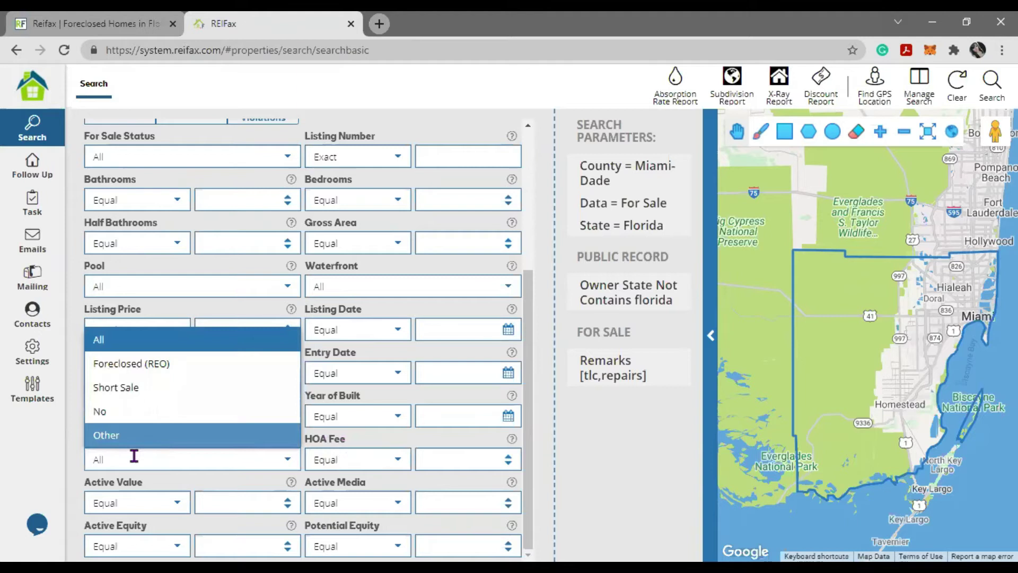
pyautogui.click(137, 520)
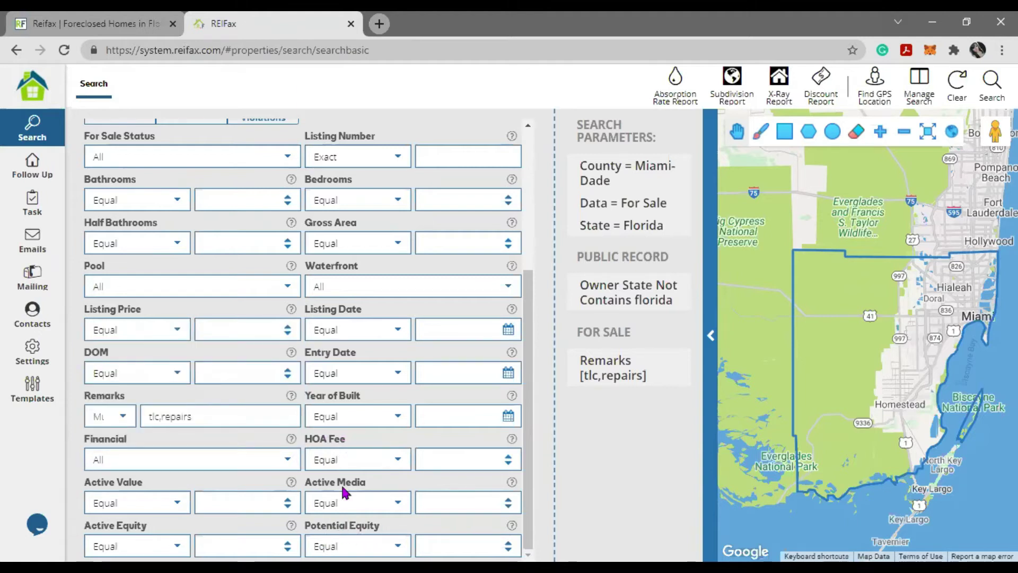
pyautogui.scroll(5, 340, 485)
# - Set the Foreclosure filter to Pre-Foreclosed
pyautogui.click(289, 313)
pyautogui.click(349, 317)
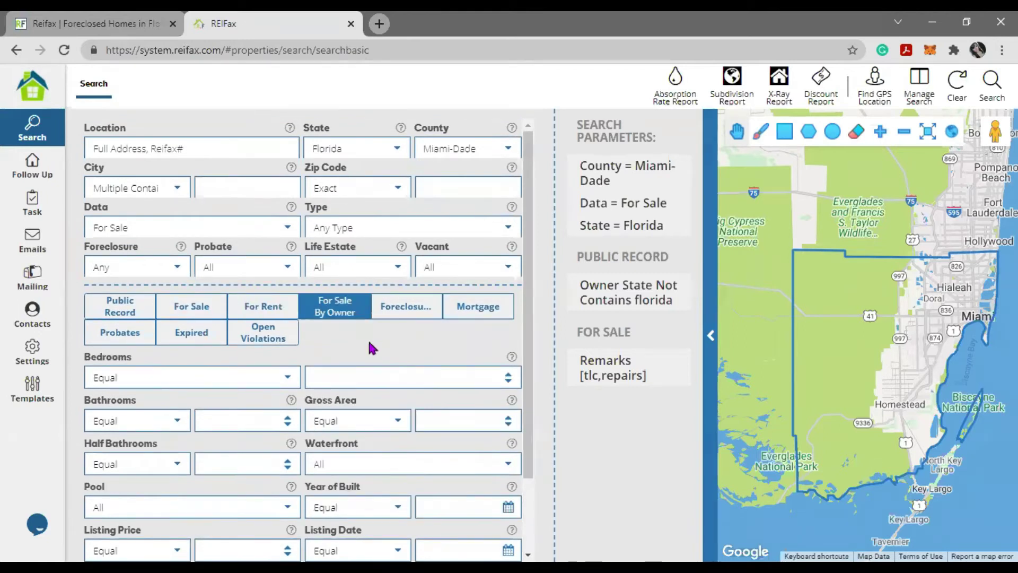
pyautogui.click(393, 323)
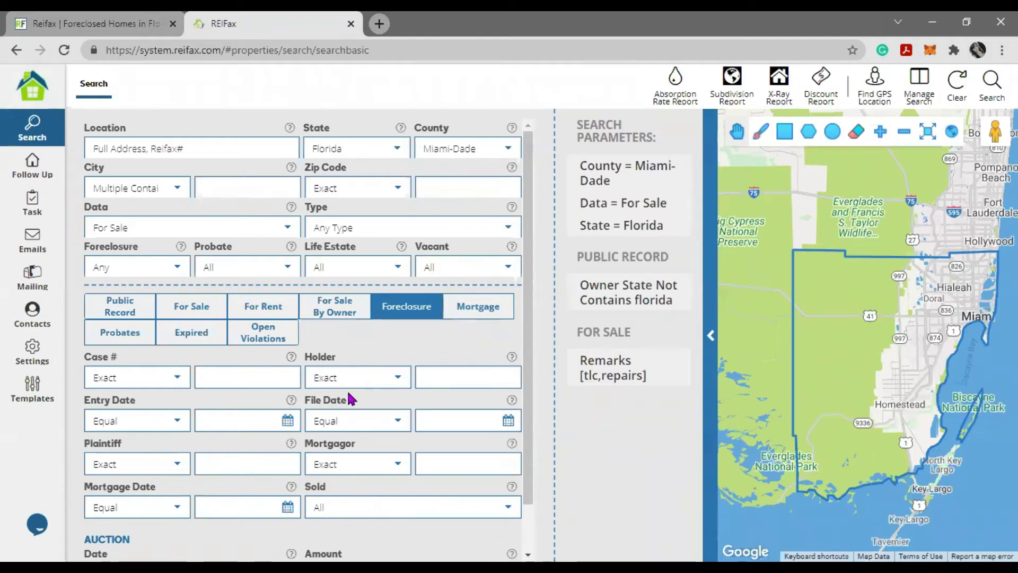
pyautogui.click(175, 267)
pyautogui.click(175, 318)
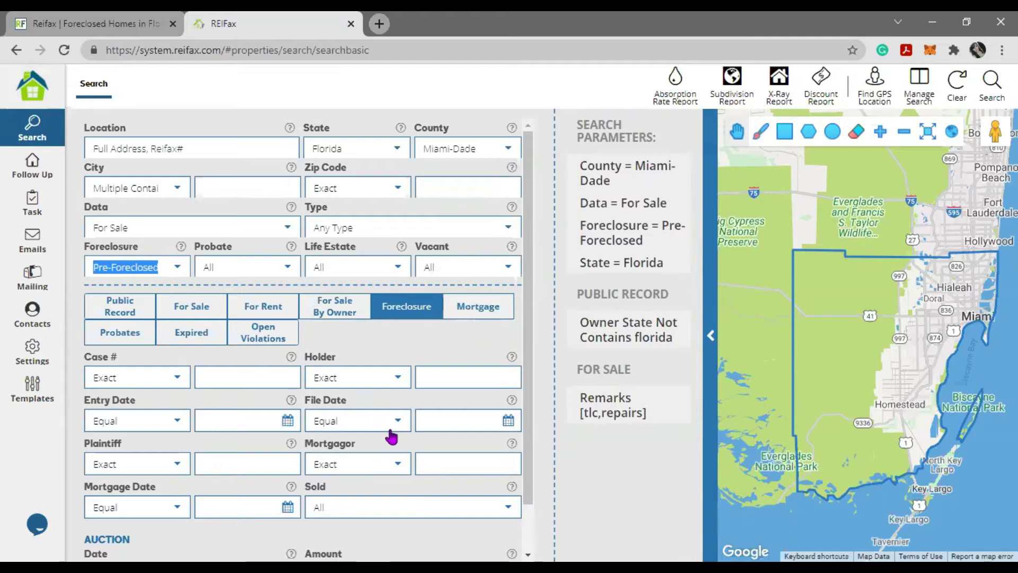
# - Set Foreclosure File Date to Equal or Greater 07/01/2021
pyautogui.click(398, 423)
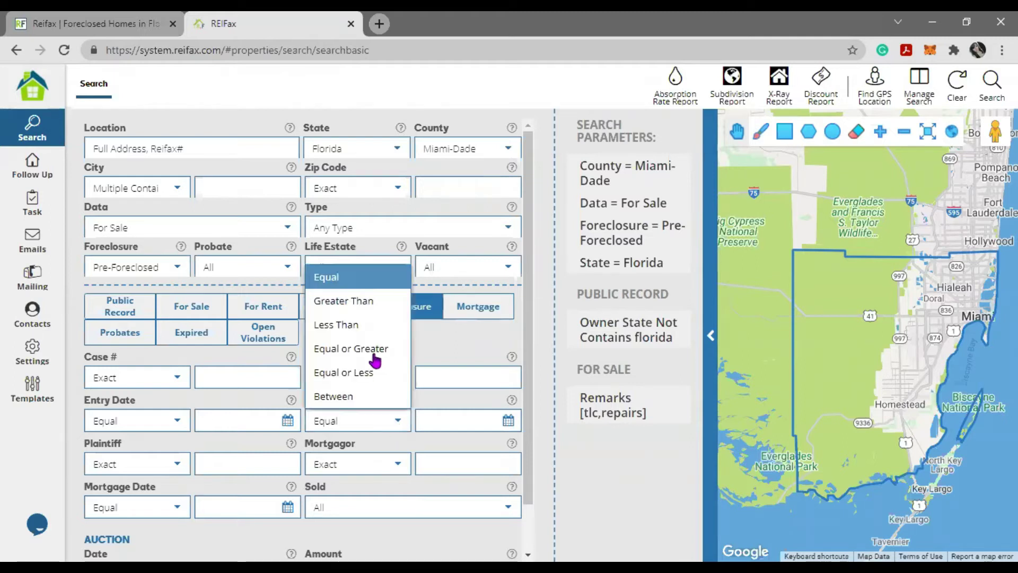
pyautogui.click(375, 346)
pyautogui.click(508, 420)
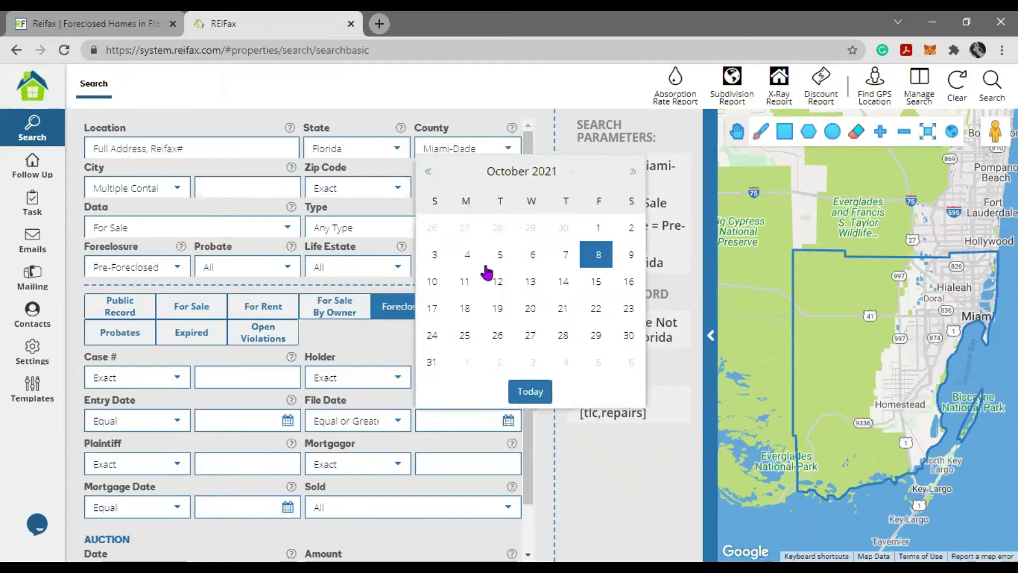
pyautogui.click(429, 172)
pyautogui.click(428, 172)
pyautogui.click(428, 172)
pyautogui.click(565, 229)
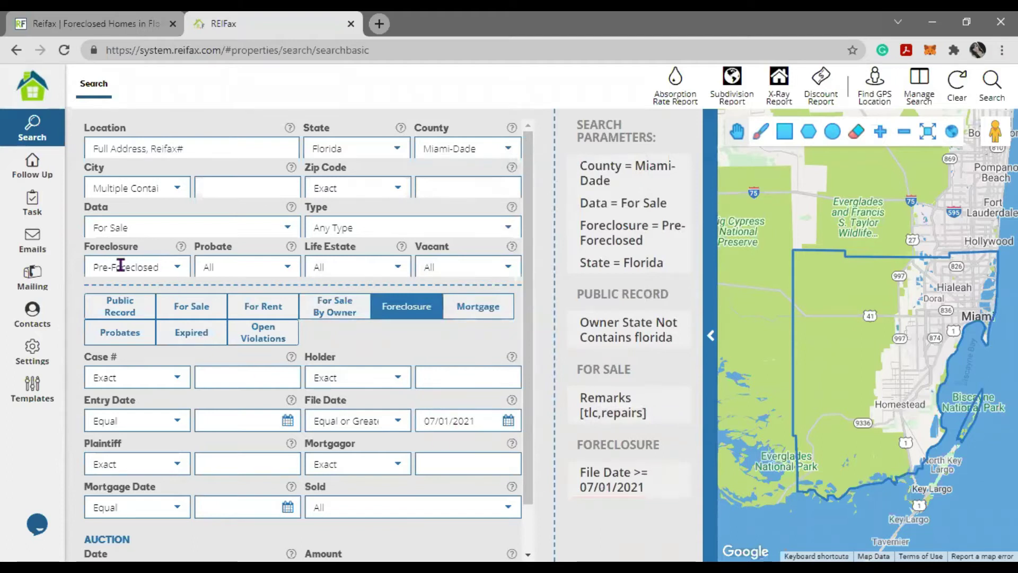
pyautogui.click(93, 267)
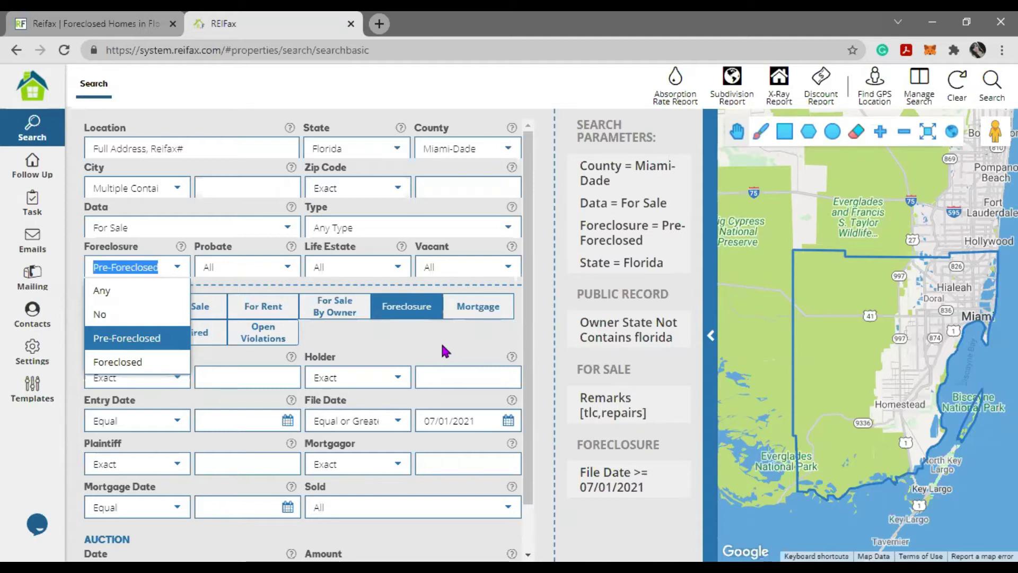
pyautogui.click(271, 472)
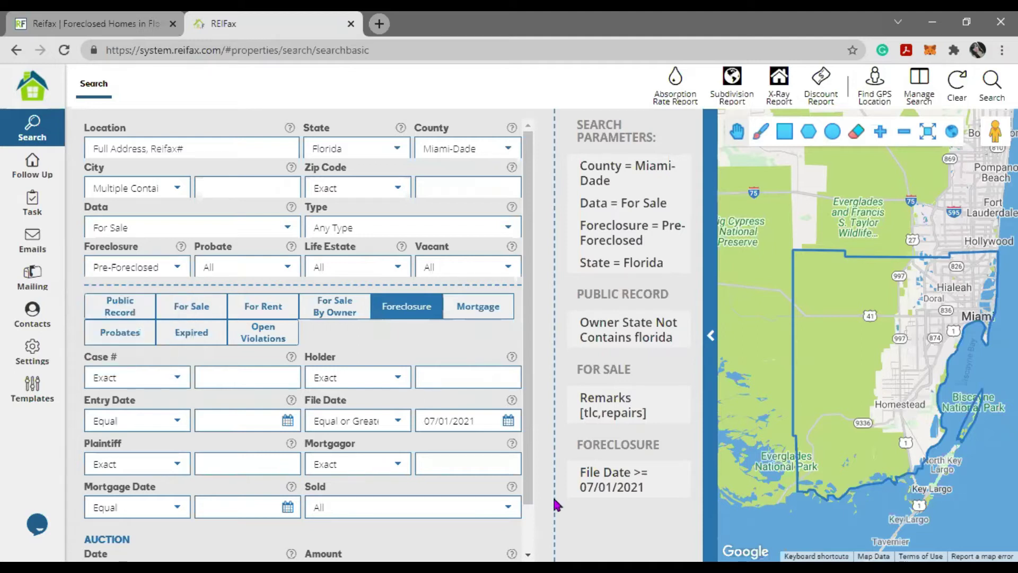
pyautogui.scroll(-2, 583, 498)
# - Replace File Date with Auction Date between 10/11/2021 and 10/31/2021, and set Probate to Yes
pyautogui.click(683, 474)
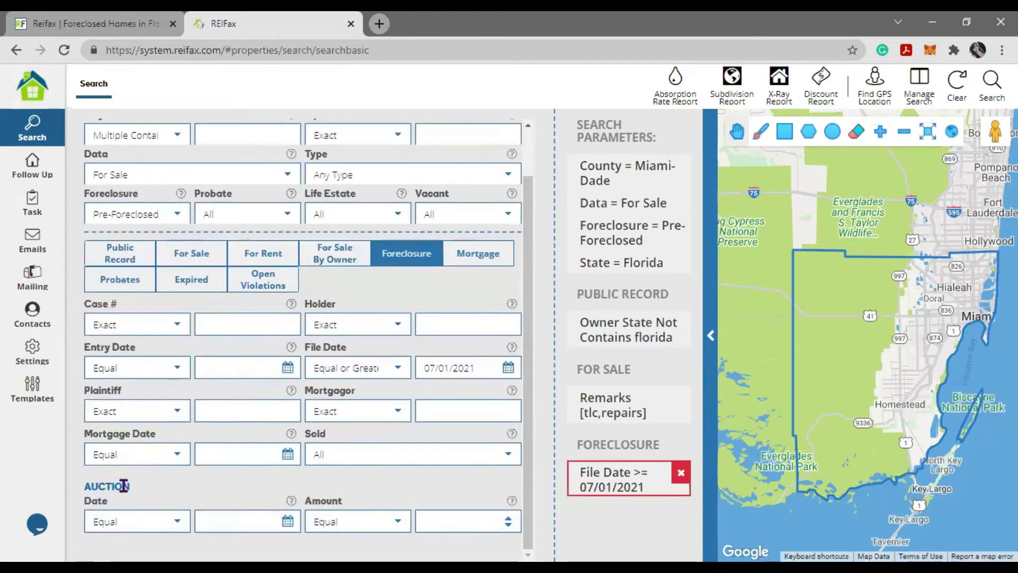
pyautogui.moveTo(129, 487); pyautogui.dragTo(87, 487)
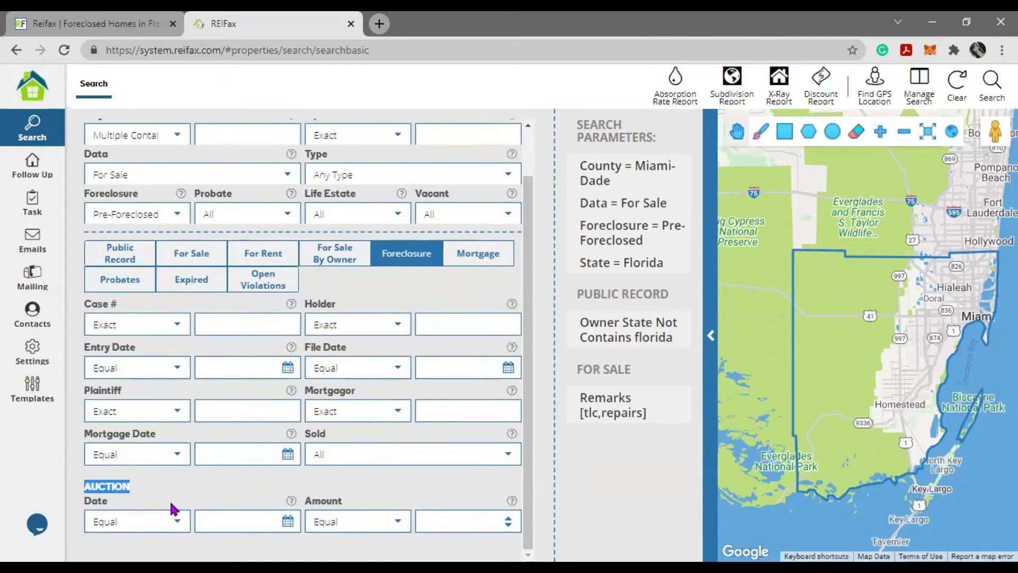
pyautogui.click(159, 521)
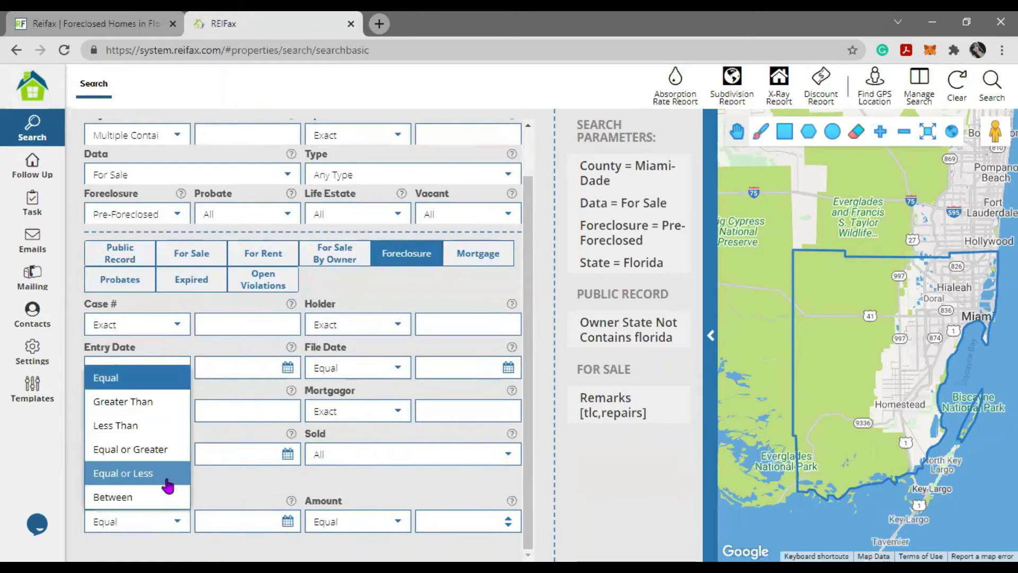
pyautogui.click(157, 496)
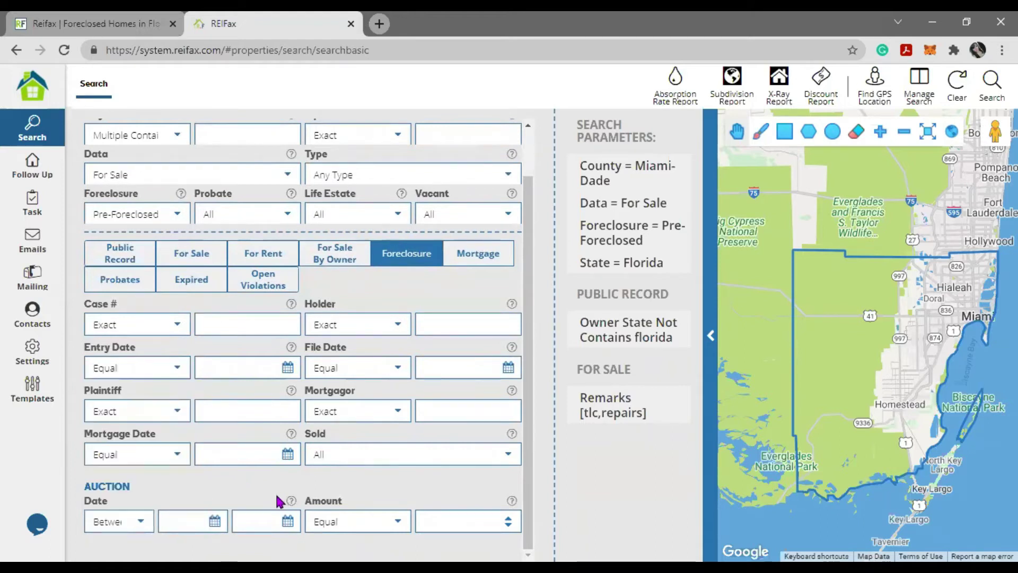
pyautogui.click(214, 521)
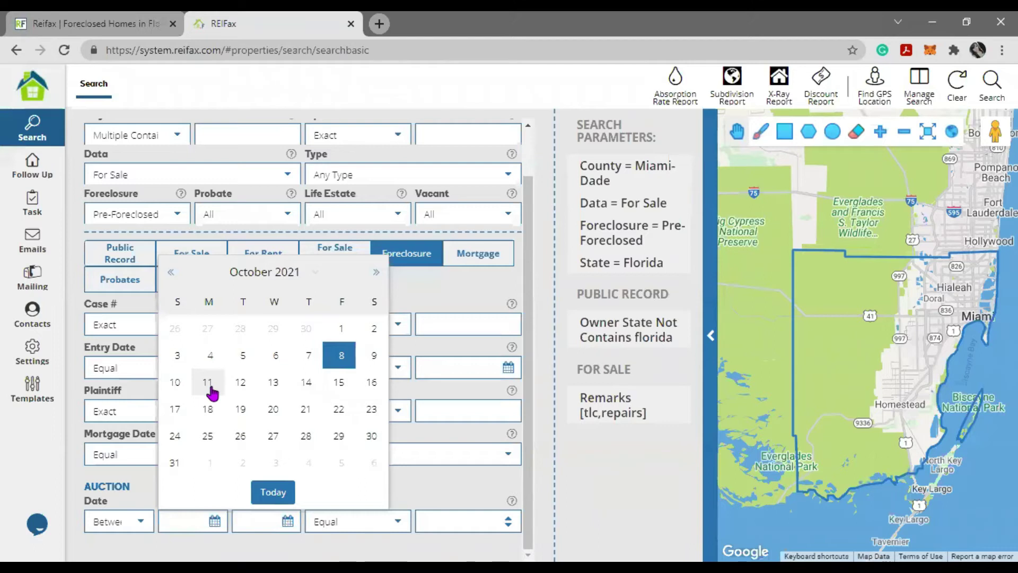
pyautogui.click(208, 382)
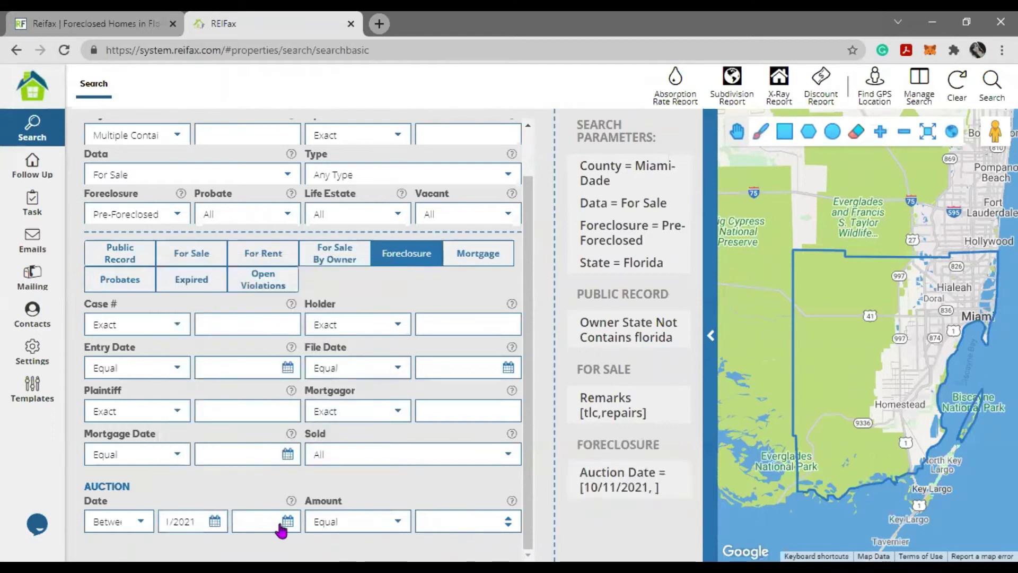
pyautogui.click(286, 522)
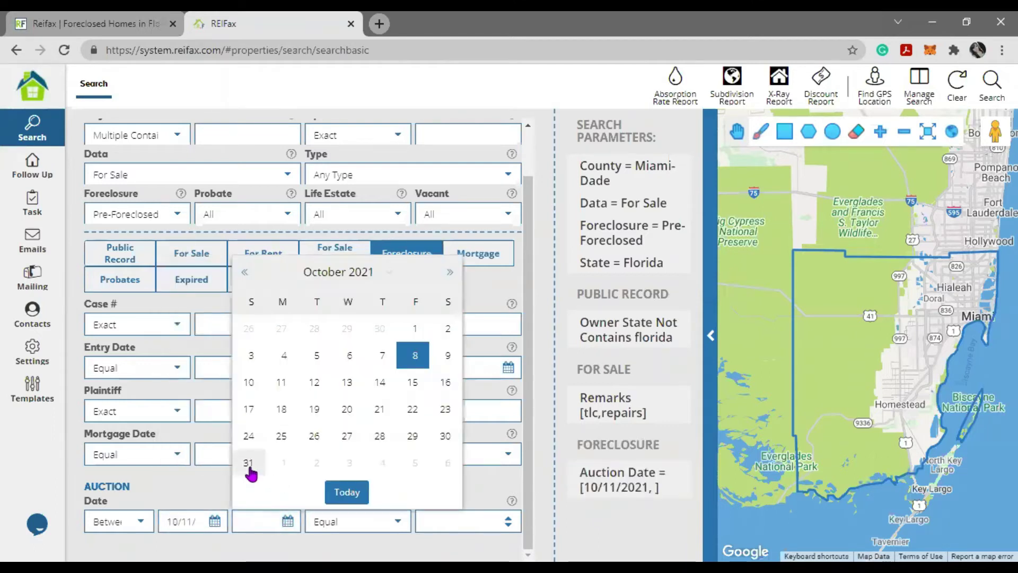
pyautogui.click(249, 463)
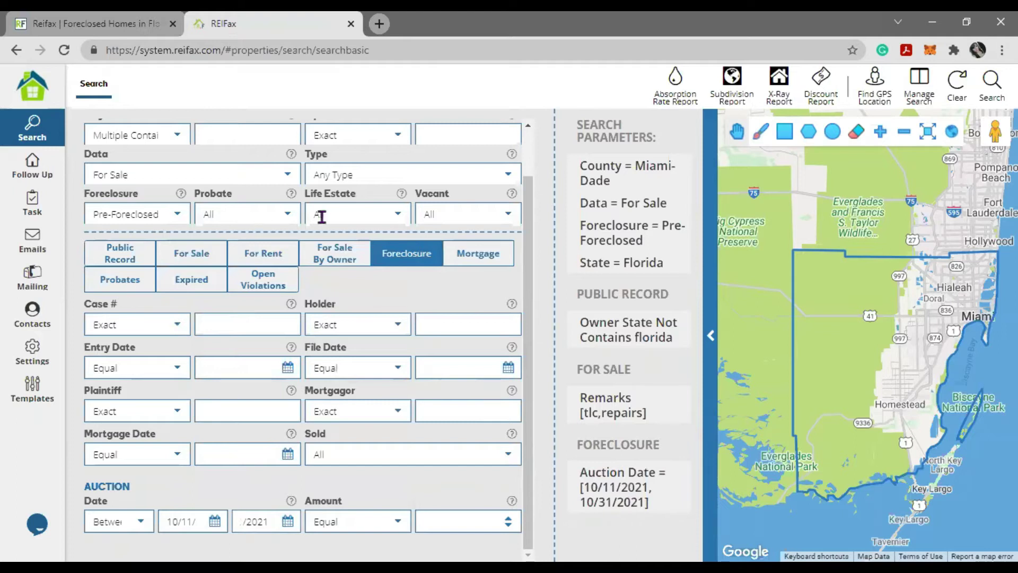
pyautogui.click(282, 215)
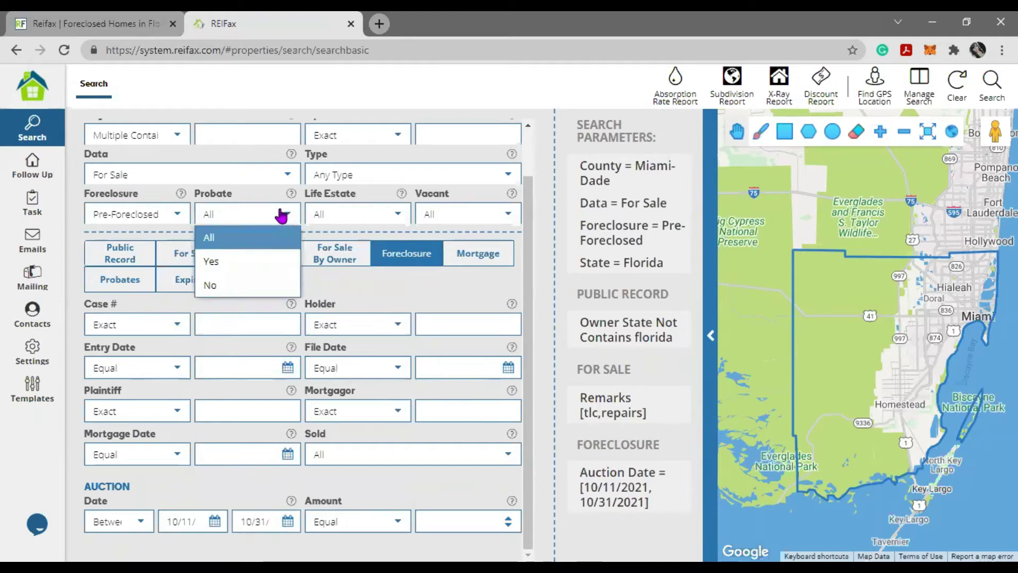
pyautogui.click(225, 268)
# - Set the probate Published Date to Equal or Greater 08/01/2021
pyautogui.click(127, 281)
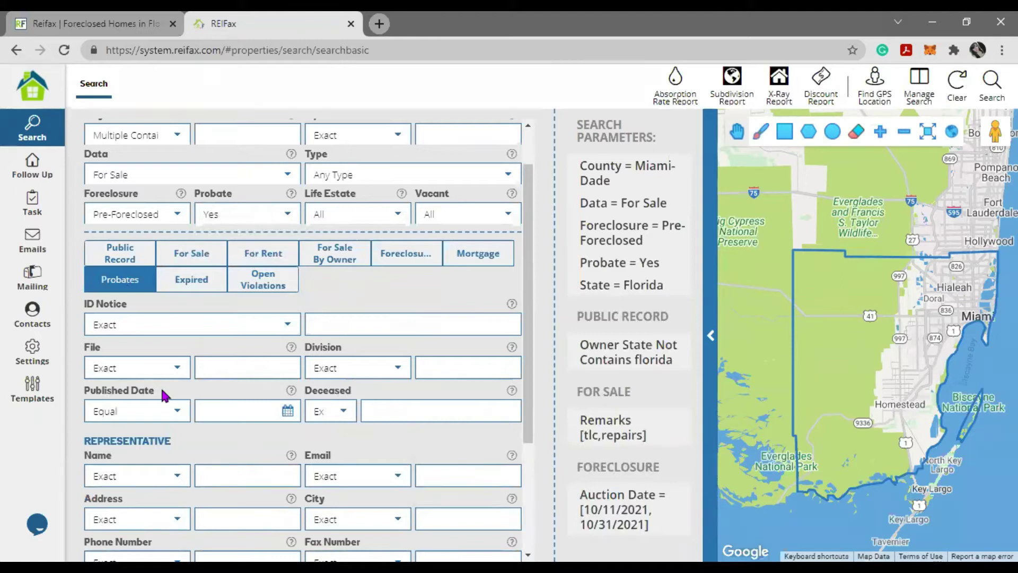
pyautogui.click(178, 412)
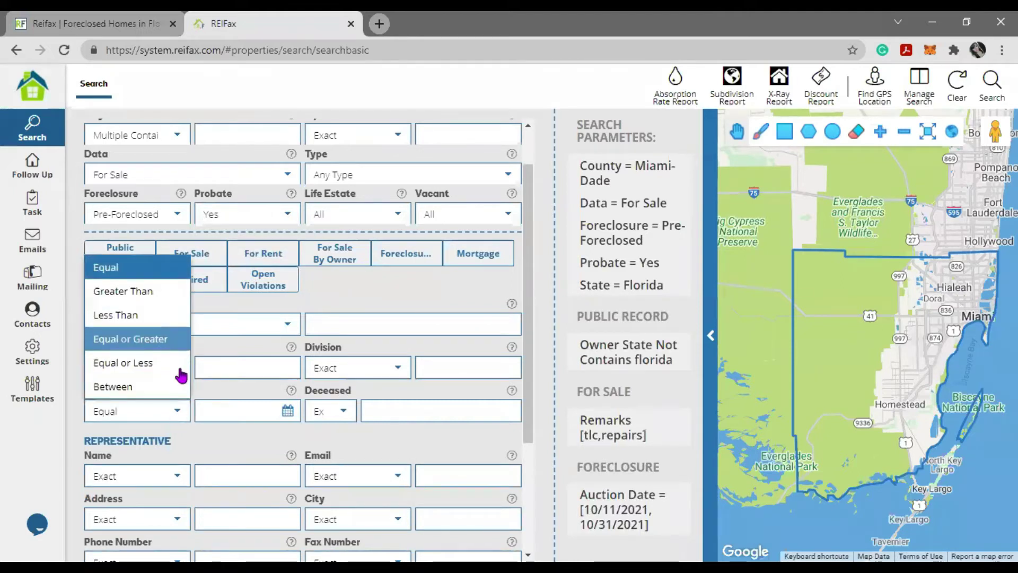
pyautogui.click(161, 344)
pyautogui.click(287, 411)
pyautogui.click(207, 162)
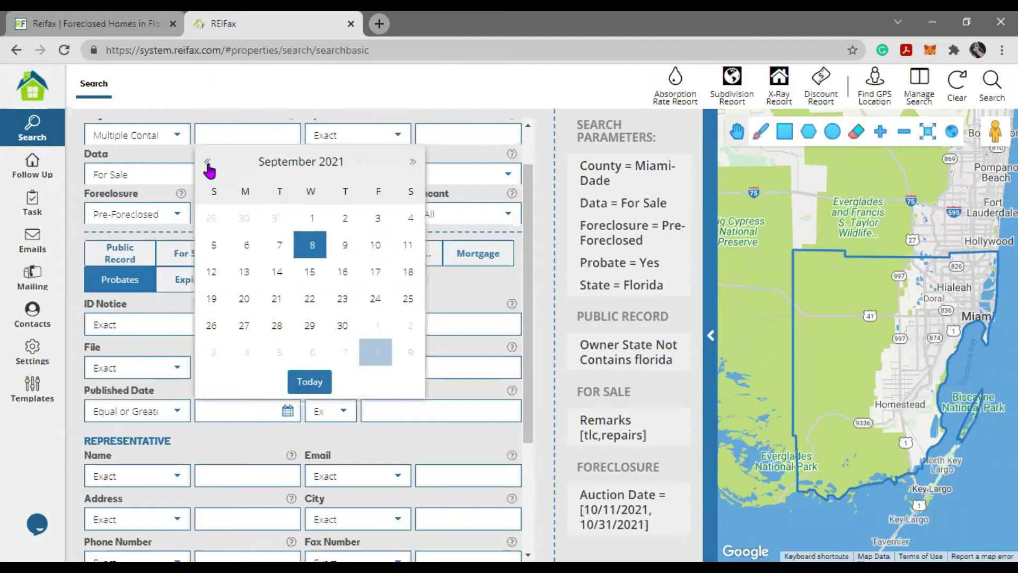
pyautogui.click(207, 161)
pyautogui.click(212, 218)
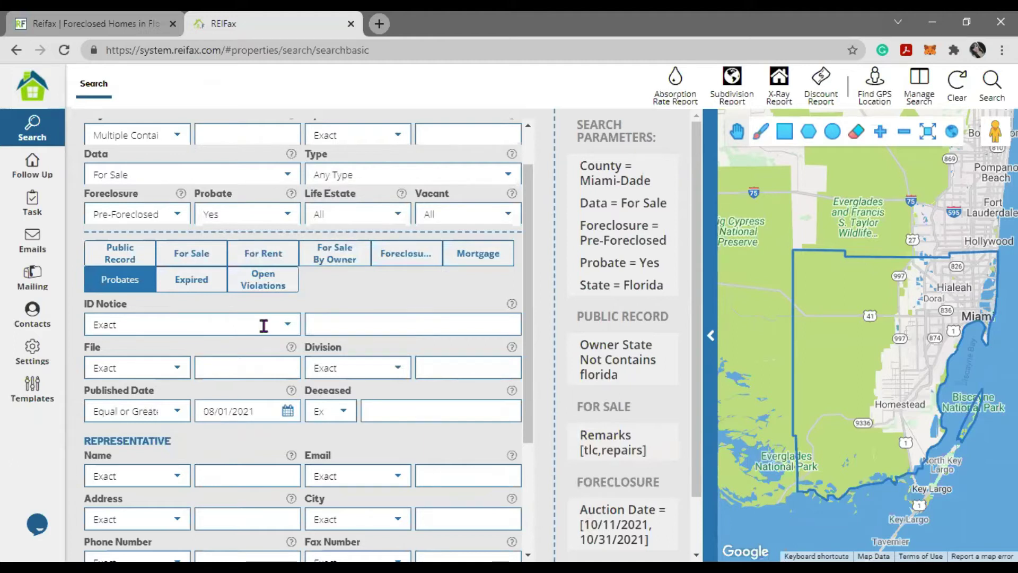
pyautogui.click(181, 281)
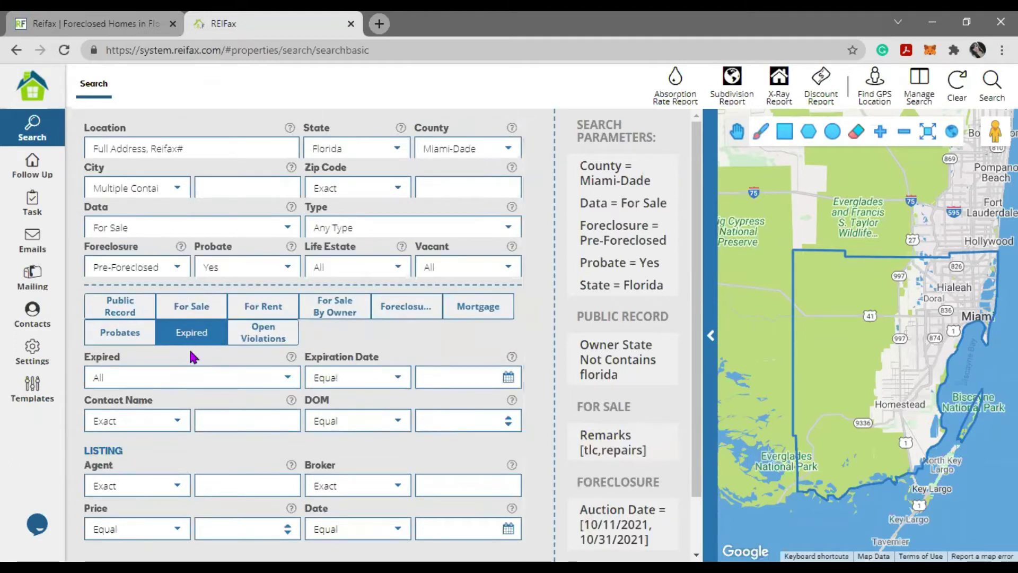
# - Set Expired to Yes and Expiration Date to Equal or Greater 08/01/2021
pyautogui.click(289, 379)
pyautogui.click(122, 424)
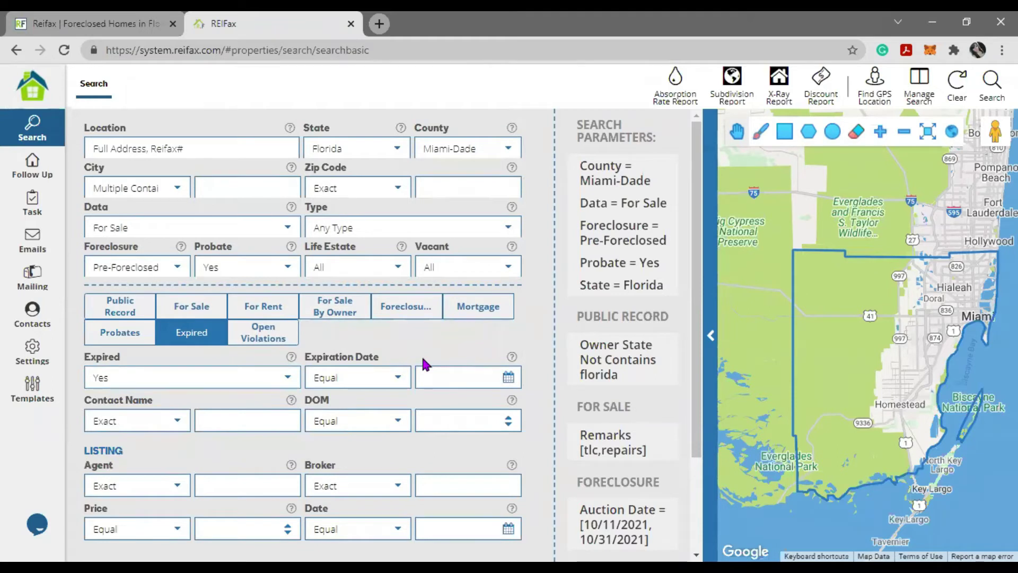
pyautogui.click(399, 380)
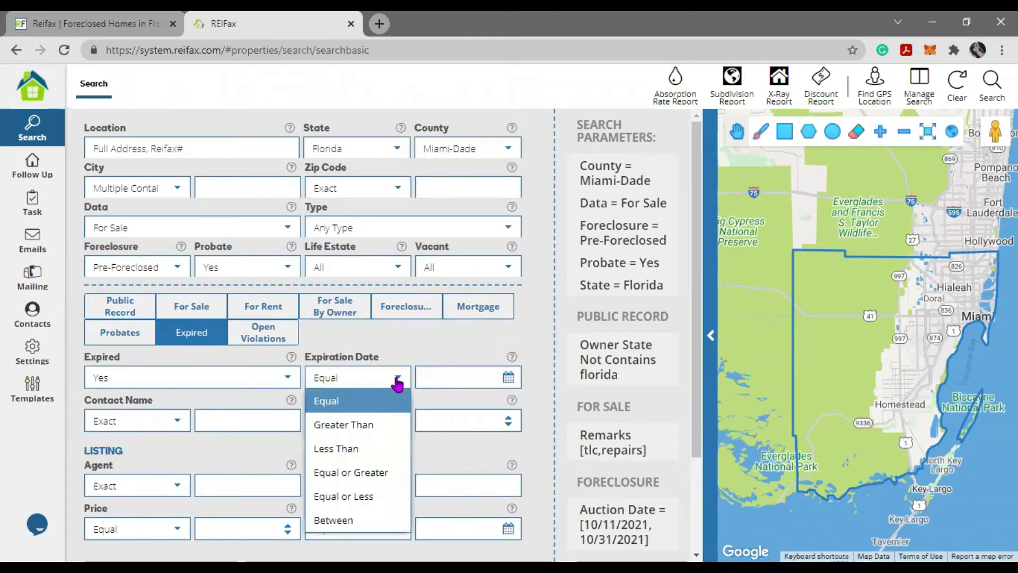
pyautogui.click(382, 480)
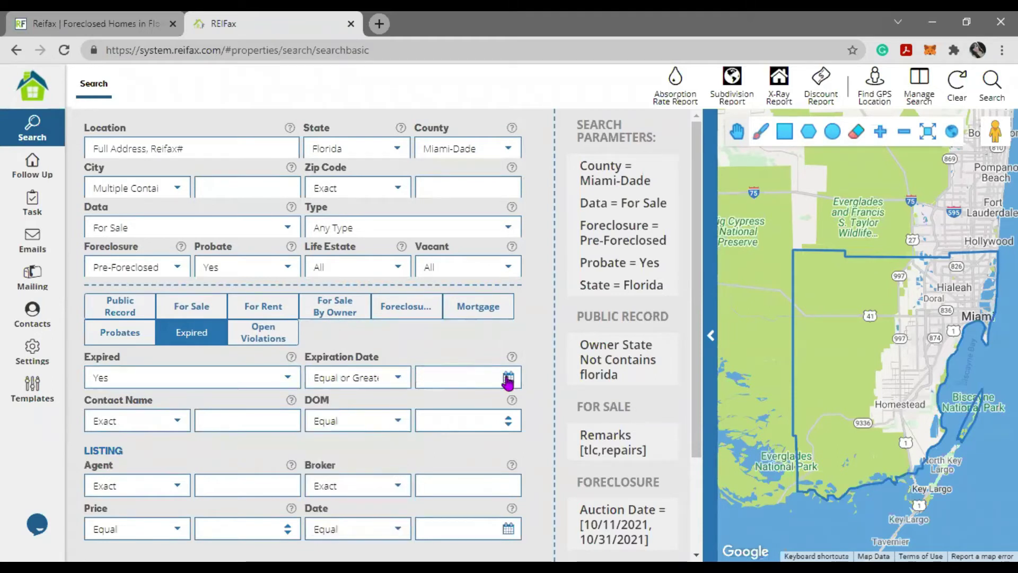
pyautogui.click(508, 378)
pyautogui.click(429, 129)
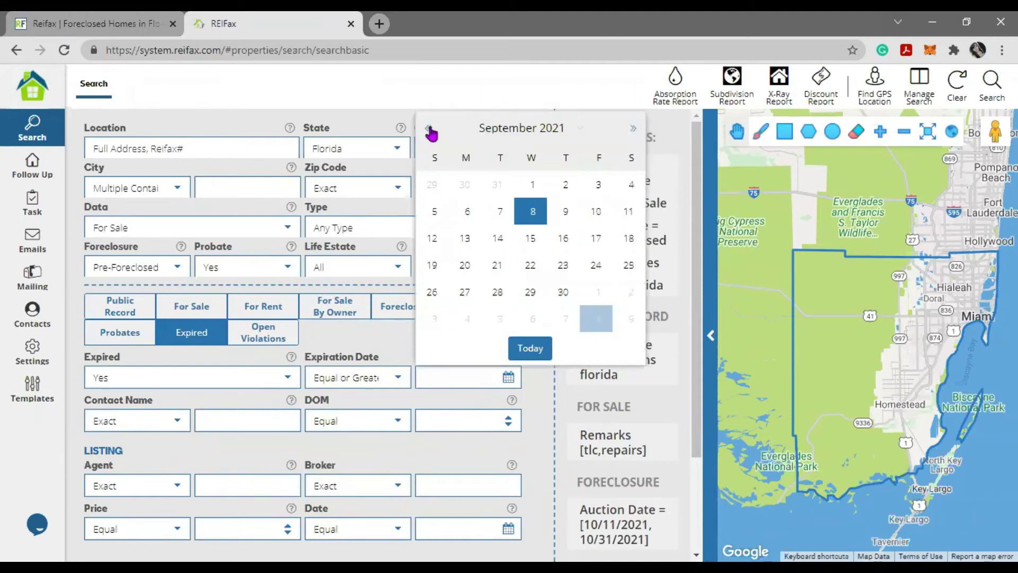
pyautogui.click(429, 129)
pyautogui.click(434, 185)
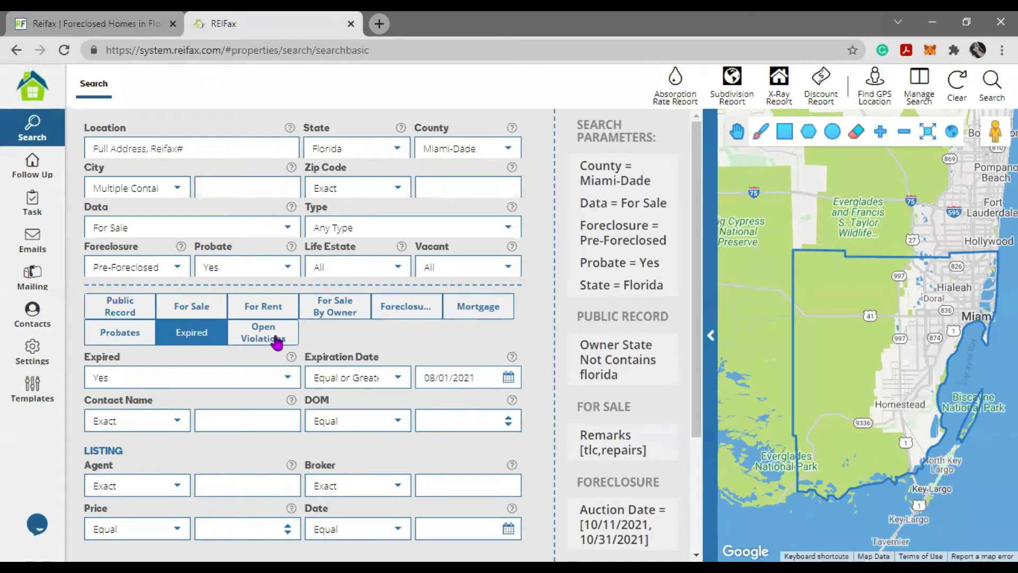
# - Add the Open Violations criterion Violation = Yes, keeping the For Sale data source
pyautogui.click(286, 230)
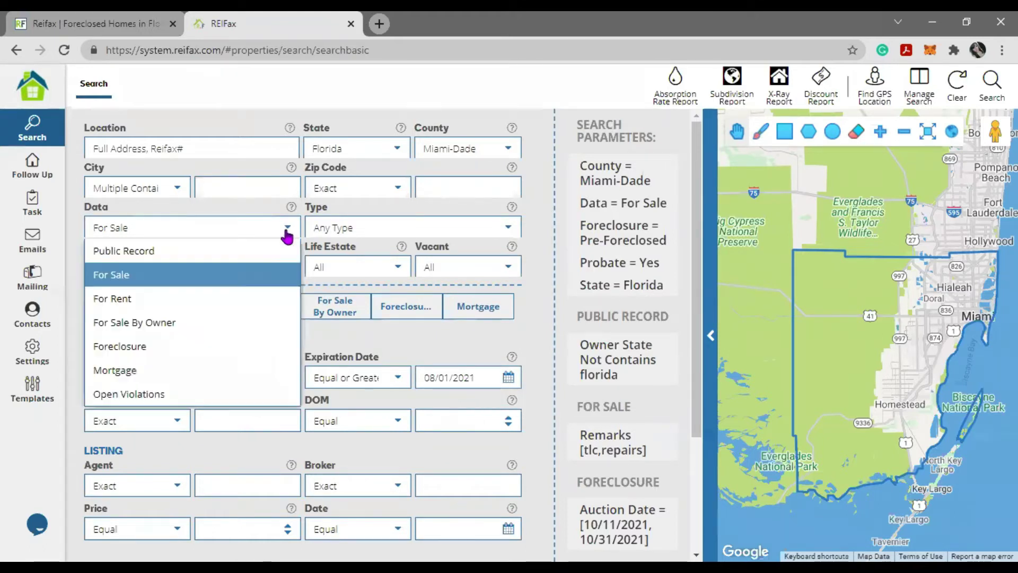
pyautogui.click(403, 352)
pyautogui.click(272, 333)
pyautogui.click(285, 383)
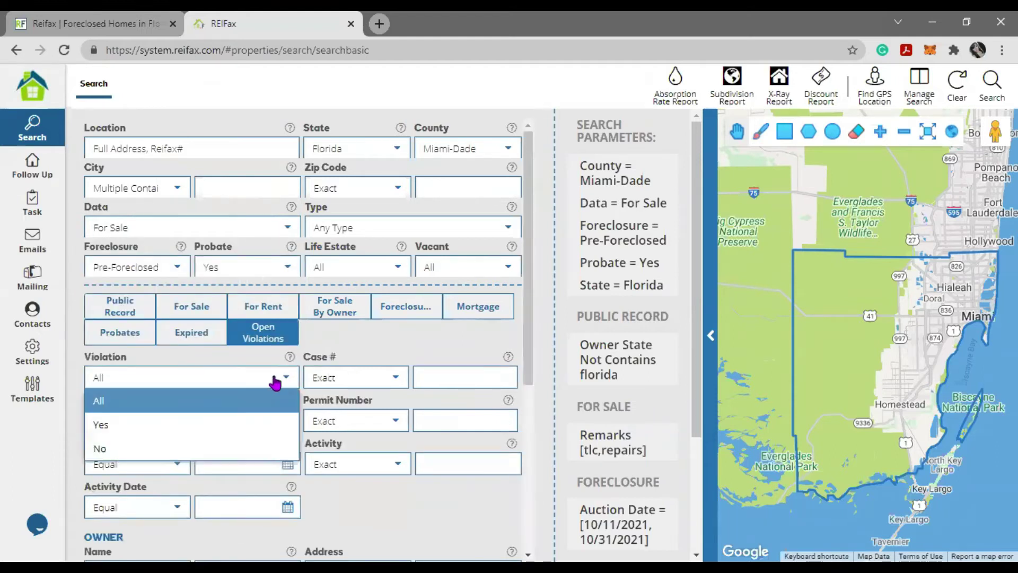
pyautogui.click(164, 423)
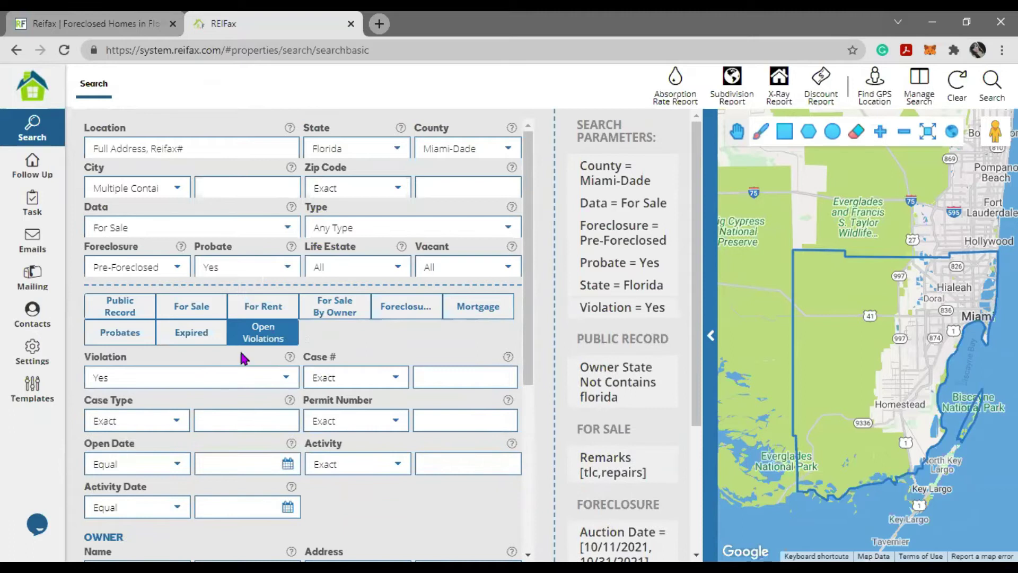
pyautogui.moveTo(485, 149); pyautogui.dragTo(408, 155)
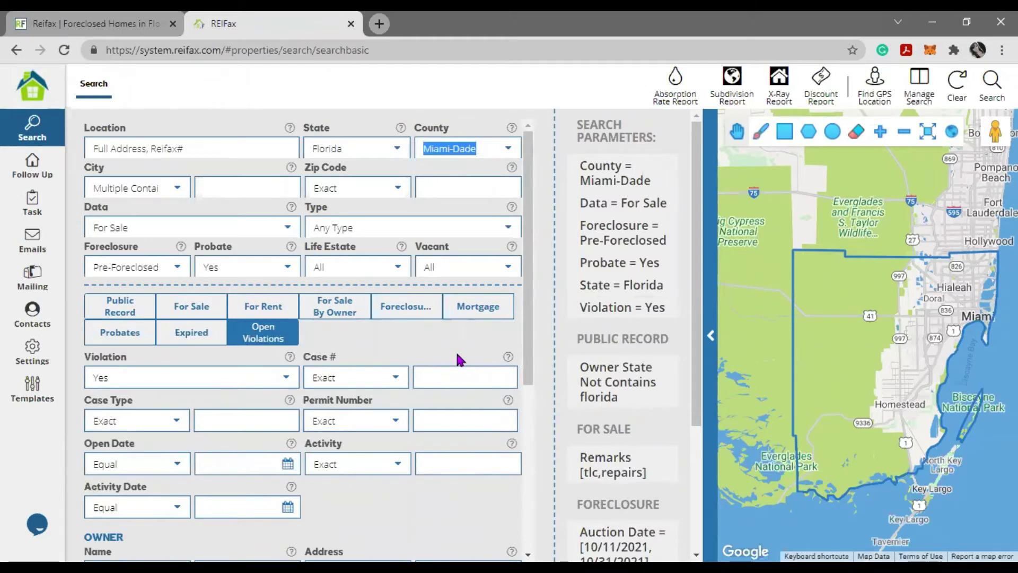
pyautogui.moveTo(751, 270); pyautogui.dragTo(845, 427)
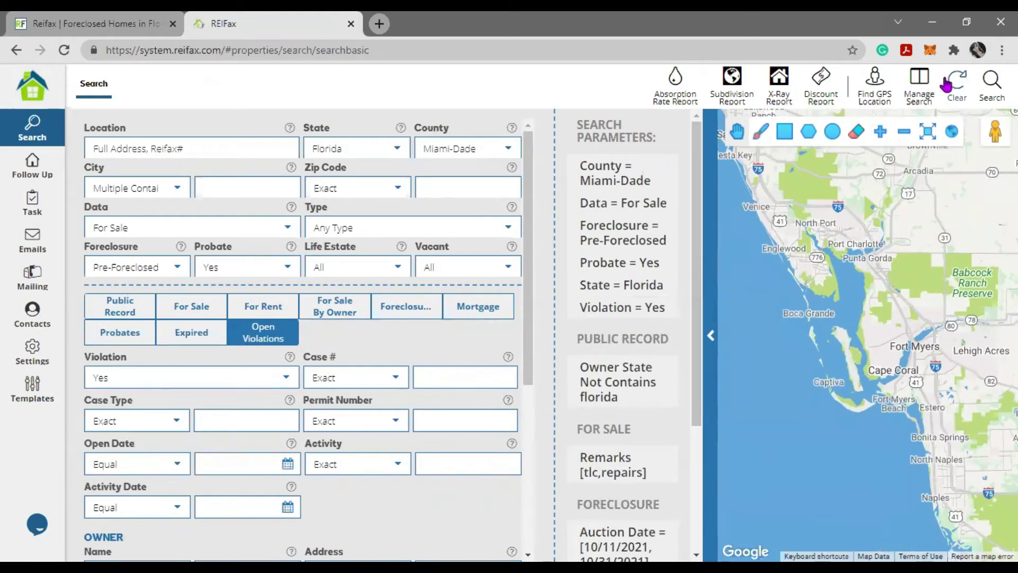
# - Clear all search criteria back to the Miami-Dade, Sold, Florida defaults
pyautogui.click(958, 97)
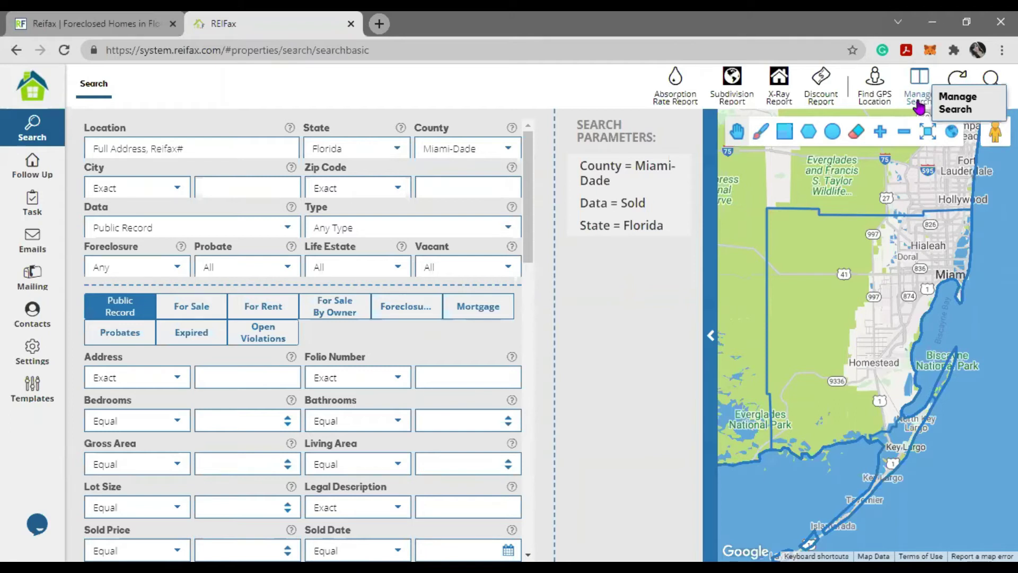
# - Browse the saved searches, previewing Off Market Broward SFH, BREIA preforeclosure and several MP searches
pyautogui.click(920, 103)
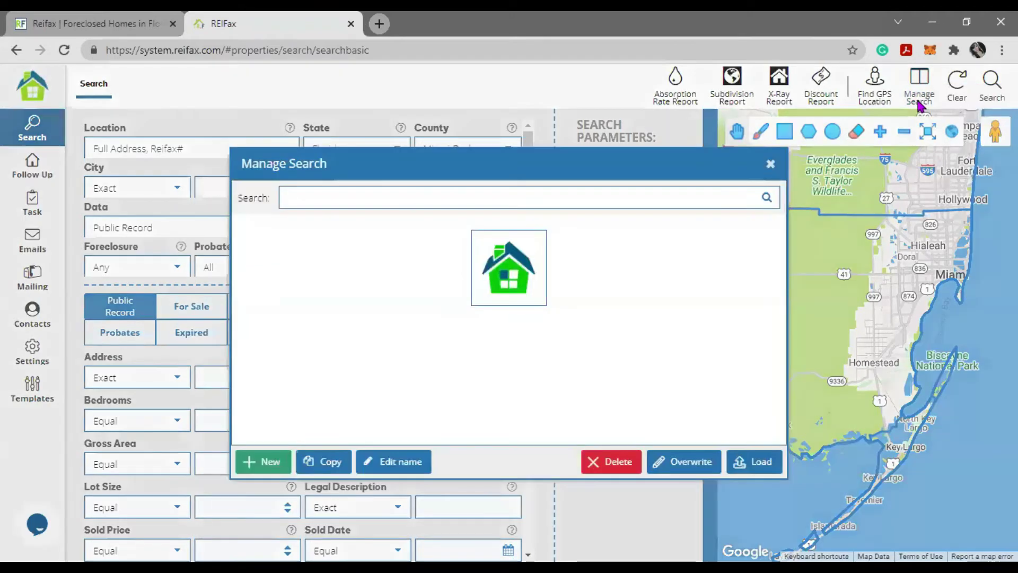
pyautogui.scroll(-2, 415, 297)
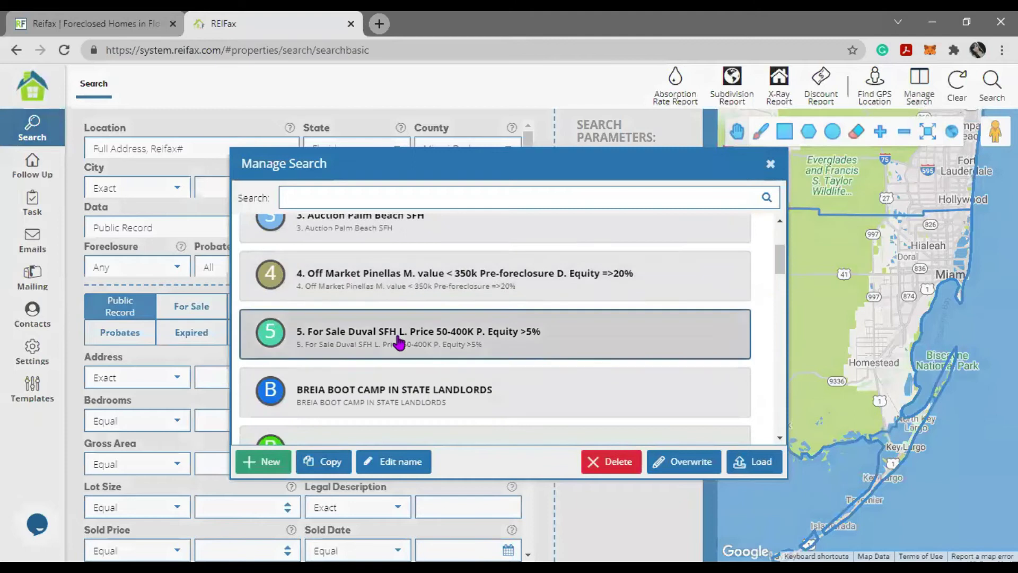
pyautogui.scroll(2, 397, 341)
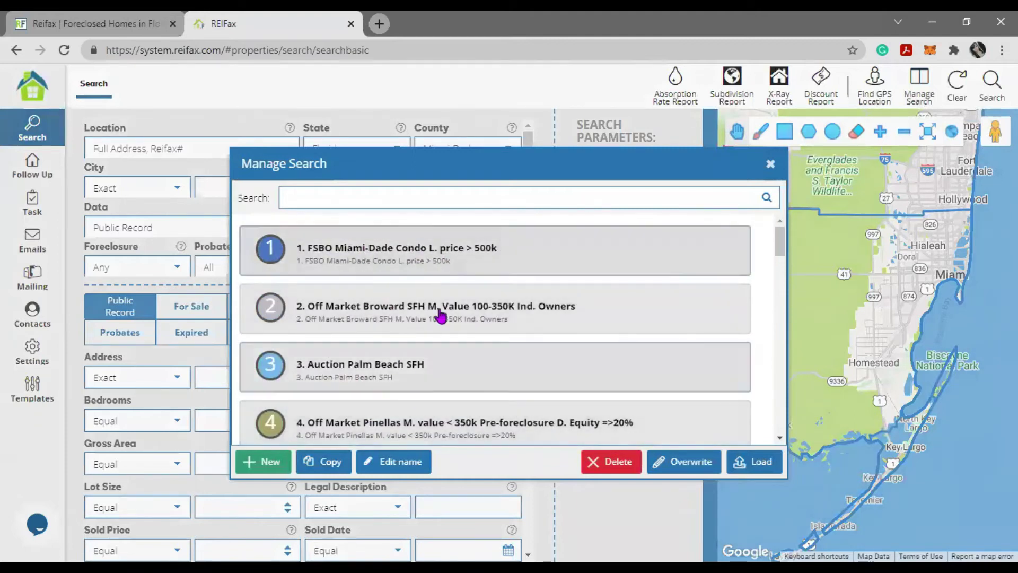
pyautogui.click(445, 300)
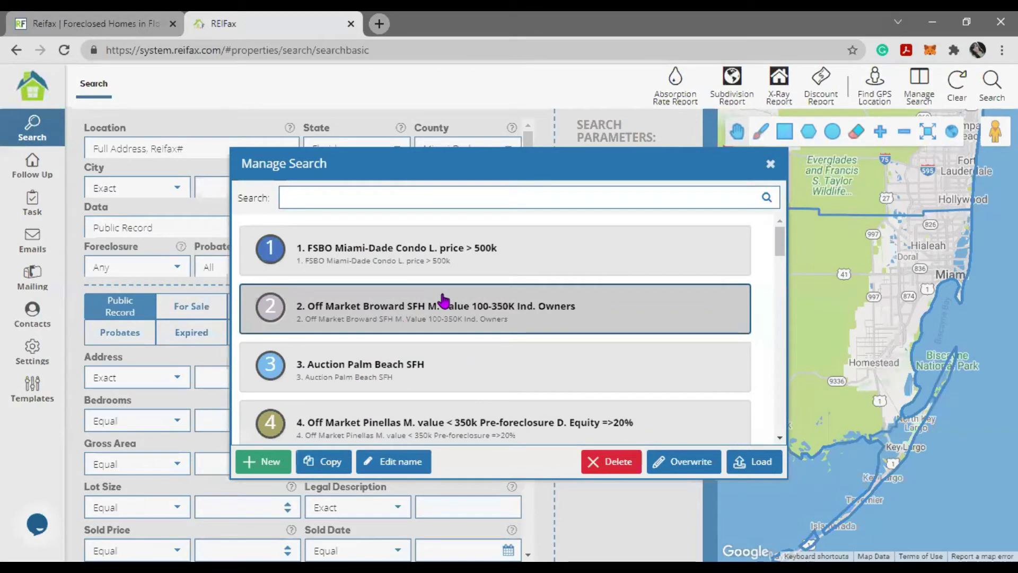
pyautogui.scroll(-5, 445, 300)
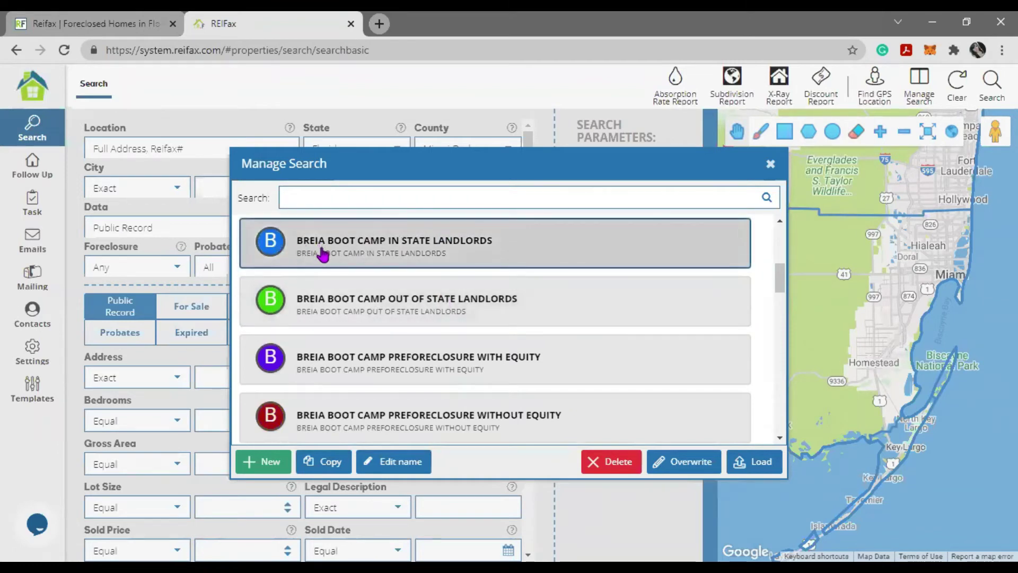
pyautogui.moveTo(779, 280); pyautogui.dragTo(778, 281)
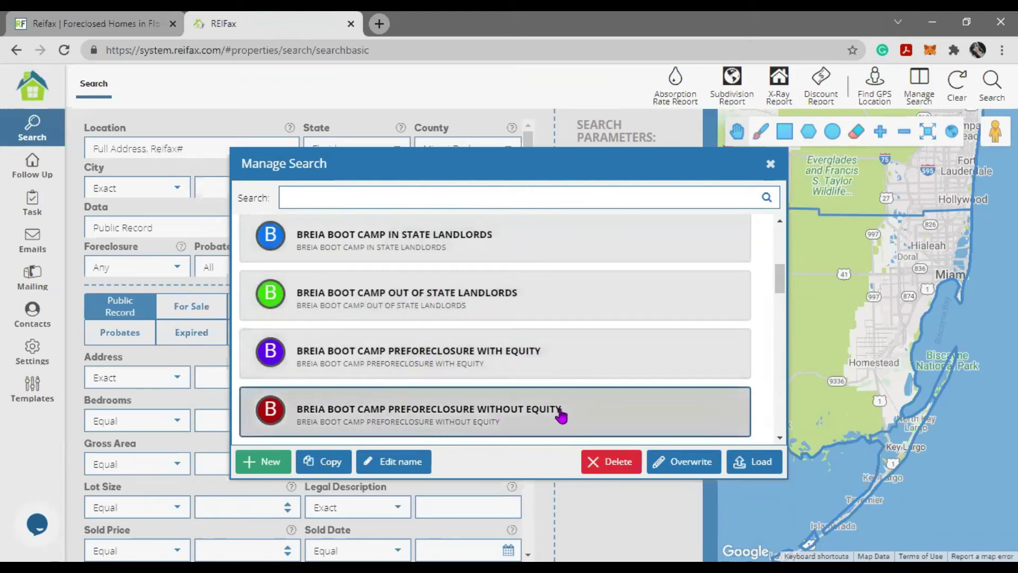
pyautogui.scroll(-1, 550, 330)
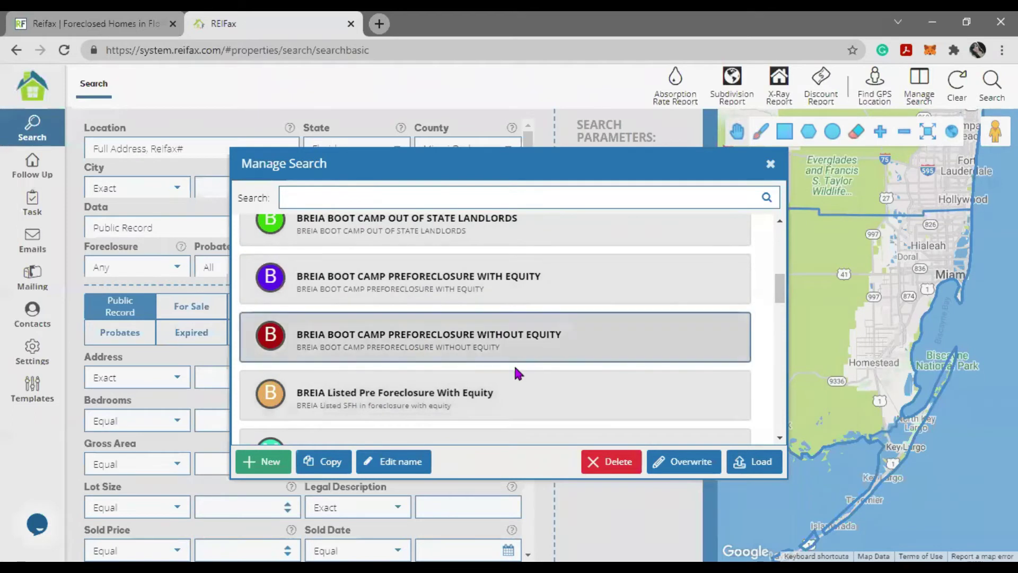
pyautogui.click(581, 286)
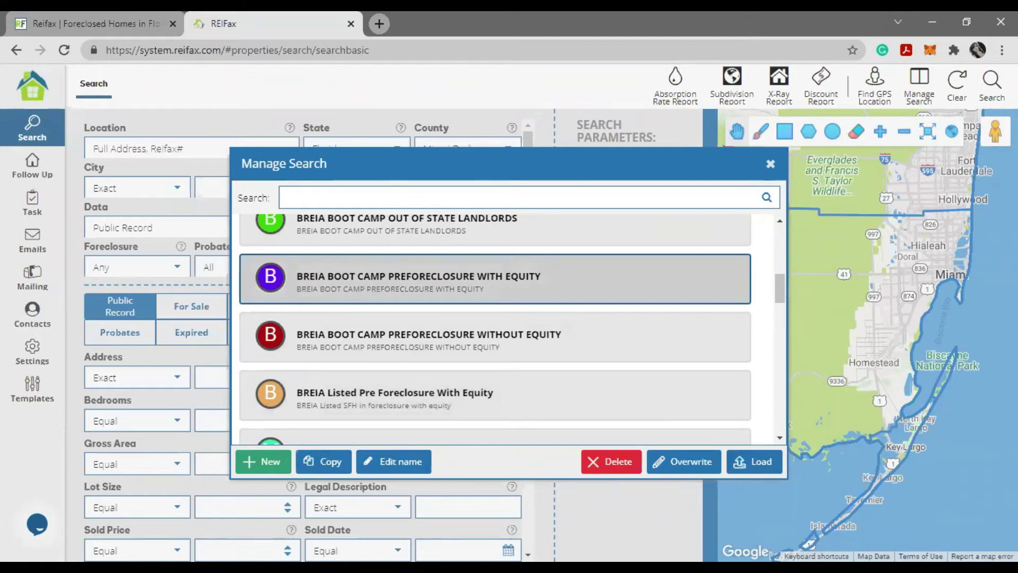
pyautogui.scroll(-5, 618, 294)
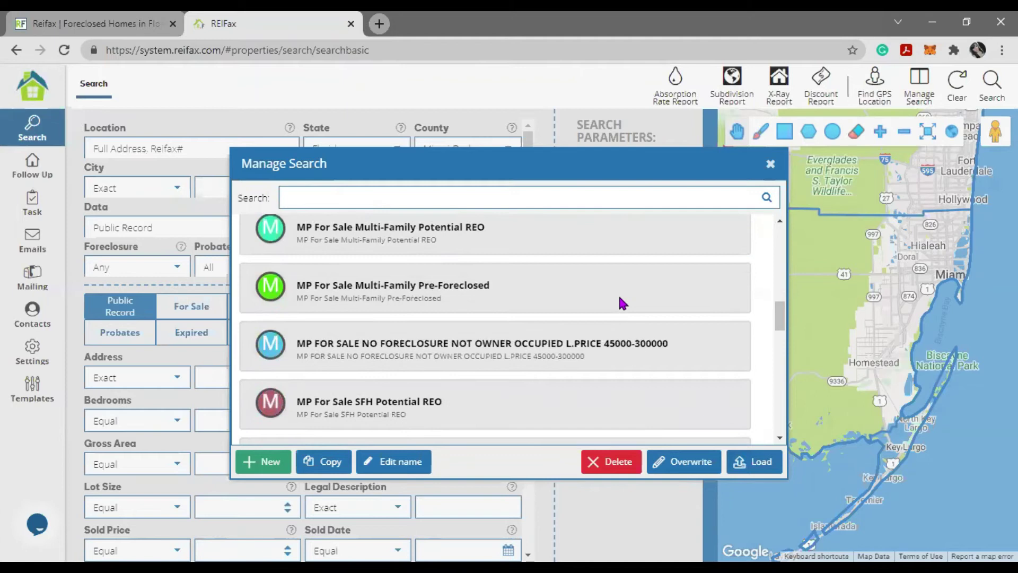
pyautogui.click(619, 300)
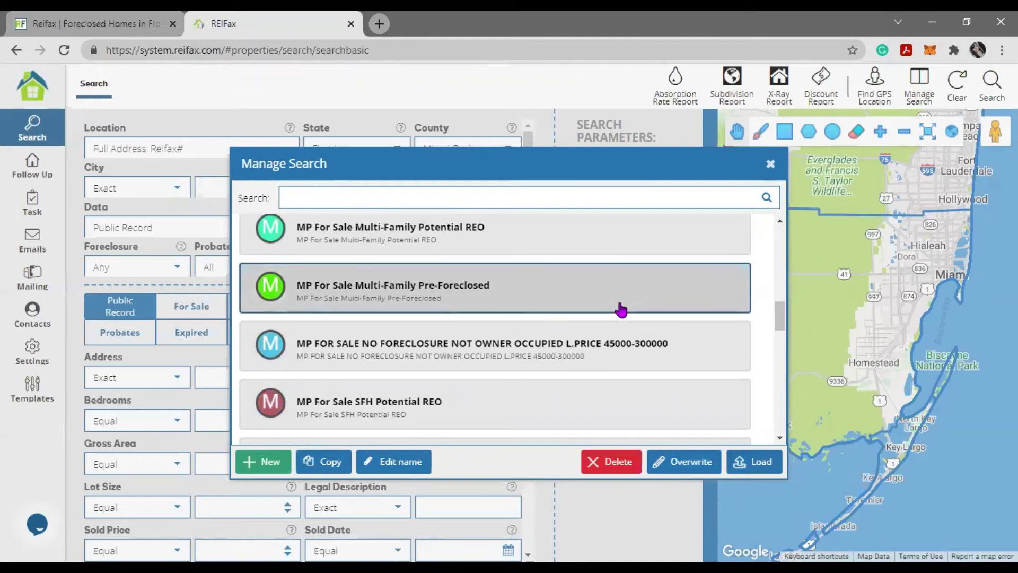
pyautogui.click(318, 237)
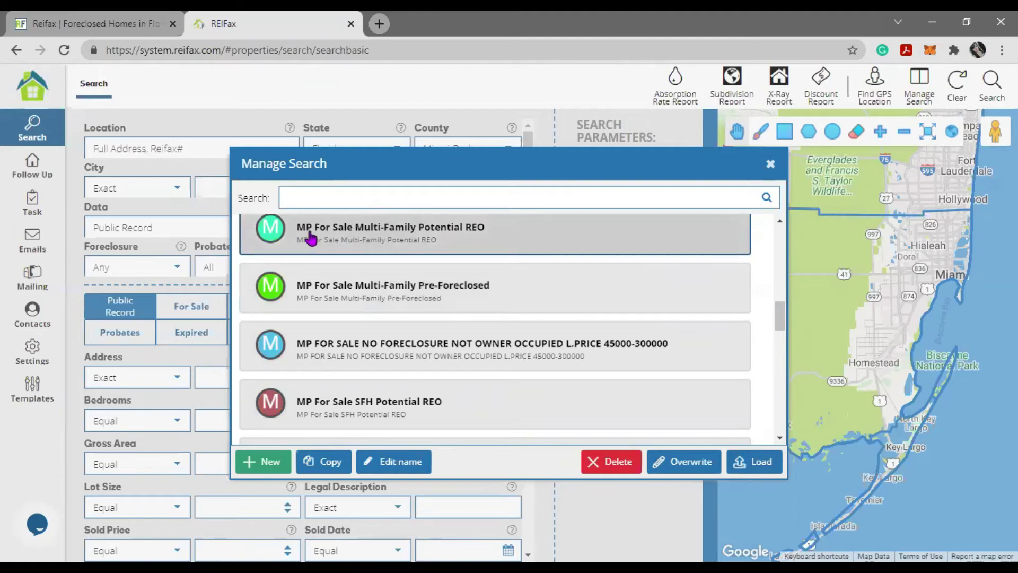
pyautogui.click(351, 361)
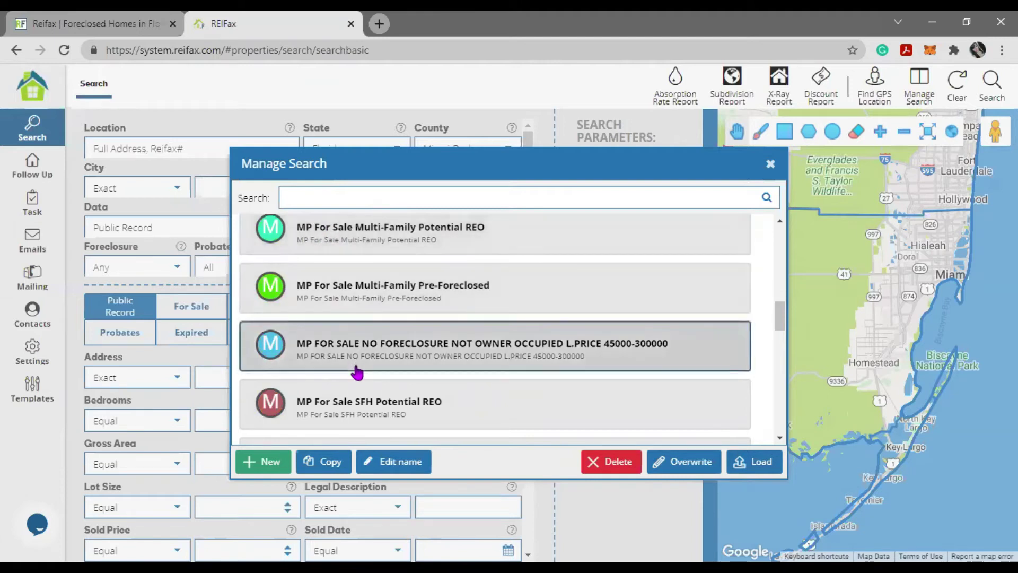
pyautogui.scroll(-3, 413, 339)
pyautogui.click(477, 318)
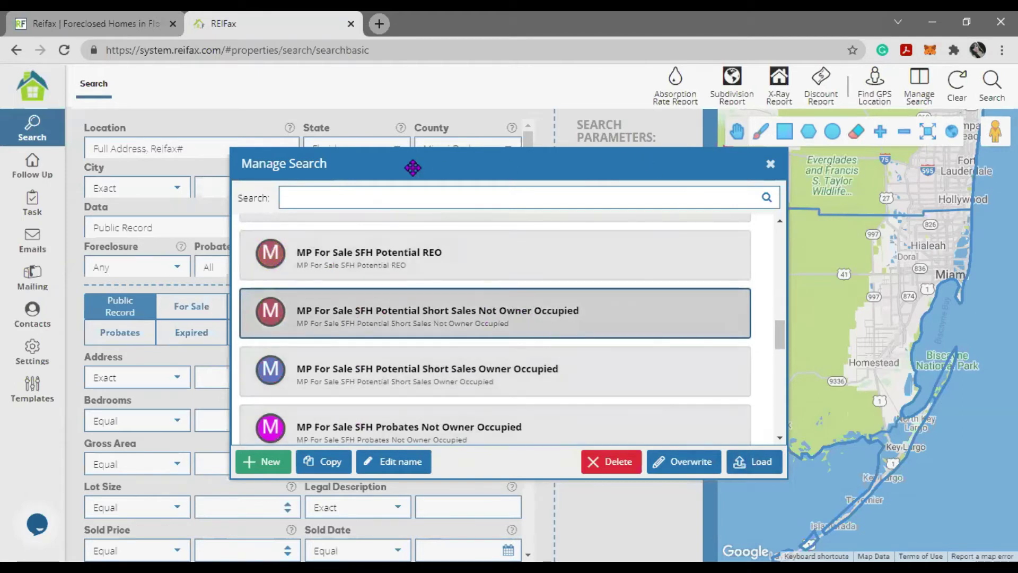
# - Select '1. FSBO Miami-Dade Condo L. price > 500k' and load it into the form
pyautogui.moveTo(411, 166); pyautogui.dragTo(153, 173)
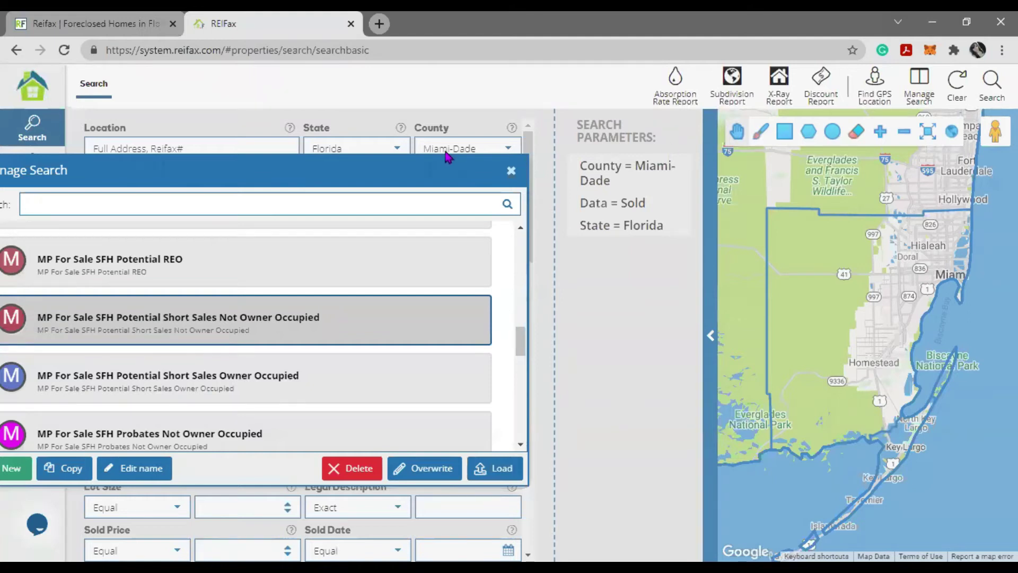
pyautogui.moveTo(387, 175); pyautogui.dragTo(609, 169)
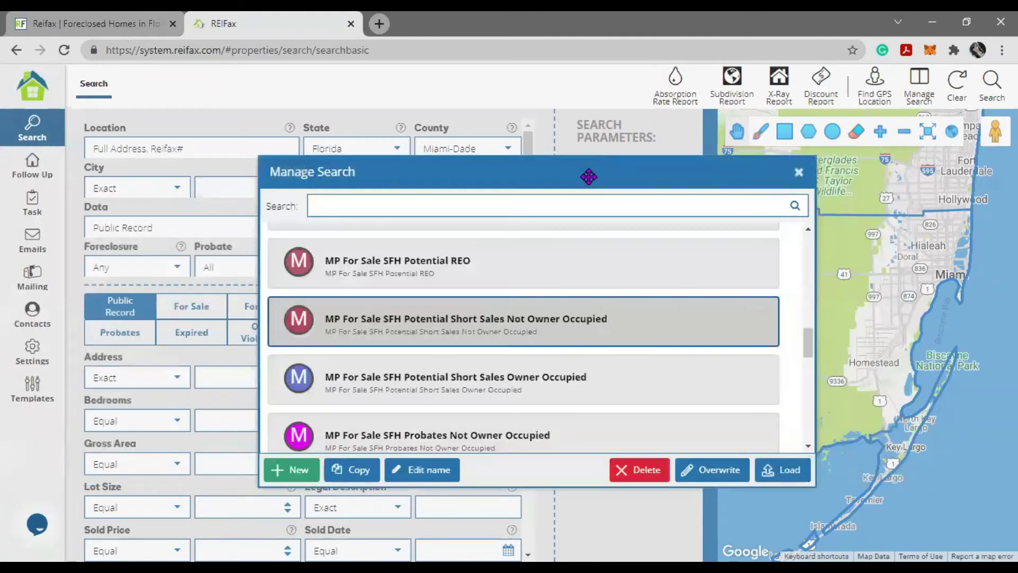
pyautogui.scroll(-5, 615, 379)
pyautogui.scroll(-4, 615, 379)
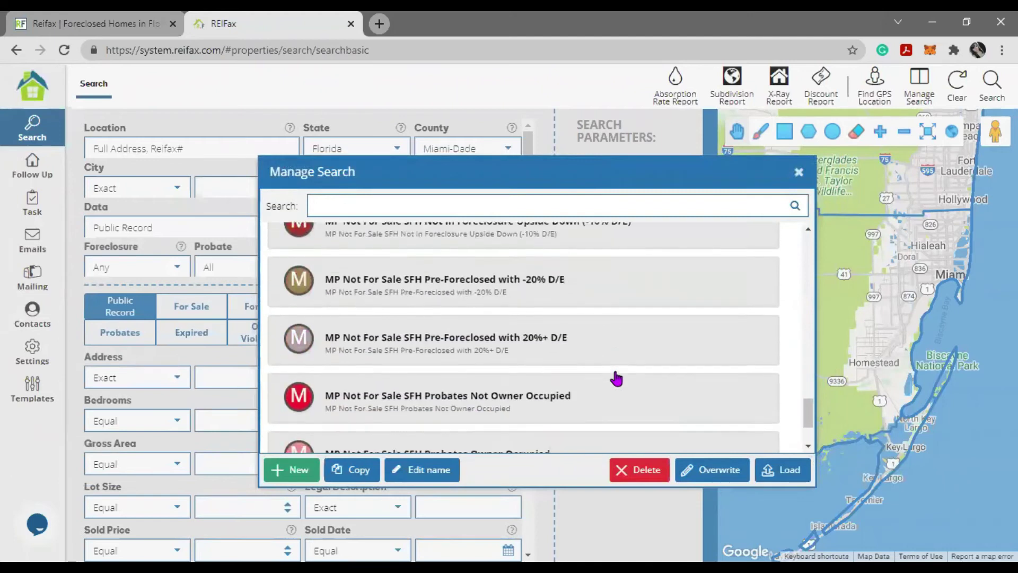
pyautogui.scroll(10, 615, 377)
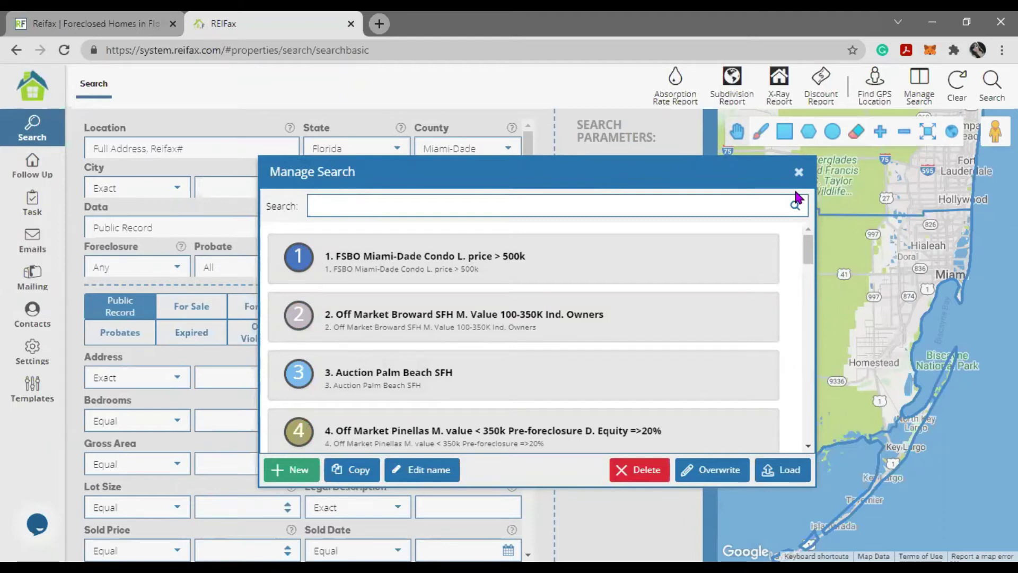
pyautogui.click(383, 282)
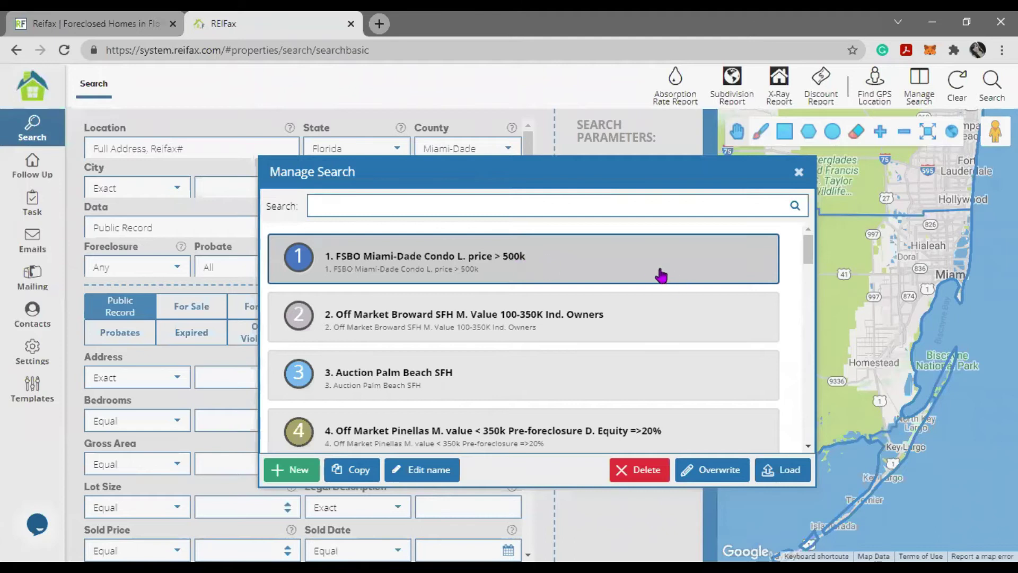
pyautogui.click(790, 479)
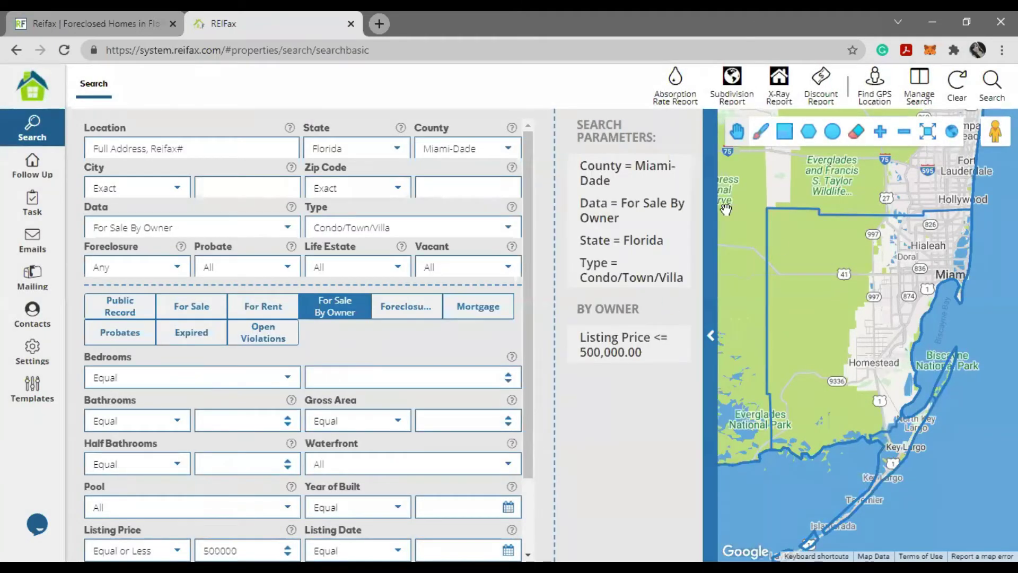
# - Review the loaded criteria: For Sale By Owner, Condo/Town/Villa, listing price equal or less than 500000
pyautogui.moveTo(641, 169)
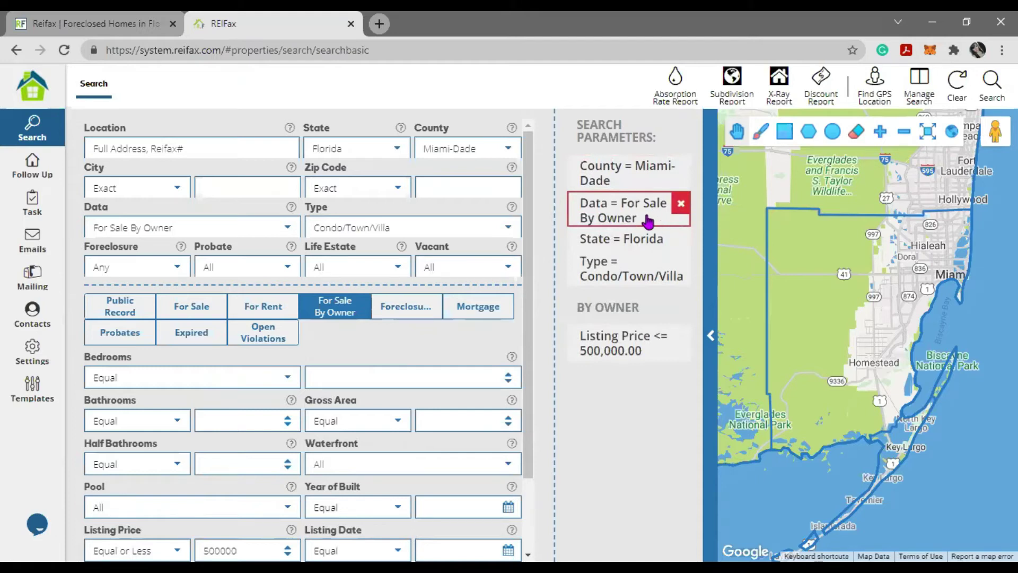
pyautogui.moveTo(180, 227); pyautogui.dragTo(79, 219)
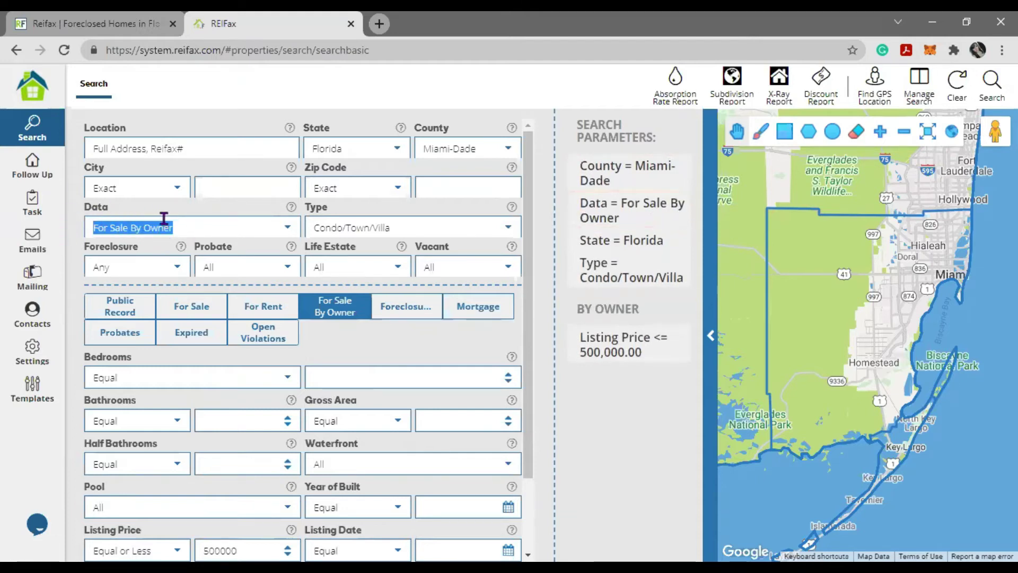
pyautogui.moveTo(404, 222); pyautogui.dragTo(306, 229)
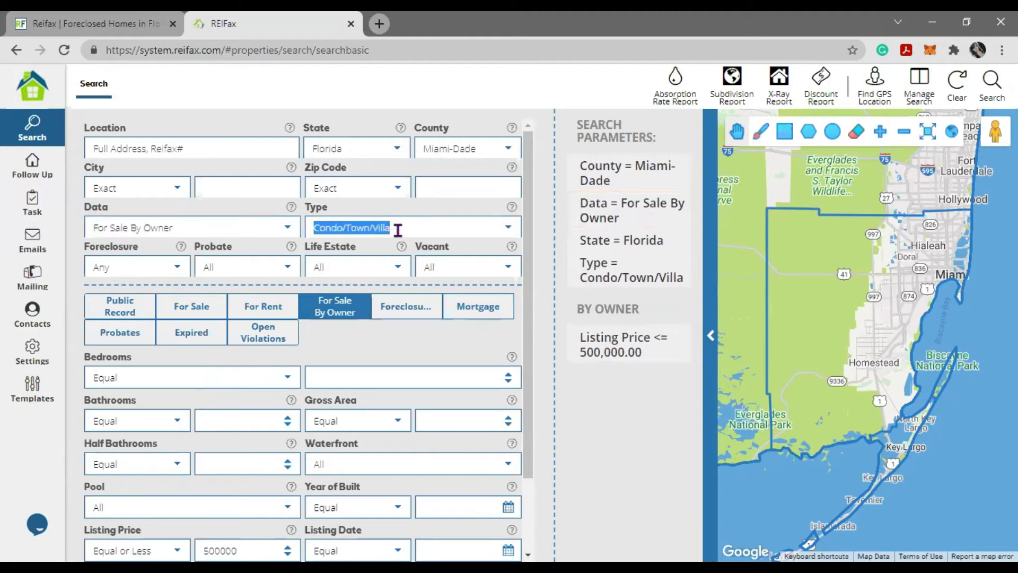
pyautogui.click(509, 228)
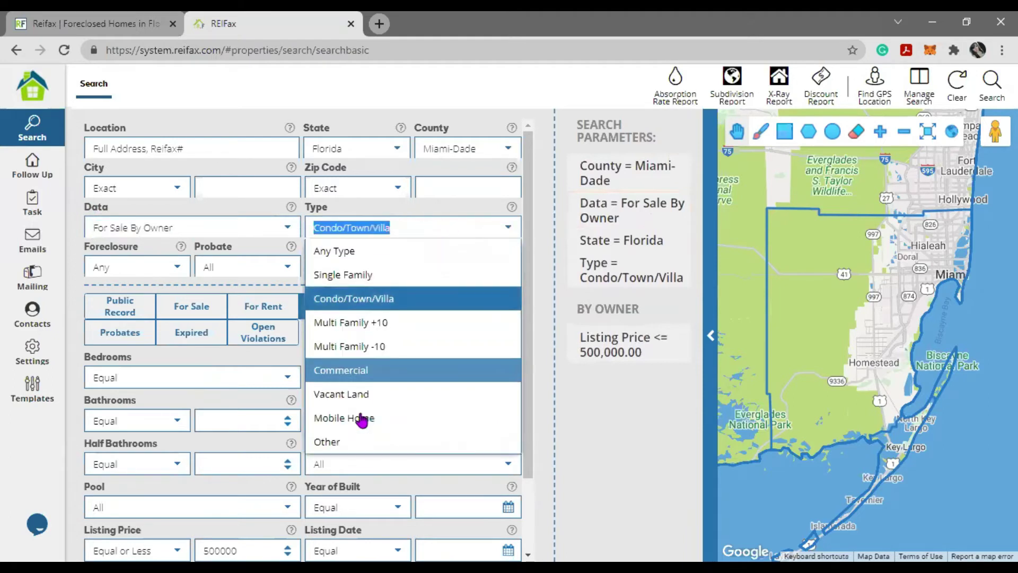
pyautogui.click(546, 237)
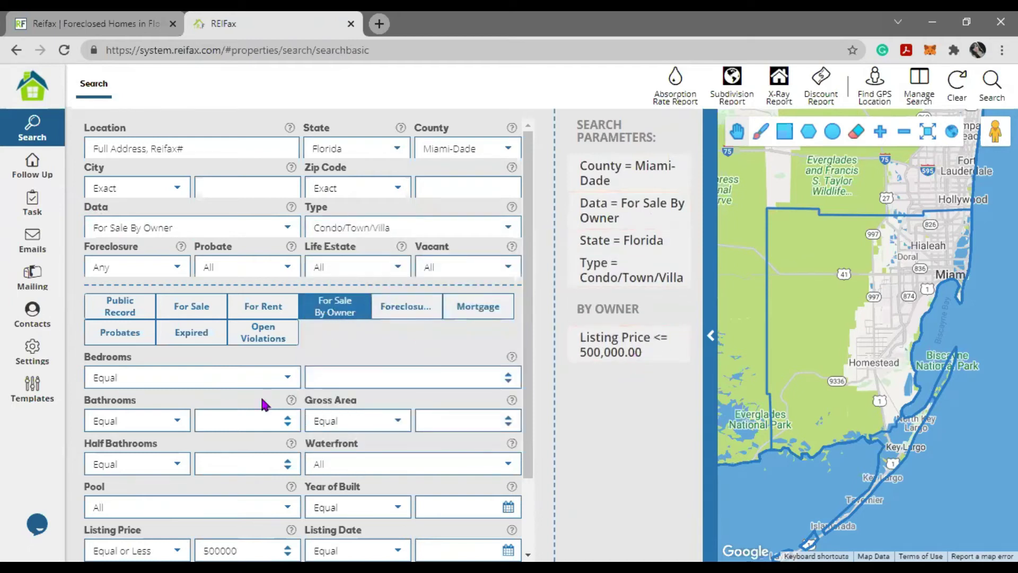
pyautogui.scroll(-2, 239, 405)
pyautogui.moveTo(148, 459); pyautogui.dragTo(16, 448)
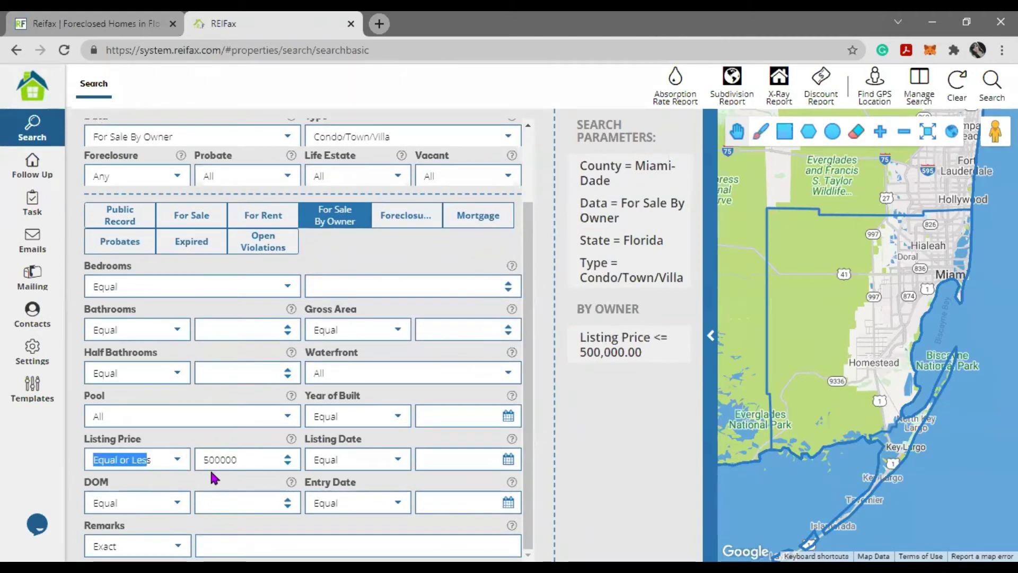
pyautogui.click(241, 460)
pyautogui.hotkey('ctrl', 'a')
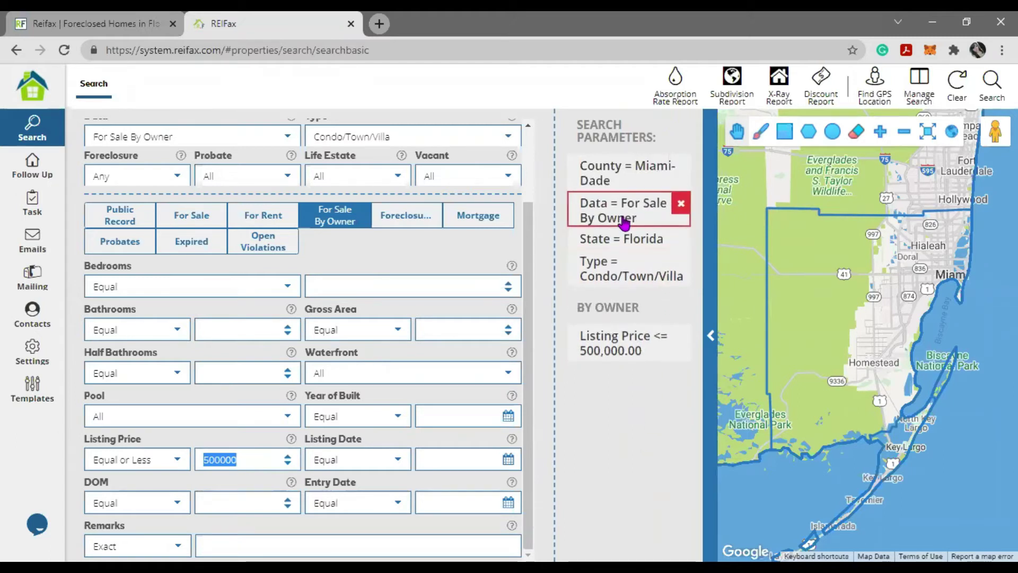
# - Run the loaded FSBO Miami-Dade condo search
pyautogui.scroll(2, 352, 286)
pyautogui.click(180, 211)
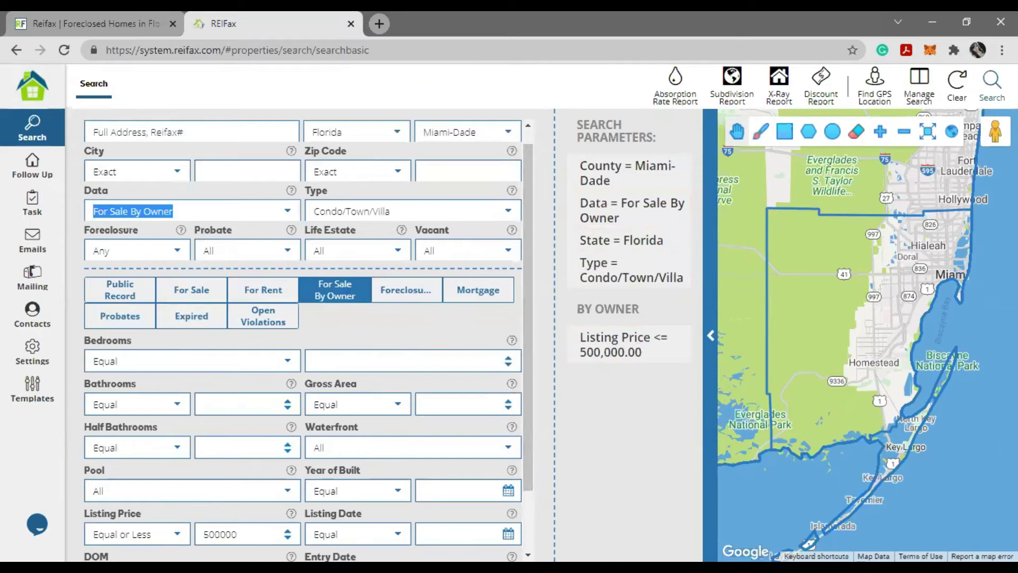
pyautogui.click(992, 82)
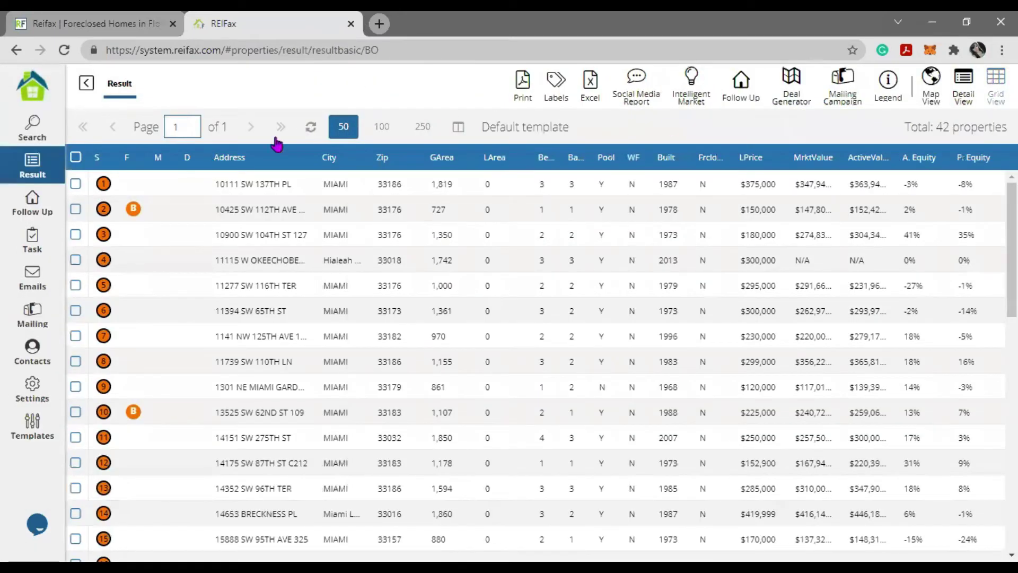
# - Open the second of the 42 results, confirm its $150,000 listing price, then return to the search form
pyautogui.moveTo(936, 126); pyautogui.dragTo(1007, 126)
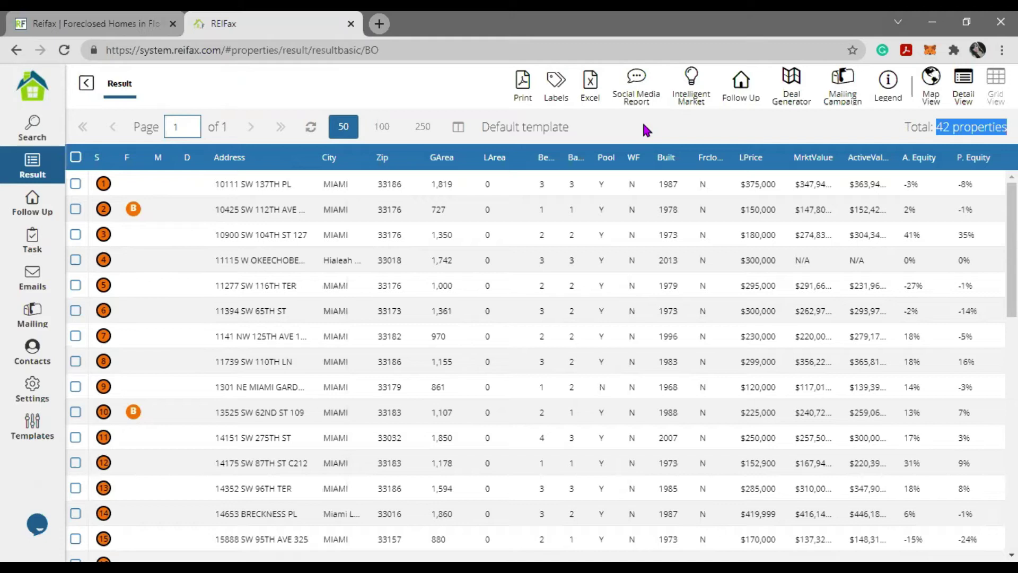
pyautogui.click(530, 216)
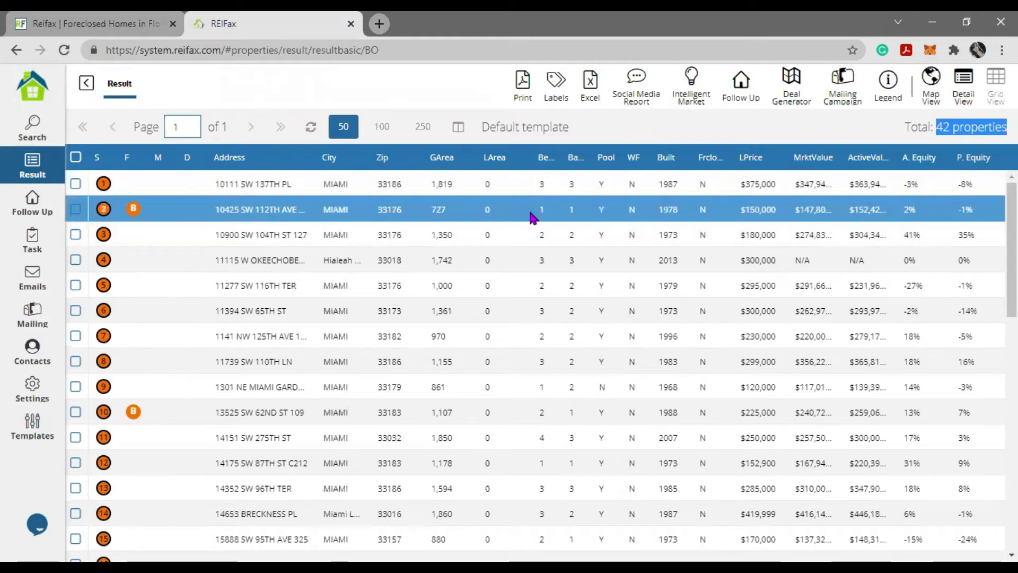
pyautogui.doubleClick(528, 215)
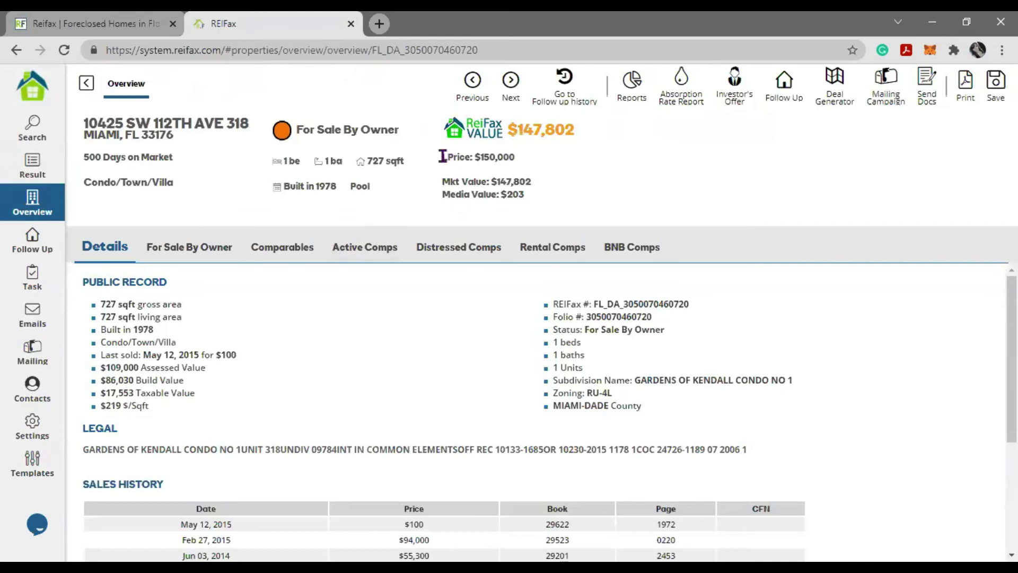
pyautogui.moveTo(443, 156); pyautogui.dragTo(525, 159)
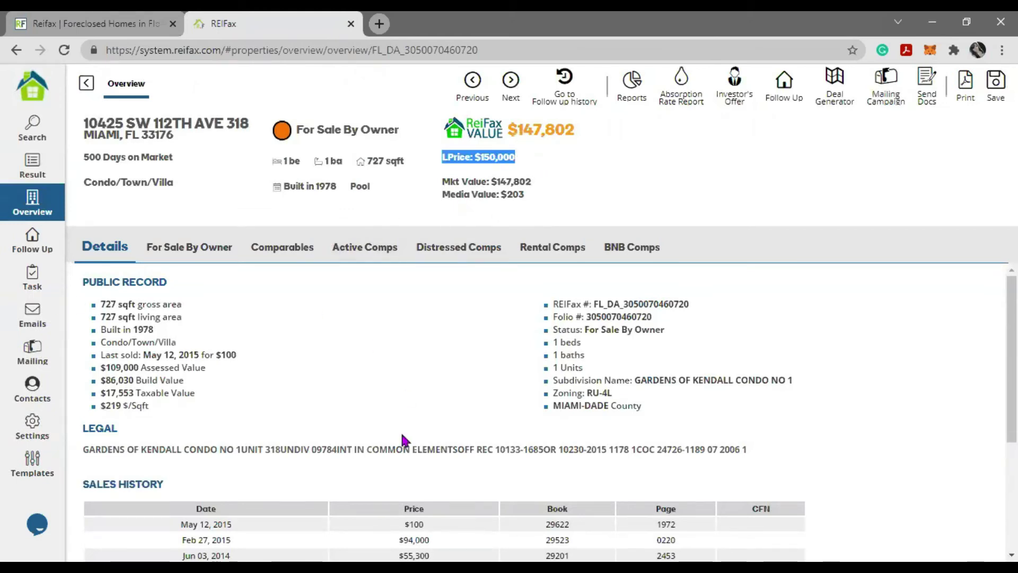
pyautogui.click(86, 83)
pyautogui.moveTo(1007, 127); pyautogui.dragTo(895, 139)
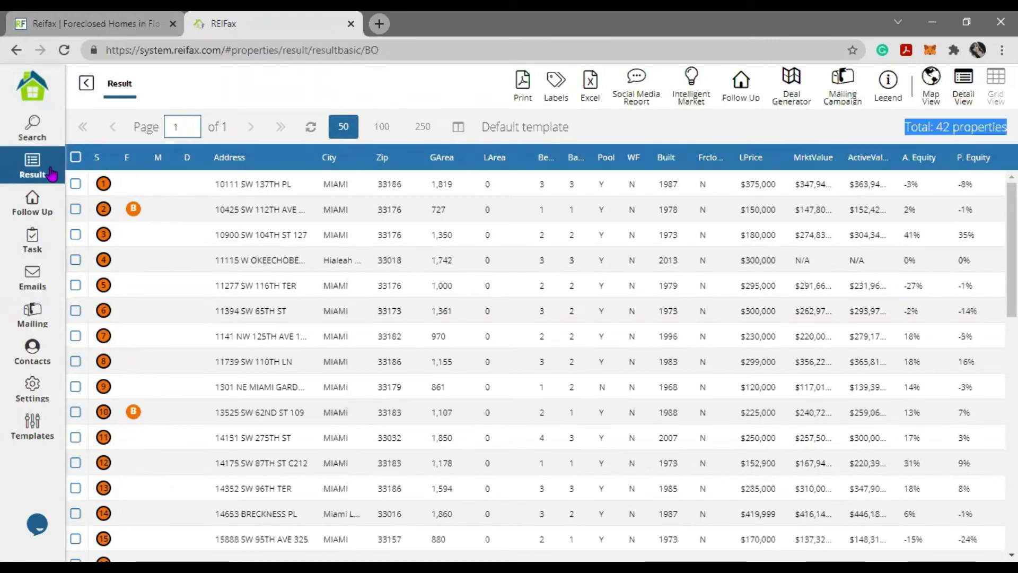
pyautogui.click(32, 127)
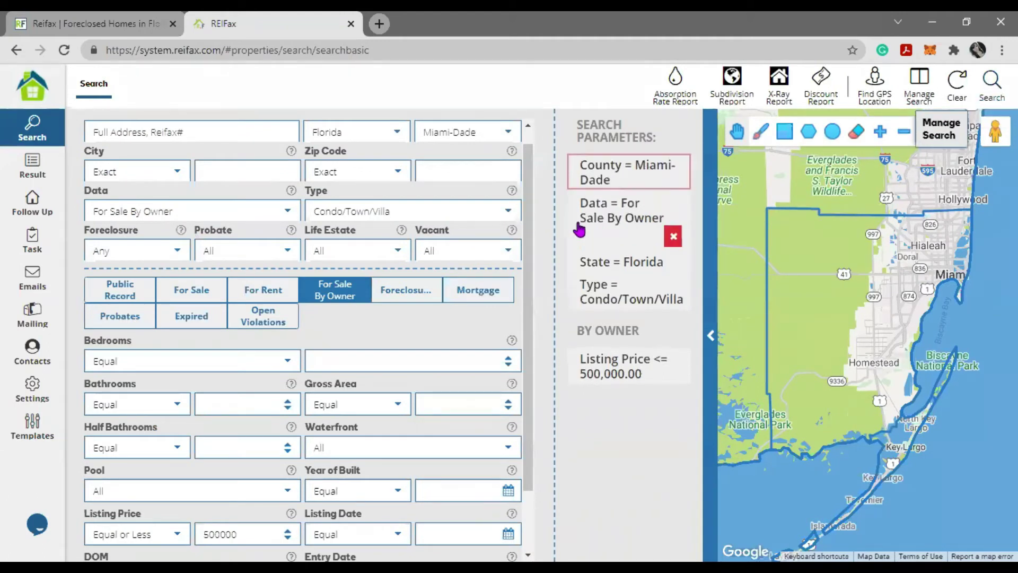
# - Load the saved search '2. Off Market Broward SFH M. Value 100-350K Ind. Owners'
pyautogui.moveTo(169, 211); pyautogui.dragTo(68, 211)
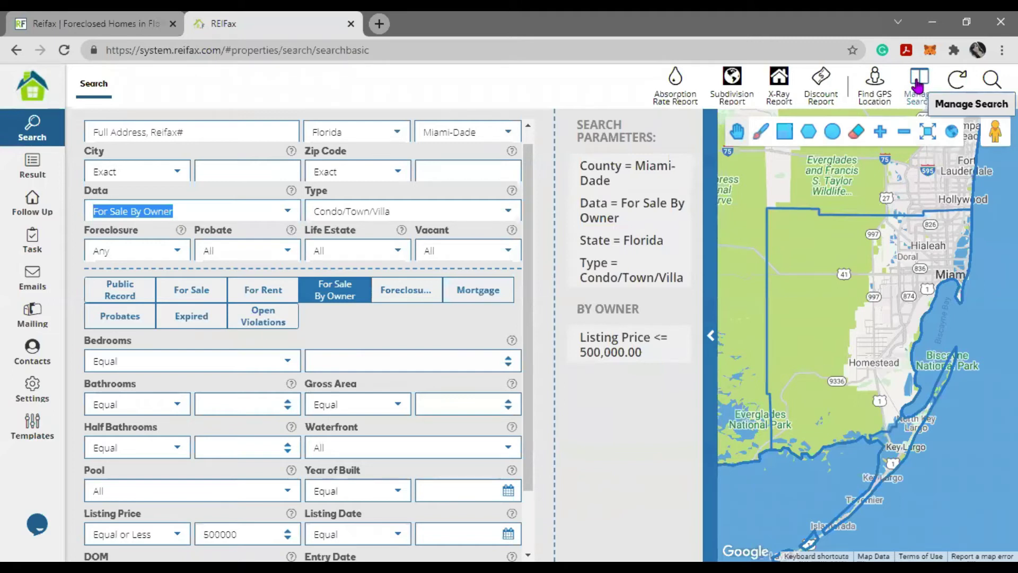
pyautogui.click(918, 79)
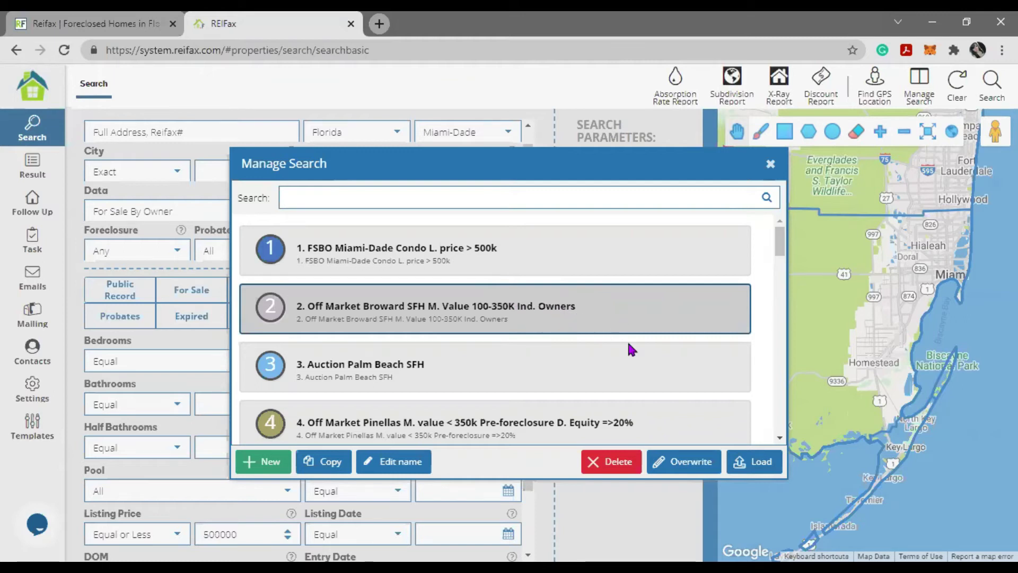
pyautogui.click(755, 468)
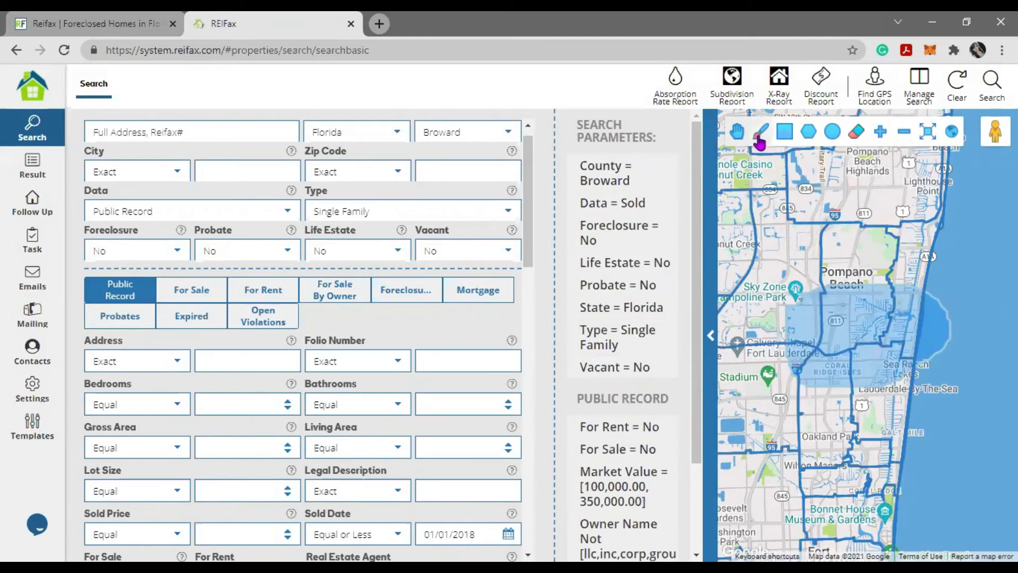
# - Draw and erase trial freehand shapes on the map, ending with a circle near Pompano Beach
pyautogui.click(759, 136)
pyautogui.moveTo(805, 282)
pyautogui.mouseDown()
pyautogui.moveTo(843, 271)
pyautogui.moveTo(921, 303)
pyautogui.moveTo(918, 344)
pyautogui.moveTo(900, 364)
pyautogui.moveTo(798, 339)
pyautogui.moveTo(802, 280)
pyautogui.moveTo(1014, 407)
pyautogui.moveTo(798, 281)
pyautogui.moveTo(785, 154)
pyautogui.moveTo(858, 142)
pyautogui.mouseUp()
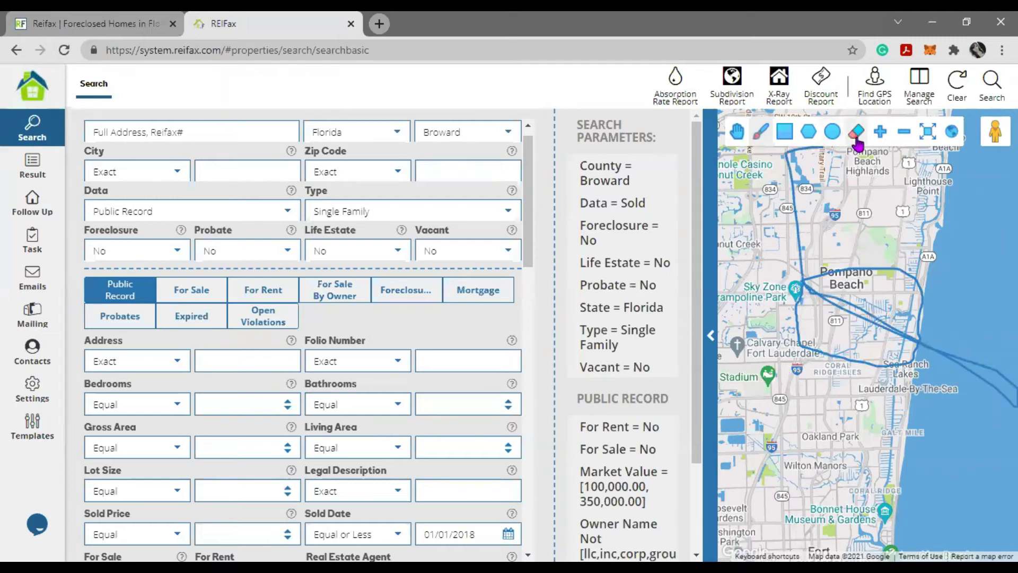
pyautogui.click(856, 140)
pyautogui.click(763, 139)
pyautogui.click(854, 133)
pyautogui.click(761, 132)
pyautogui.moveTo(772, 147)
pyautogui.mouseDown()
pyautogui.moveTo(845, 328)
pyautogui.moveTo(827, 308)
pyautogui.mouseUp()
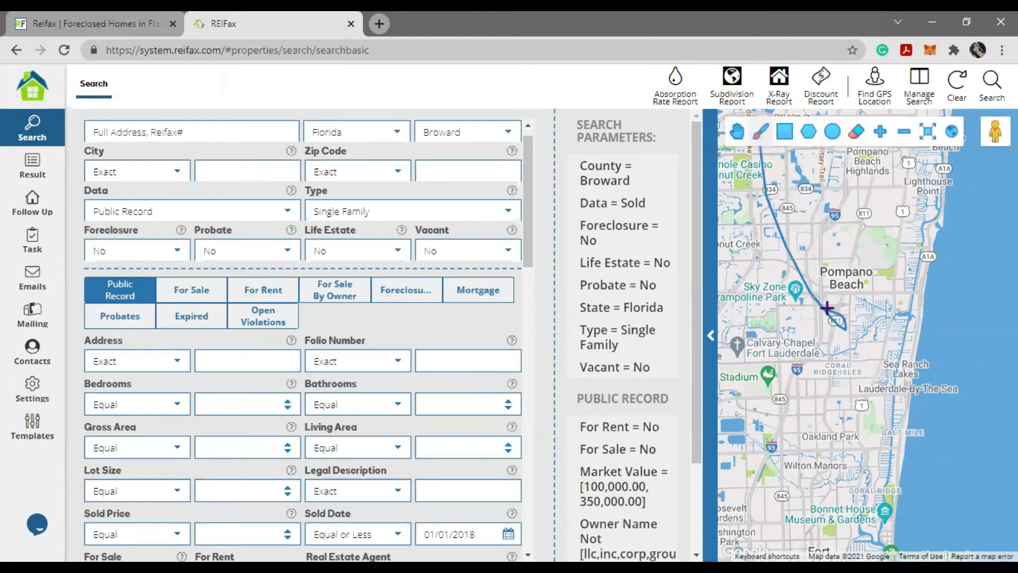
pyautogui.click(761, 138)
pyautogui.click(856, 133)
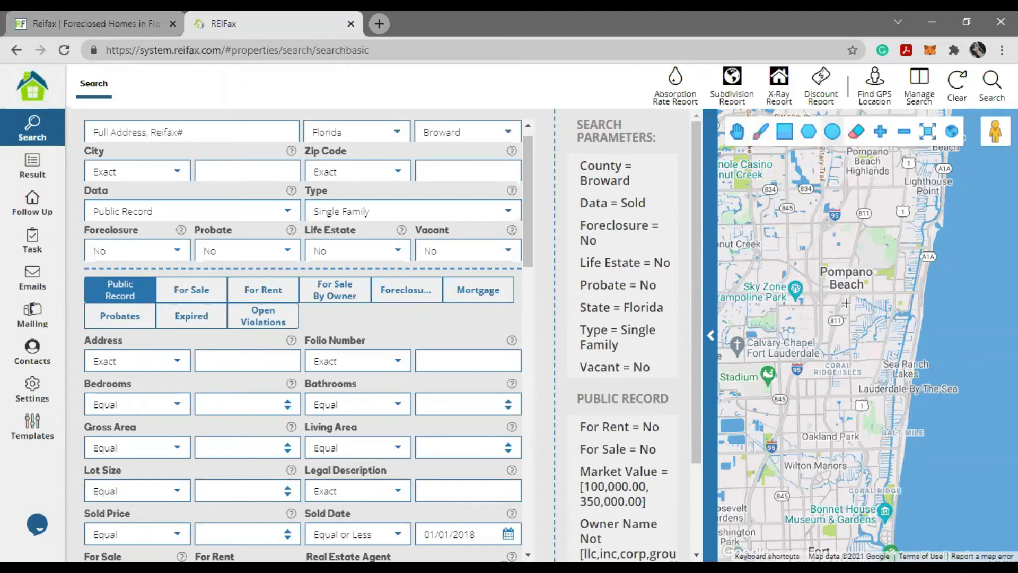
pyautogui.moveTo(846, 303); pyautogui.dragTo(889, 343)
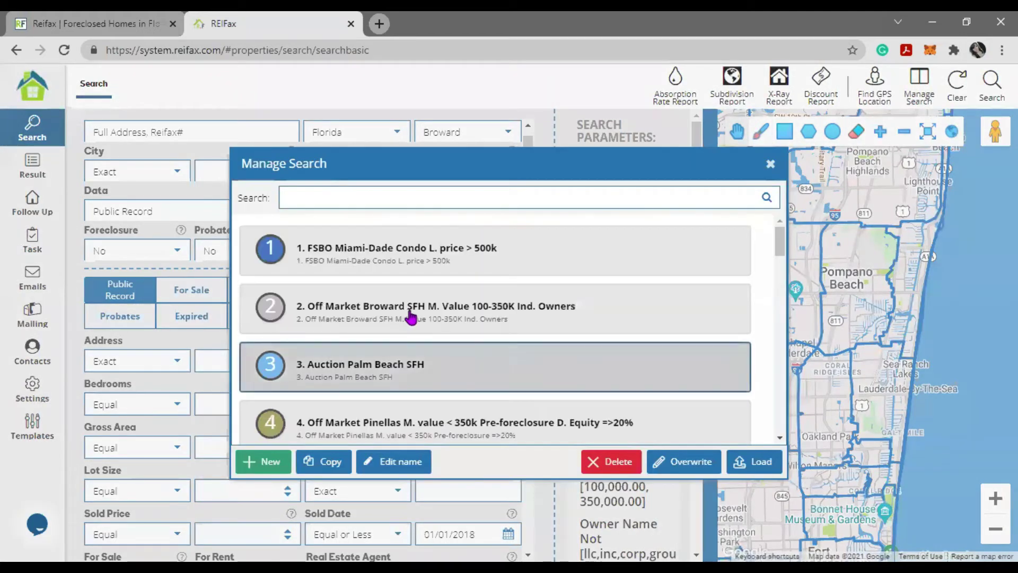
# - Load Off Market Broward SFH and check its Foreclosure, Probate, Life Estate, Vacant and Single Family values
pyautogui.click(413, 318)
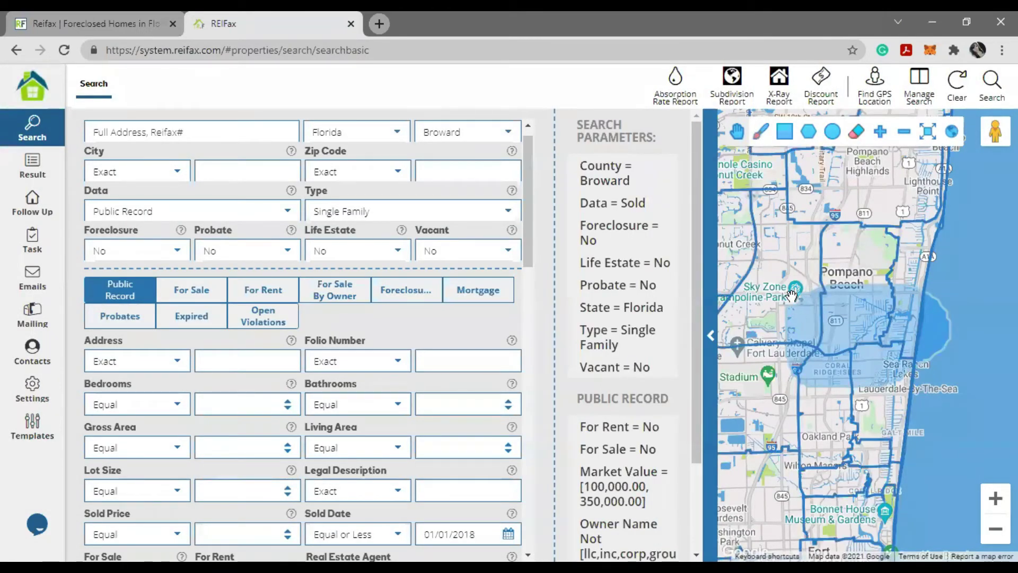
pyautogui.moveTo(625, 276)
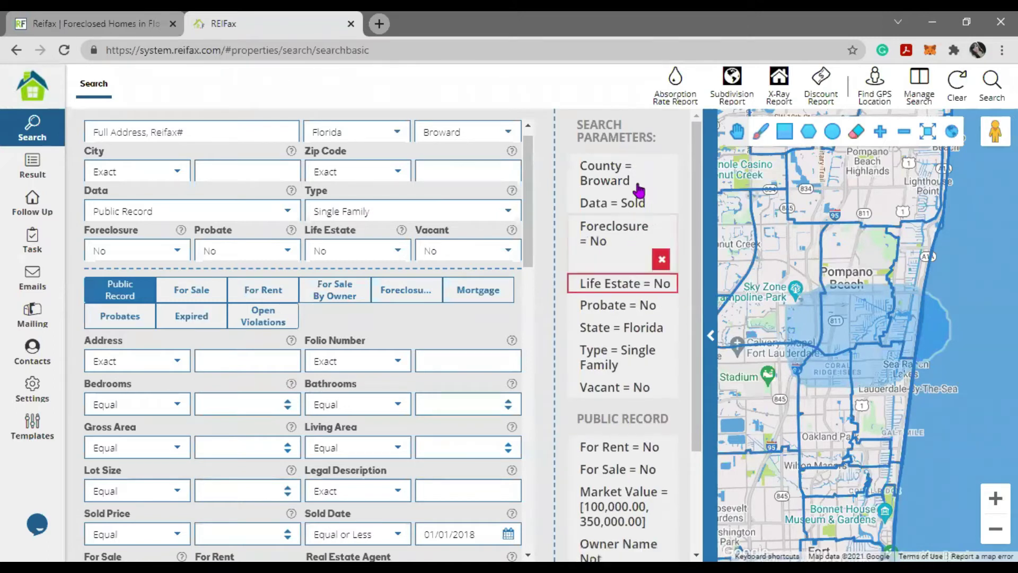
pyautogui.moveTo(641, 186)
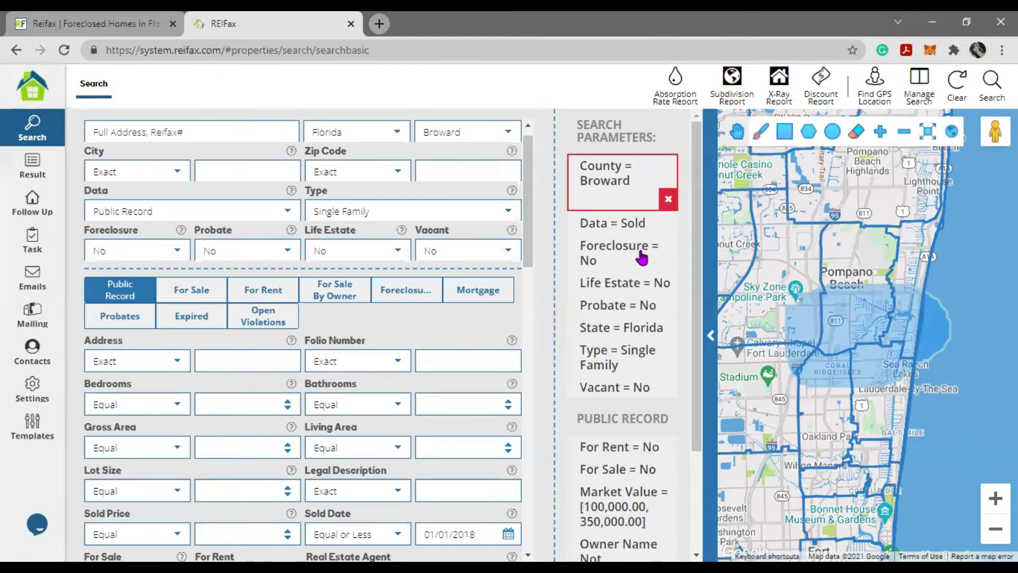
pyautogui.moveTo(644, 259)
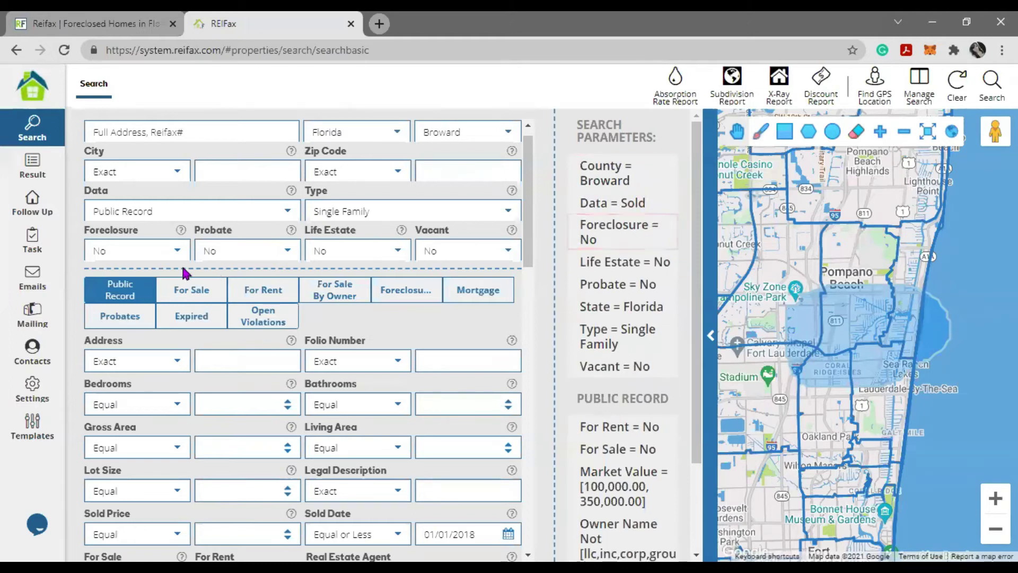
pyautogui.click(99, 251)
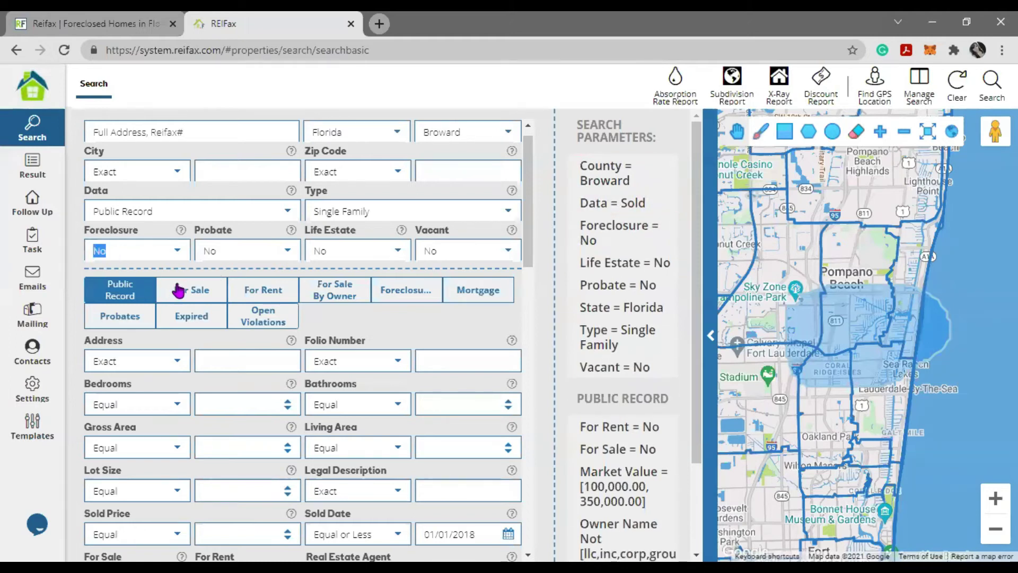
pyautogui.click(237, 252)
pyautogui.click(320, 252)
pyautogui.click(454, 251)
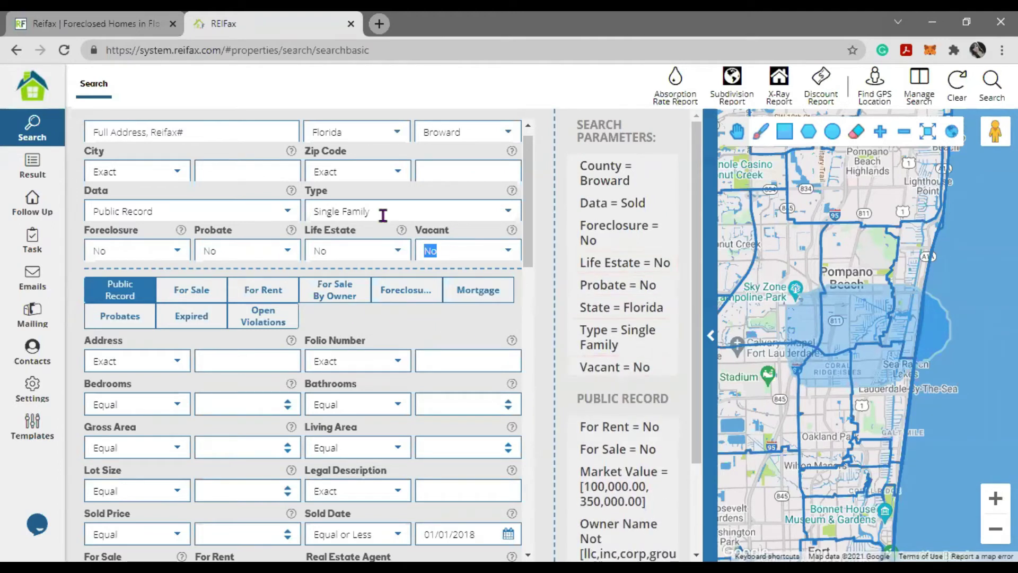
pyautogui.click(339, 212)
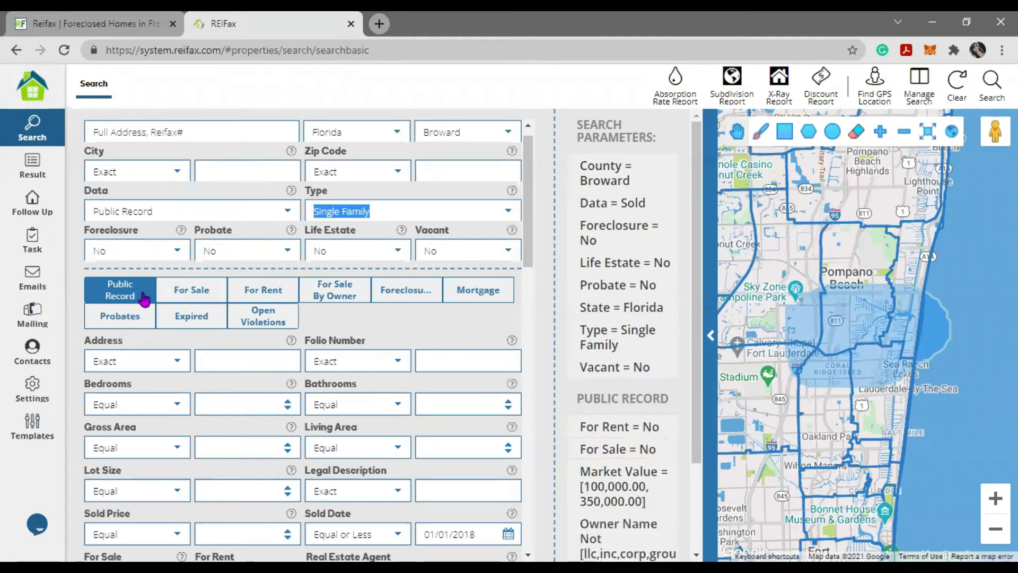
# - Scroll down to review the Real Estate Agent and For Rent choices and the Search Parameters
pyautogui.scroll(-2, 156, 429)
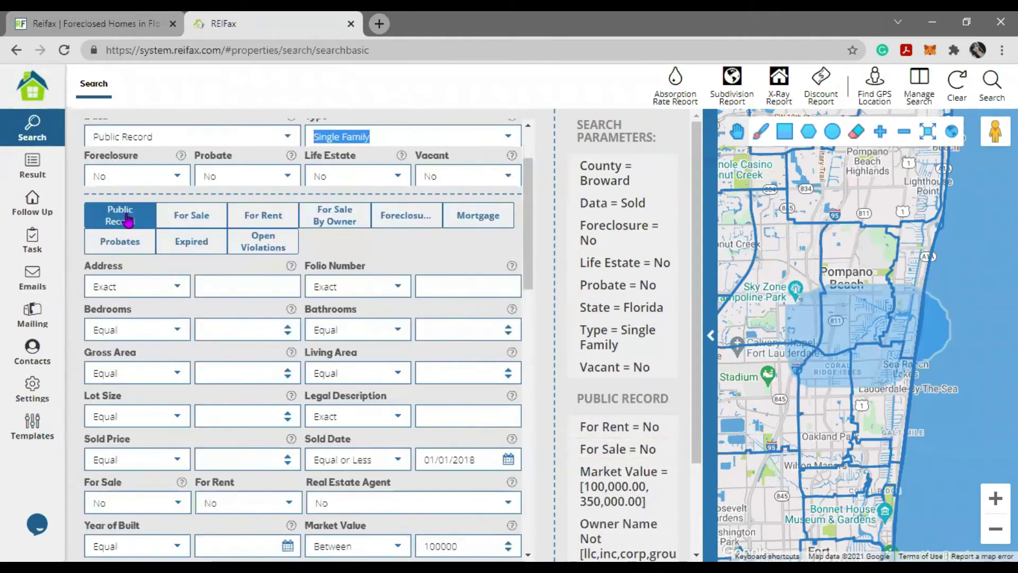
pyautogui.scroll(-2, 139, 352)
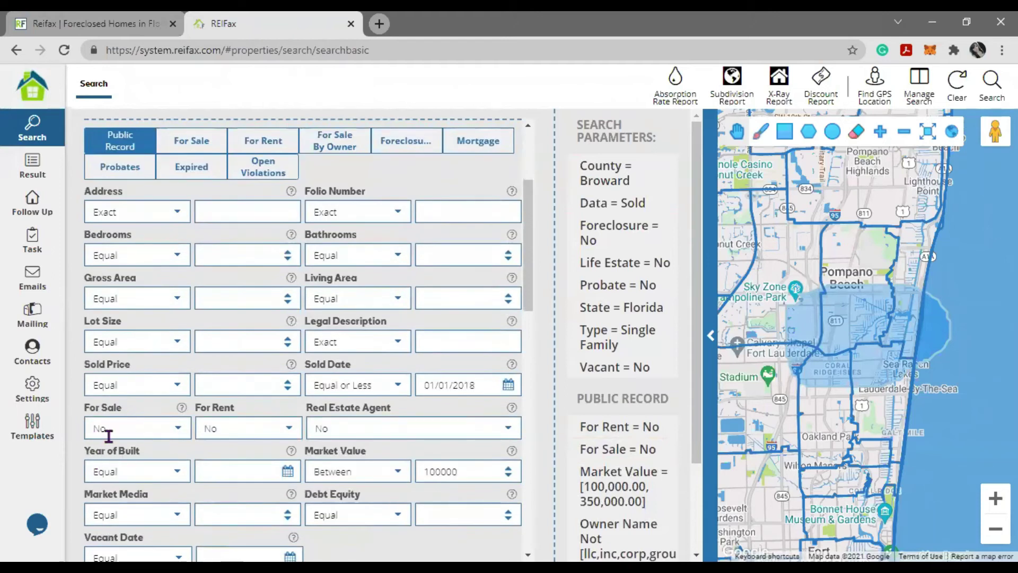
pyautogui.moveTo(344, 445); pyautogui.dragTo(361, 428)
pyautogui.click(309, 424)
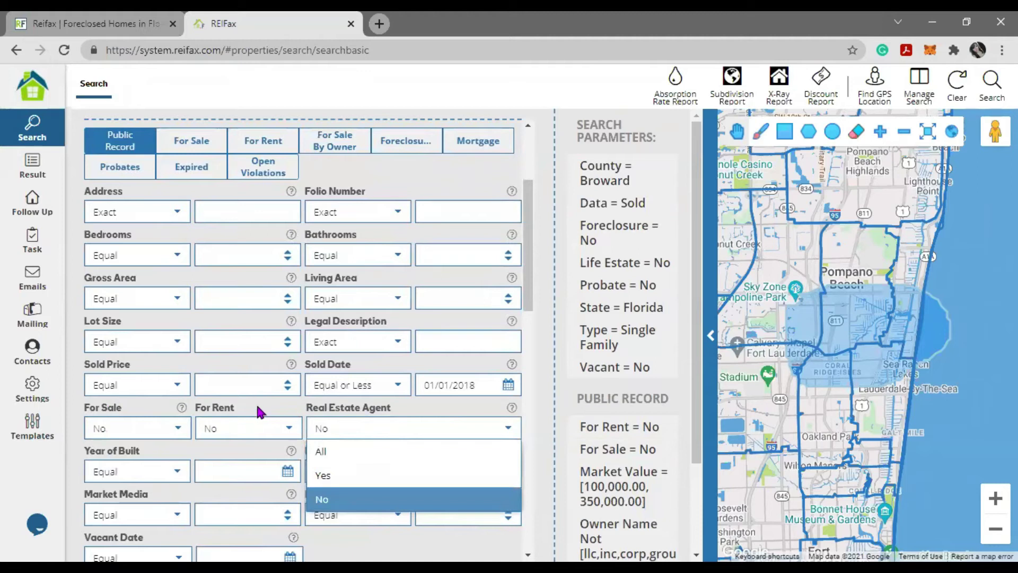
pyautogui.click(289, 427)
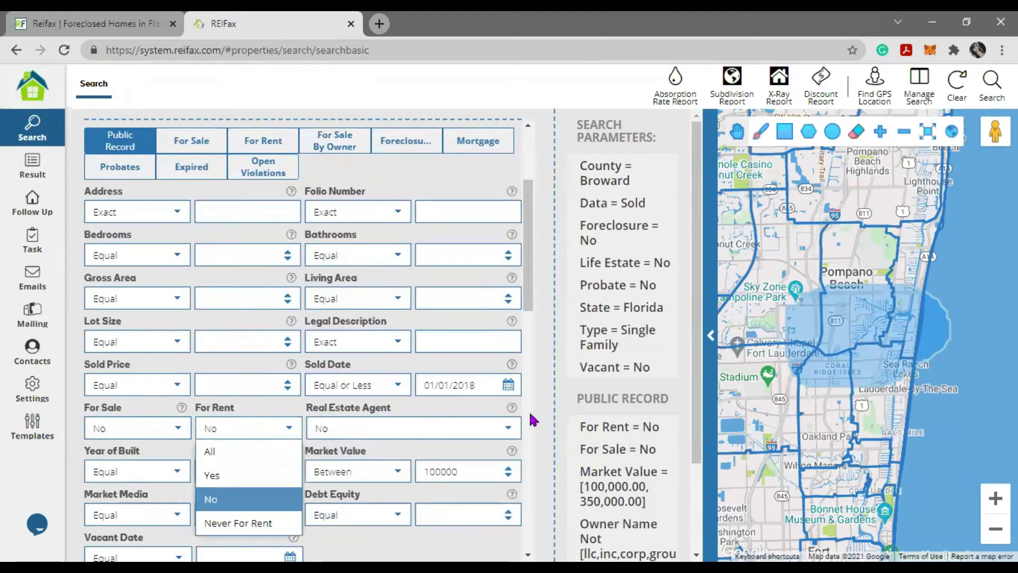
pyautogui.scroll(-10, 529, 418)
pyautogui.scroll(15, 386, 398)
pyautogui.scroll(-4, 391, 409)
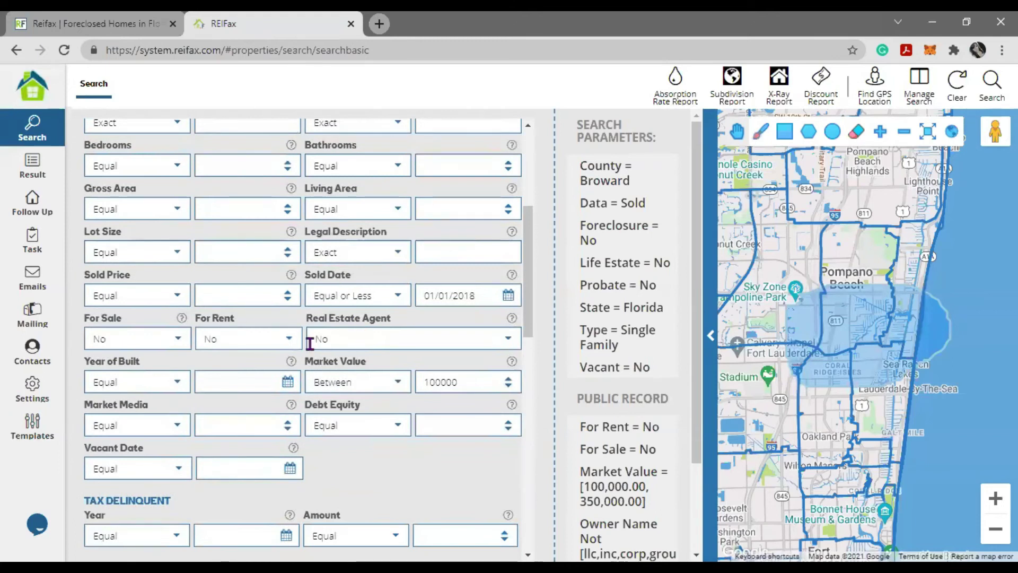
pyautogui.moveTo(644, 501)
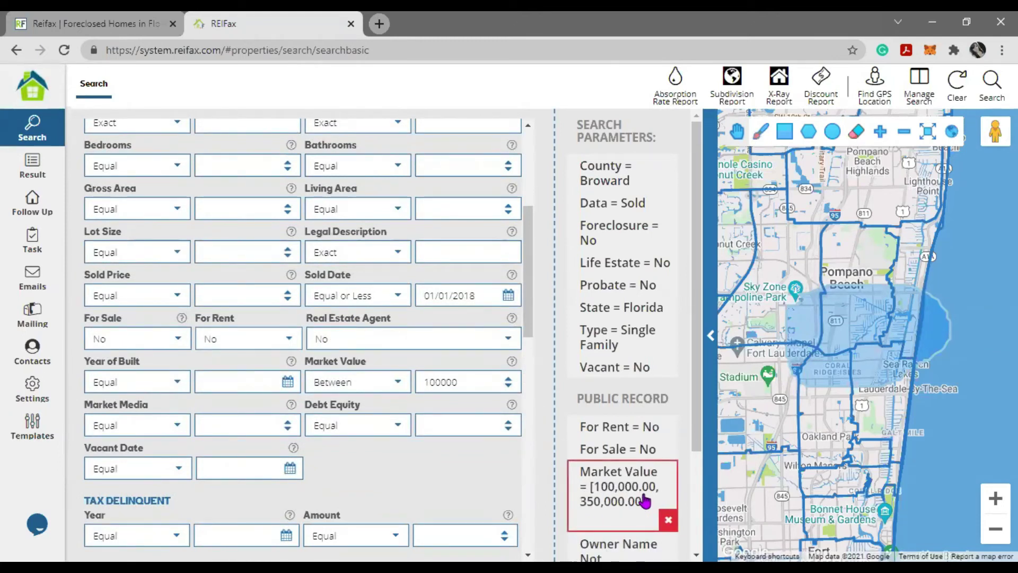
pyautogui.moveTo(638, 456)
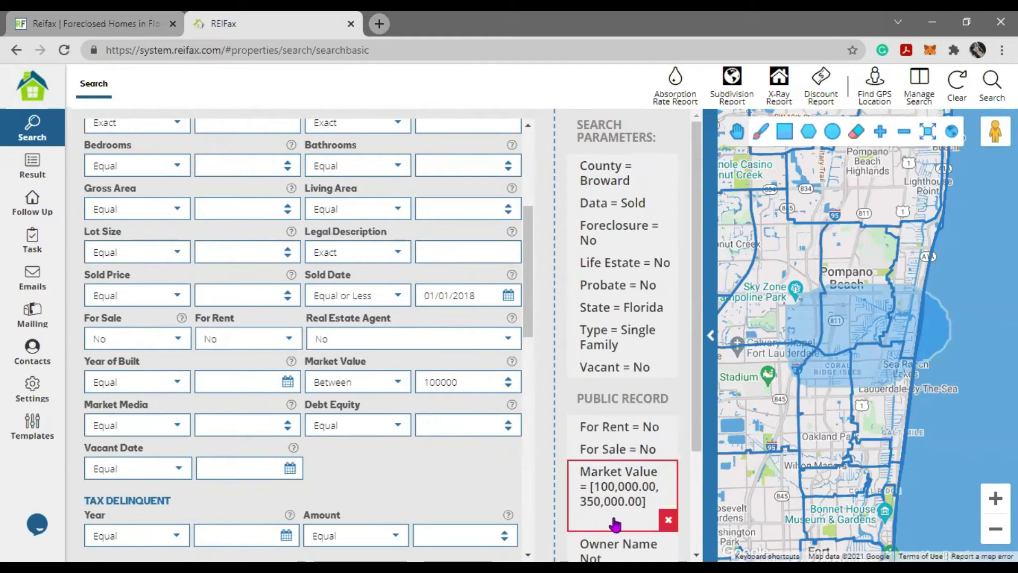
pyautogui.scroll(-2, 561, 494)
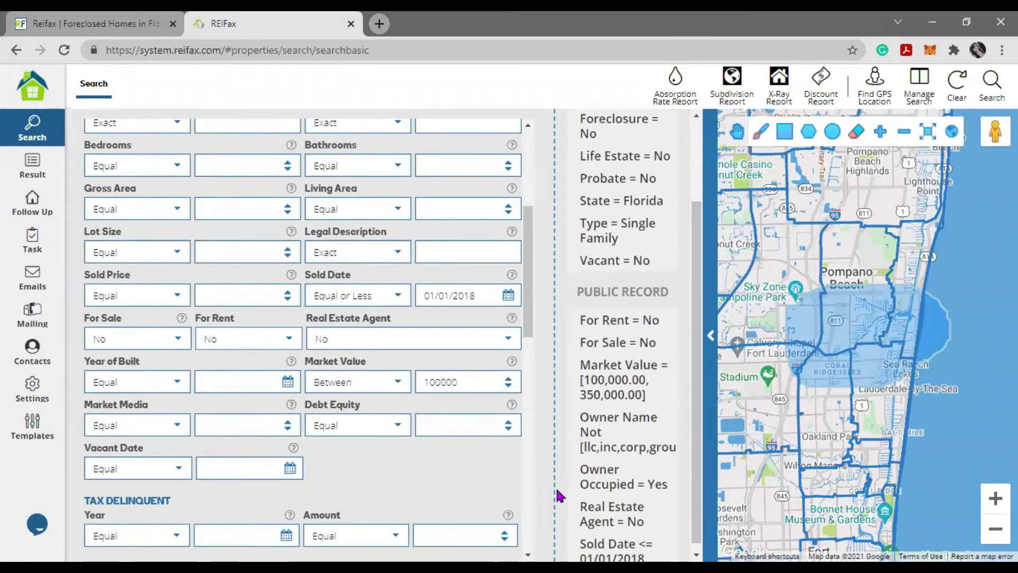
pyautogui.moveTo(630, 424)
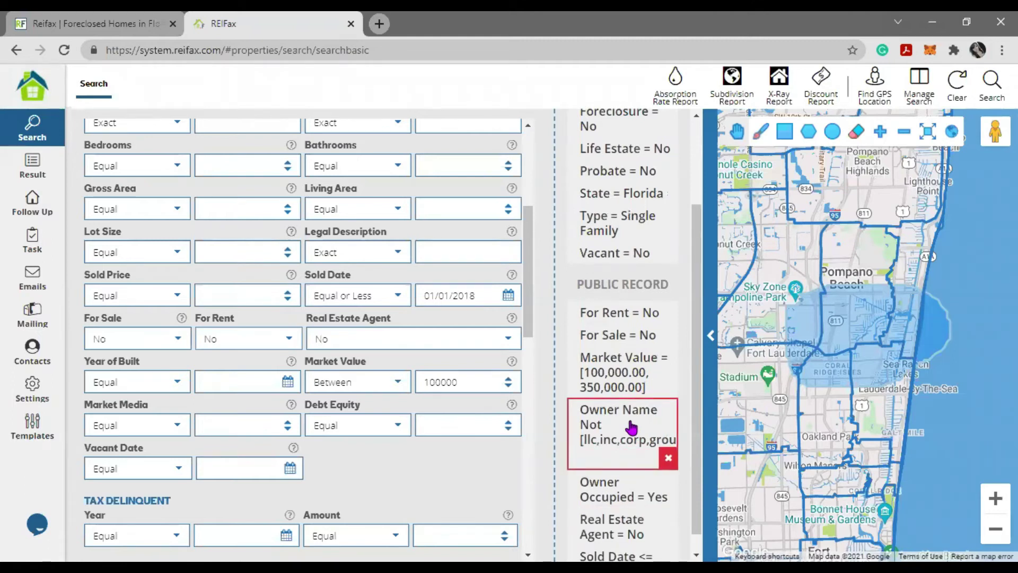
pyautogui.scroll(-5, 398, 479)
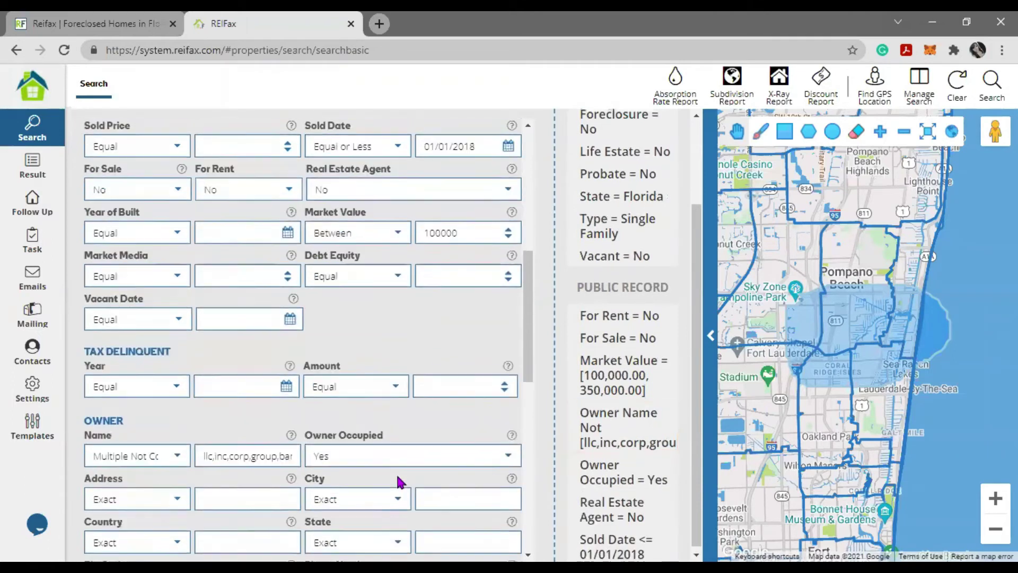
pyautogui.click(201, 304)
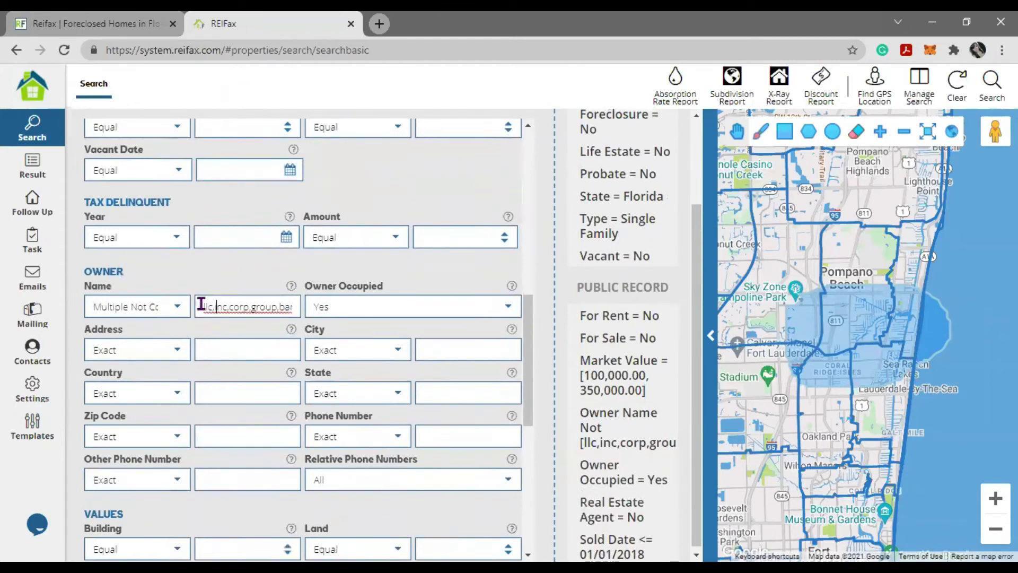
pyautogui.moveTo(201, 304); pyautogui.dragTo(245, 309)
pyautogui.click(255, 305)
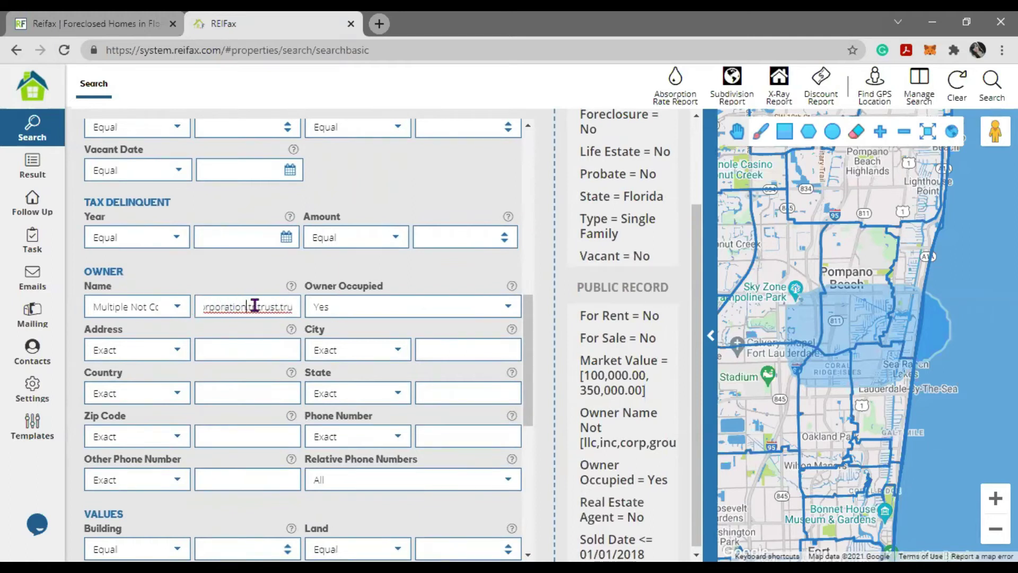
pyautogui.press('Left')
pyautogui.press('Left')
pyautogui.press('Left')
pyautogui.press('Left')
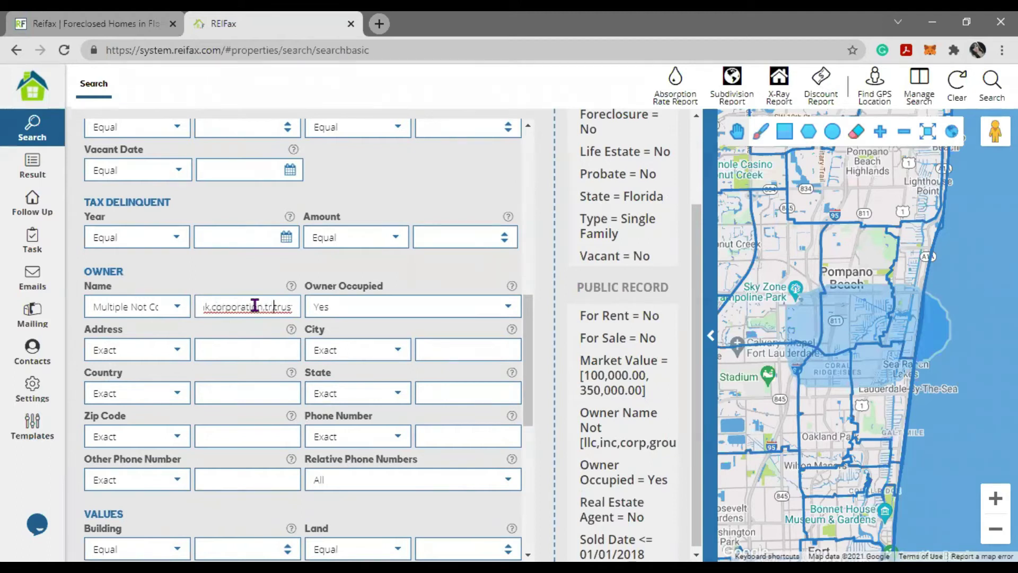
pyautogui.press('Right')
pyautogui.press('Right')
pyautogui.press('Right')
pyautogui.press('Right')
pyautogui.press('Right')
pyautogui.press('Right')
pyautogui.press('Right')
pyautogui.press('Right')
pyautogui.press('Right')
pyautogui.press('Right')
pyautogui.press('Right')
pyautogui.click(278, 306)
pyautogui.moveTo(292, 307); pyautogui.dragTo(182, 311)
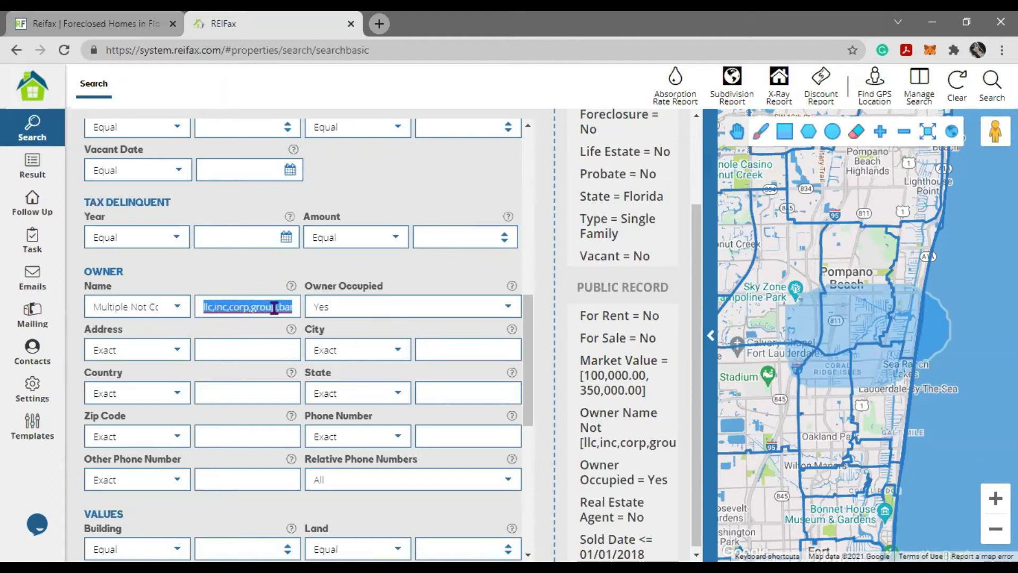
pyautogui.moveTo(96, 306); pyautogui.dragTo(170, 304)
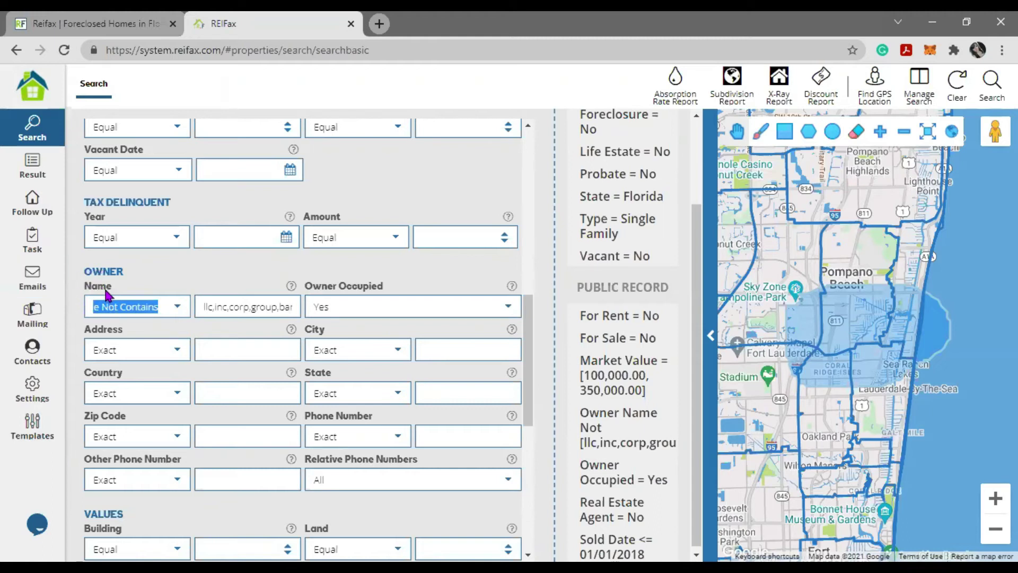
pyautogui.scroll(10, 125, 212)
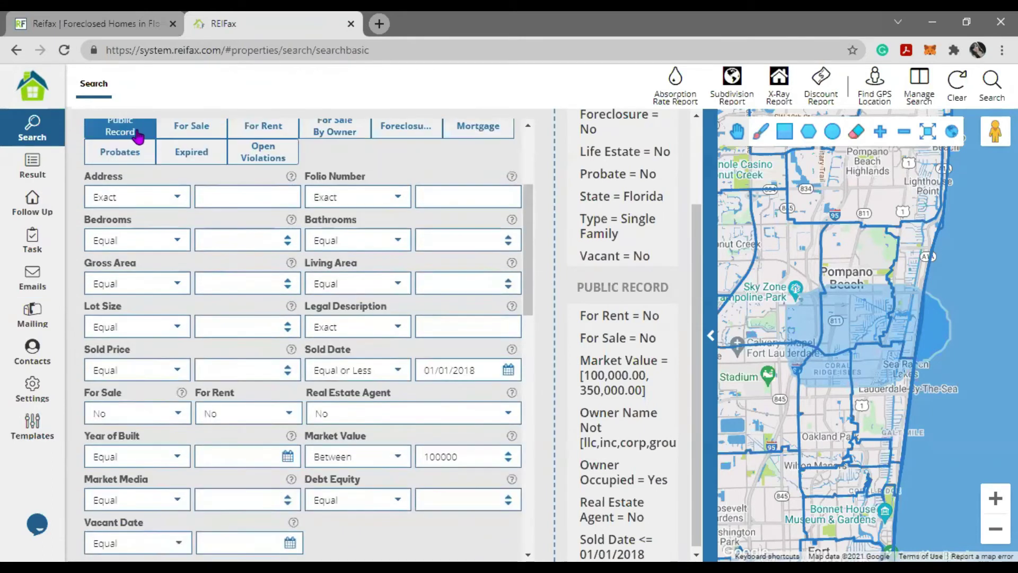
pyautogui.scroll(-6, 137, 274)
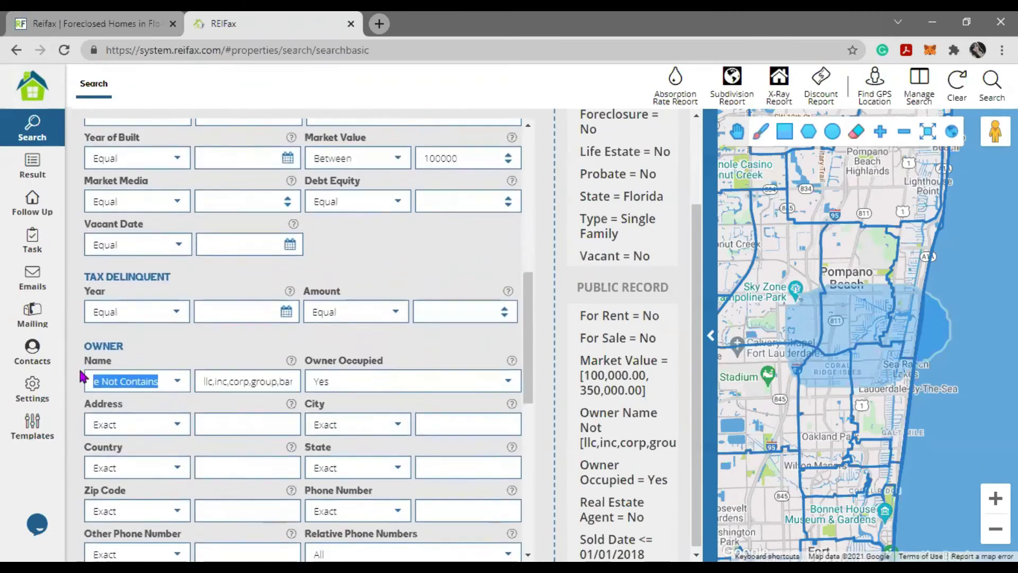
pyautogui.moveTo(594, 432)
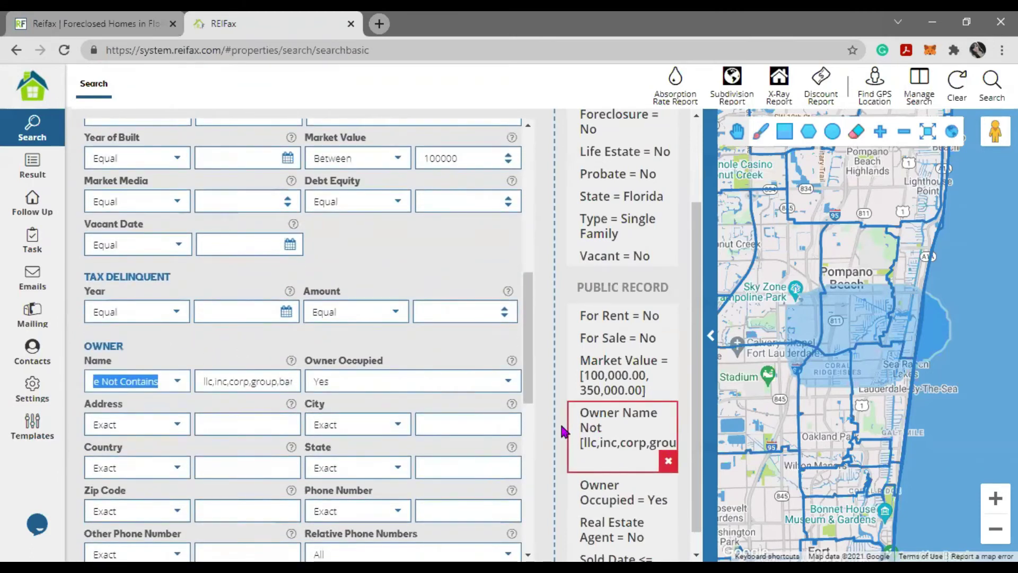
pyautogui.click(308, 381)
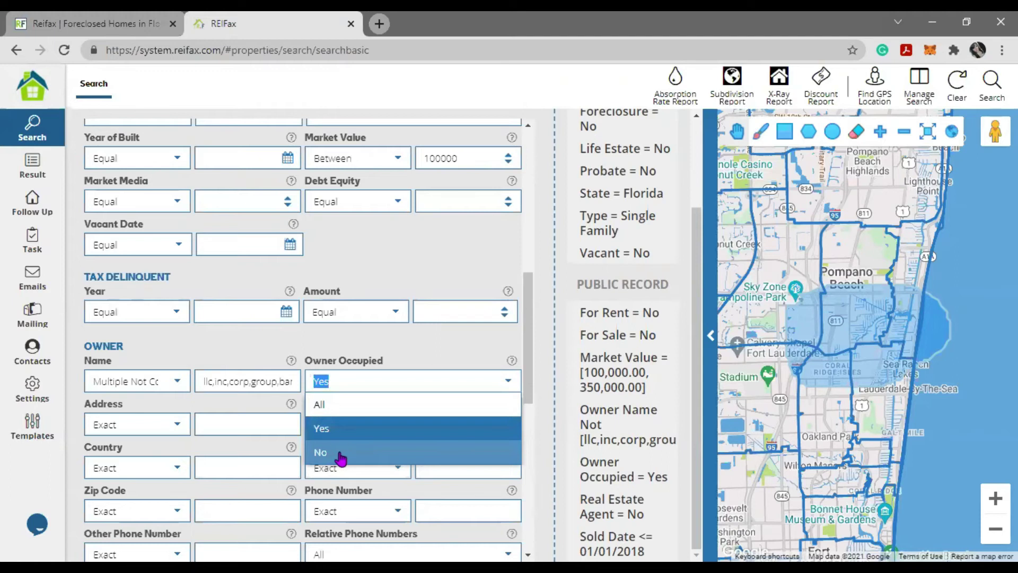
pyautogui.click(465, 354)
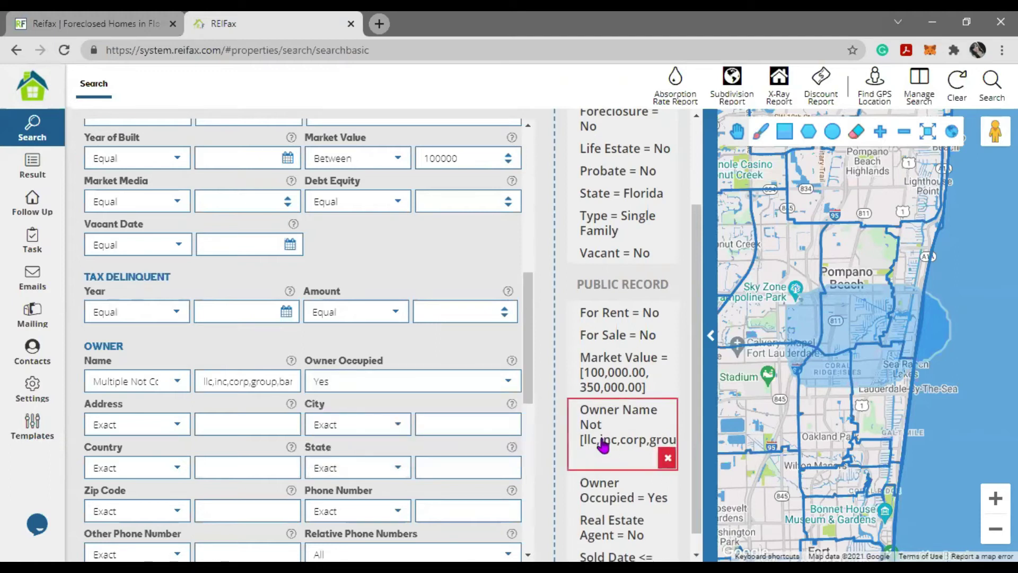
pyautogui.scroll(-1, 658, 466)
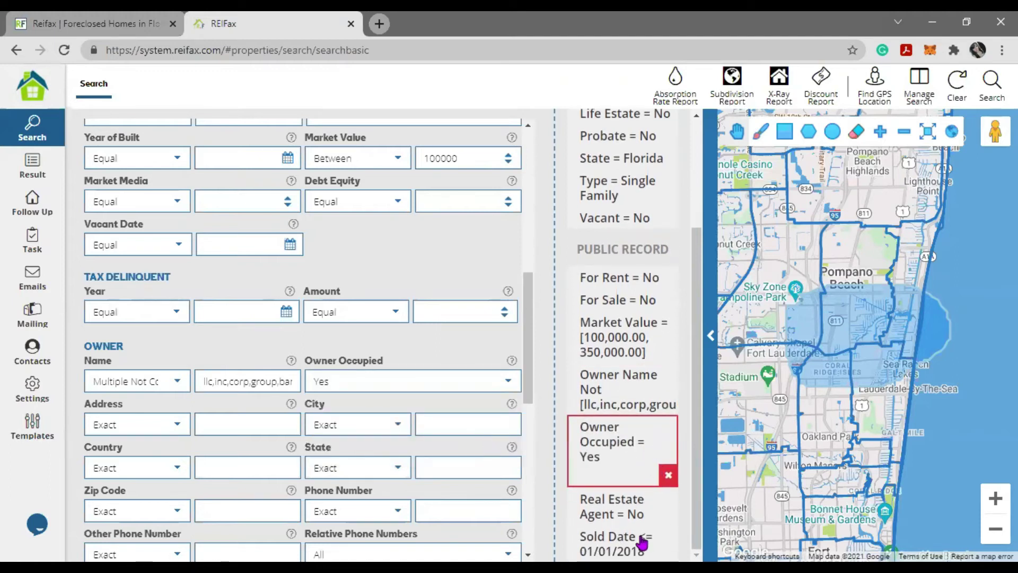
pyautogui.scroll(1, 643, 544)
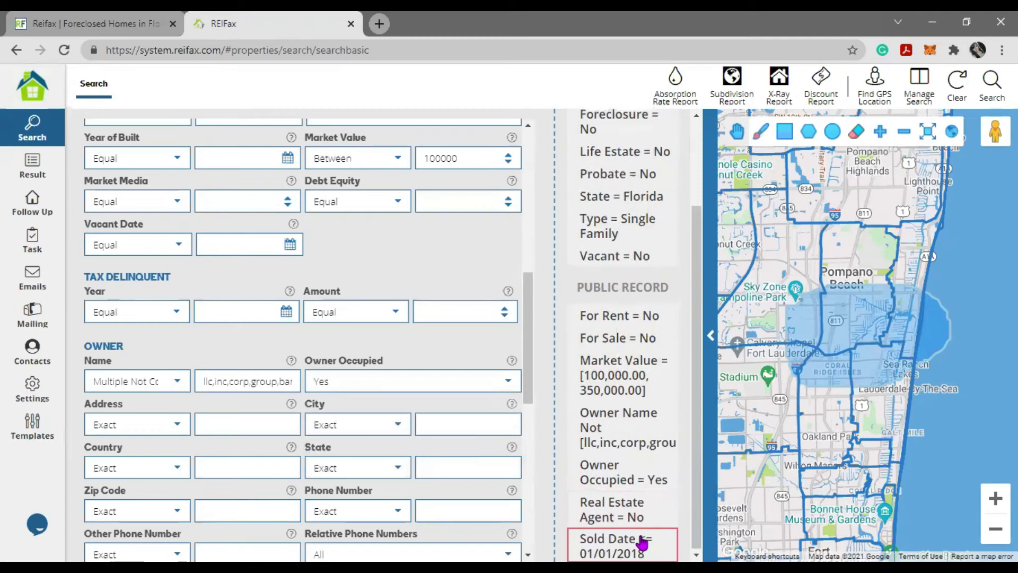
pyautogui.scroll(1, 432, 350)
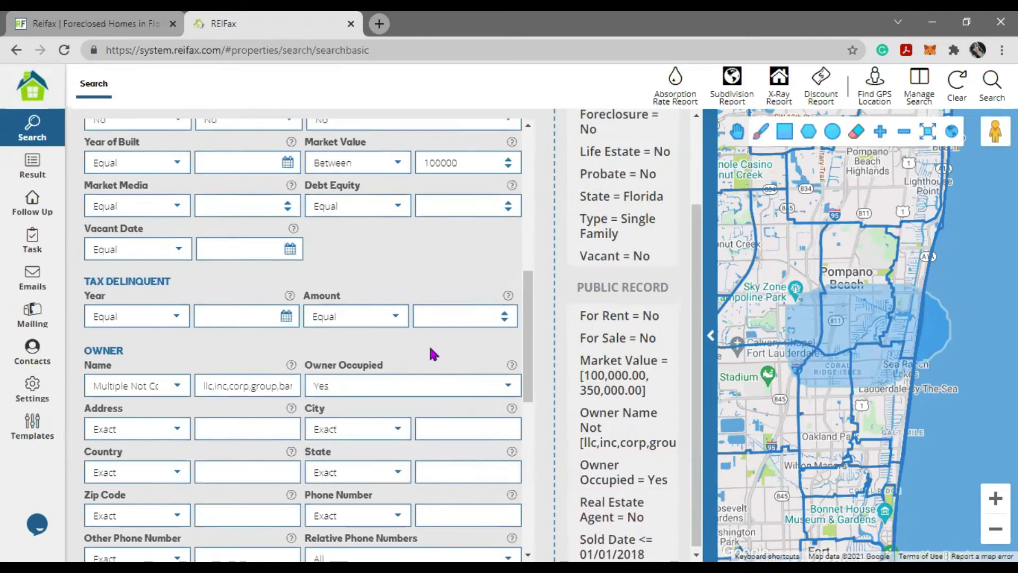
pyautogui.scroll(3, 434, 354)
pyautogui.moveTo(479, 222); pyautogui.dragTo(395, 227)
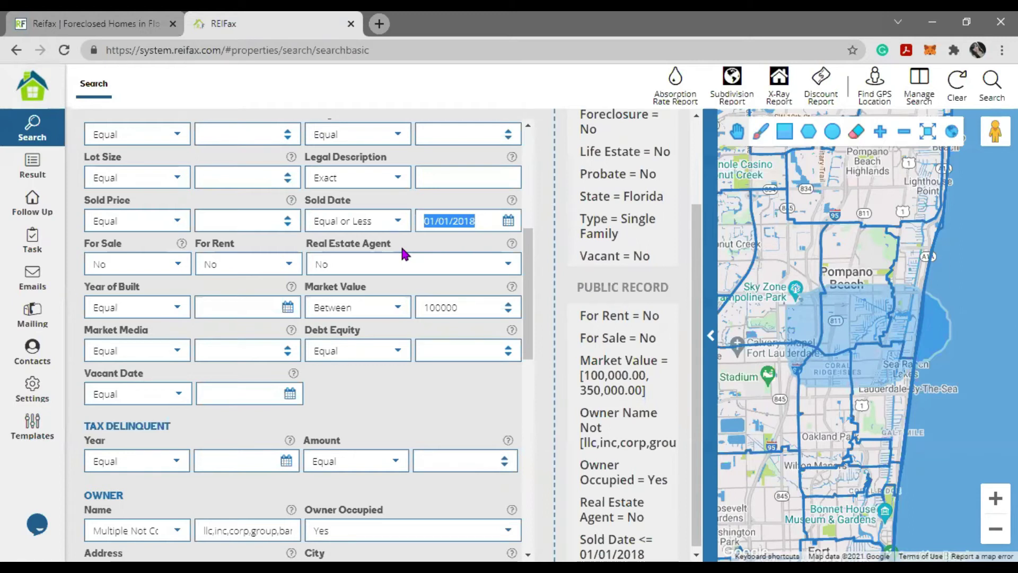
pyautogui.click(371, 221)
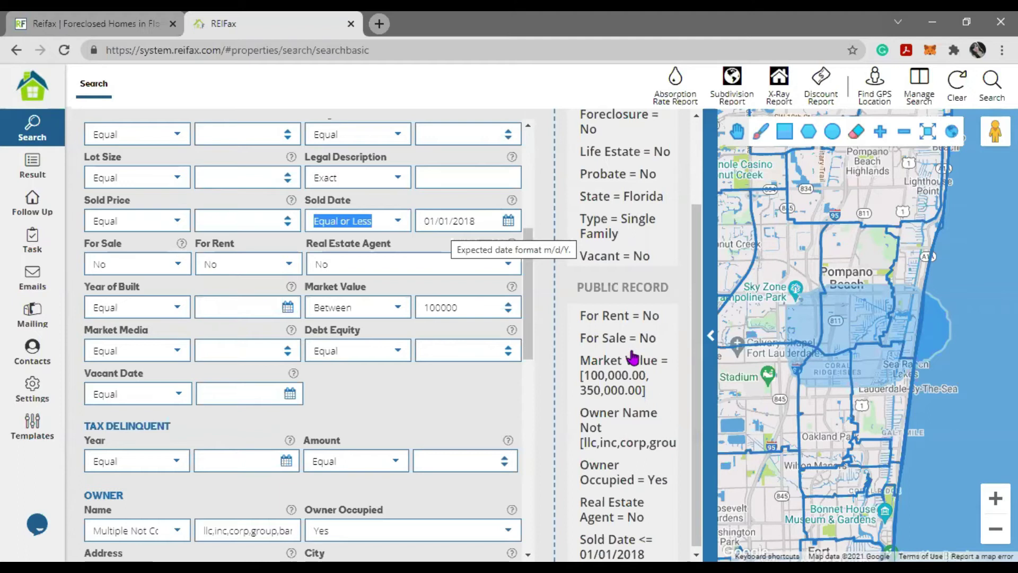
pyautogui.scroll(3, 633, 359)
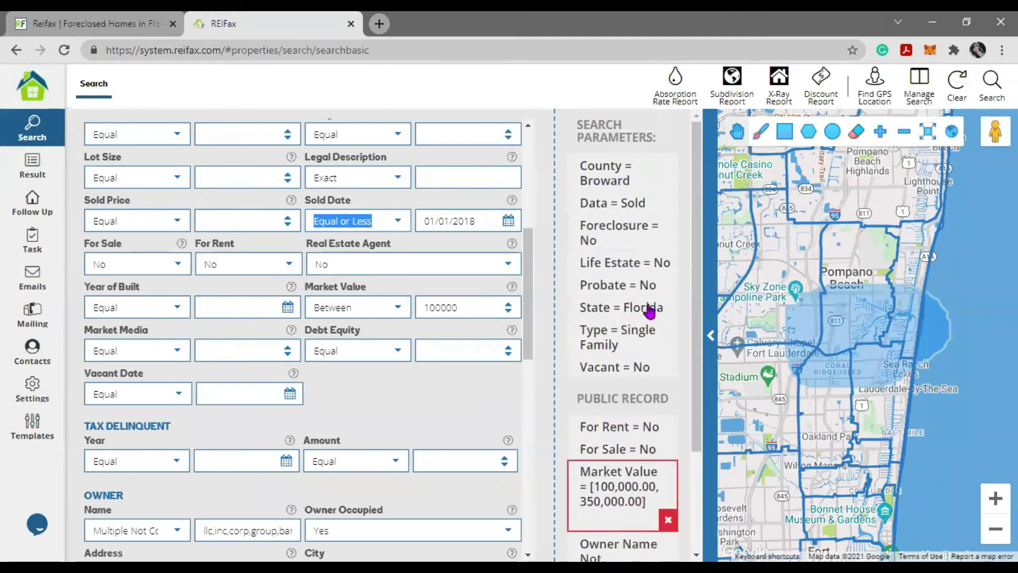
# - Run the Broward search with the drawn map area, getting 881 properties
pyautogui.click(995, 84)
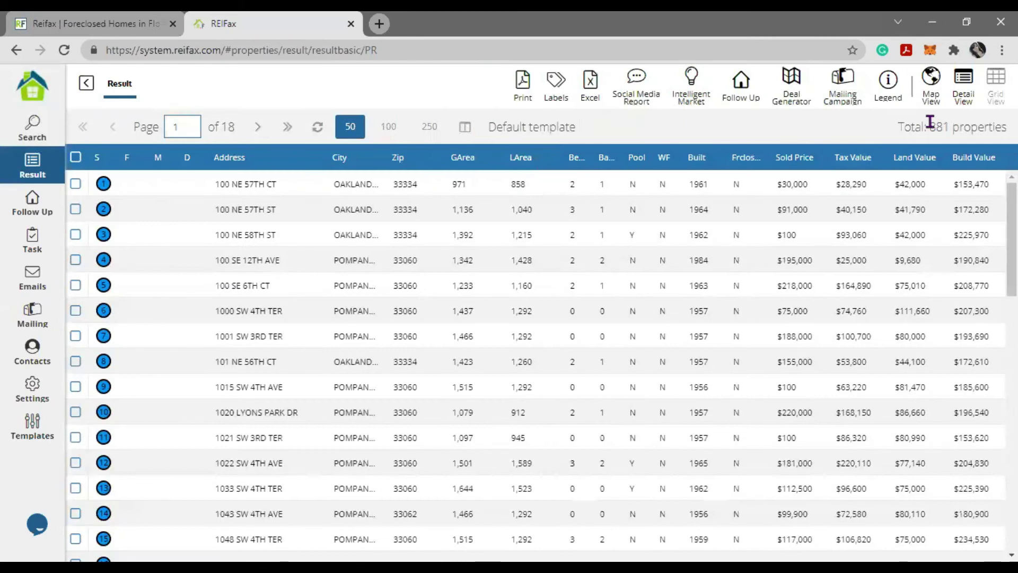
pyautogui.moveTo(929, 121); pyautogui.dragTo(1007, 127)
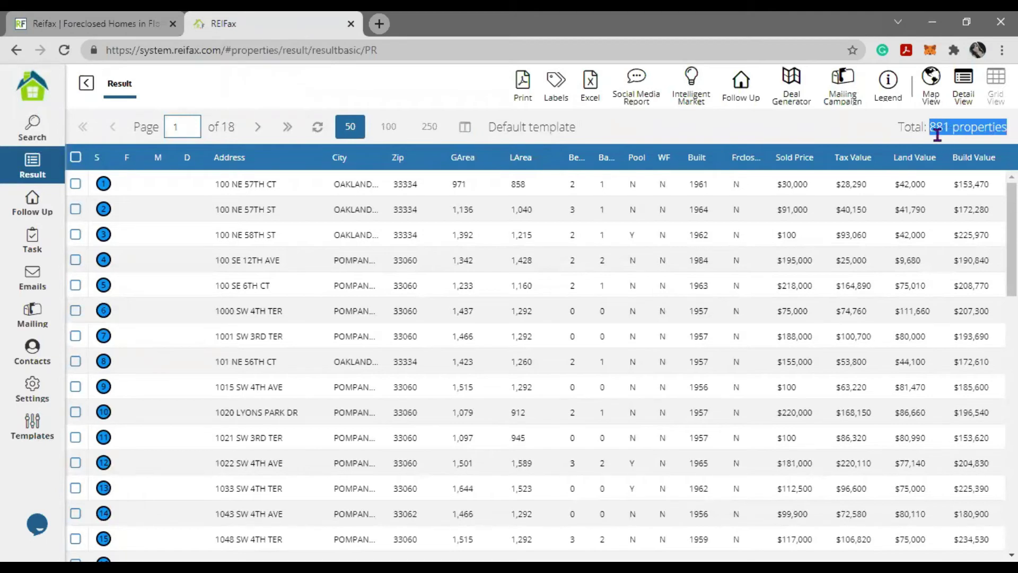
pyautogui.click(86, 84)
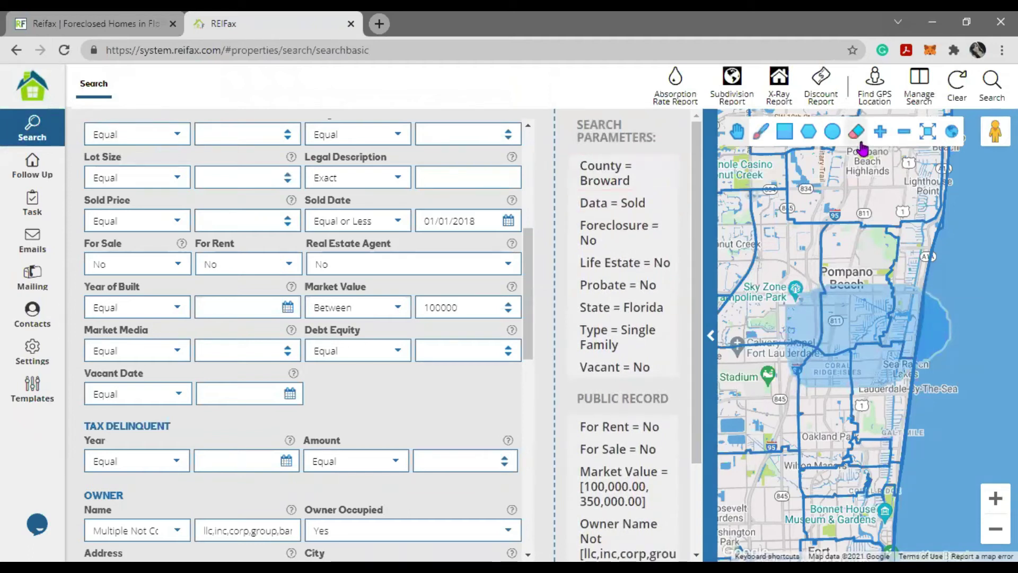
# - Rerun the search without the map area, getting 71,977 properties, then return to the form
pyautogui.click(992, 82)
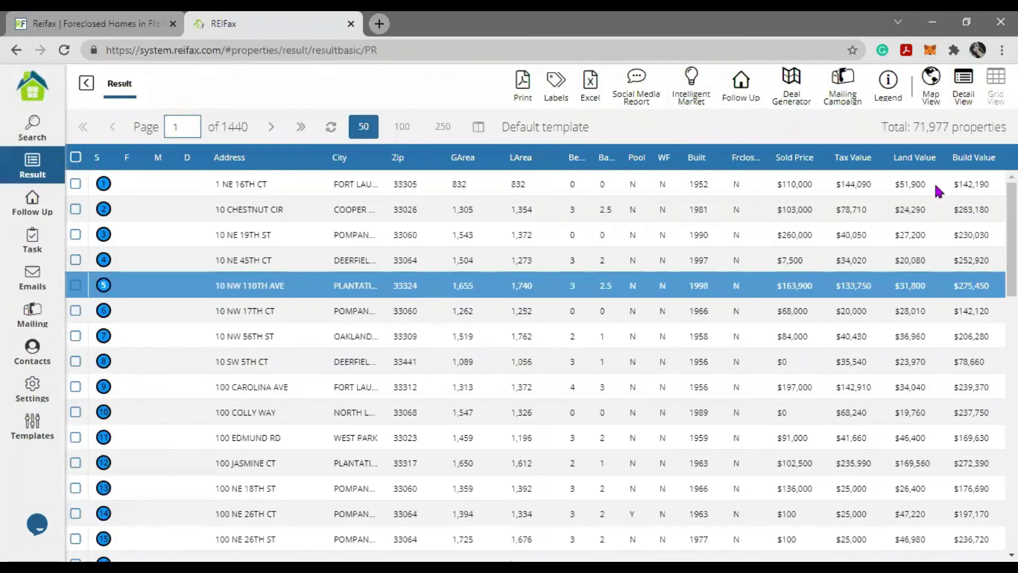
pyautogui.moveTo(913, 127); pyautogui.dragTo(1006, 127)
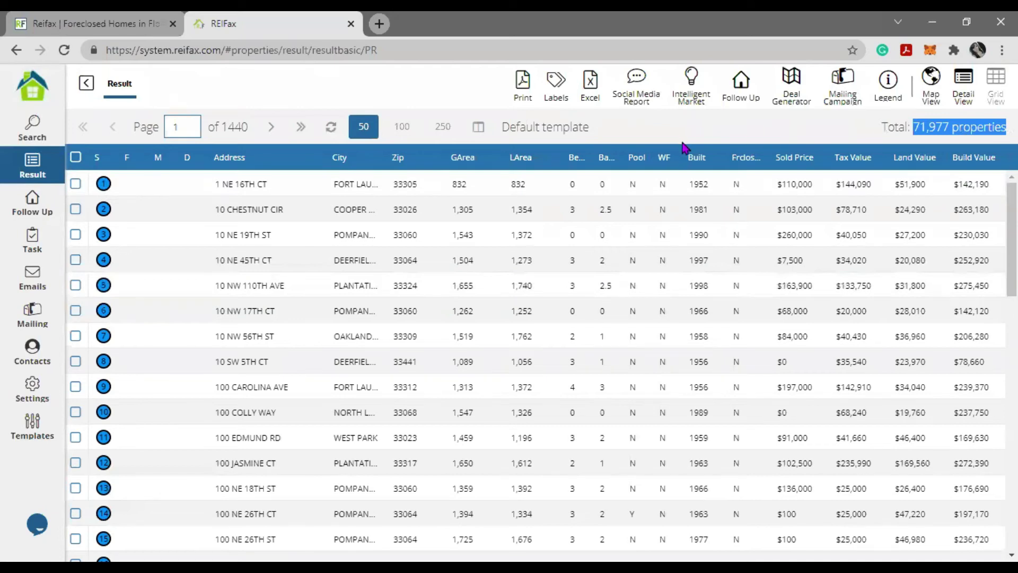
pyautogui.click(85, 85)
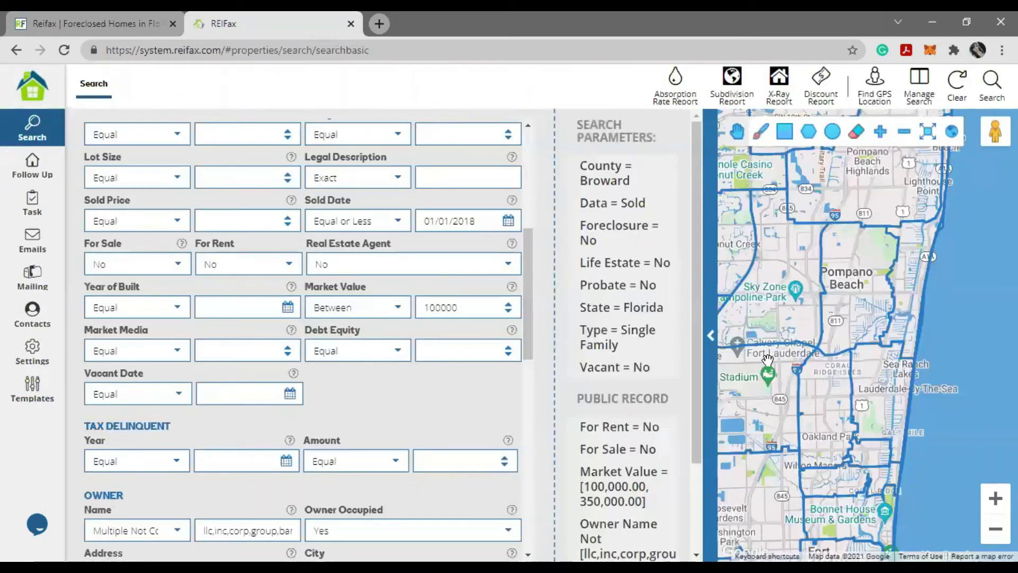
# - Search with zip code 33024, getting 4,605 properties
pyautogui.scroll(6, 364, 341)
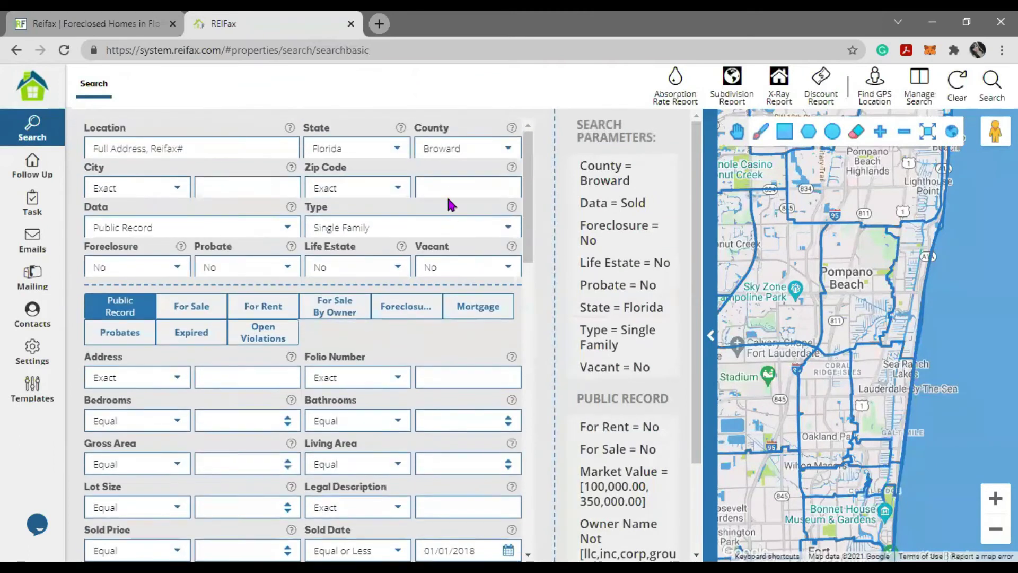
pyautogui.write('33024')
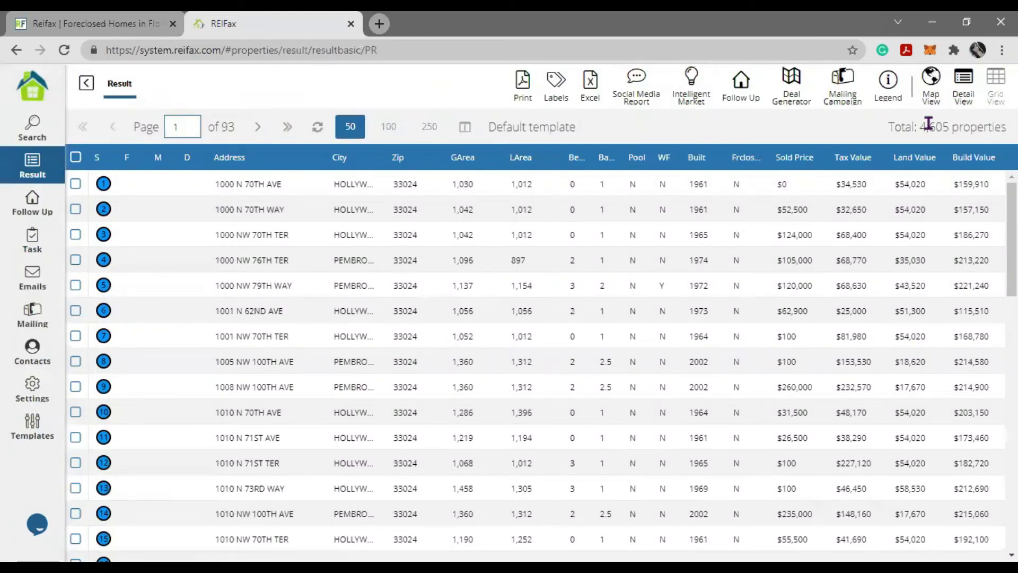
pyautogui.moveTo(935, 126); pyautogui.dragTo(1006, 129)
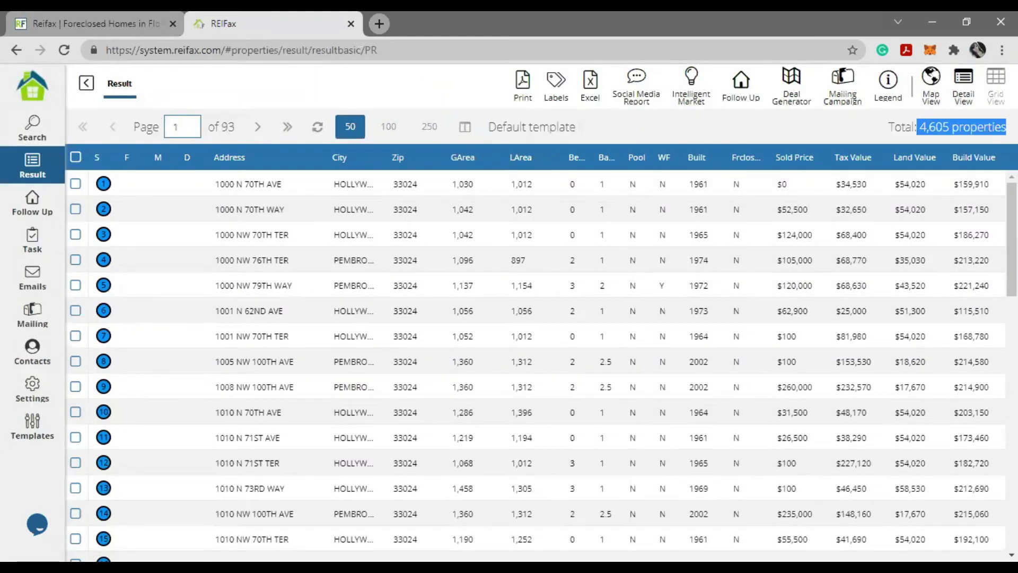
pyautogui.click(86, 85)
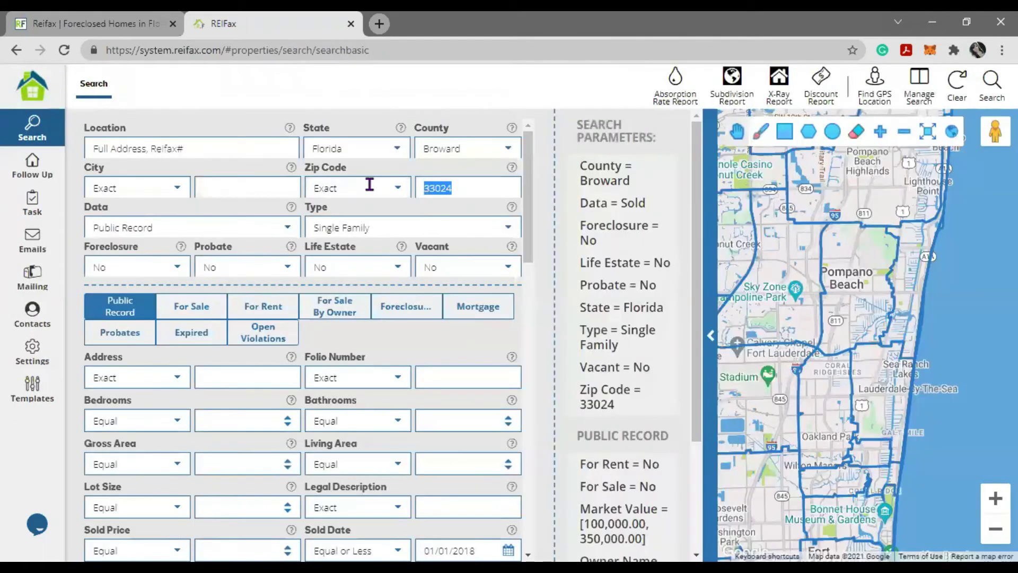
# - Replace the zip with city 'pompano beach' and search, getting 4,700 properties
pyautogui.press('BackSpace')
pyautogui.click(207, 184)
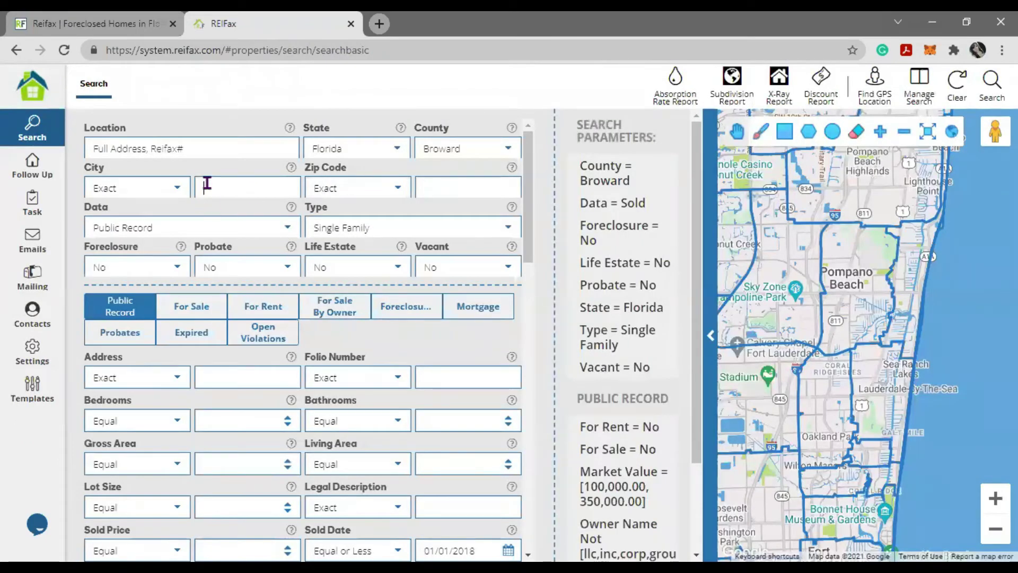
pyautogui.write('pompa')
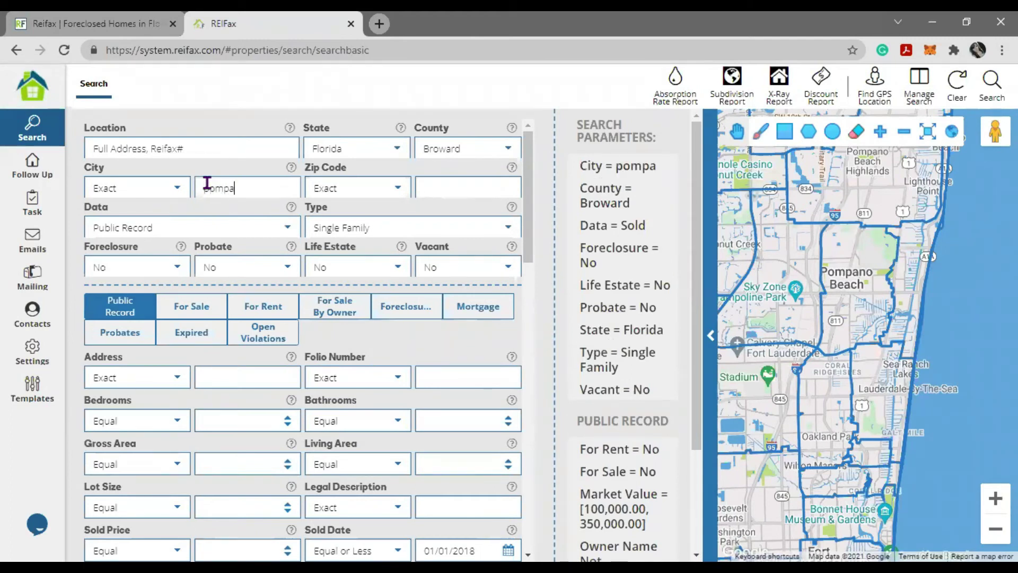
pyautogui.write('no beah')
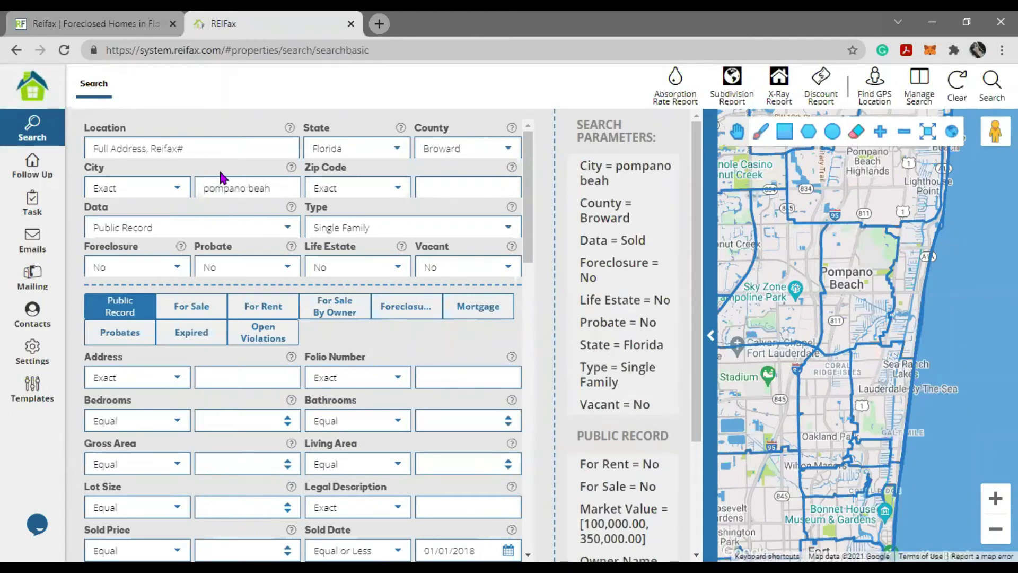
pyautogui.press('BackSpace')
pyautogui.write('ch')
pyautogui.click(992, 84)
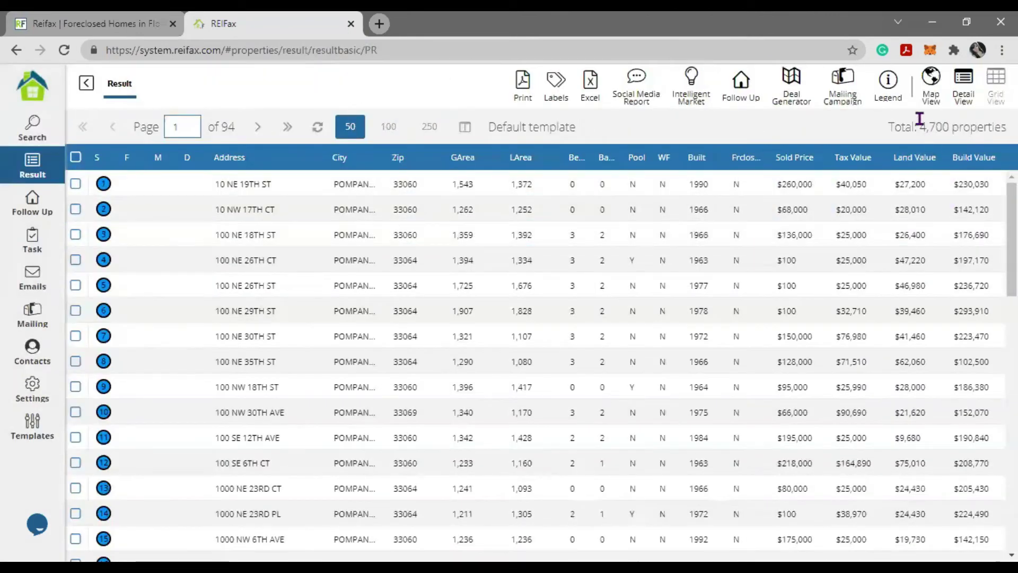
pyautogui.moveTo(920, 122); pyautogui.dragTo(1006, 127)
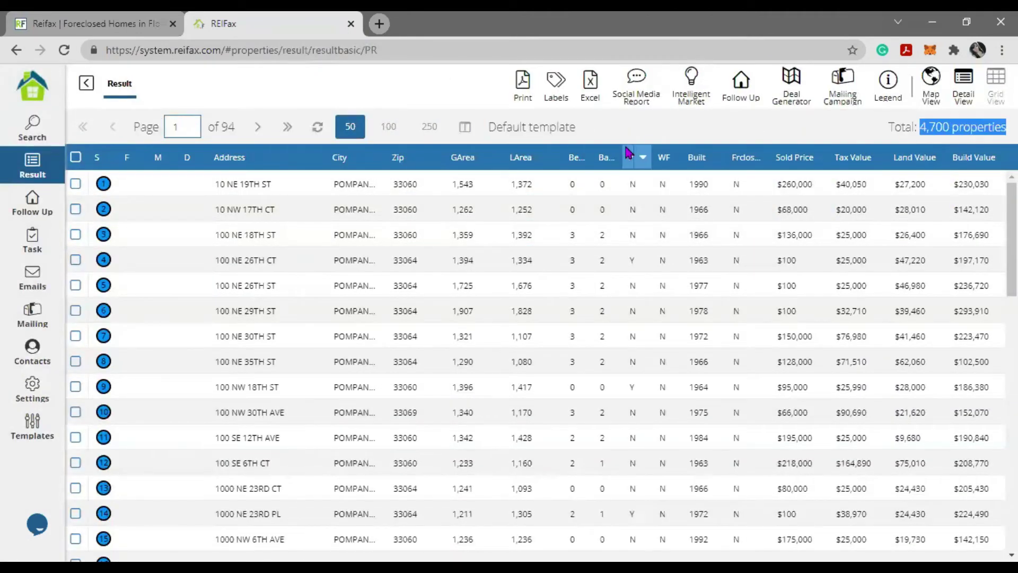
pyautogui.click(87, 83)
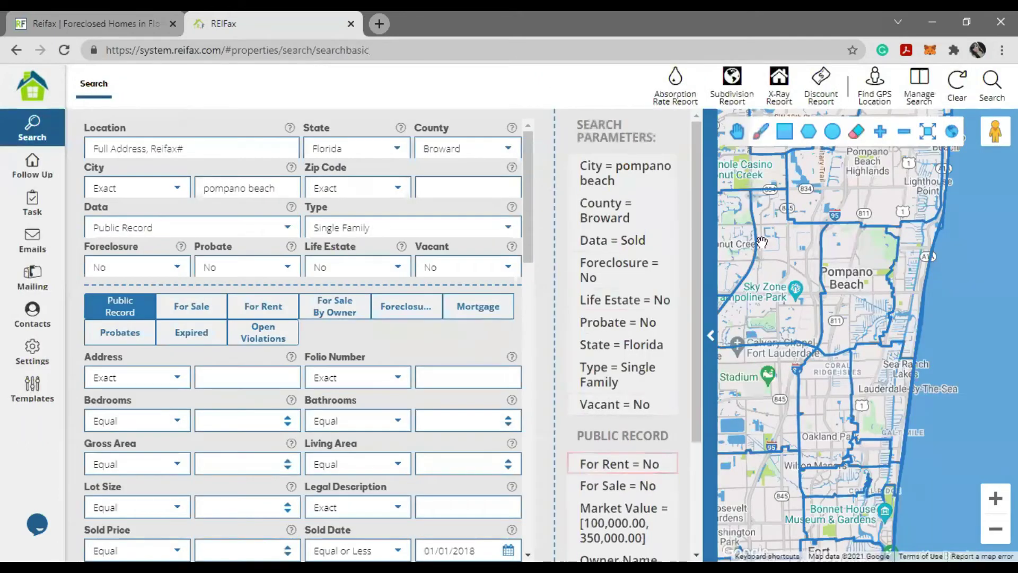
pyautogui.click(919, 86)
# - Load the Off Market Broward SFH saved search and check its Foreclosure criterion is No
pyautogui.click(395, 320)
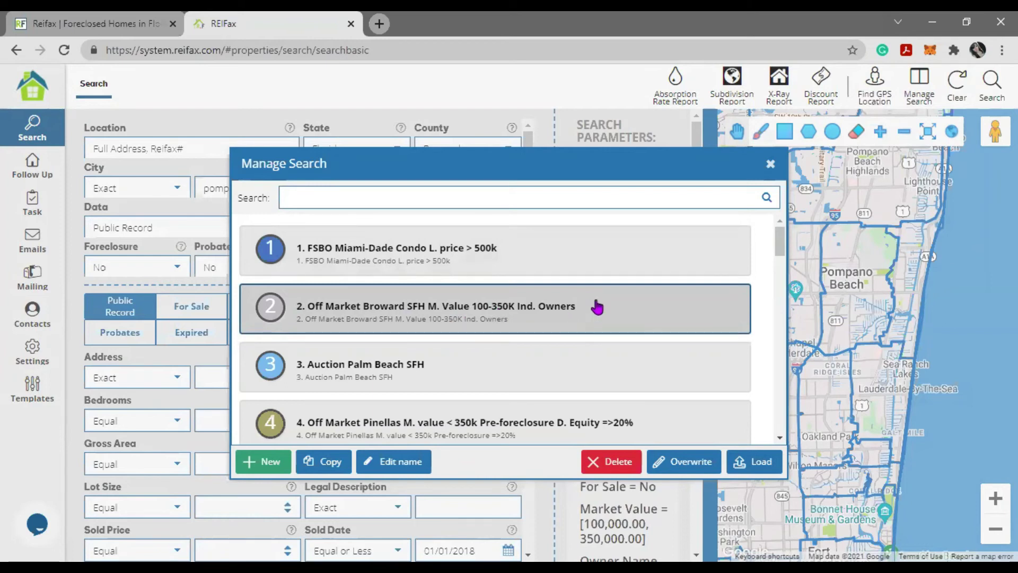
pyautogui.click(770, 165)
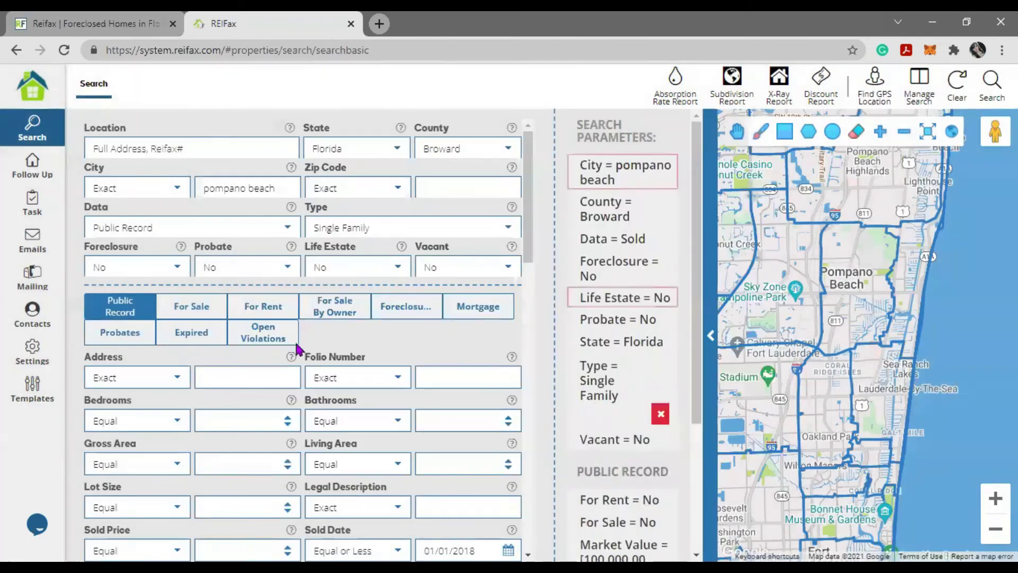
pyautogui.moveTo(129, 268); pyautogui.dragTo(48, 276)
# - Review the Probate, Life Estate and Vacant criteria, then bring the saved searches list back up
pyautogui.press('Tab')
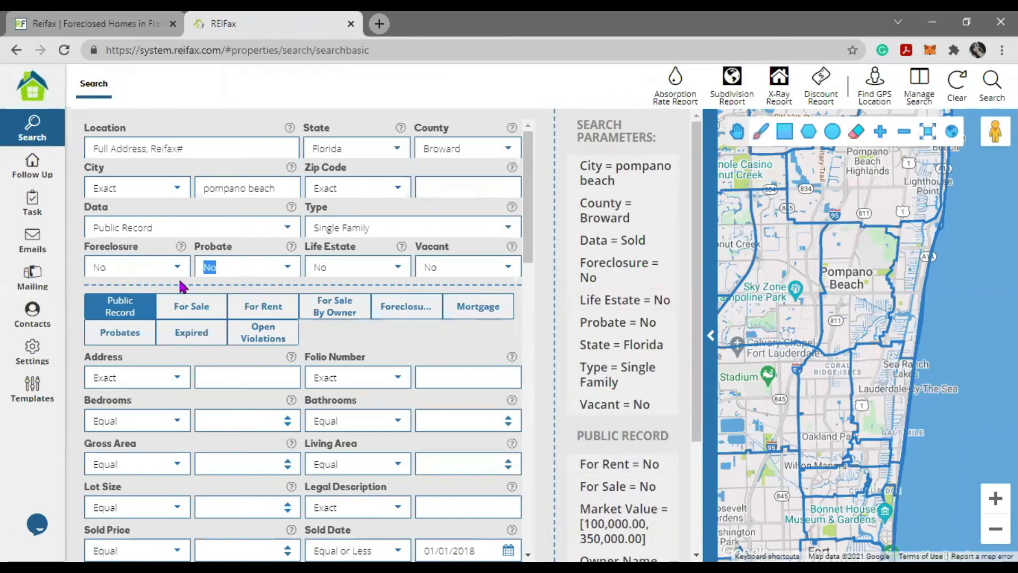
pyautogui.press('Tab')
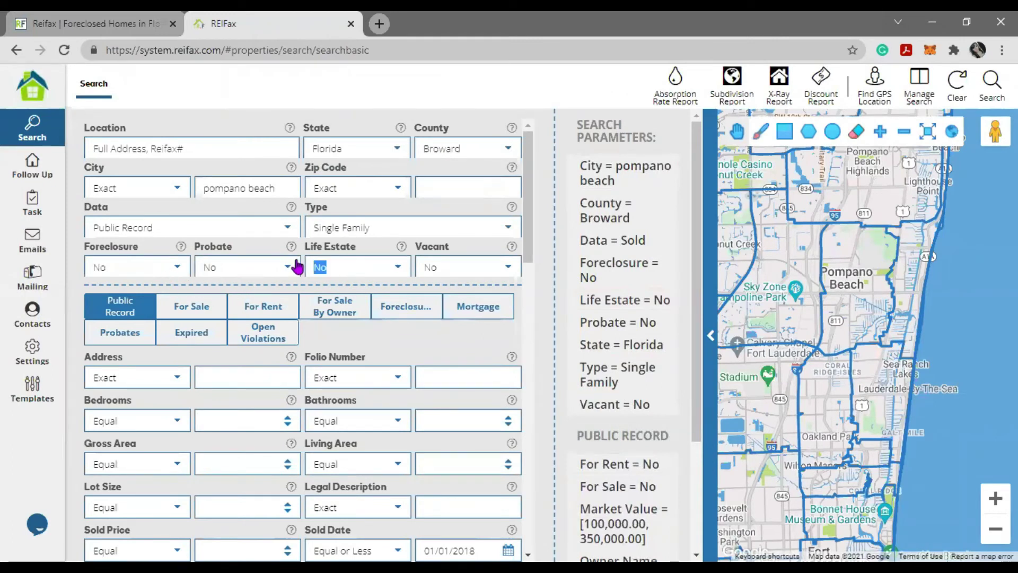
pyautogui.press('Tab')
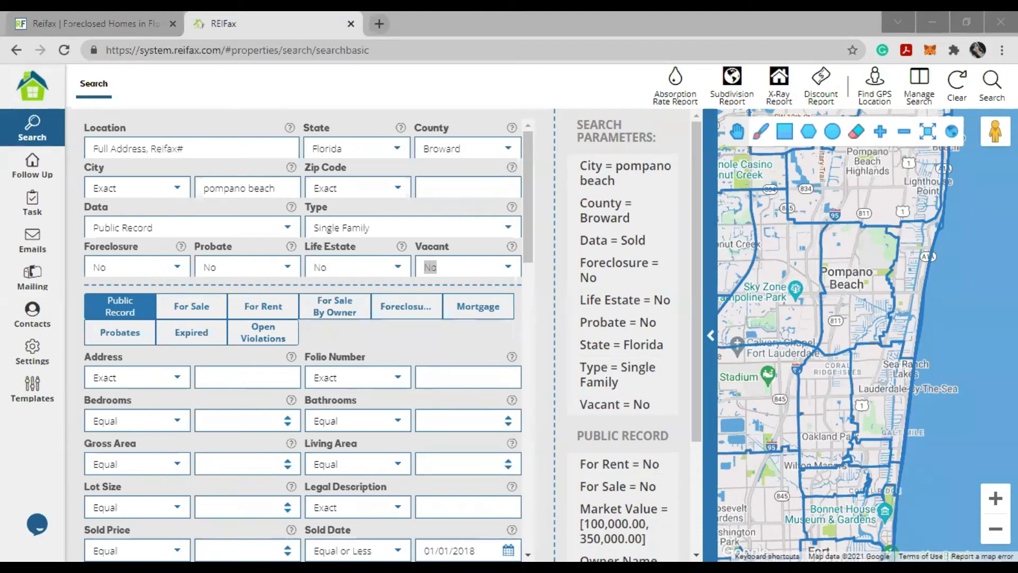
pyautogui.click(922, 81)
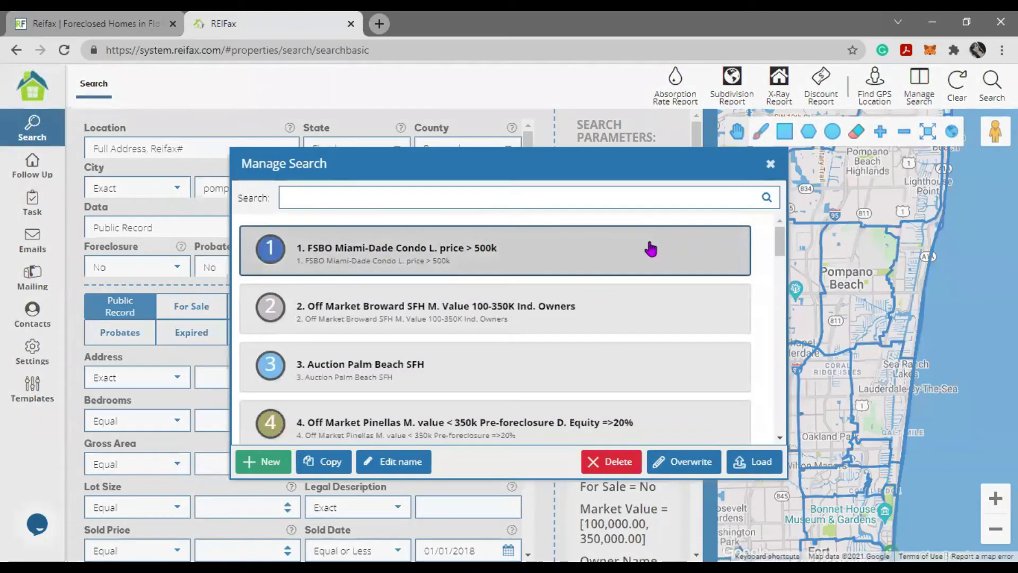
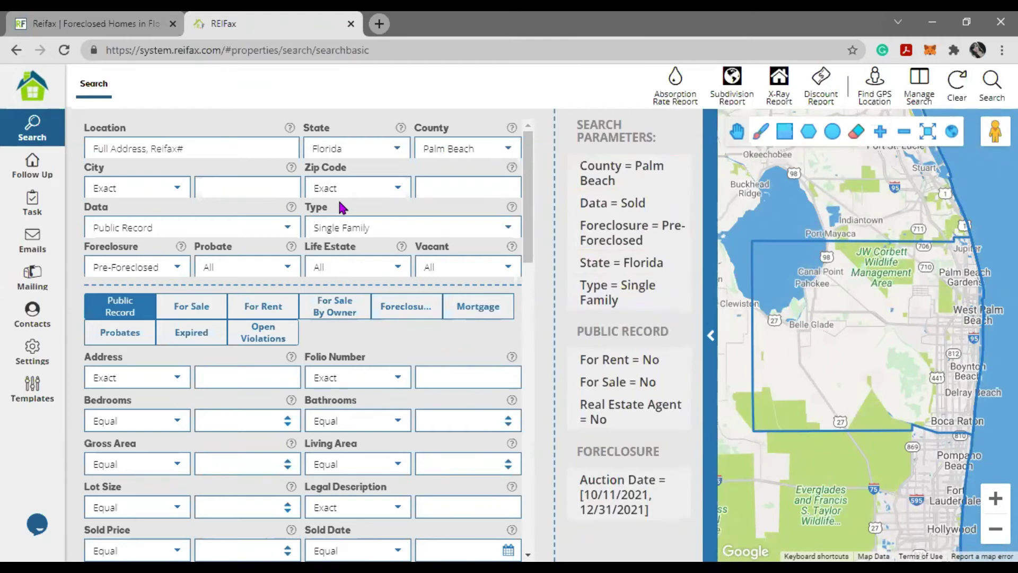
# - Run the Palm Beach pre-foreclosure search and note the total of 78 properties
pyautogui.moveTo(634, 365)
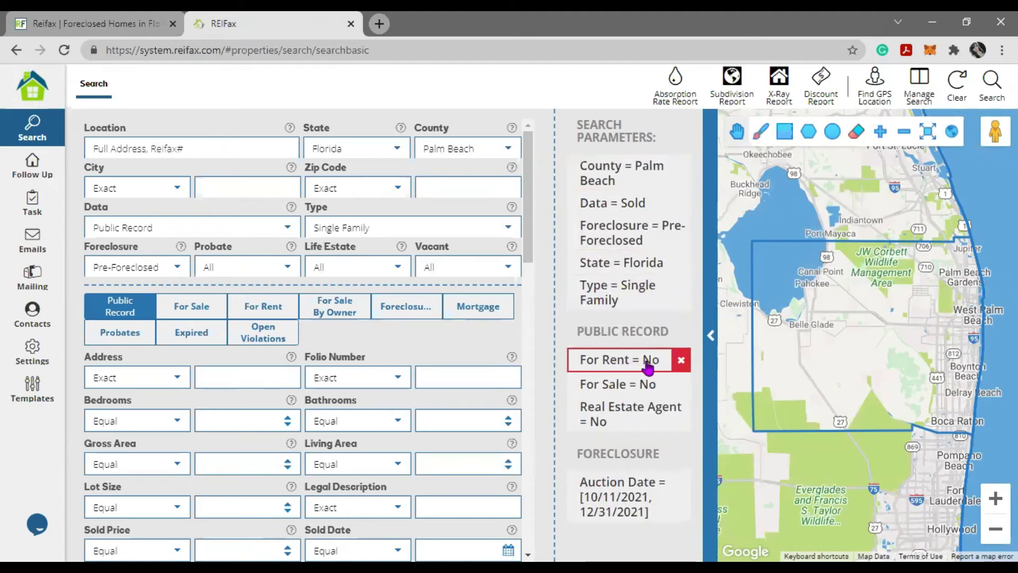
pyautogui.moveTo(653, 419)
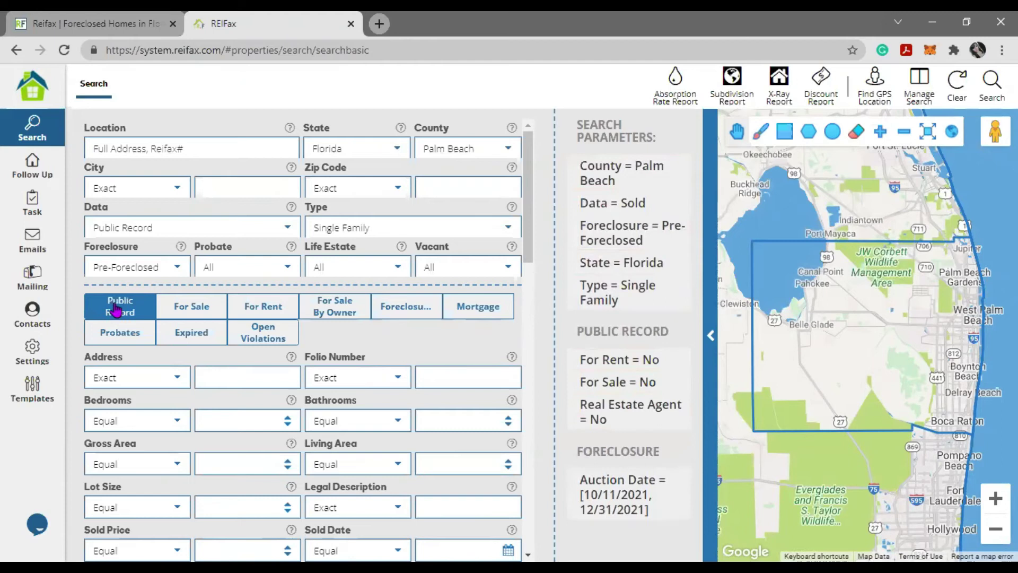
pyautogui.scroll(-3, 146, 411)
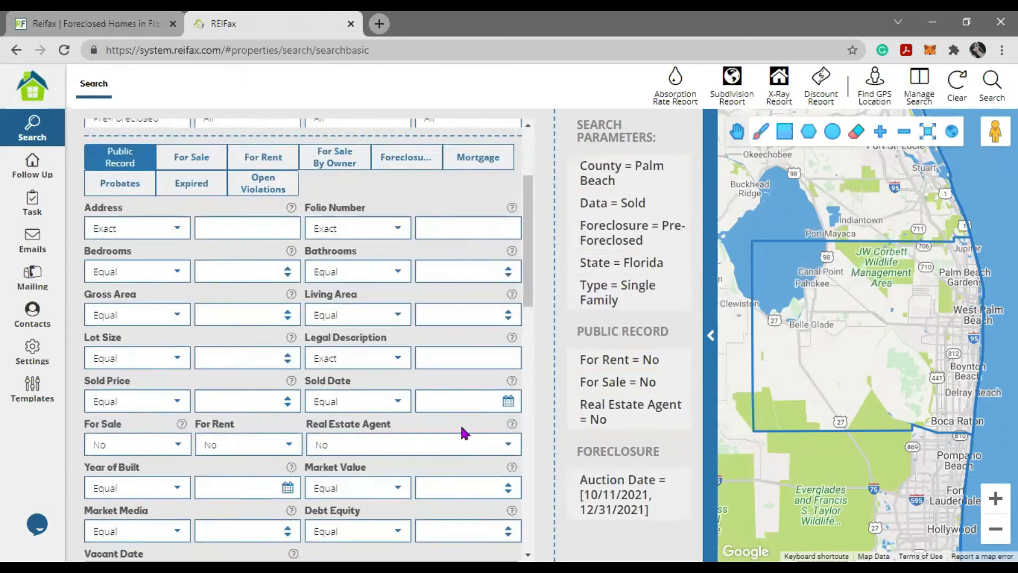
pyautogui.moveTo(658, 392)
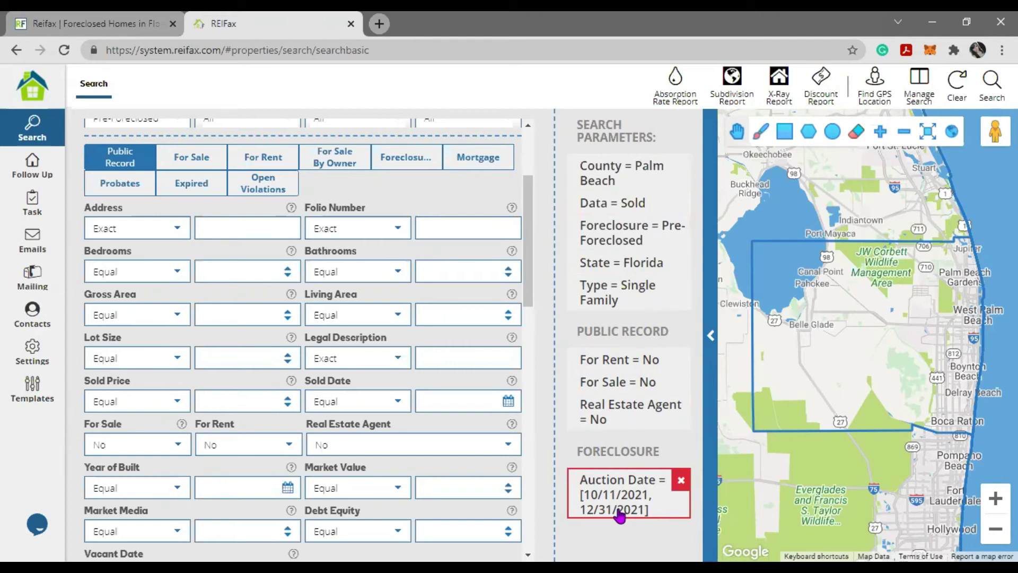
pyautogui.click(991, 85)
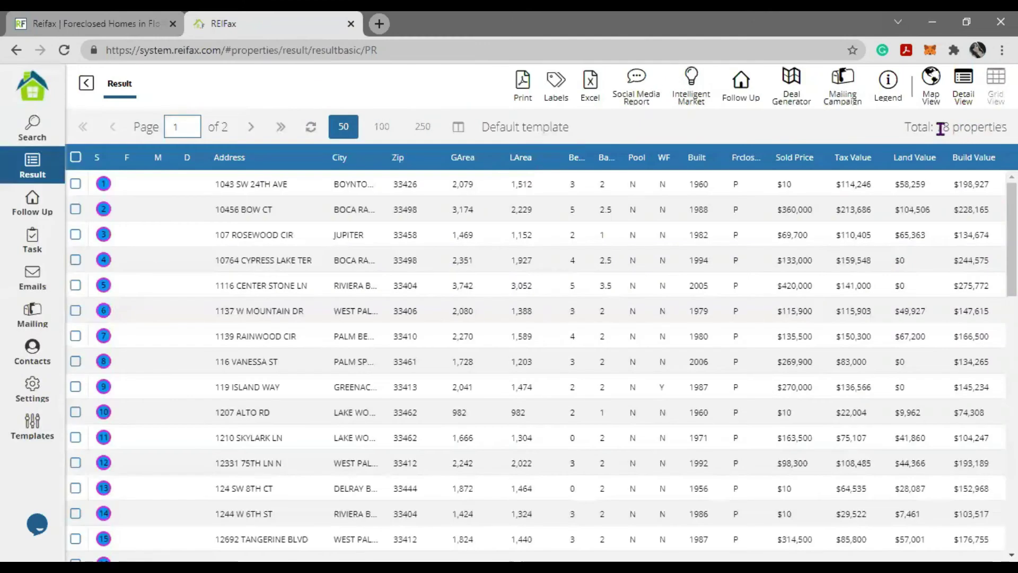
pyautogui.moveTo(936, 128); pyautogui.dragTo(1007, 127)
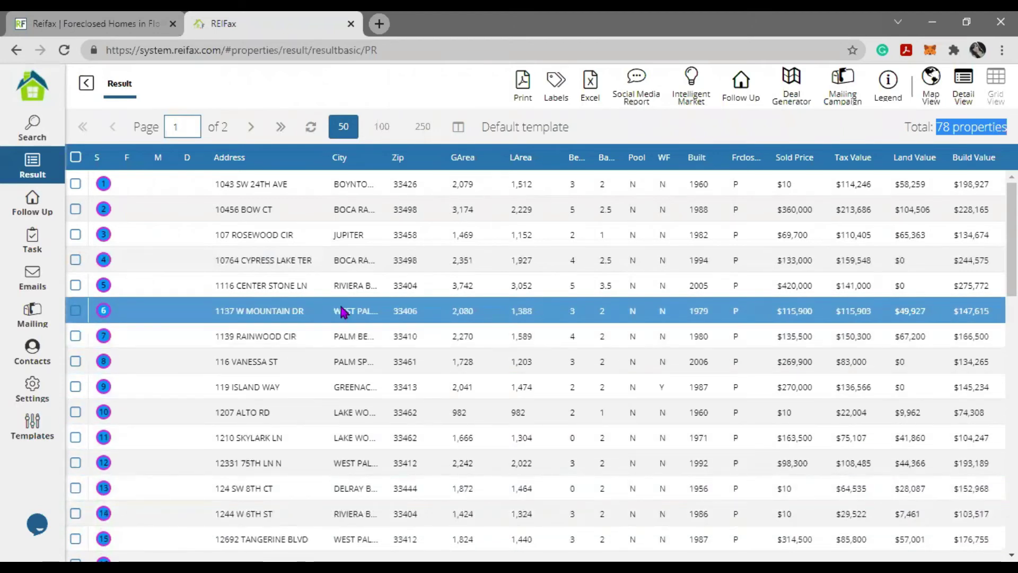
pyautogui.click(327, 271)
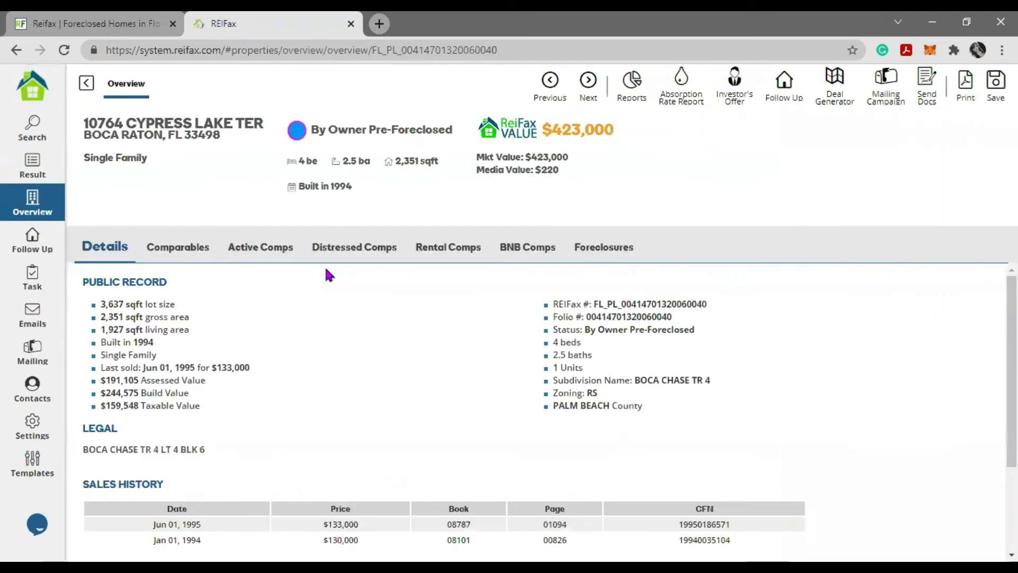
pyautogui.click(610, 255)
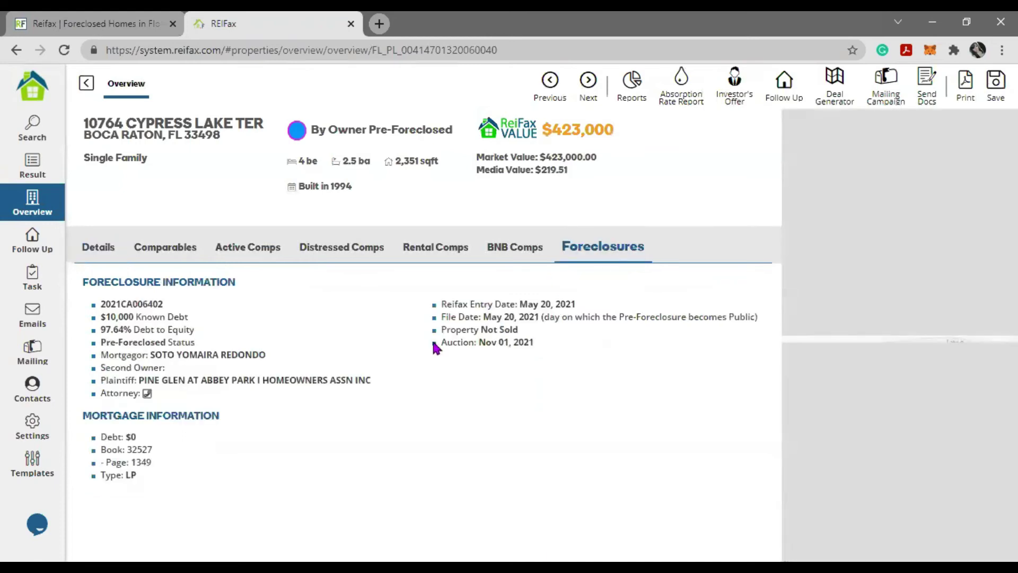
pyautogui.moveTo(442, 346); pyautogui.dragTo(555, 350)
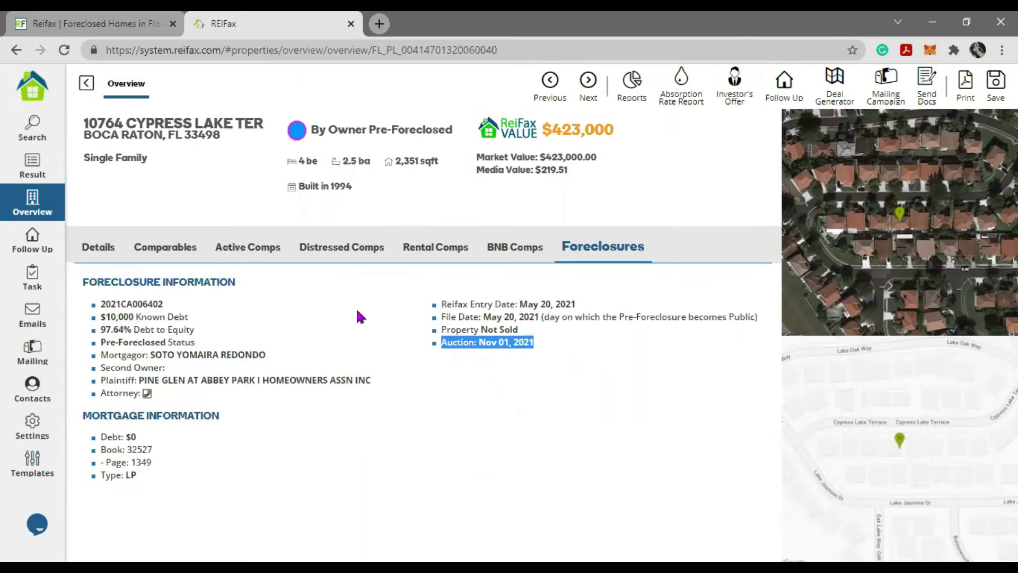
pyautogui.click(85, 84)
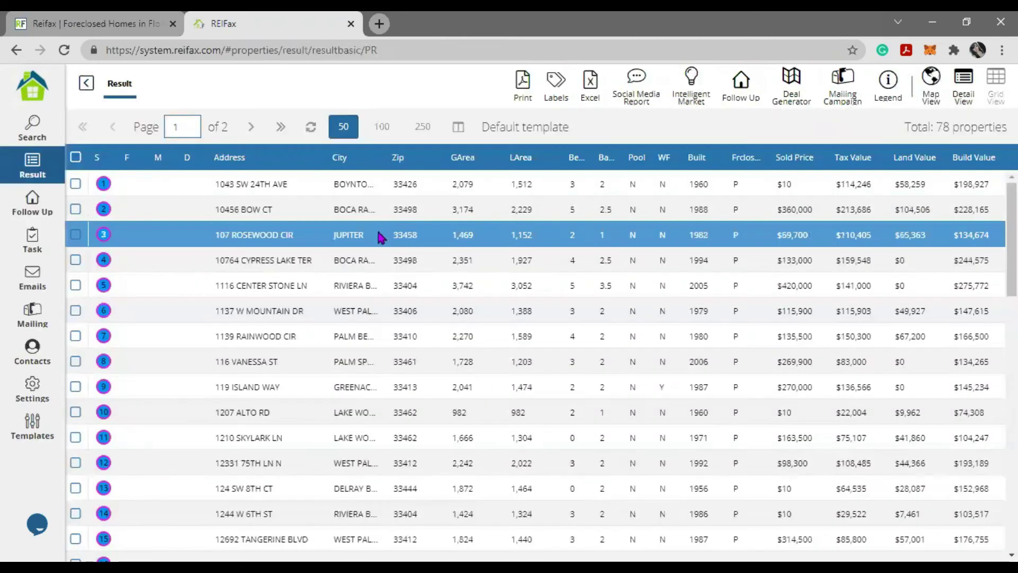
pyautogui.doubleClick(388, 408)
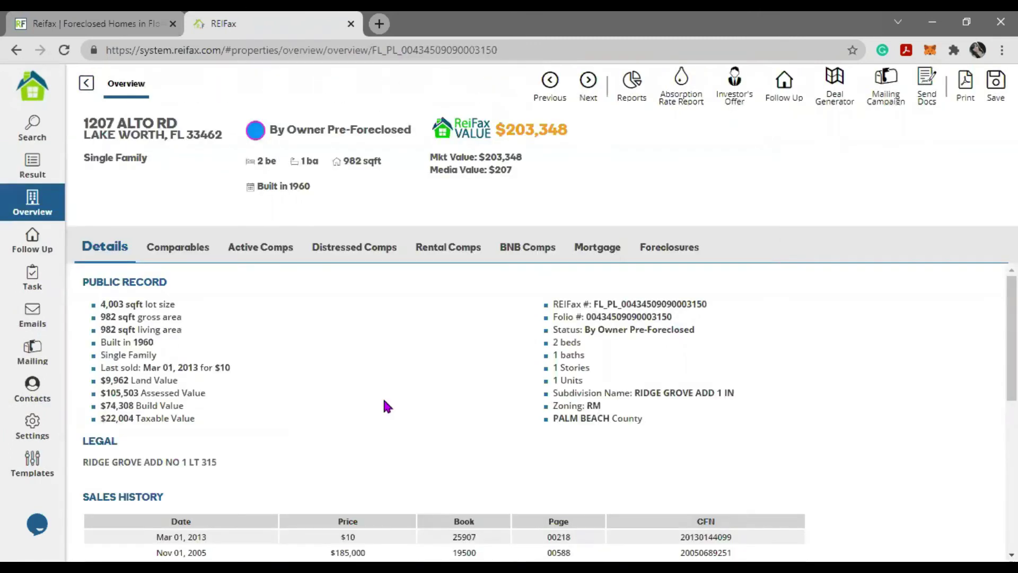
pyautogui.click(651, 250)
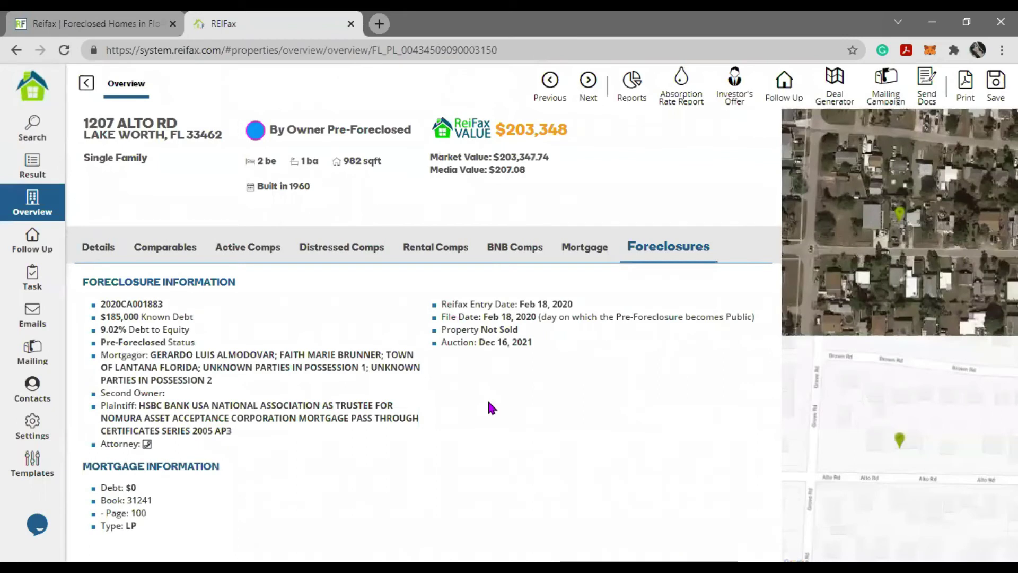
pyautogui.moveTo(440, 340); pyautogui.dragTo(562, 345)
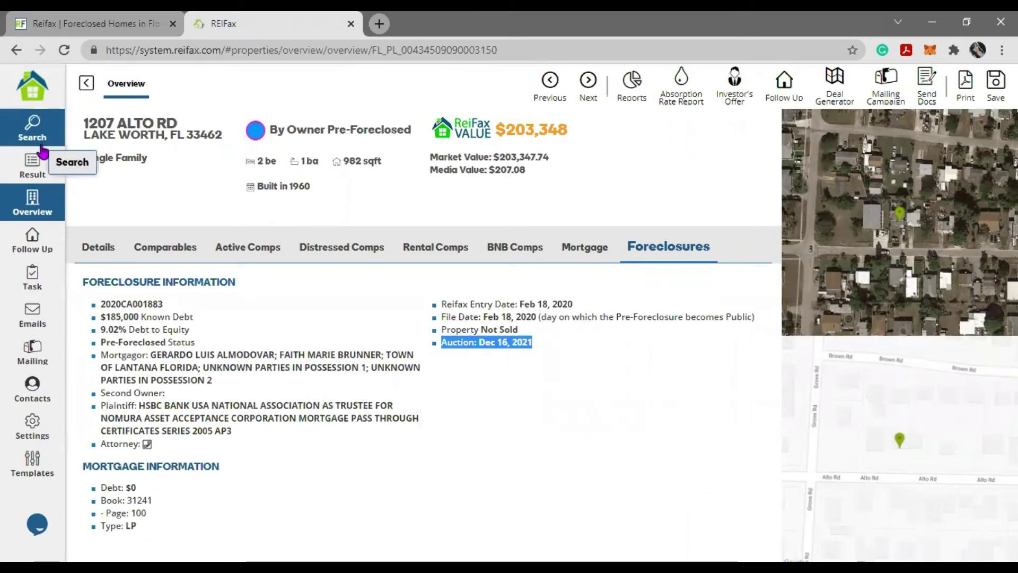
pyautogui.click(87, 83)
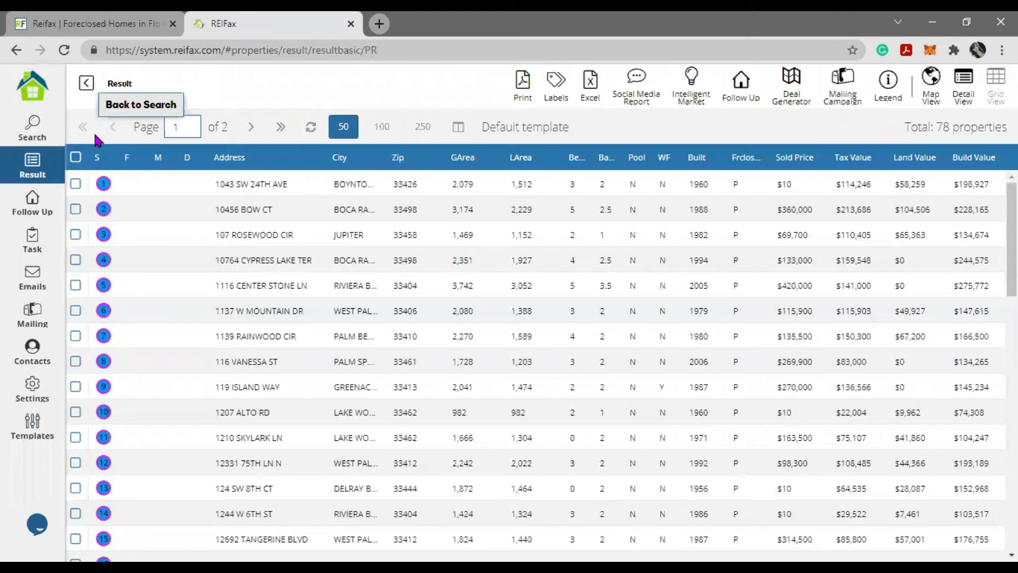
# - Return to the search form and check the Pre-Foreclosed foreclosure criterion
pyautogui.click(31, 127)
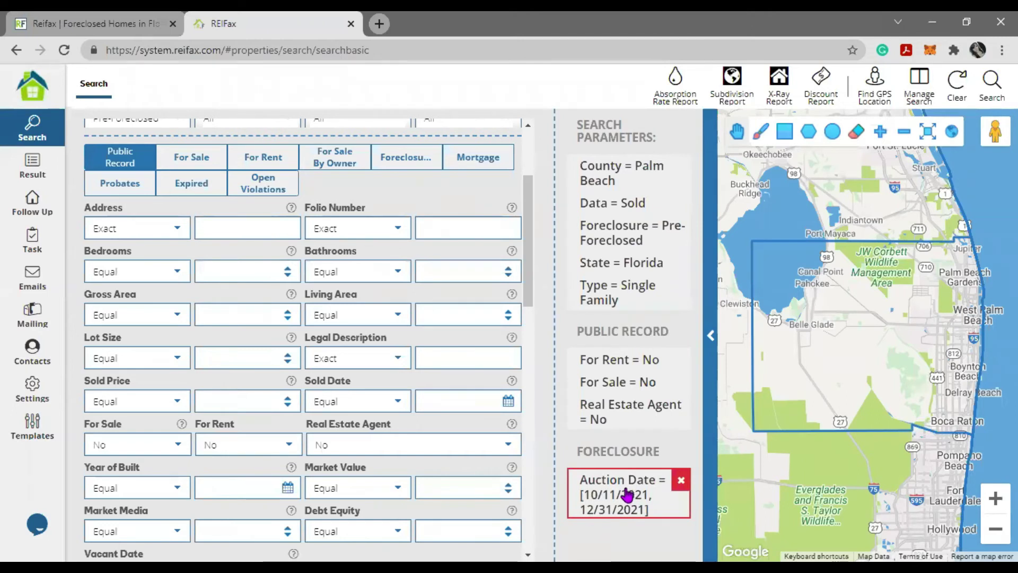
pyautogui.scroll(3, 448, 409)
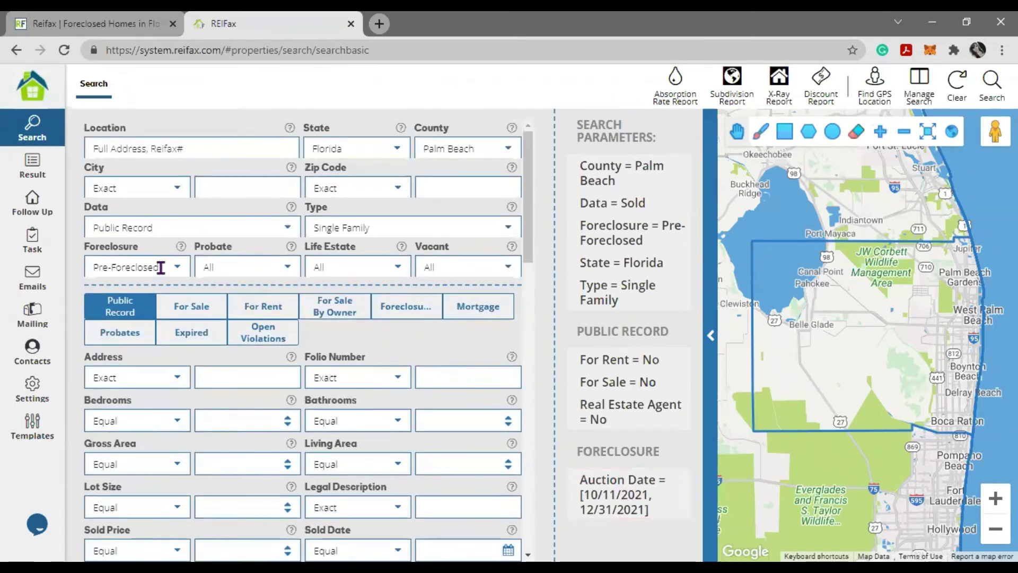
pyautogui.moveTo(159, 268); pyautogui.dragTo(77, 273)
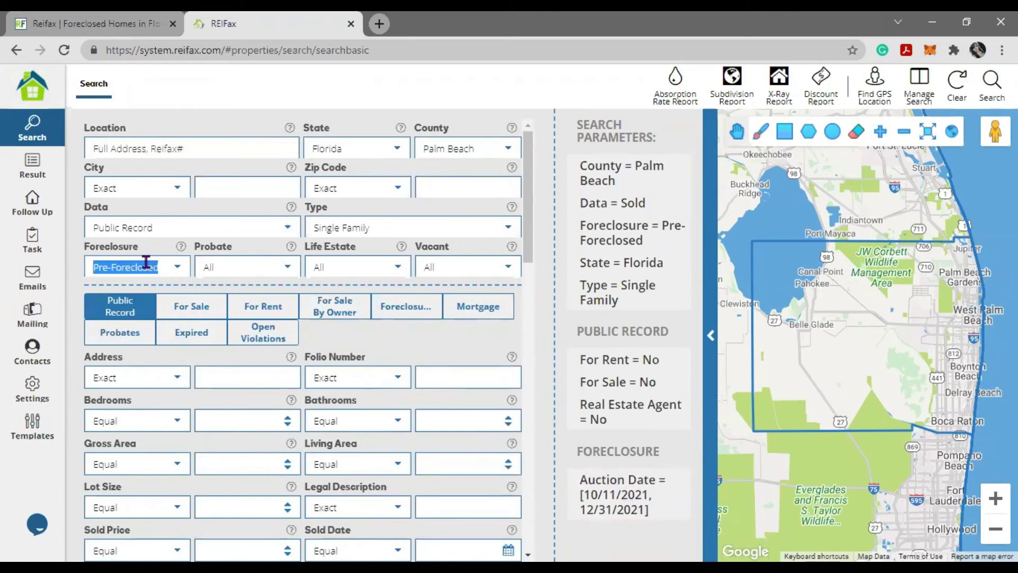
# - Review the foreclosure criteria's auction date range, 10/11/2021 to 12/31/2021
pyautogui.click(428, 314)
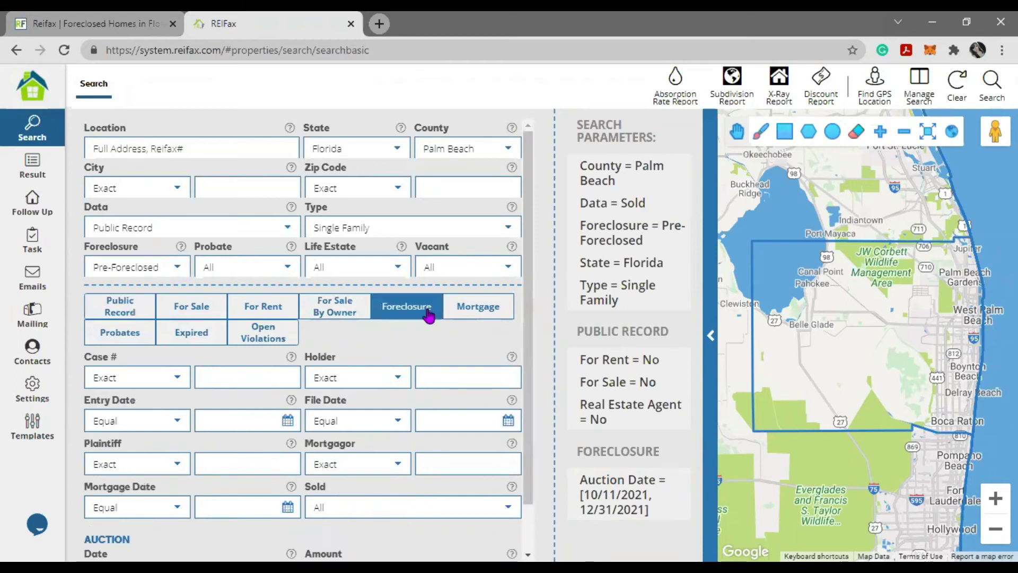
pyautogui.scroll(-1, 234, 371)
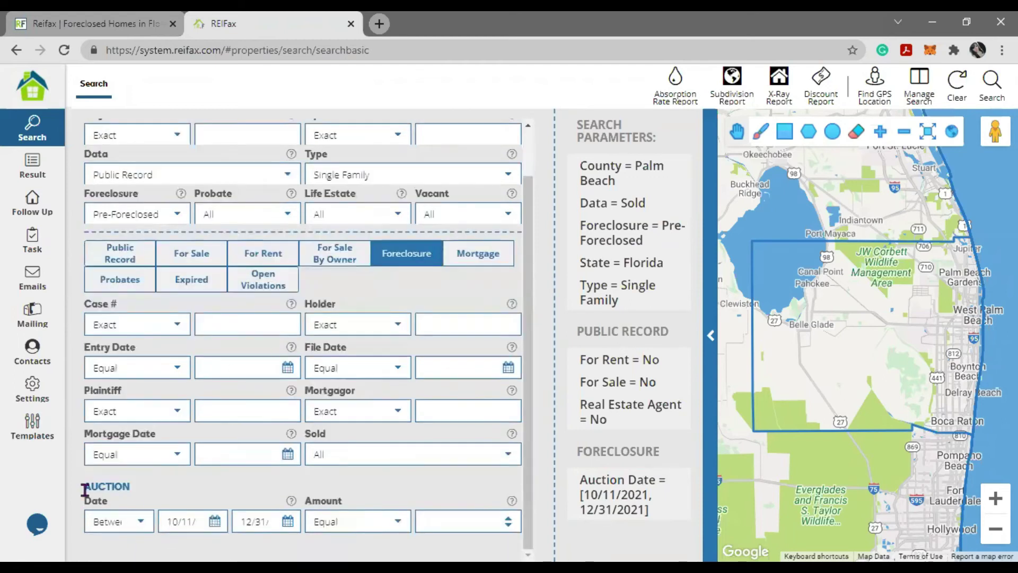
pyautogui.moveTo(84, 484); pyautogui.dragTo(148, 492)
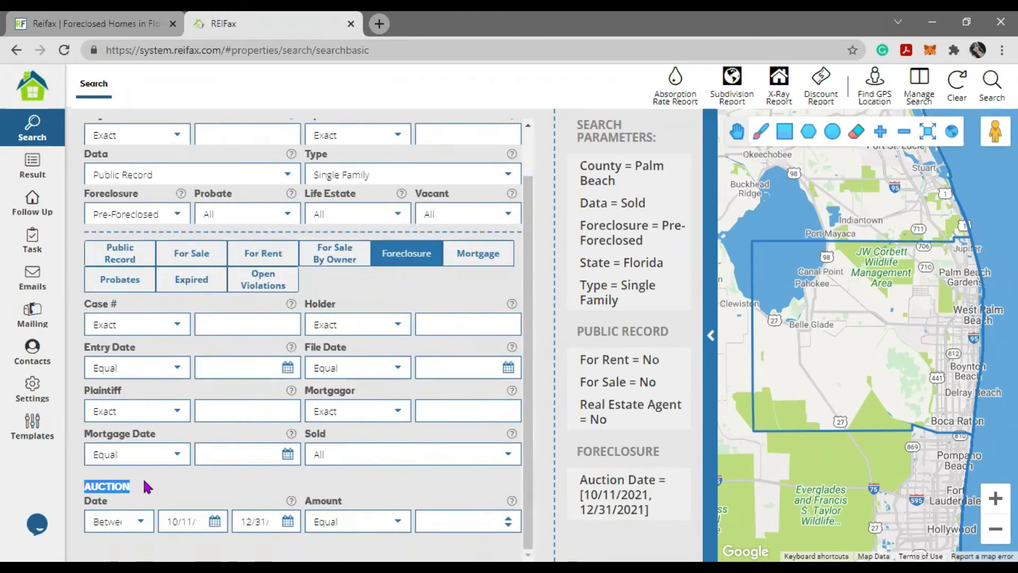
pyautogui.moveTo(166, 205); pyautogui.dragTo(91, 213)
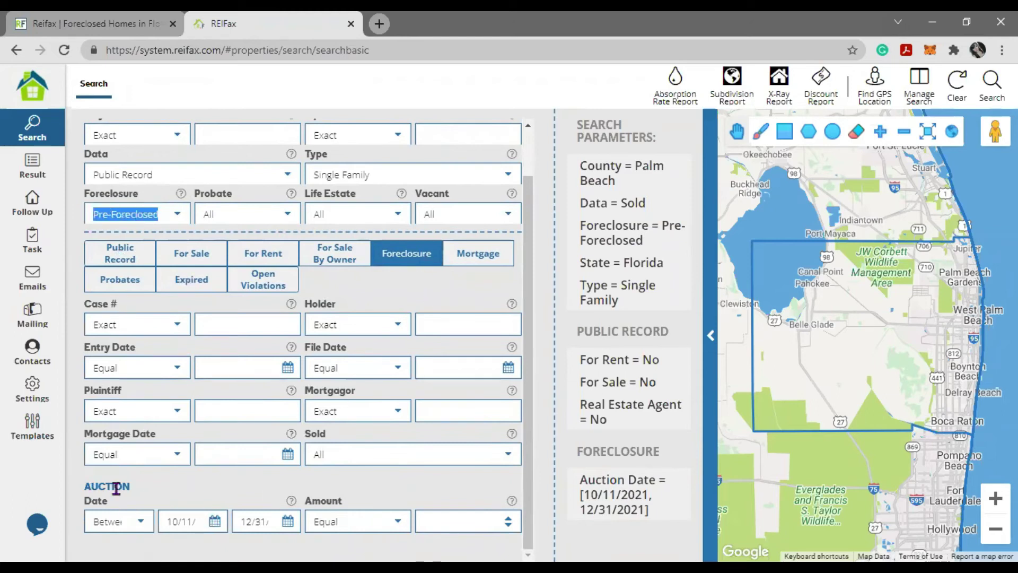
pyautogui.click(93, 521)
pyautogui.click(171, 521)
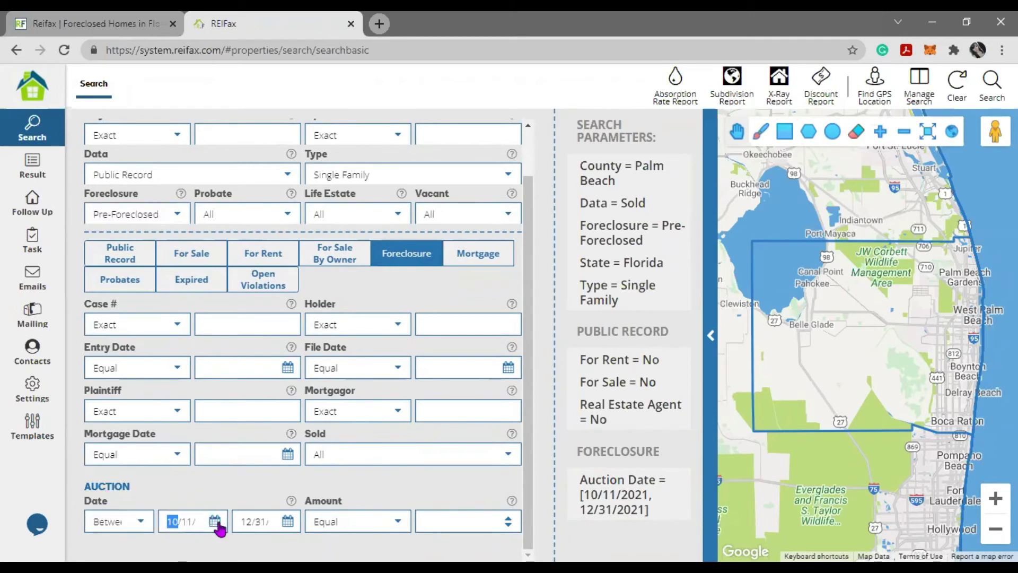
pyautogui.press('Tab')
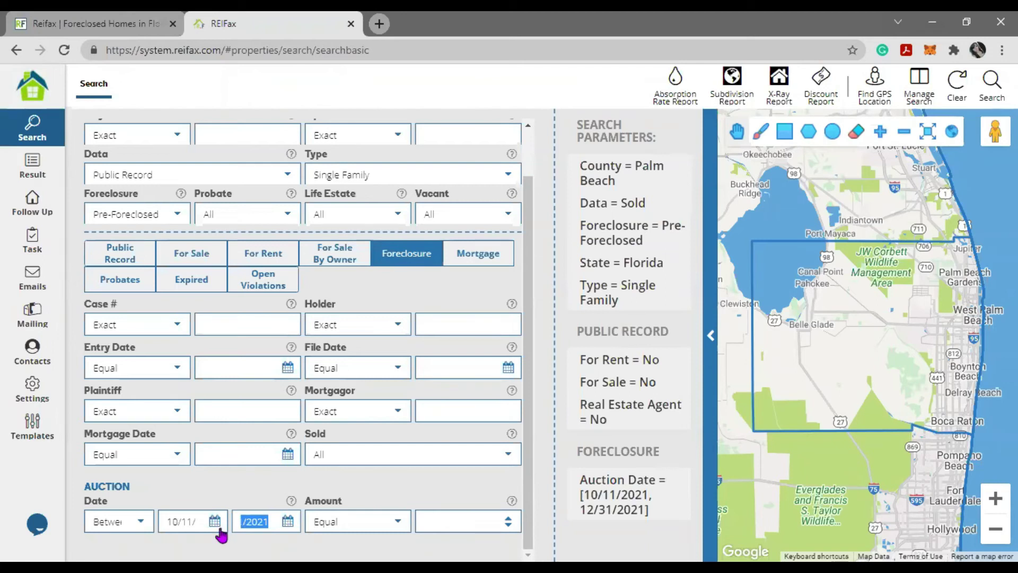
# - Select the Off Market Pinellas search from the saved searches list
pyautogui.click(923, 85)
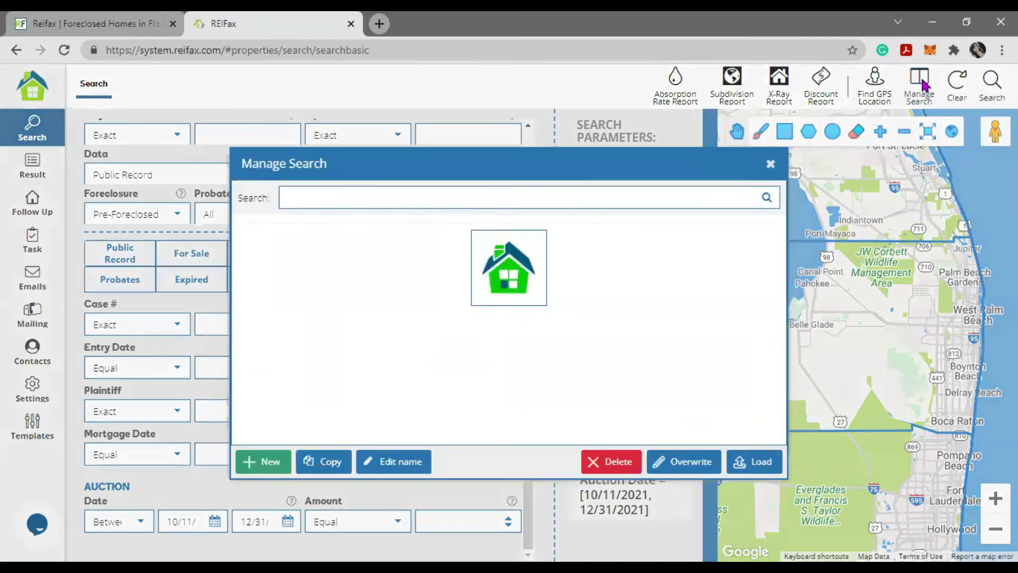
pyautogui.scroll(-3, 293, 297)
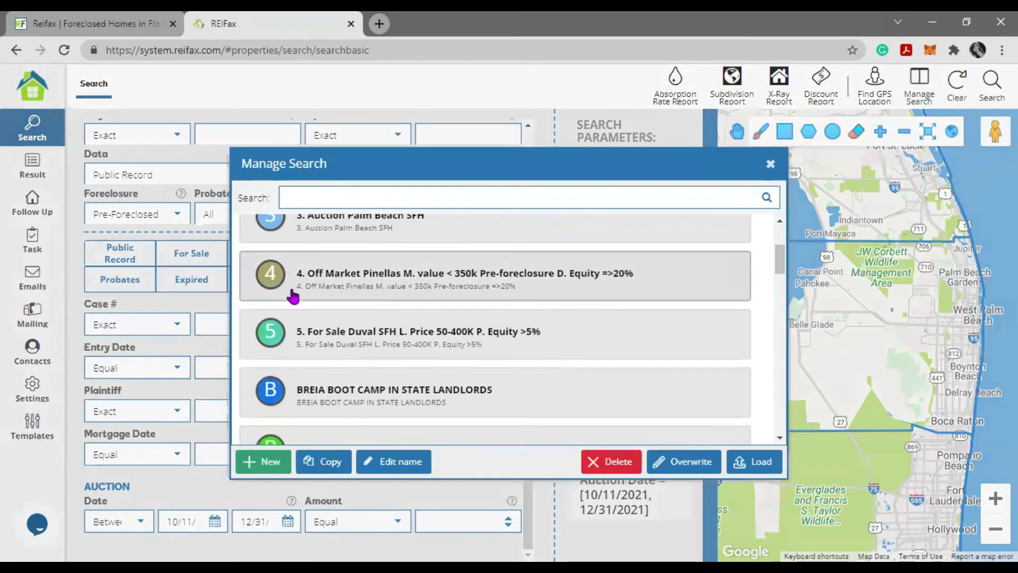
pyautogui.click(295, 295)
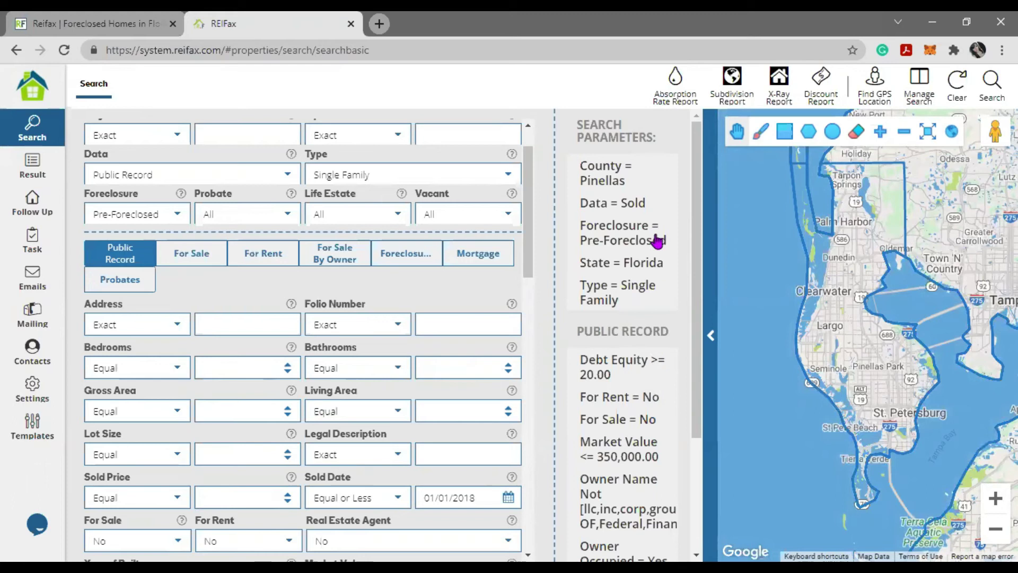
pyautogui.moveTo(669, 198)
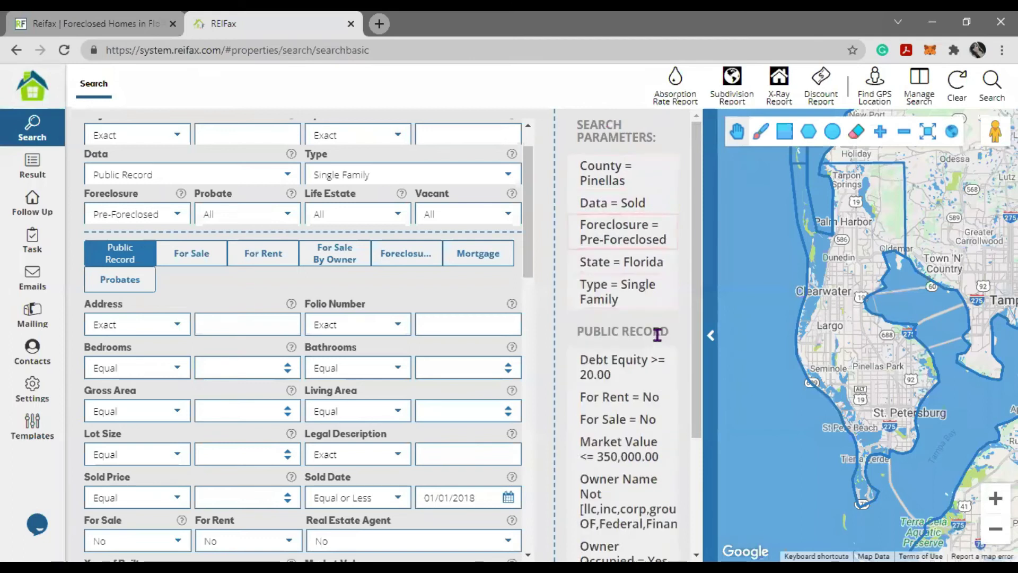
pyautogui.moveTo(647, 304)
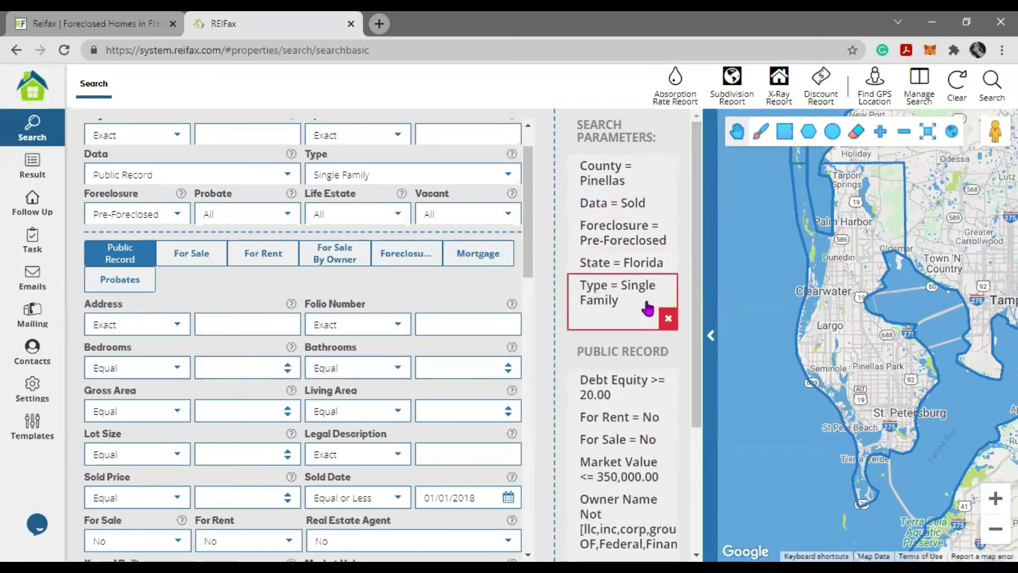
pyautogui.moveTo(373, 168); pyautogui.dragTo(297, 178)
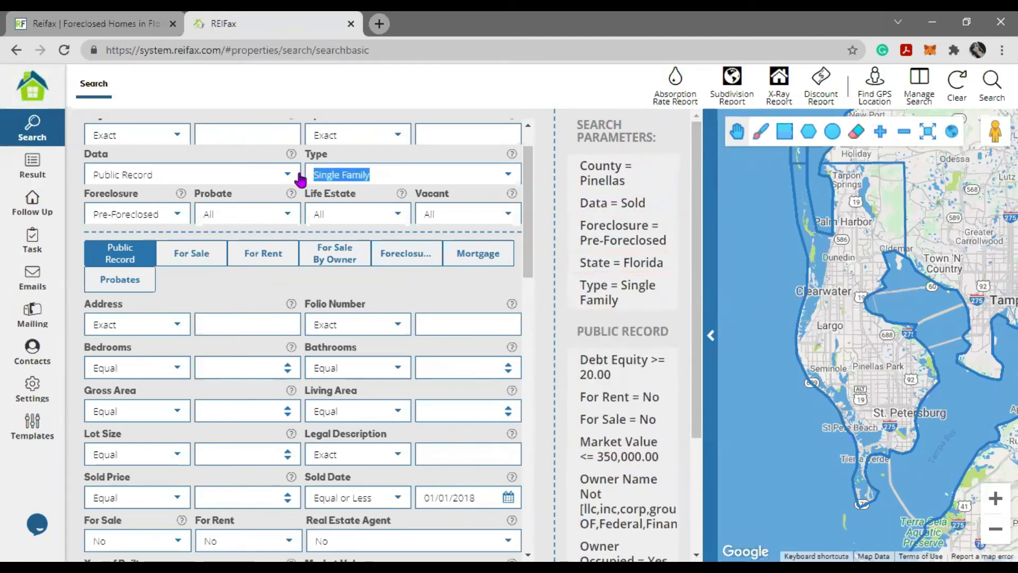
pyautogui.moveTo(160, 214); pyautogui.dragTo(94, 213)
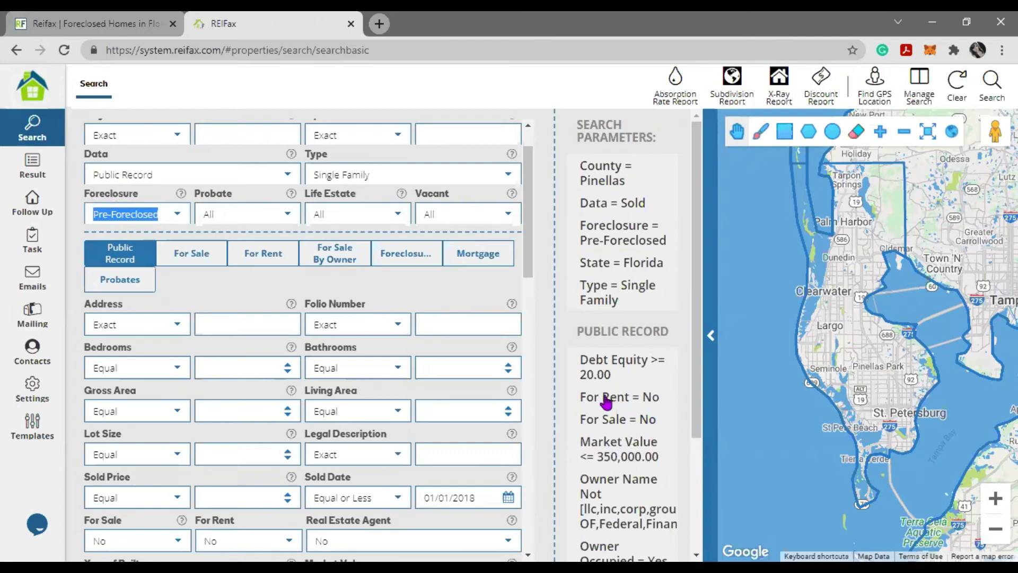
pyautogui.moveTo(641, 379)
pyautogui.scroll(-4, 460, 422)
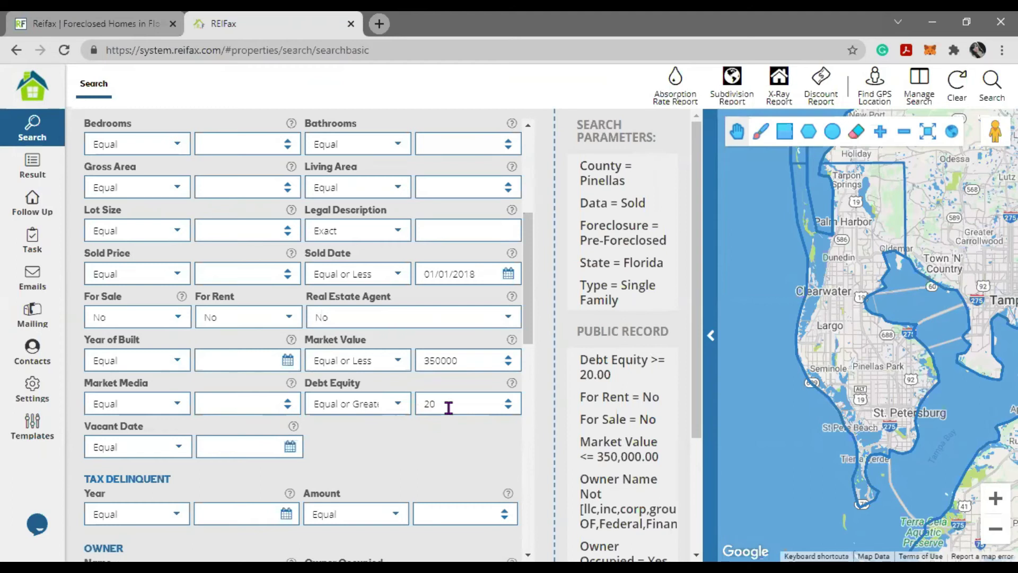
# - Change the Debt Equity amount to 30, keeping the Equal or Greater condition
pyautogui.moveTo(315, 404); pyautogui.dragTo(408, 436)
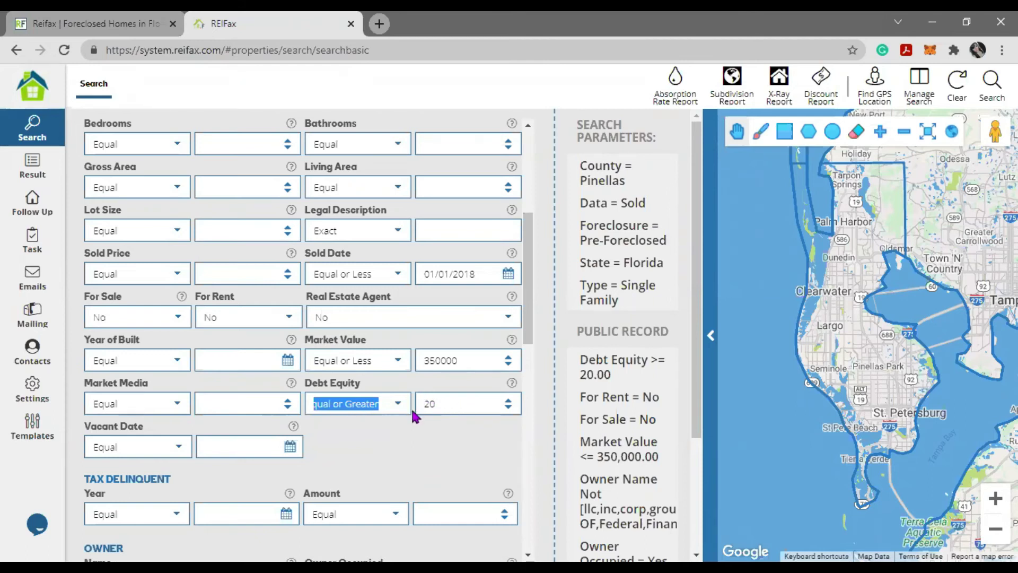
pyautogui.press('Tab')
pyautogui.write('30')
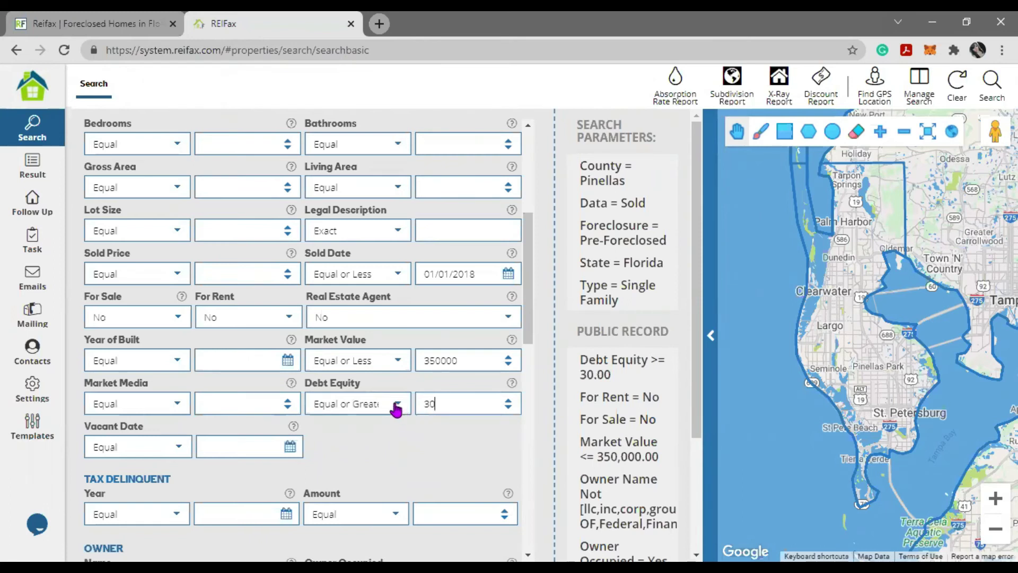
pyautogui.click(397, 407)
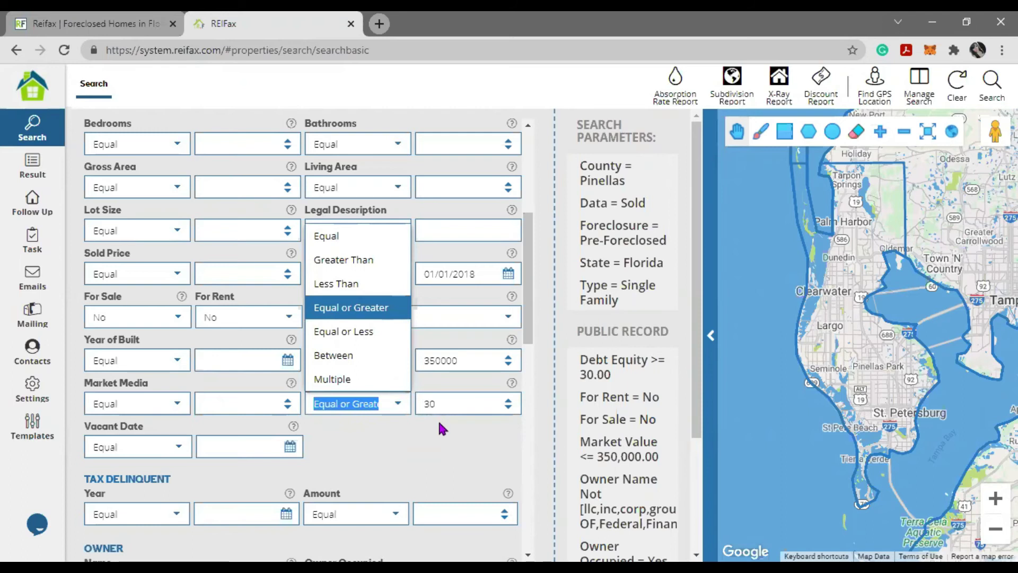
pyautogui.click(439, 428)
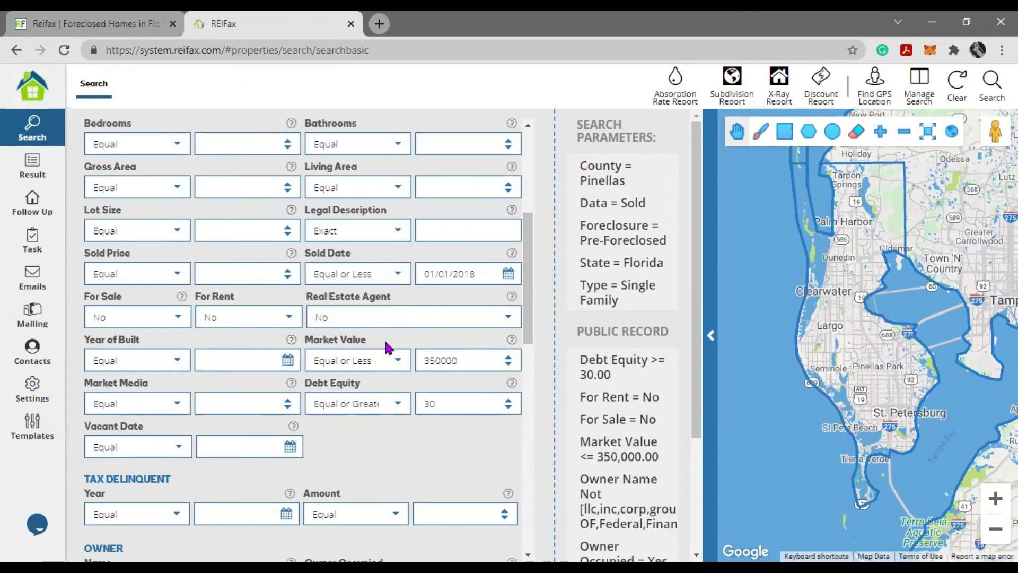
# - Check that the search still uses the Public Record data source
pyautogui.moveTo(631, 418)
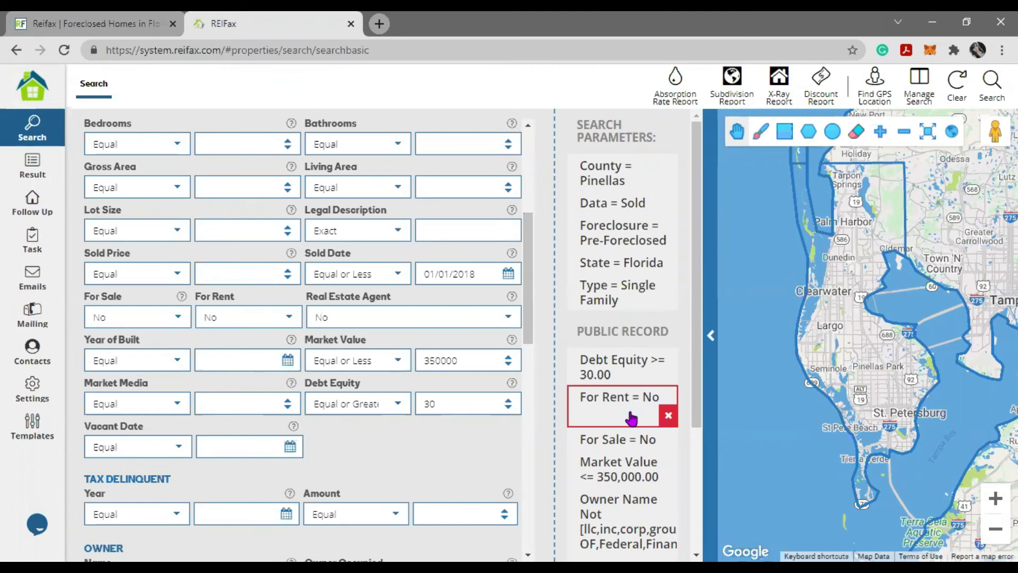
pyautogui.scroll(5, 164, 255)
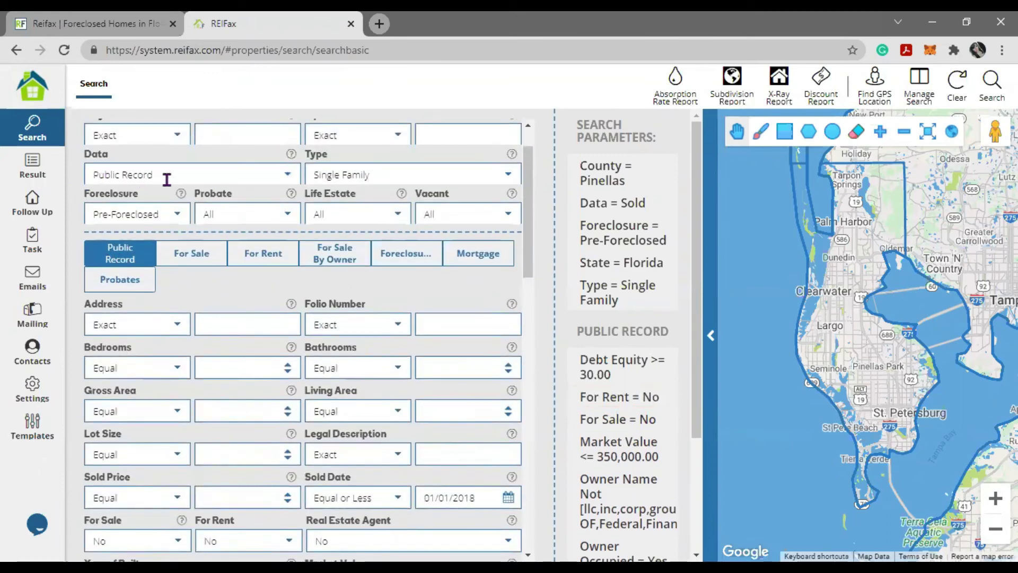
pyautogui.moveTo(166, 176); pyautogui.dragTo(82, 180)
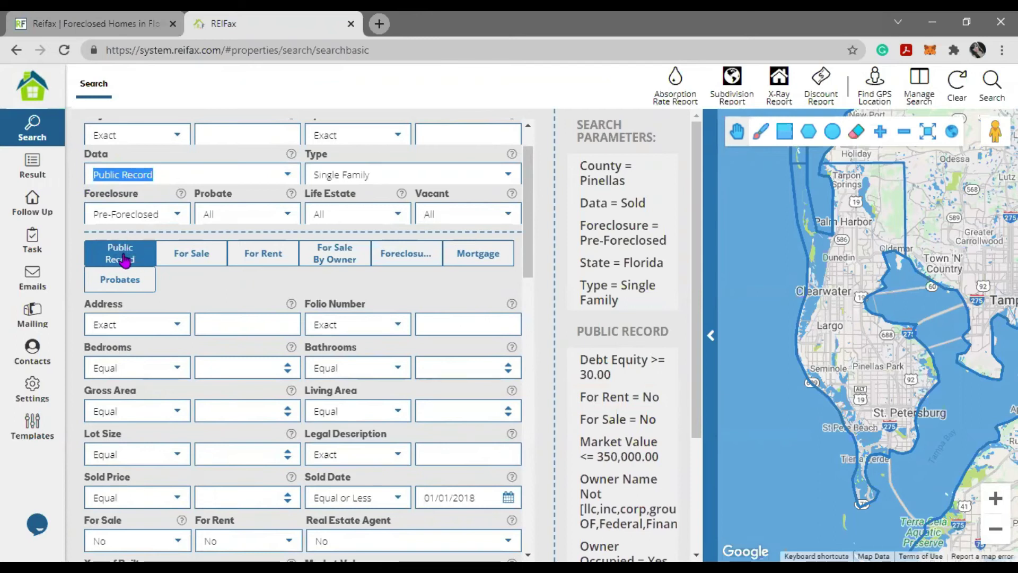
pyautogui.scroll(-4, 88, 329)
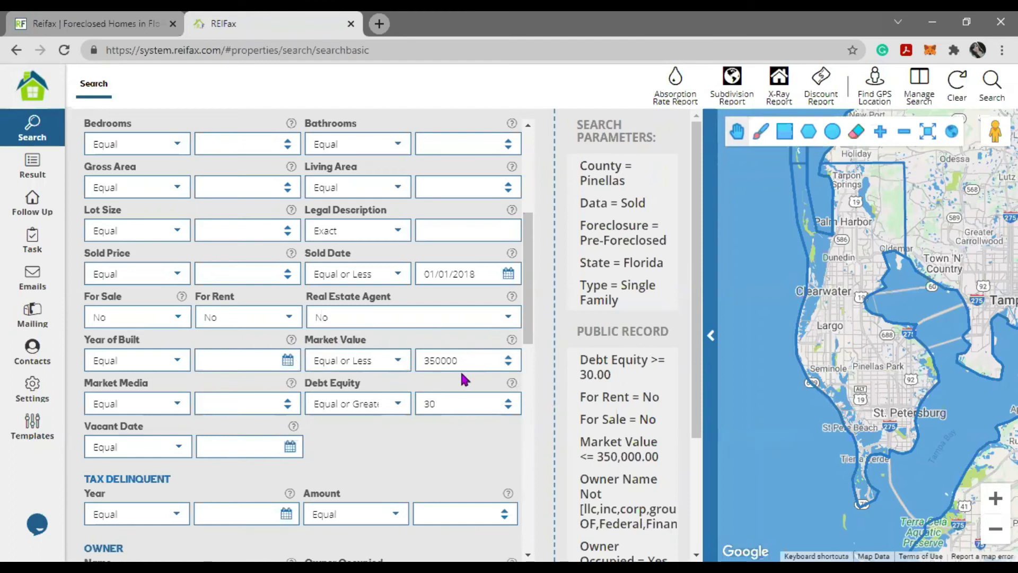
pyautogui.moveTo(593, 475)
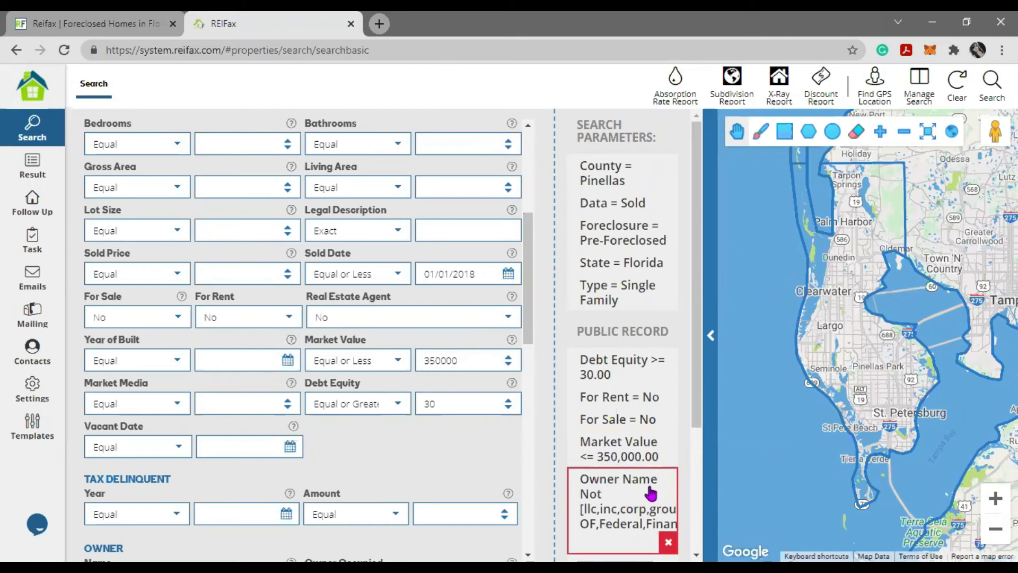
pyautogui.scroll(-4, 375, 472)
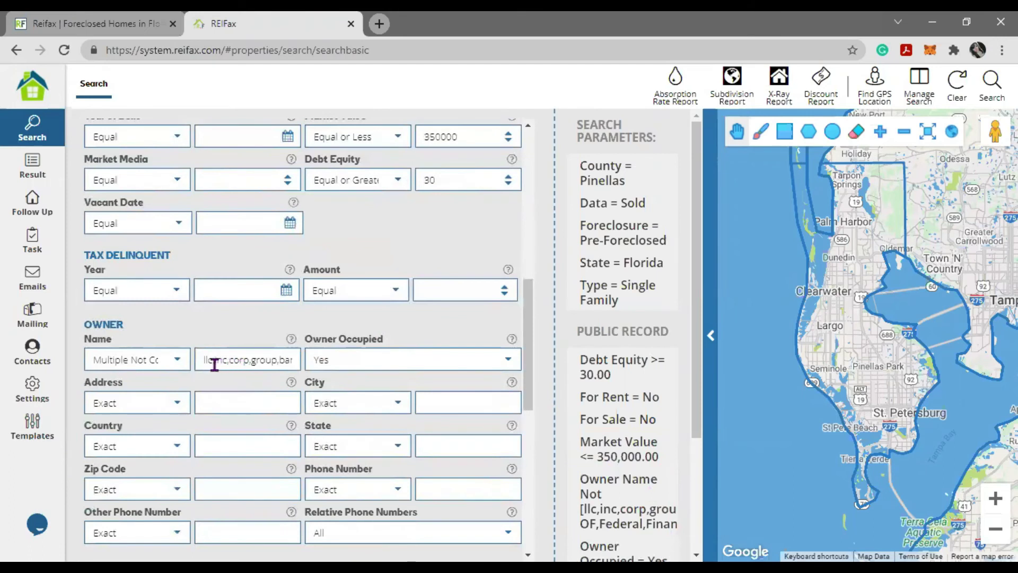
pyautogui.moveTo(247, 362); pyautogui.dragTo(317, 363)
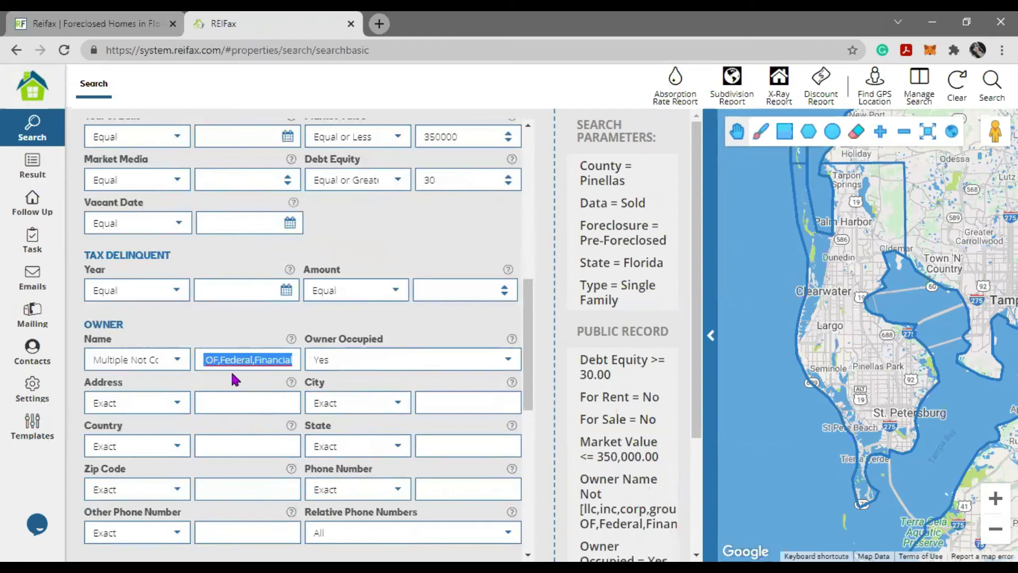
pyautogui.moveTo(91, 357); pyautogui.dragTo(182, 365)
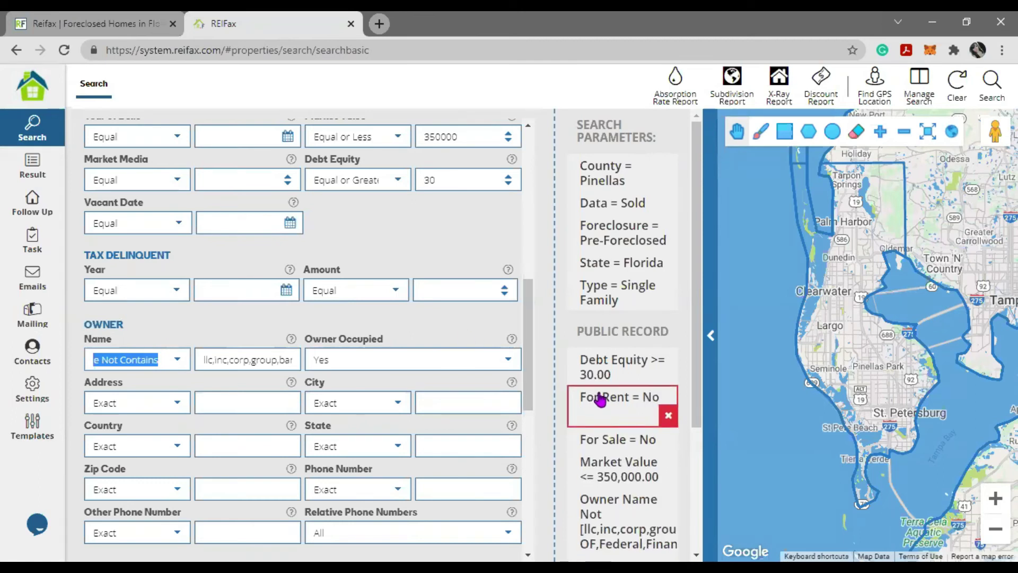
pyautogui.scroll(-3, 597, 403)
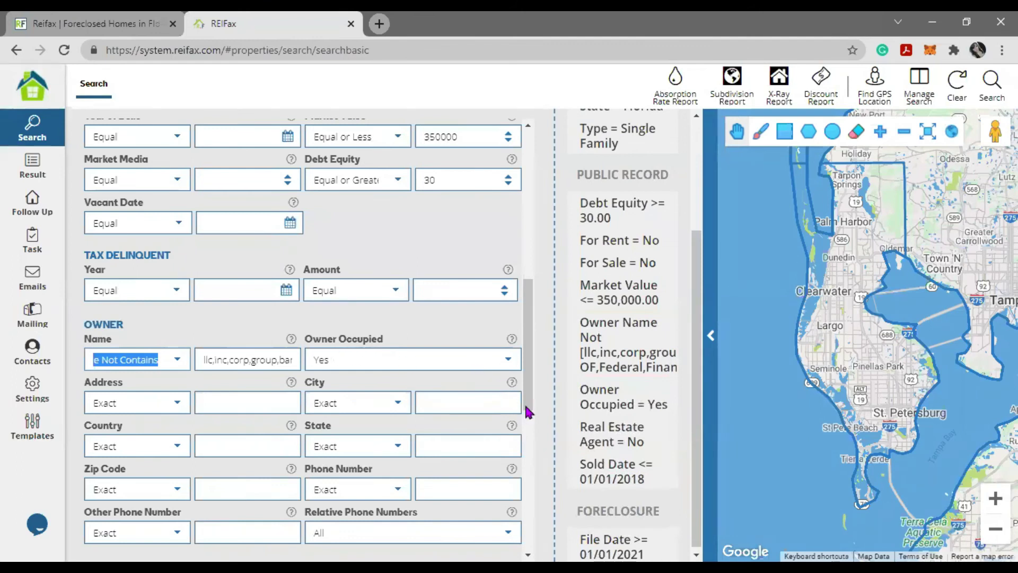
pyautogui.moveTo(648, 484)
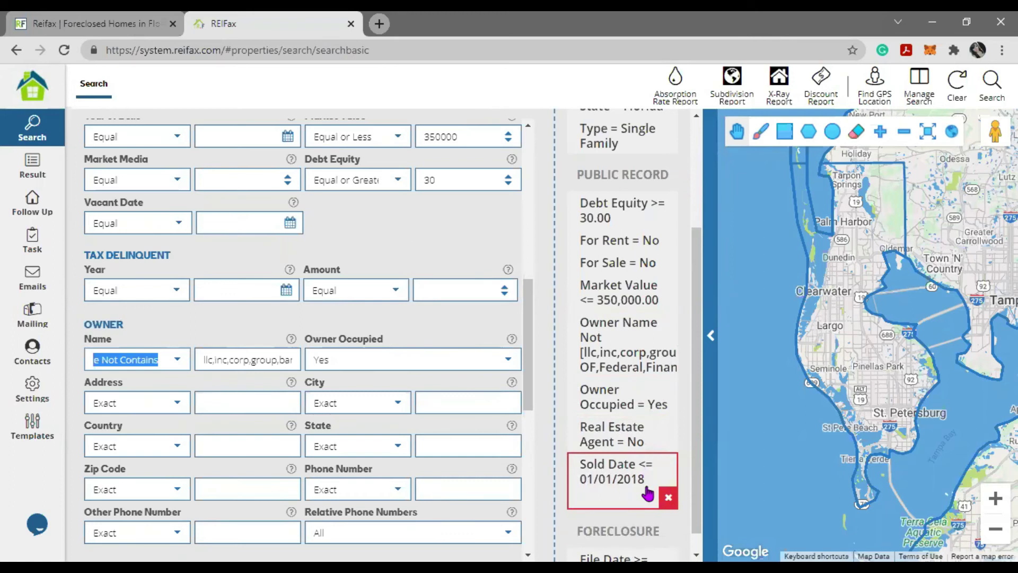
pyautogui.scroll(4, 425, 390)
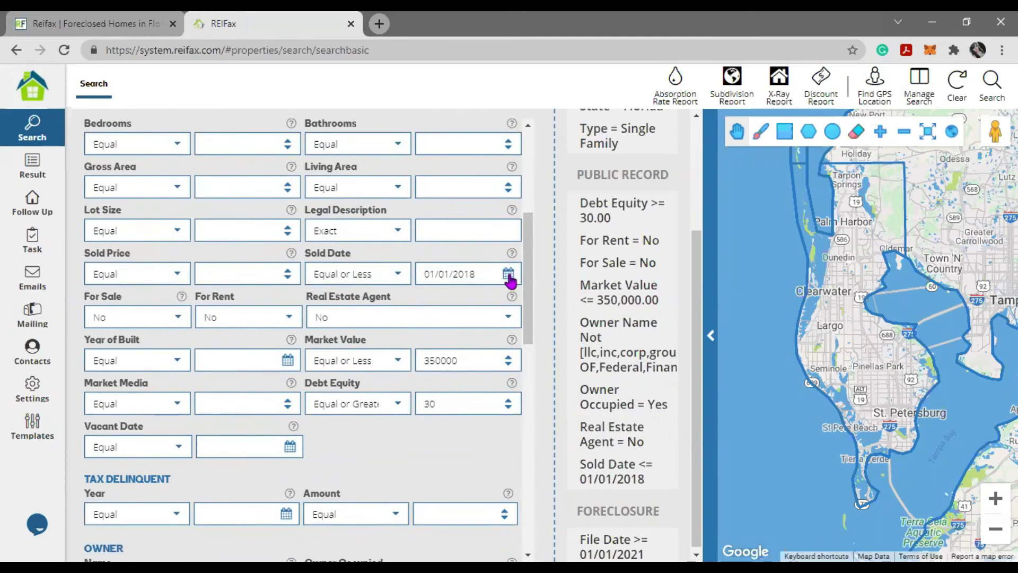
pyautogui.scroll(-1, 597, 400)
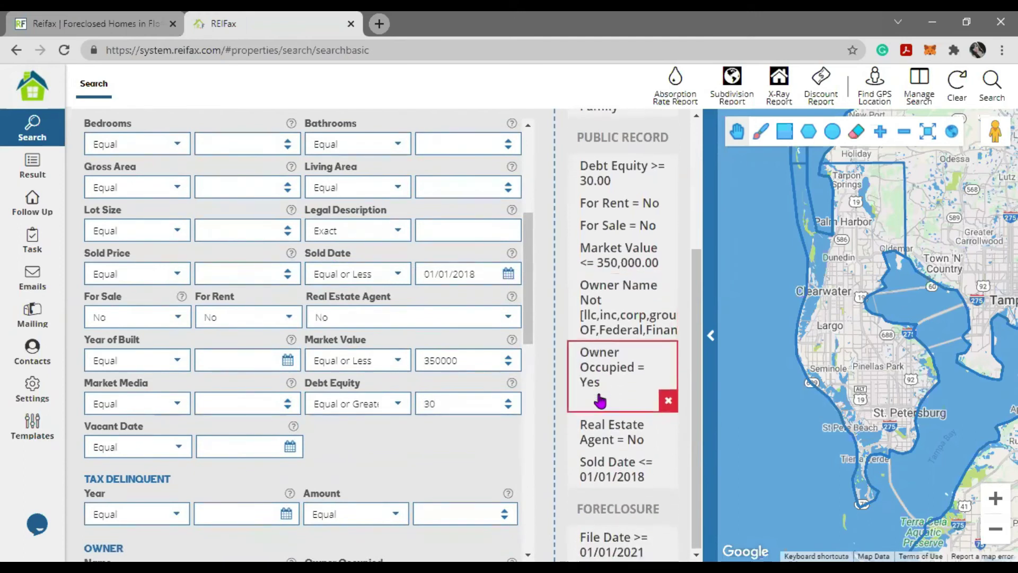
pyautogui.scroll(1, 633, 513)
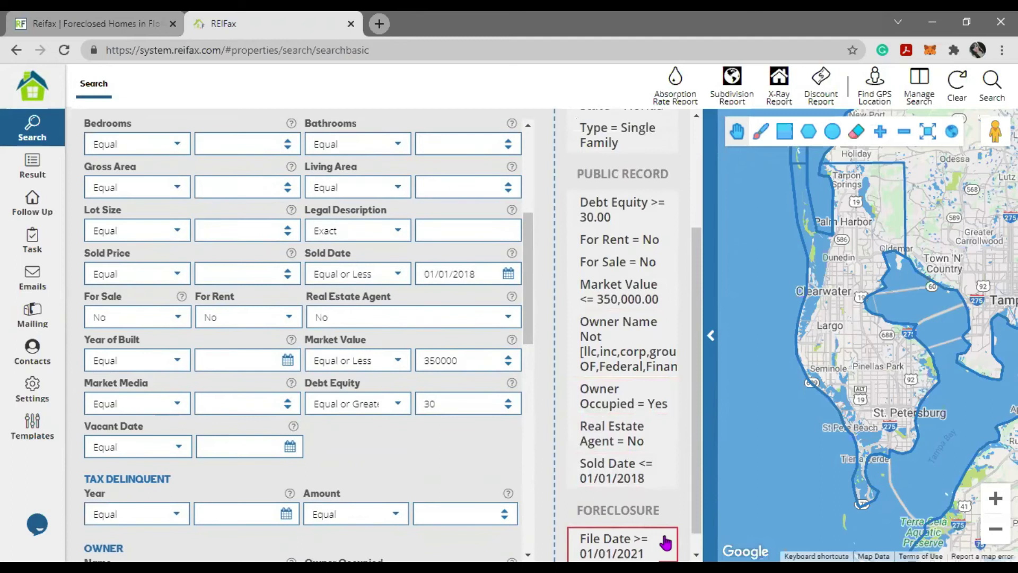
pyautogui.scroll(5, 390, 440)
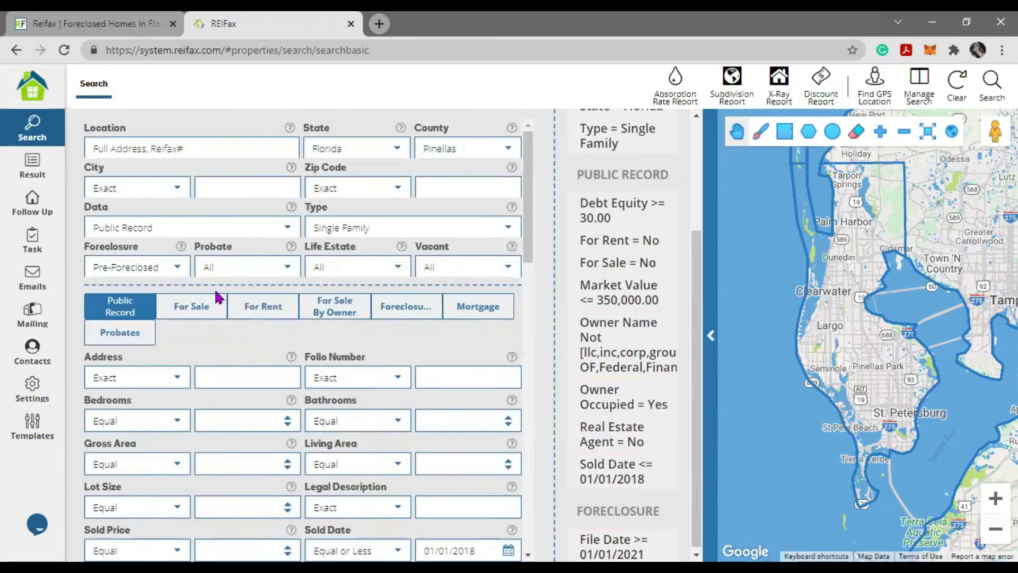
# - Show the foreclosure criteria: Pre-Foreclosed status with File Date Equal or Greater 01/01/2021
pyautogui.moveTo(161, 263); pyautogui.dragTo(74, 268)
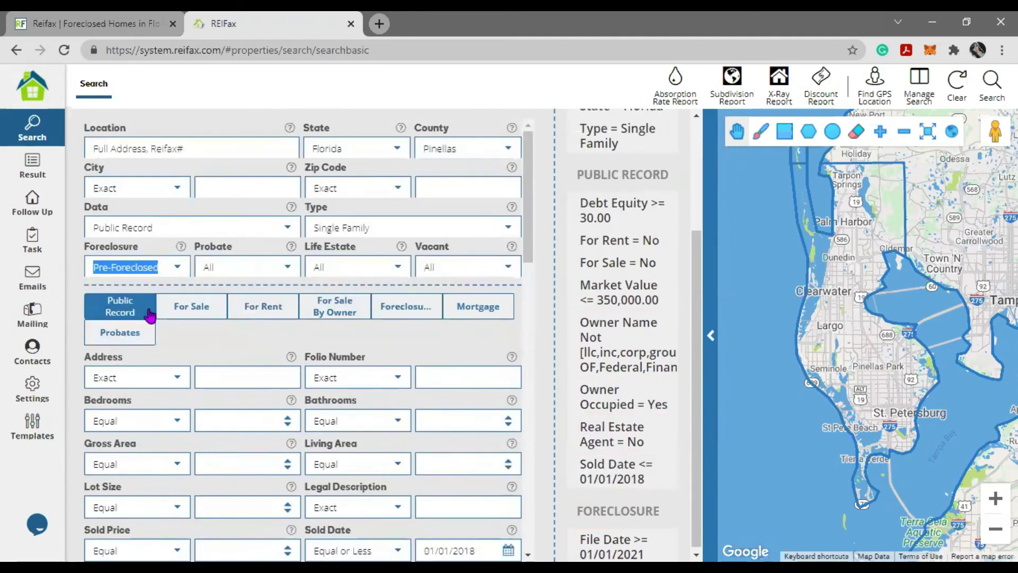
pyautogui.click(400, 305)
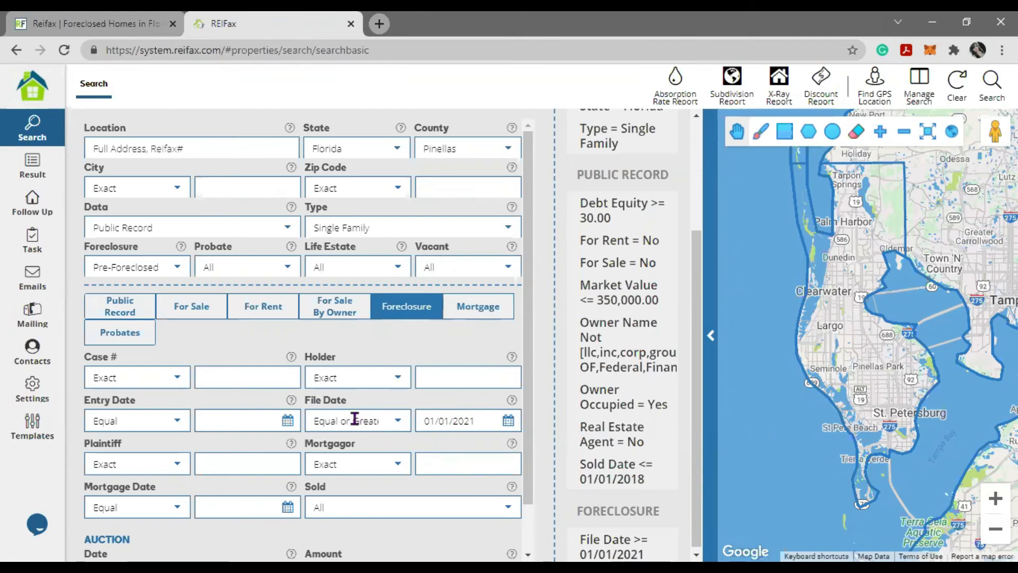
pyautogui.click(156, 265)
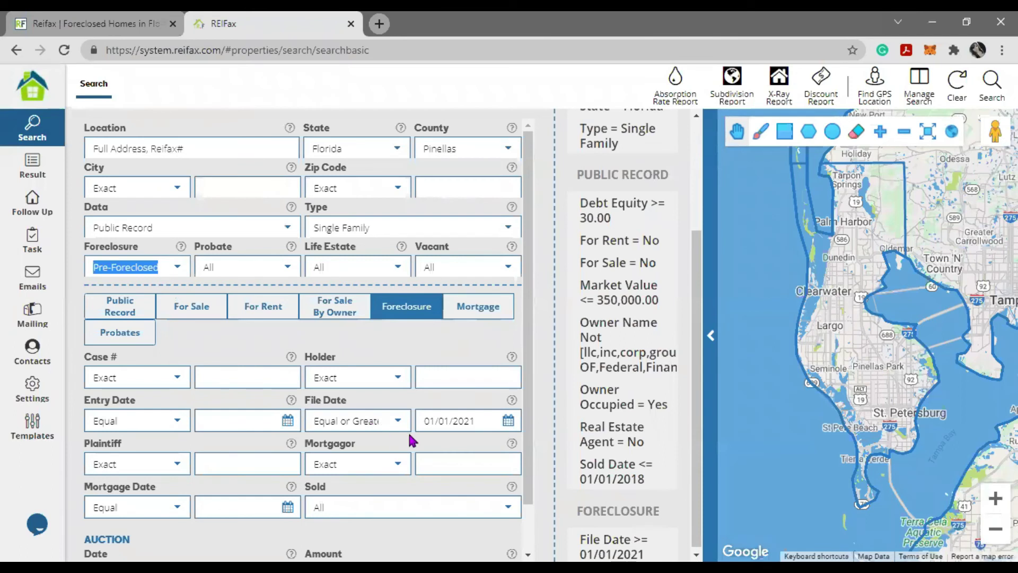
pyautogui.moveTo(478, 422); pyautogui.dragTo(411, 454)
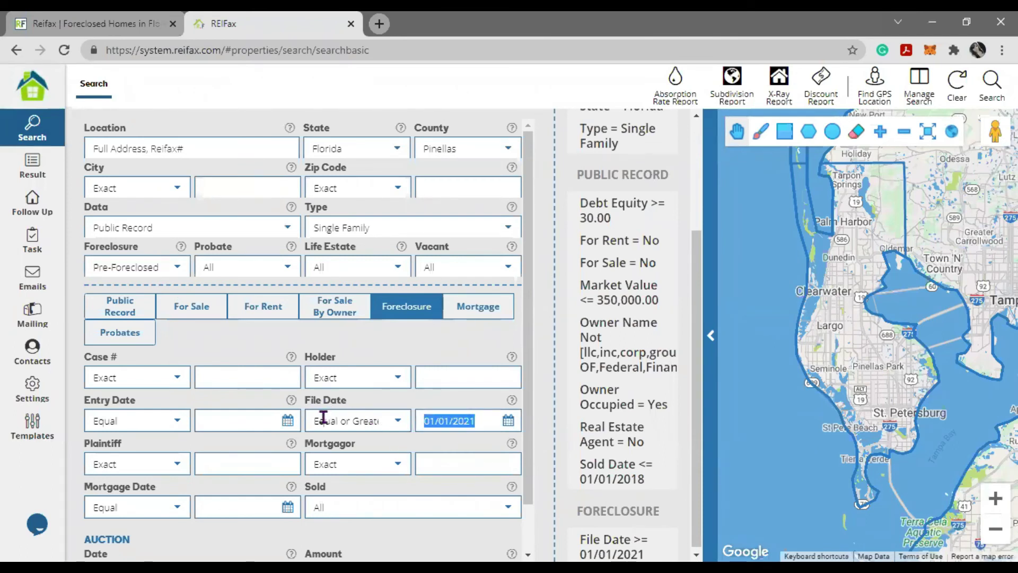
pyautogui.click(390, 423)
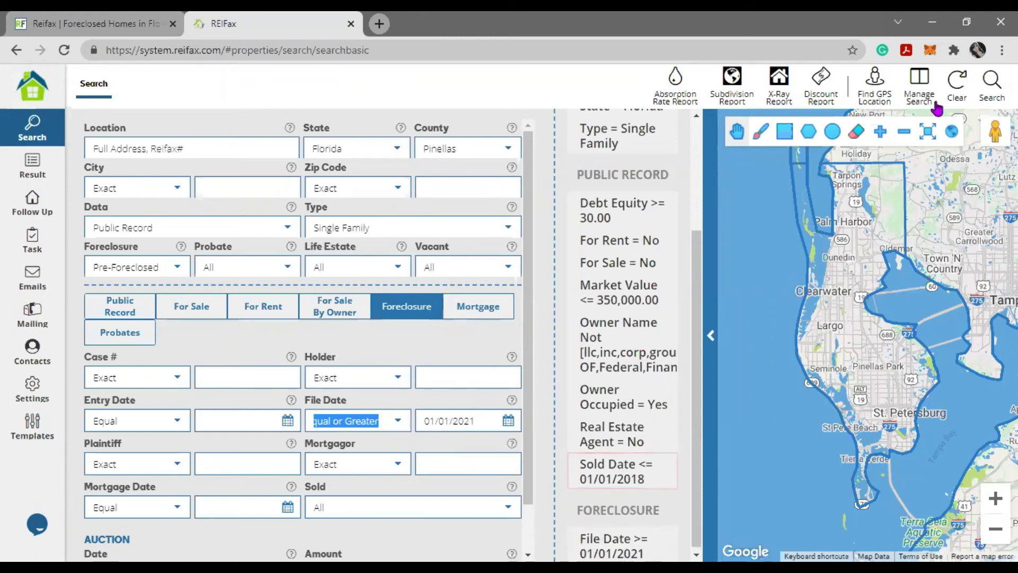
# - Choose the saved Pinellas pre-foreclosure search and close the saved searches list
pyautogui.click(921, 84)
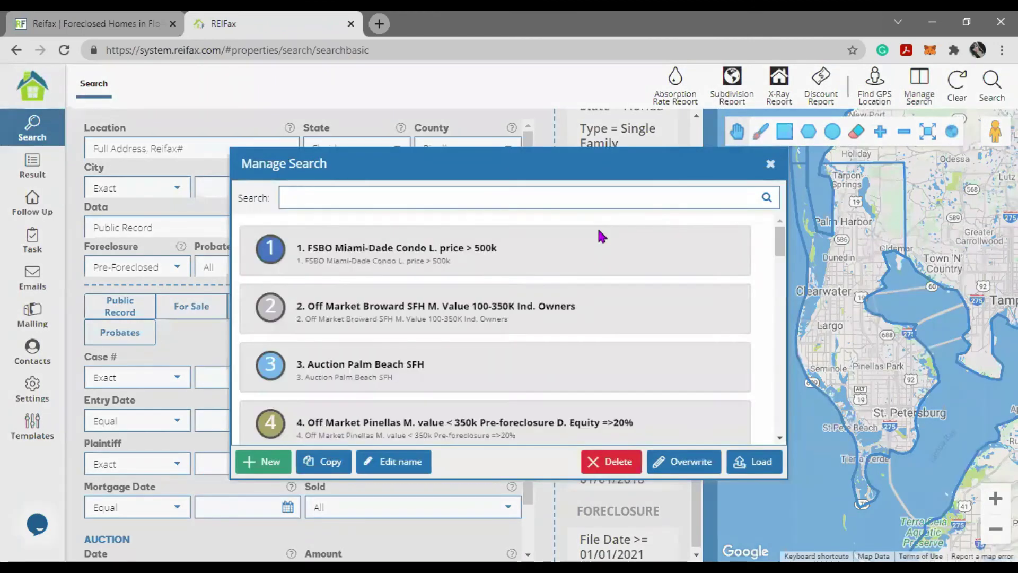
pyautogui.click(390, 426)
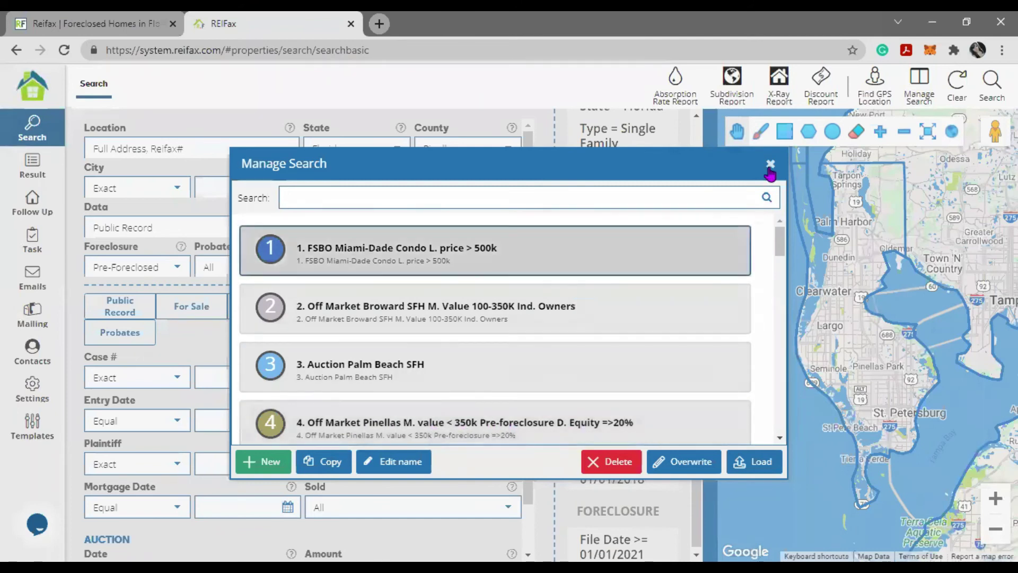
pyautogui.click(978, 90)
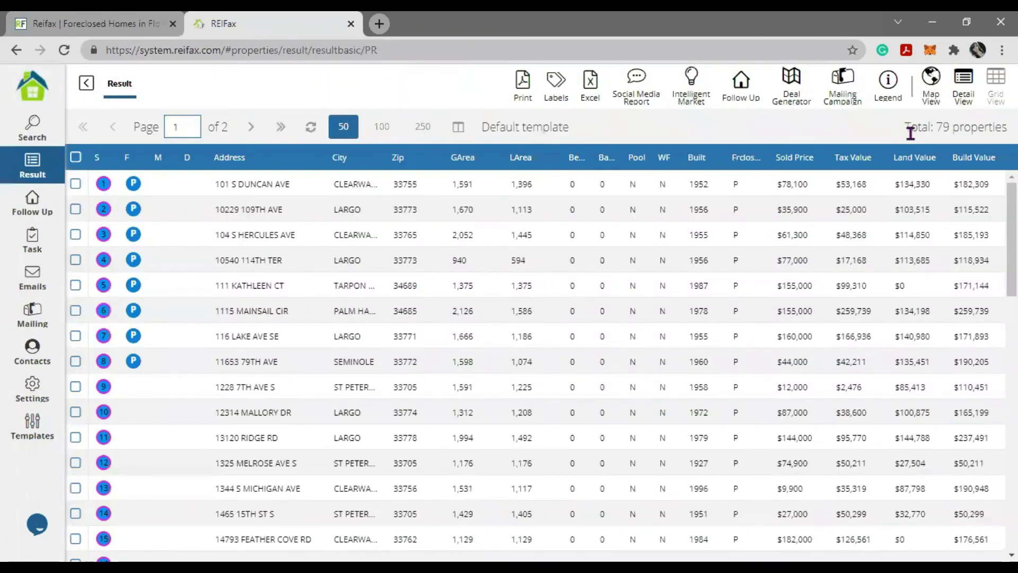
# - Note the 79-property total, then return to the search form
pyautogui.moveTo(910, 133); pyautogui.dragTo(1002, 128)
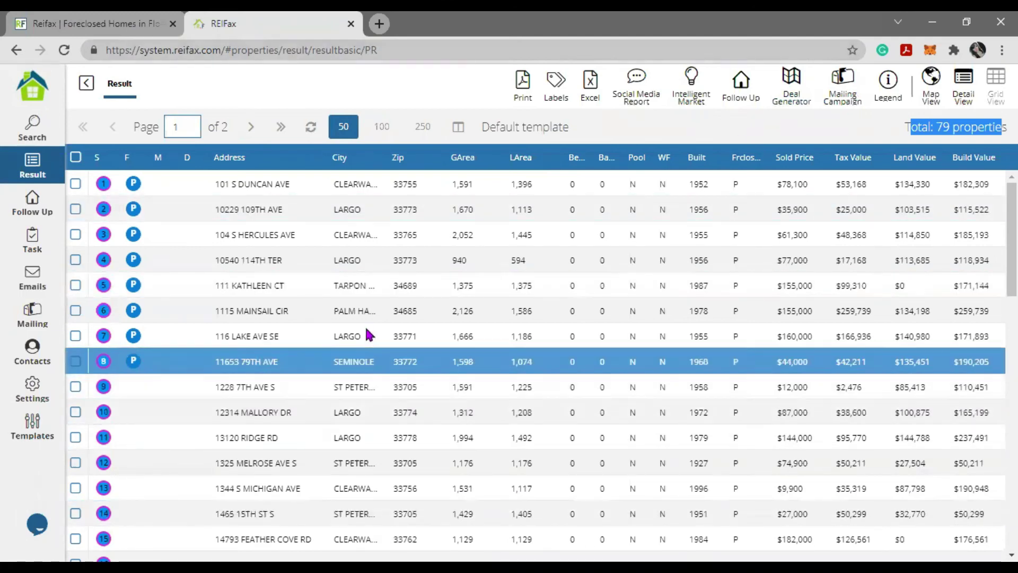
pyautogui.click(85, 86)
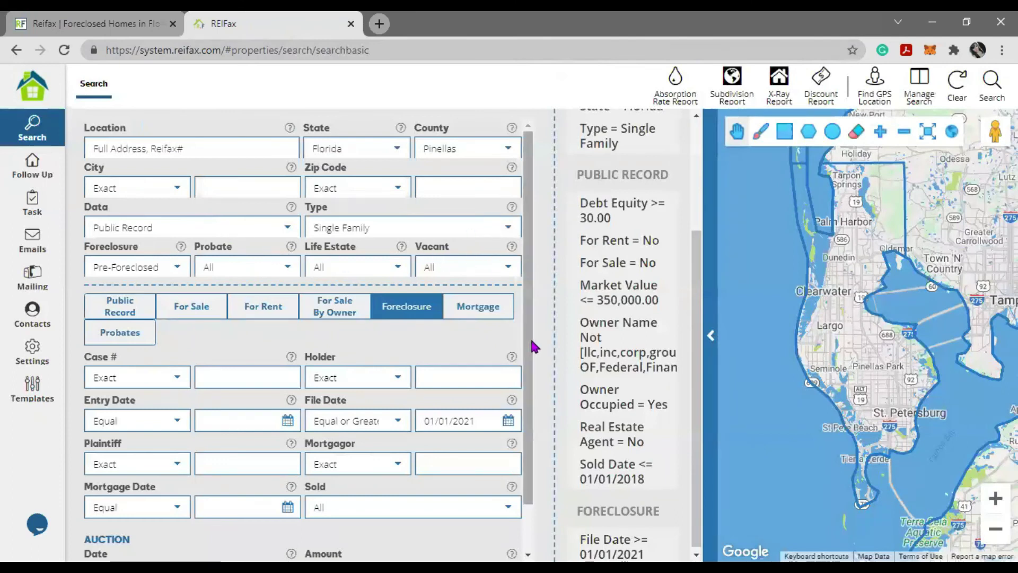
# - Load saved search '5. For Sale Duval SFH L. Price 50-400K P. Equity >5%'
pyautogui.click(918, 89)
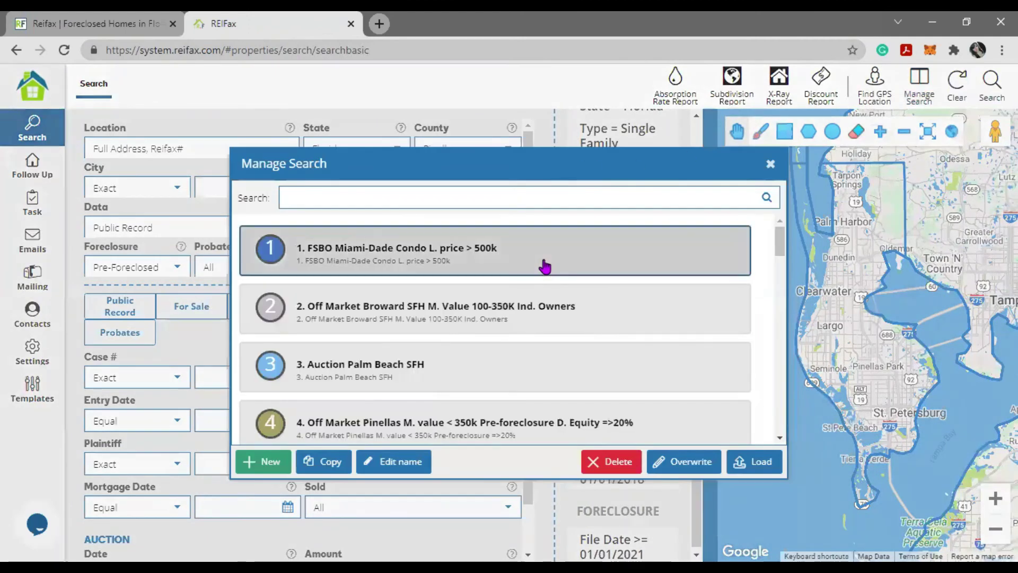
pyautogui.scroll(-3, 540, 250)
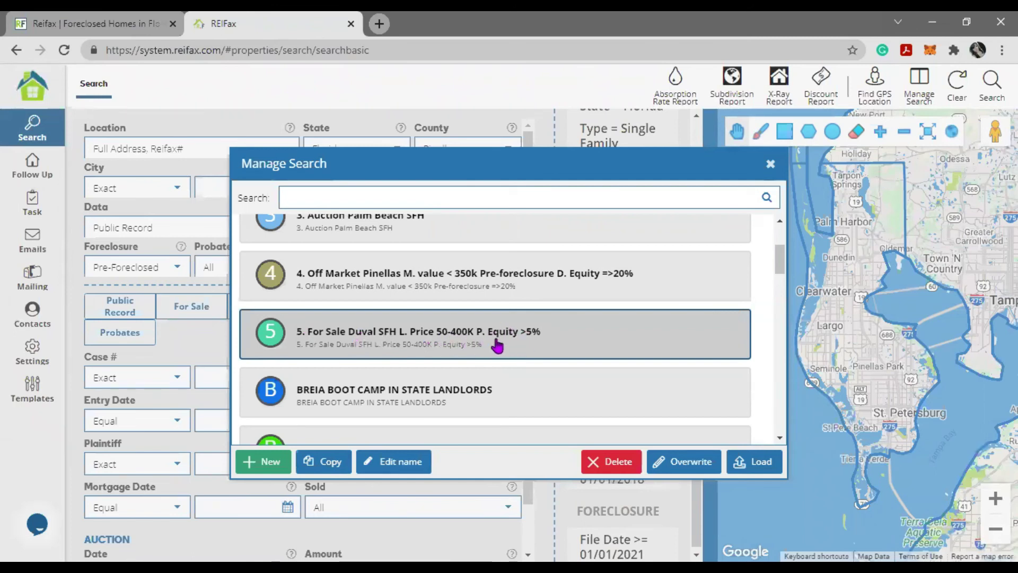
pyautogui.click(764, 459)
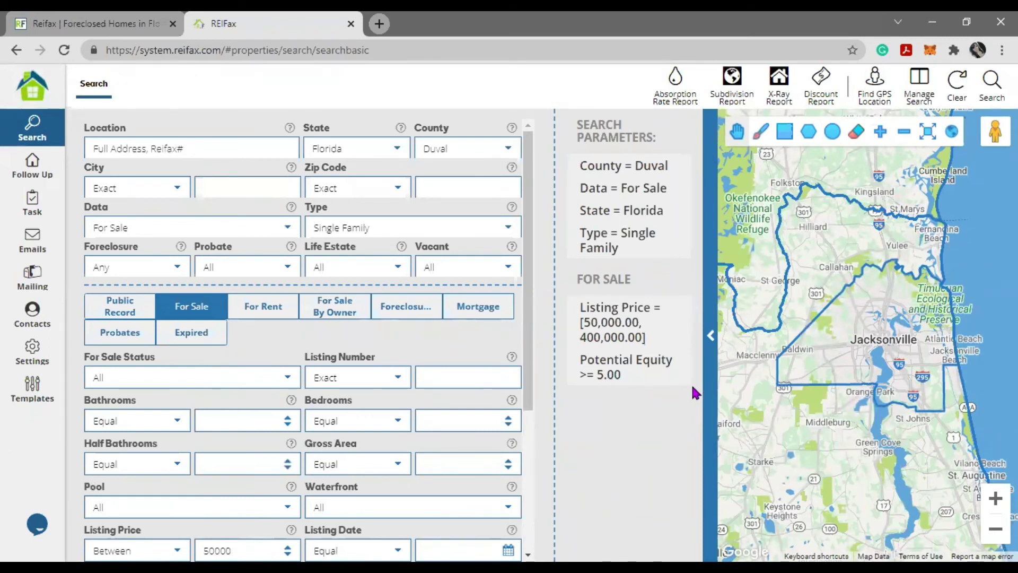
pyautogui.moveTo(676, 190)
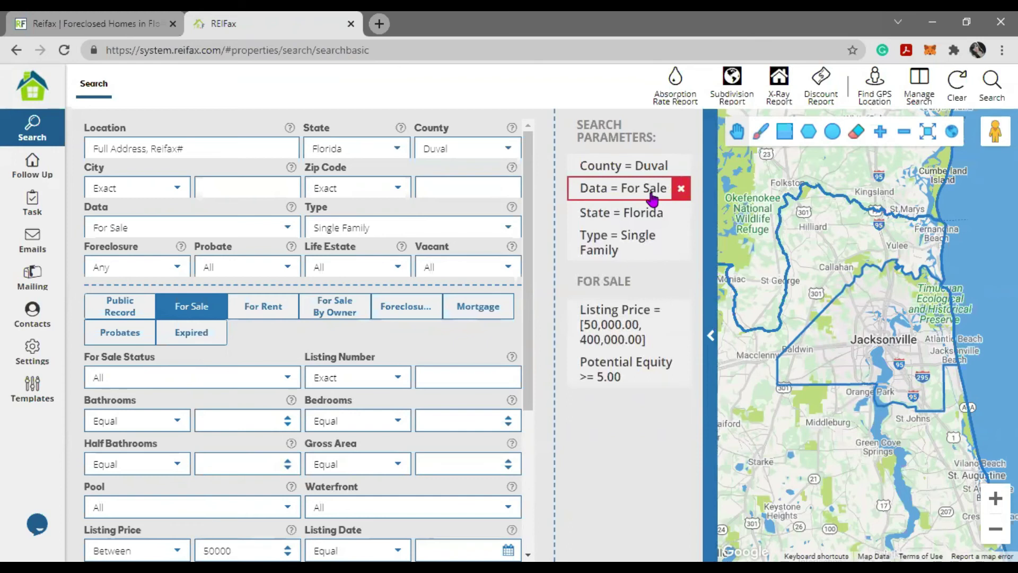
pyautogui.click(466, 150)
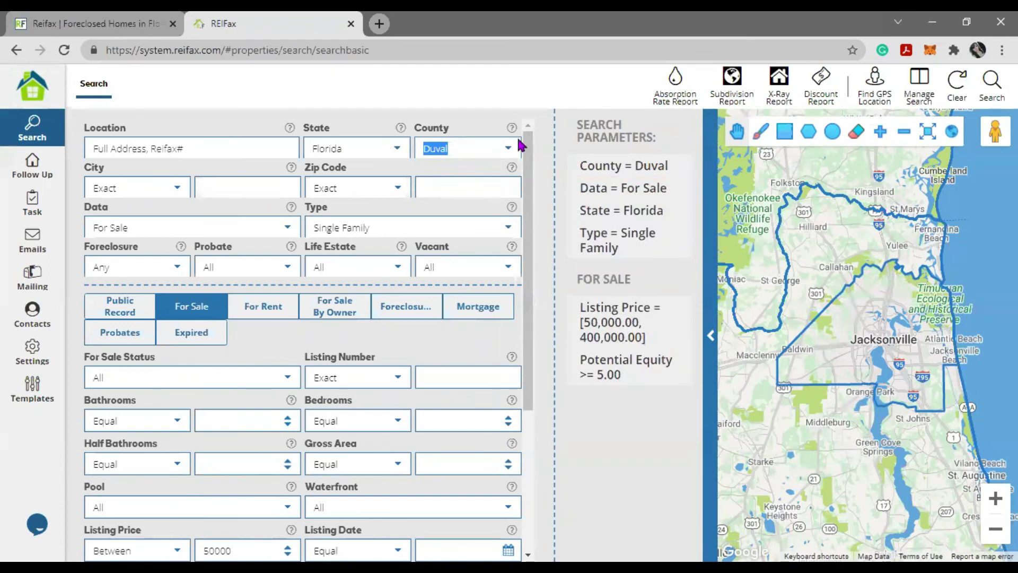
pyautogui.click(345, 227)
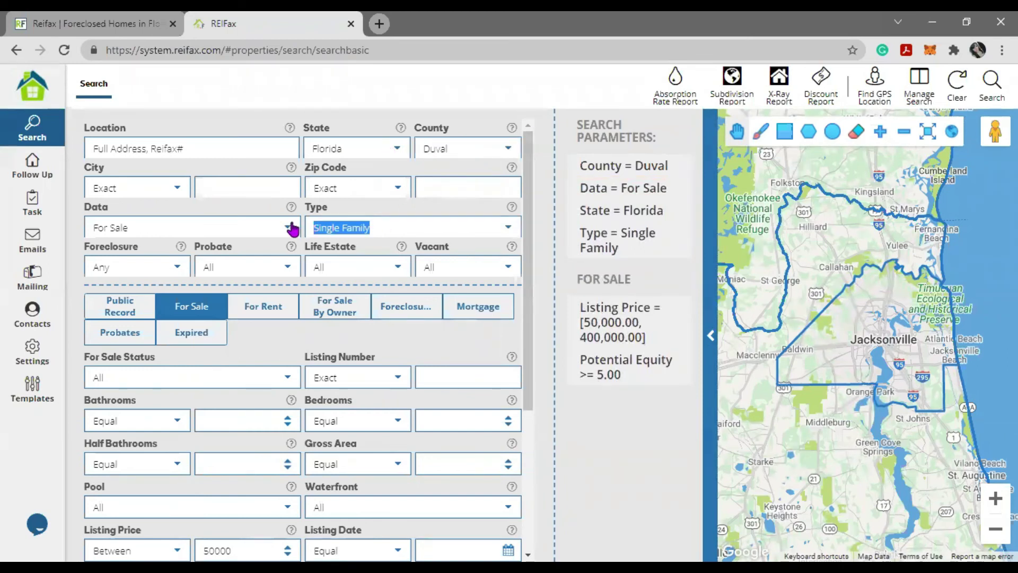
pyautogui.moveTo(194, 230); pyautogui.dragTo(73, 234)
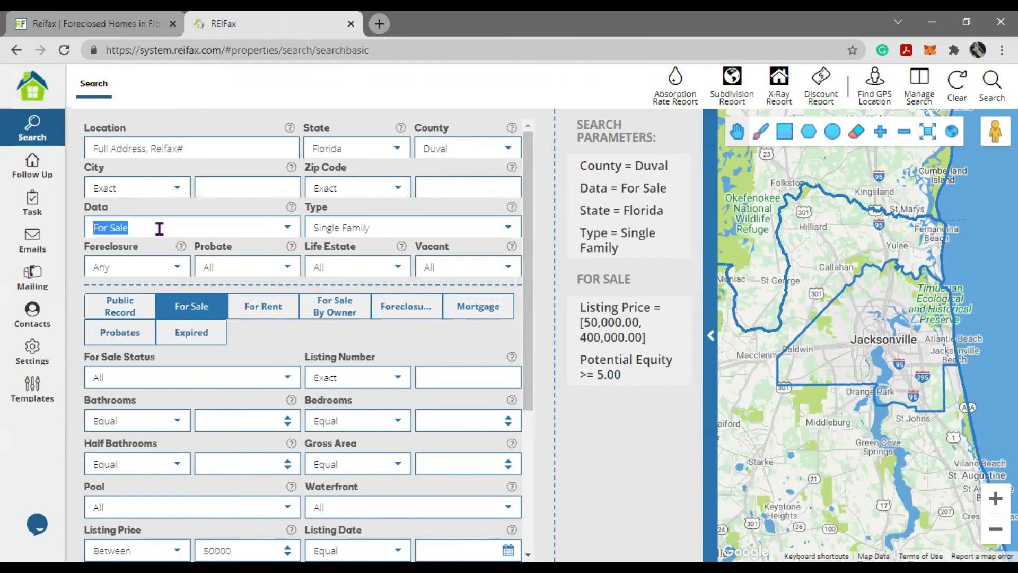
pyautogui.scroll(-4, 201, 366)
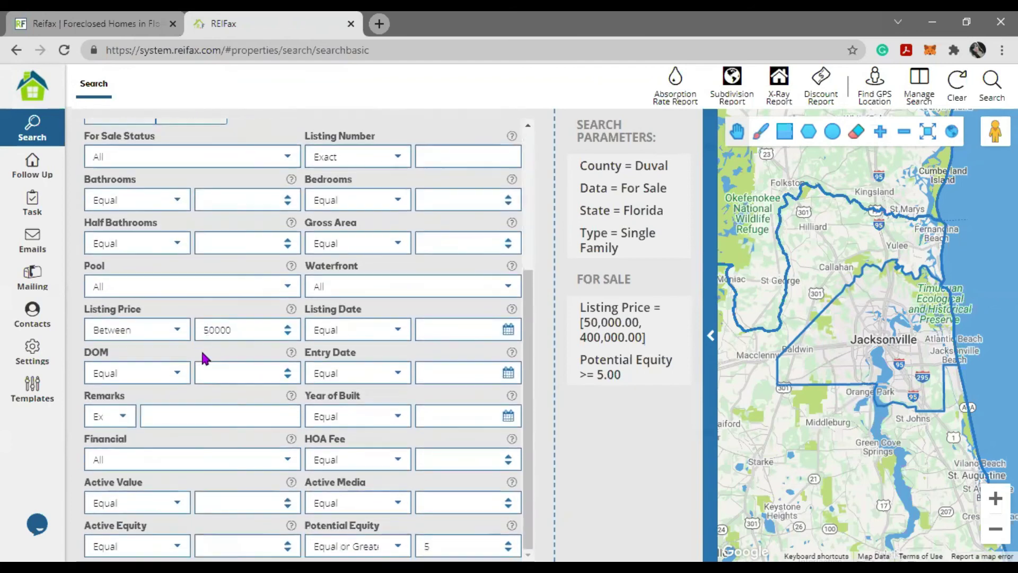
pyautogui.click(176, 330)
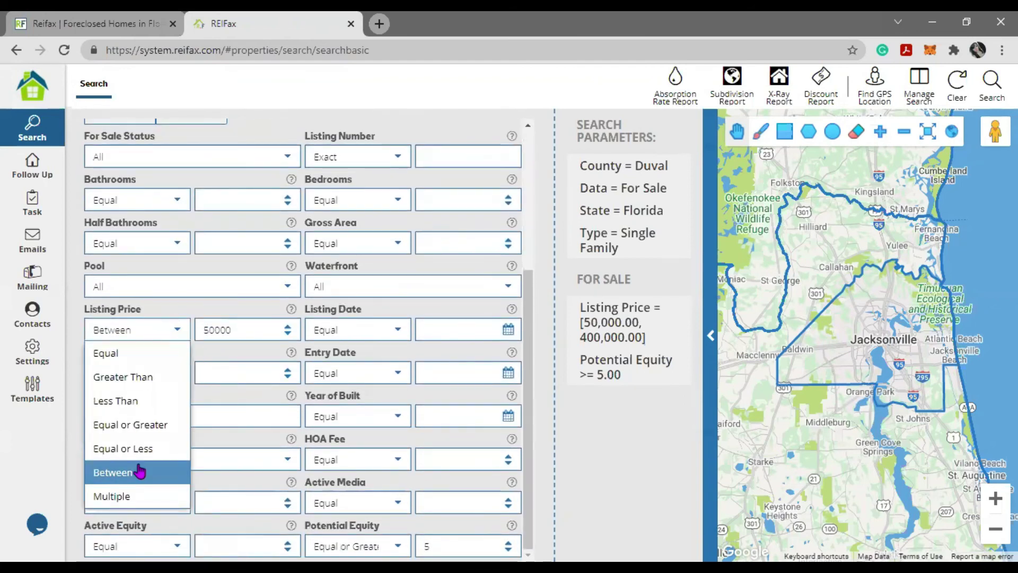
pyautogui.click(639, 429)
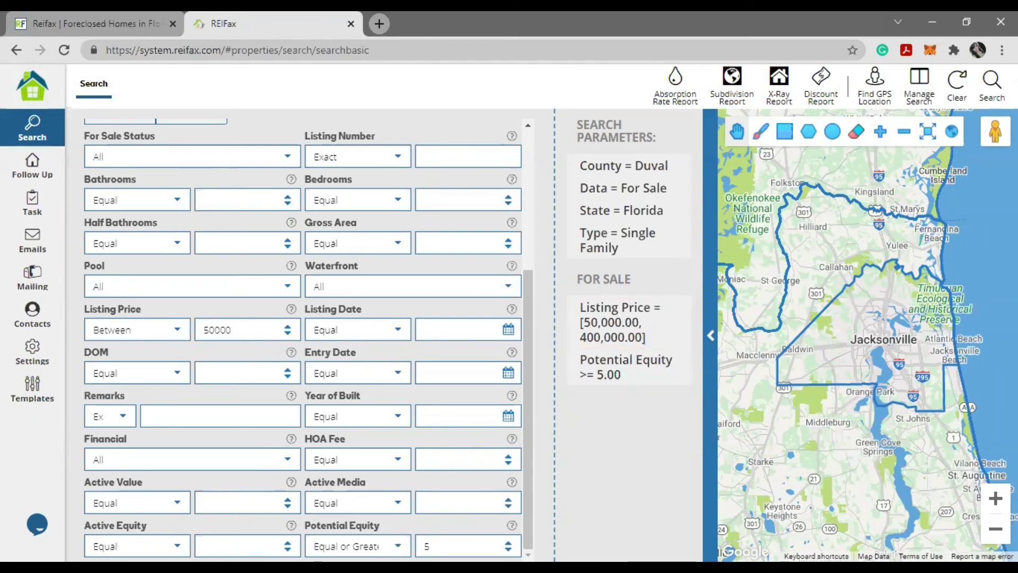
pyautogui.moveTo(315, 546); pyautogui.dragTo(355, 537)
pyautogui.scroll(2, 295, 482)
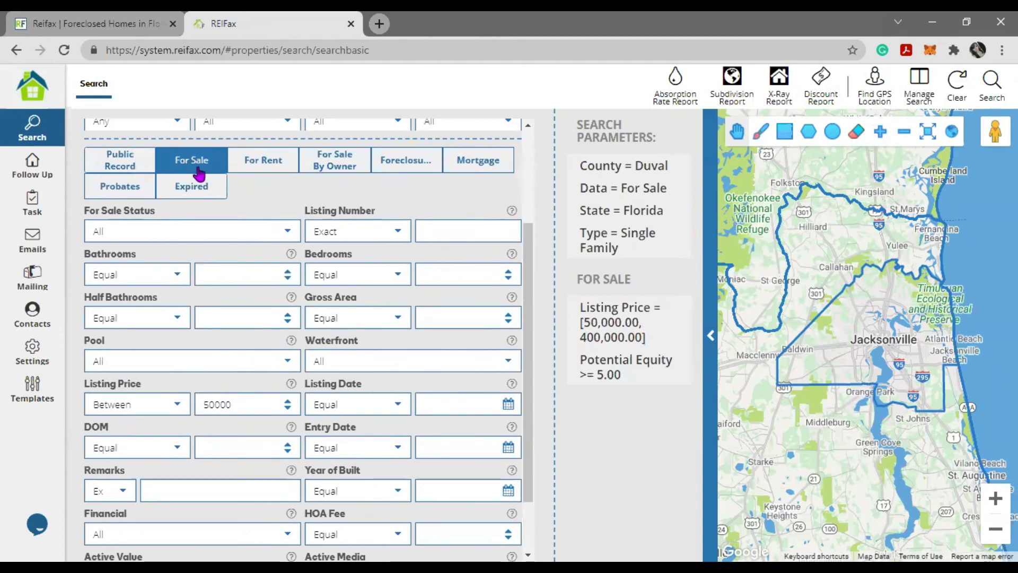
pyautogui.scroll(-2, 299, 371)
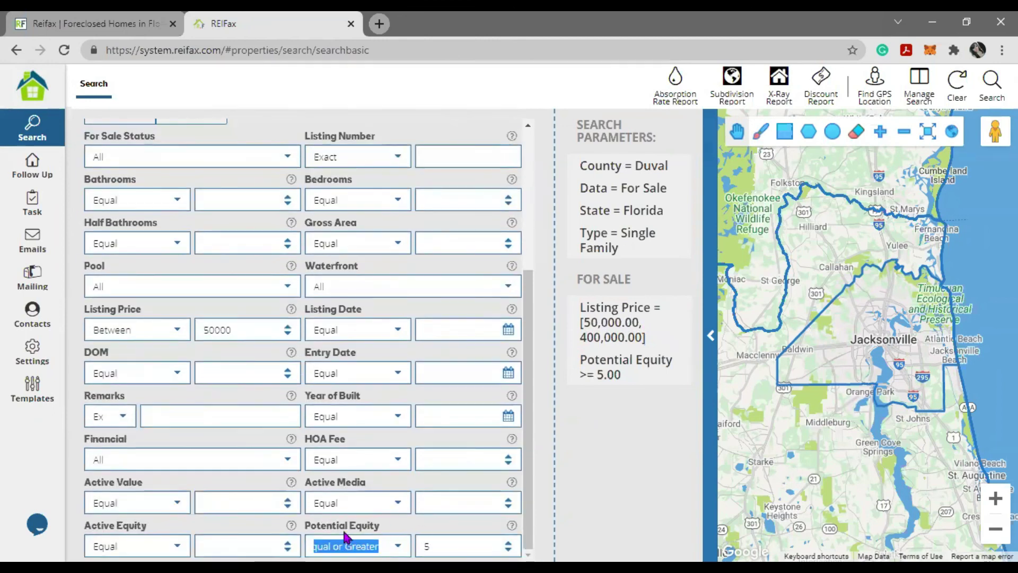
pyautogui.click(361, 546)
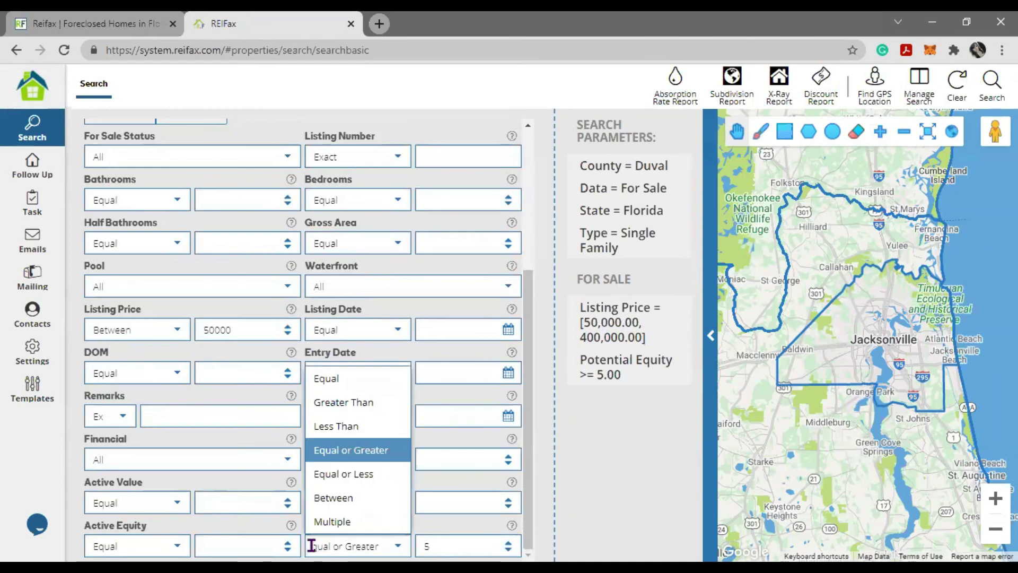
pyautogui.press('Tab')
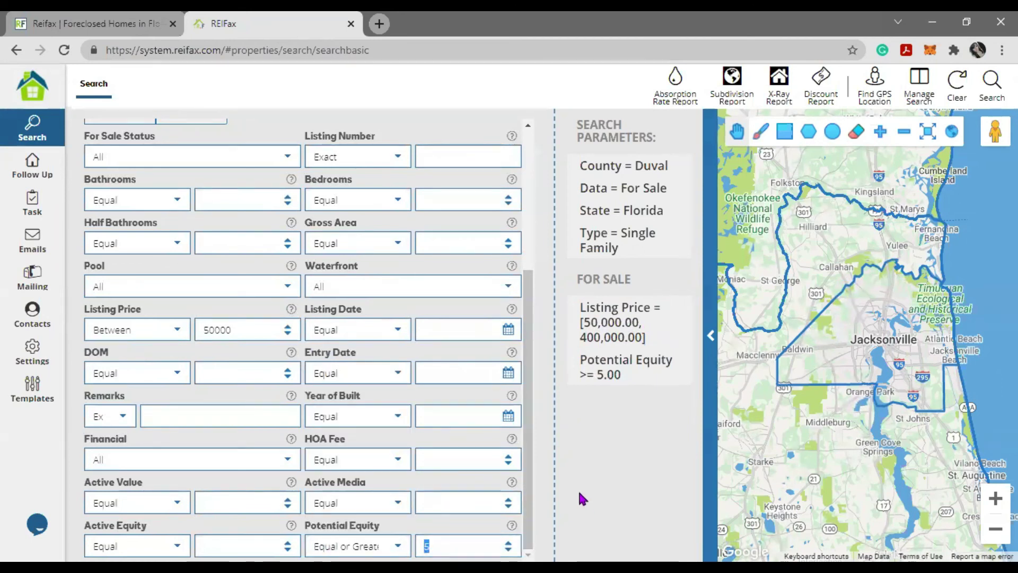
pyautogui.moveTo(659, 374)
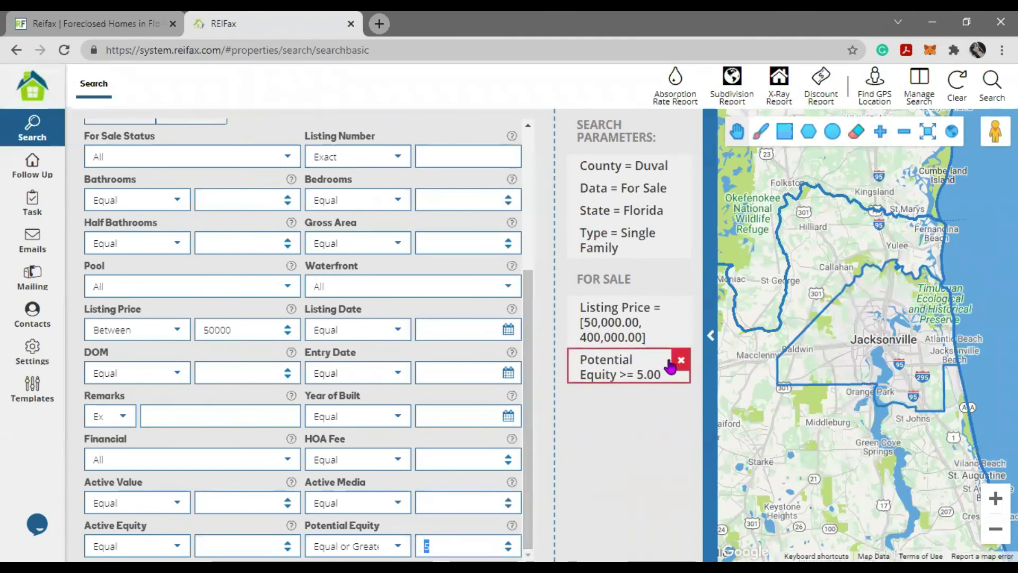
# - Remove the Potential Equity >= 5.00 criterion and rerun the Duval search
pyautogui.click(681, 361)
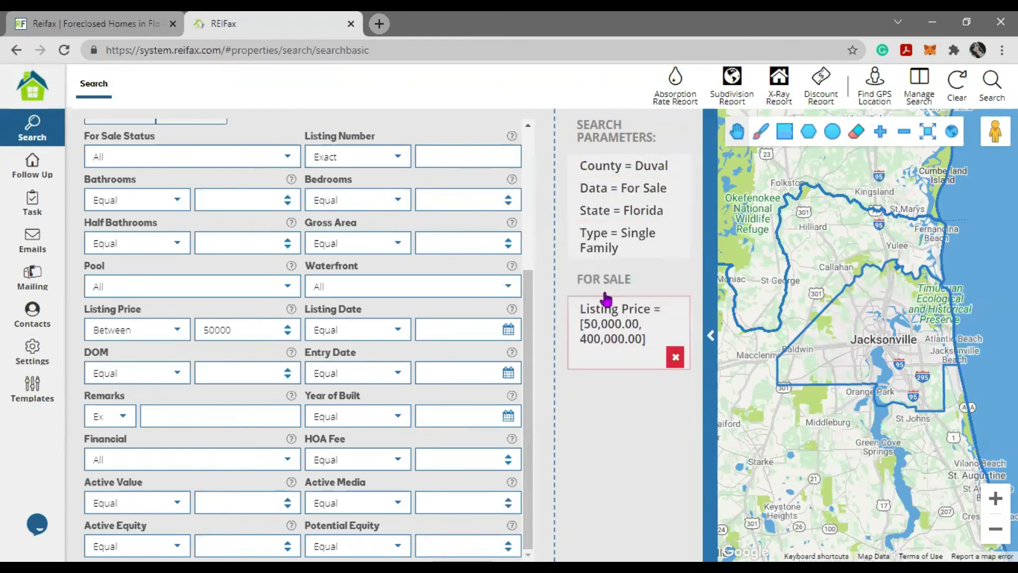
pyautogui.moveTo(657, 197)
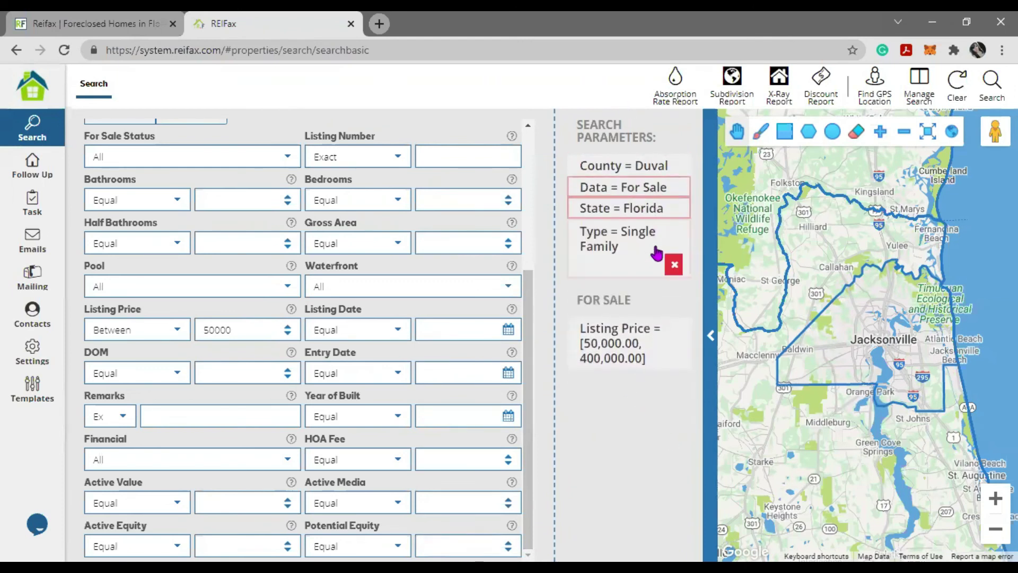
pyautogui.moveTo(656, 333)
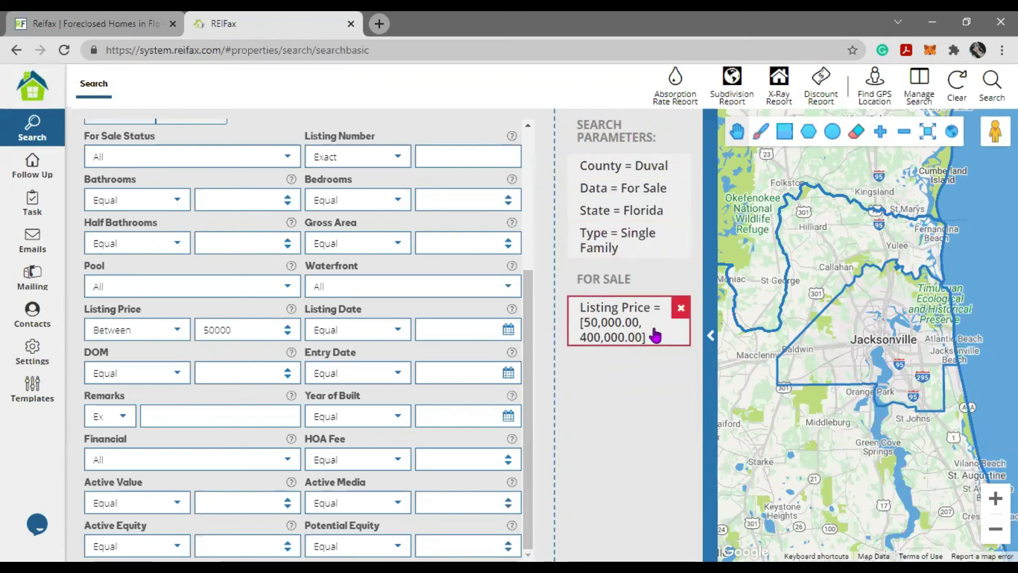
pyautogui.click(992, 84)
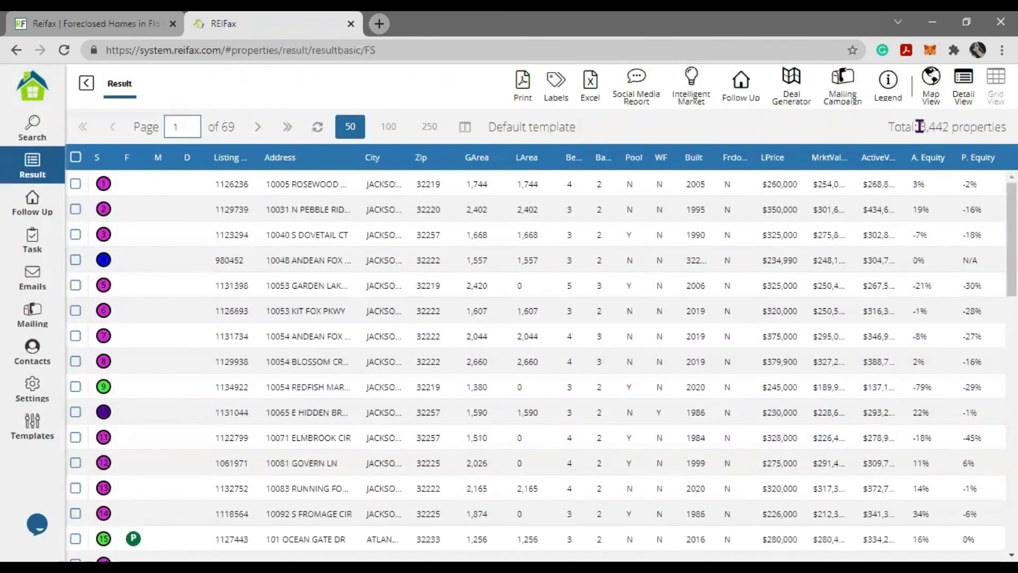
# - Check the 3,442-property total, mark the second result, and widen the MrktValue column
pyautogui.moveTo(920, 126); pyautogui.dragTo(1007, 127)
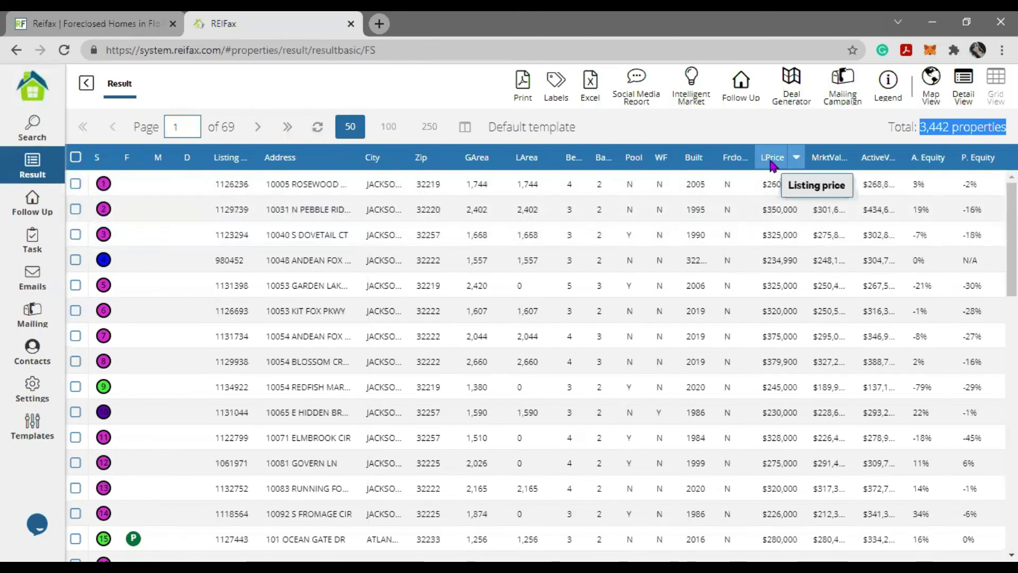
pyautogui.moveTo(832, 165)
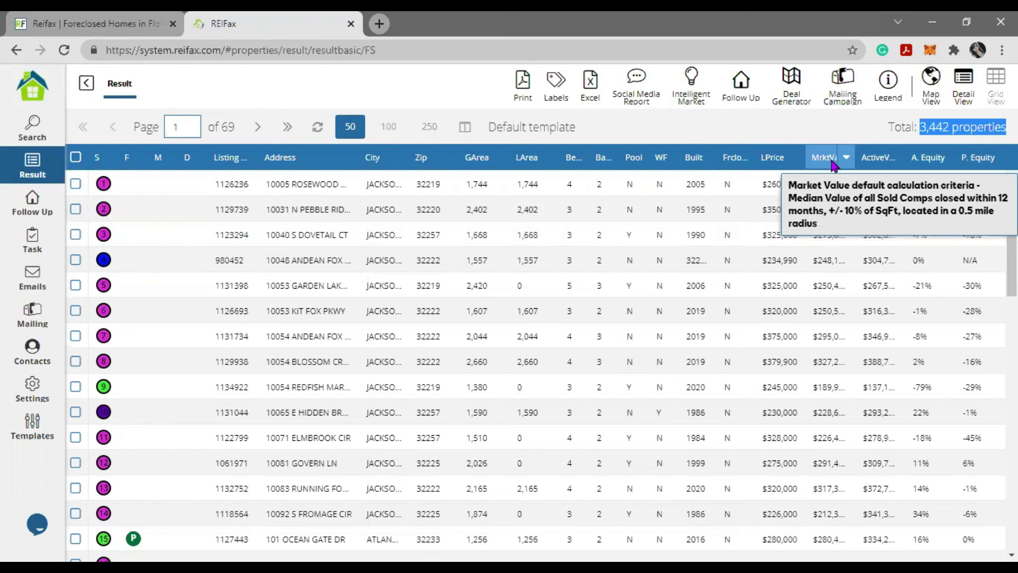
pyautogui.click(797, 129)
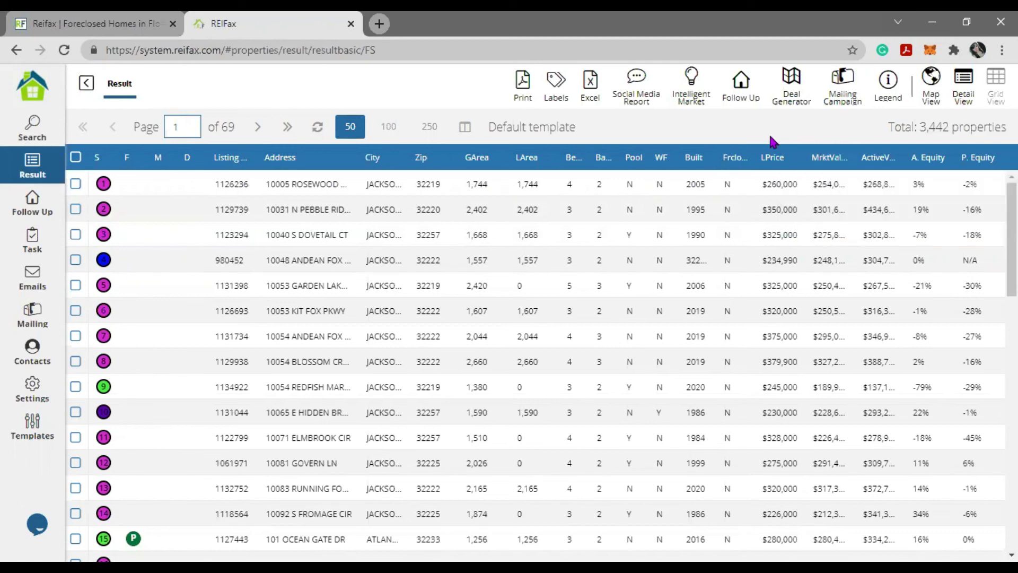
pyautogui.click(75, 210)
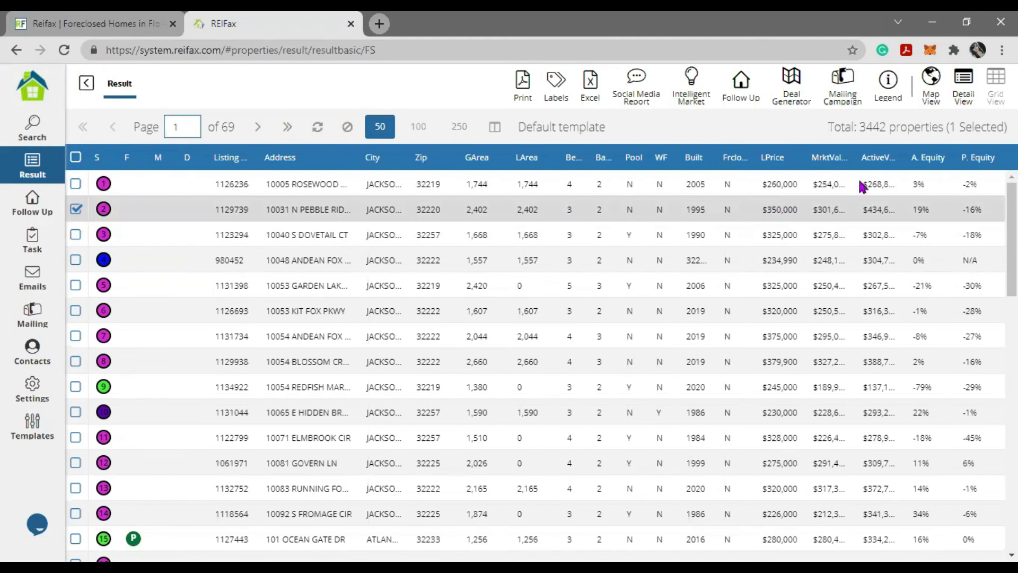
pyautogui.moveTo(861, 149); pyautogui.dragTo(874, 151)
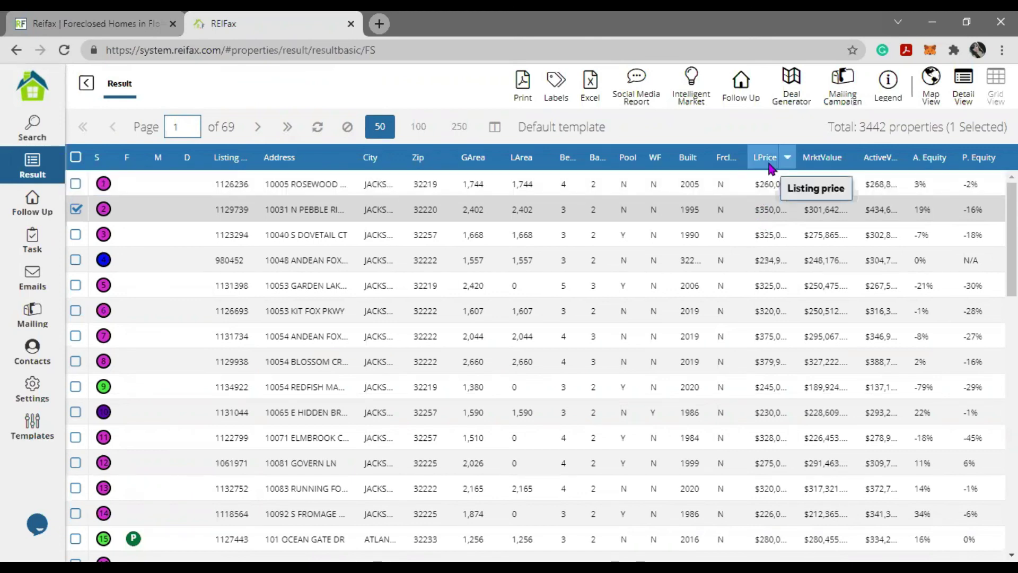
pyautogui.moveTo(823, 159)
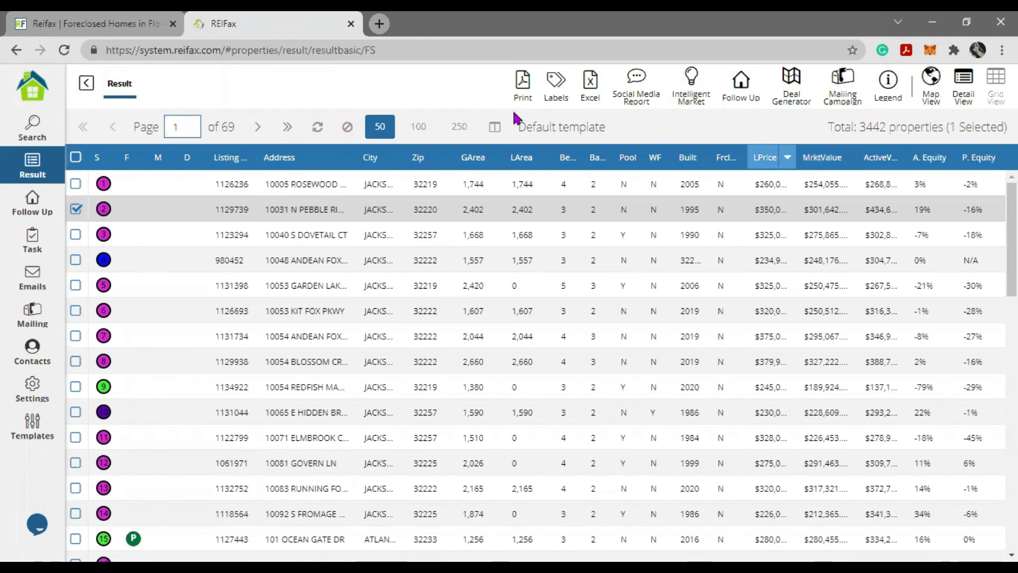
# - Add a Potential Equity filter of Equal or Greater than 5 and rerun the search
pyautogui.click(87, 84)
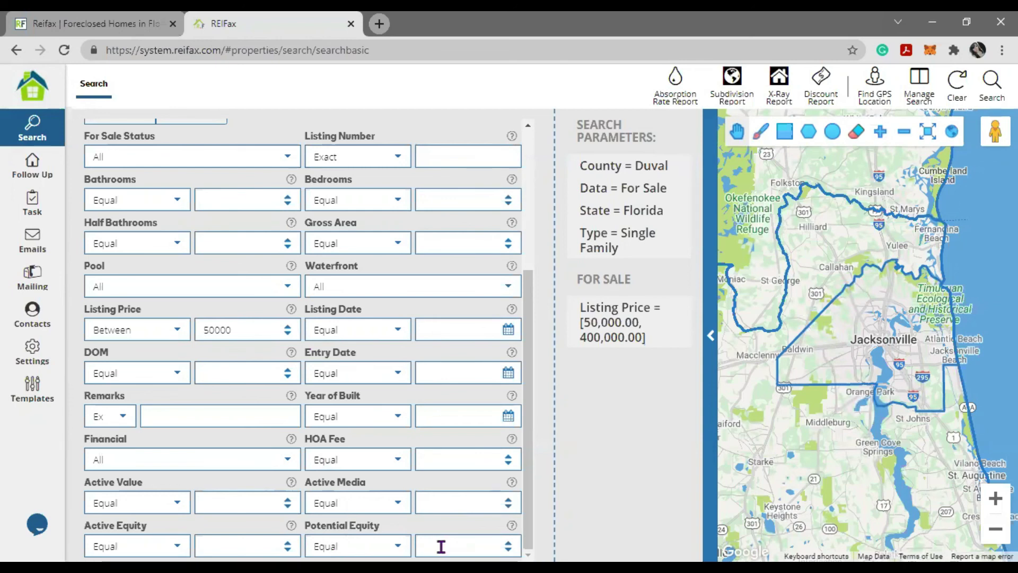
pyautogui.click(355, 546)
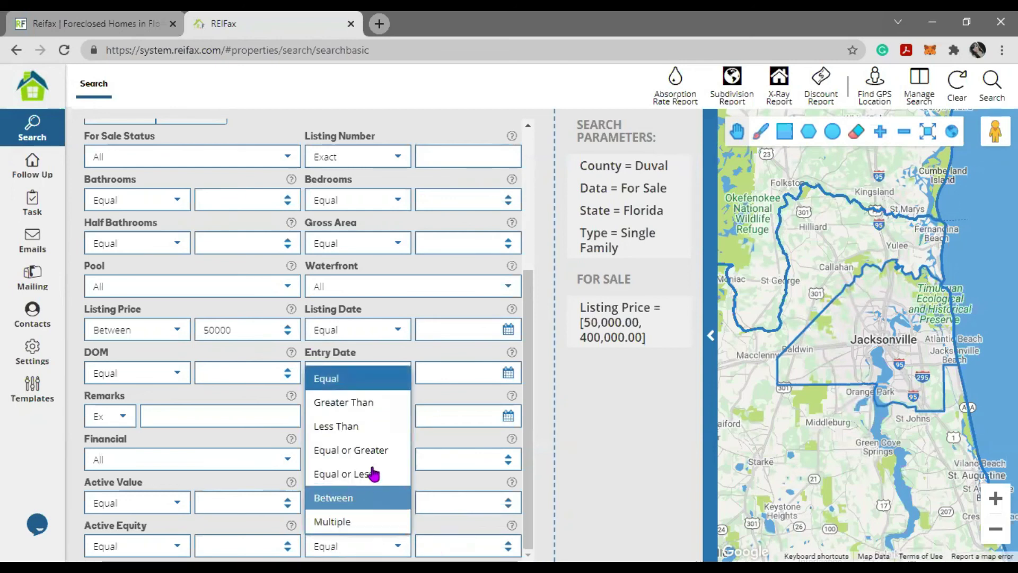
pyautogui.click(374, 451)
pyautogui.click(430, 545)
pyautogui.write('5')
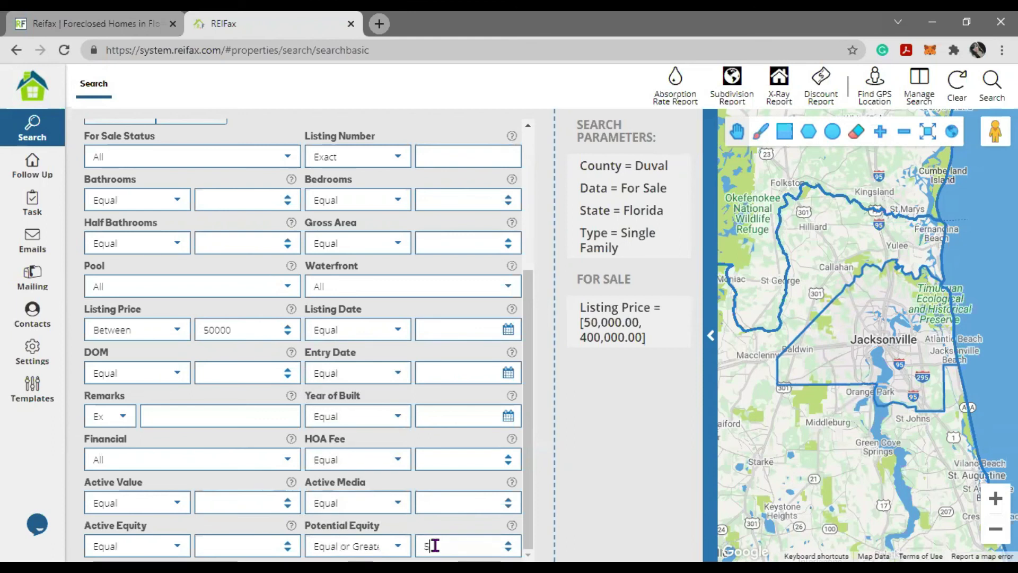
pyautogui.click(992, 85)
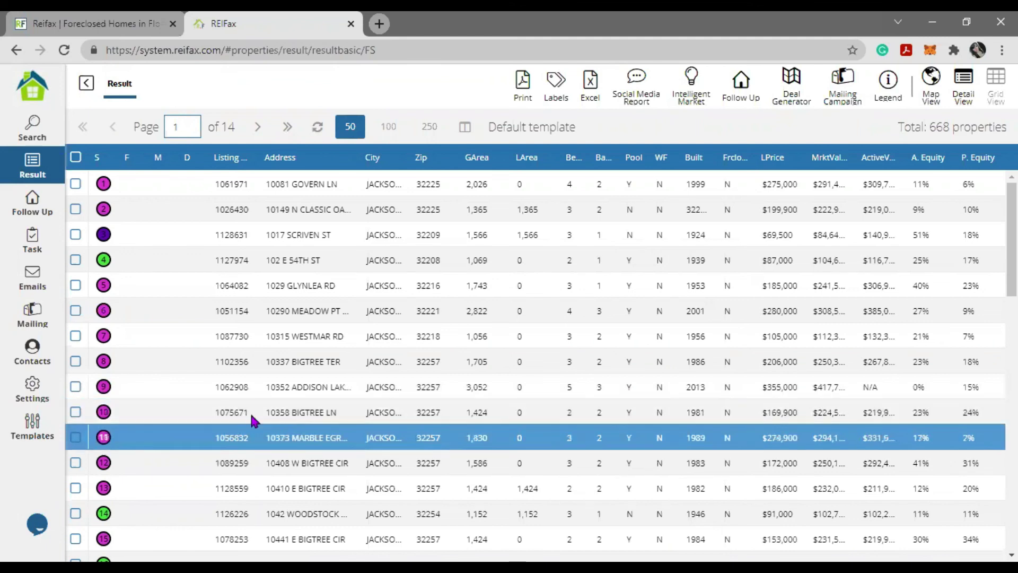
pyautogui.click(76, 412)
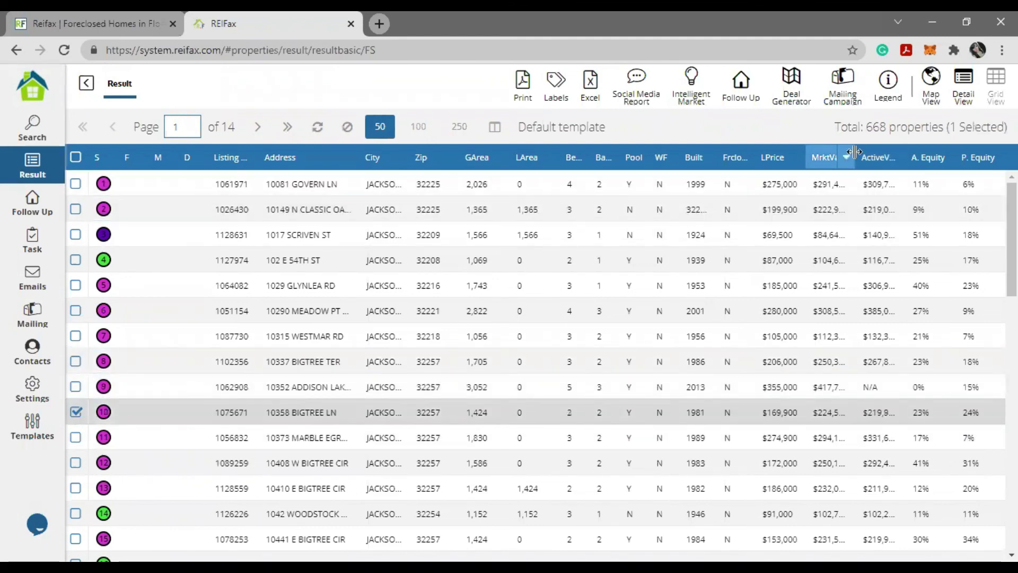
pyautogui.doubleClick(855, 153)
pyautogui.moveTo(793, 148); pyautogui.dragTo(803, 145)
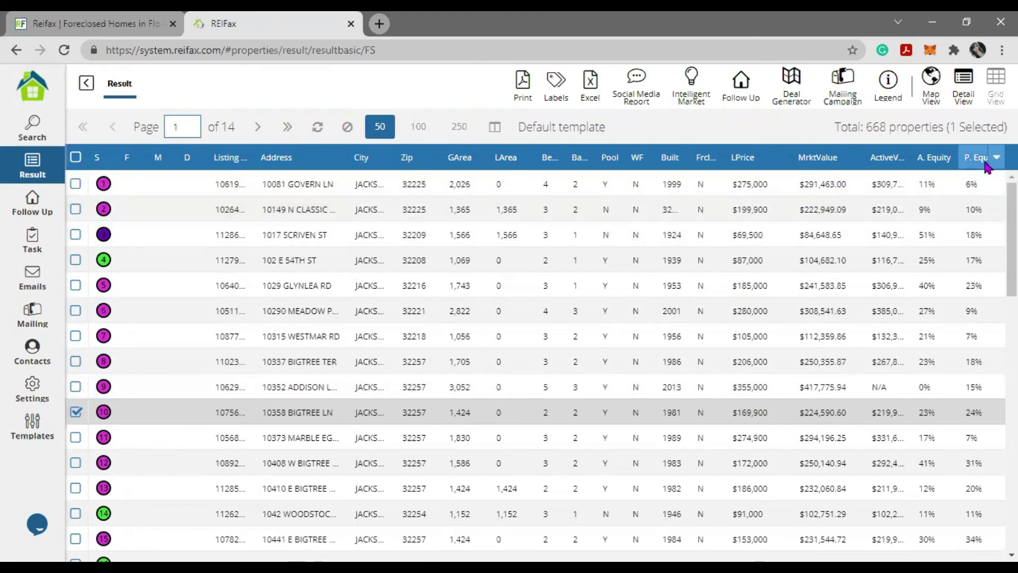
# - Change the Potential Equity minimum from 5 to 50 and confirm the 30-property total
pyautogui.click(33, 127)
pyautogui.moveTo(318, 545); pyautogui.dragTo(432, 536)
pyautogui.doubleClick(429, 546)
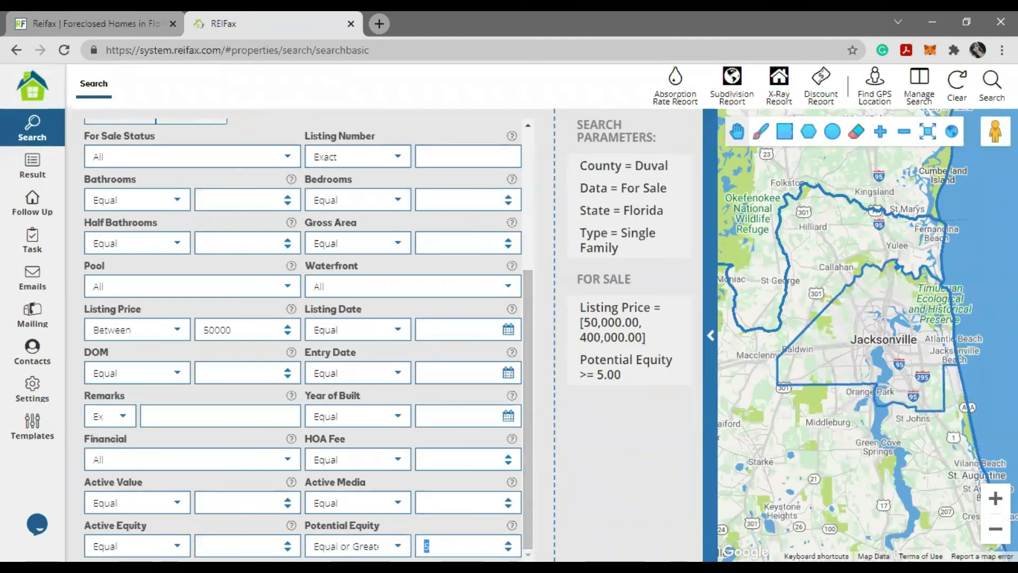
pyautogui.write('50')
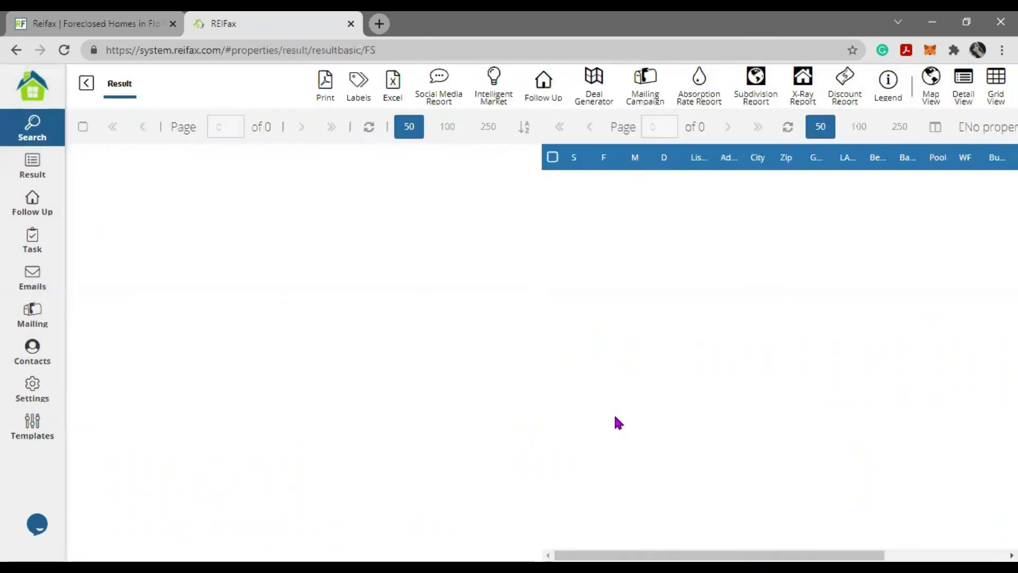
pyautogui.moveTo(936, 127); pyautogui.dragTo(1008, 127)
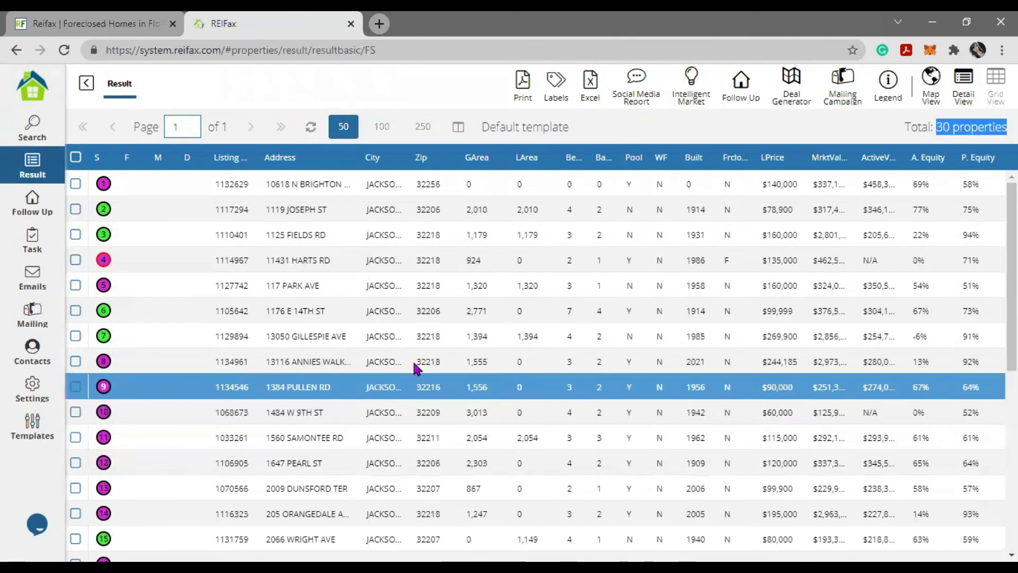
pyautogui.click(291, 289)
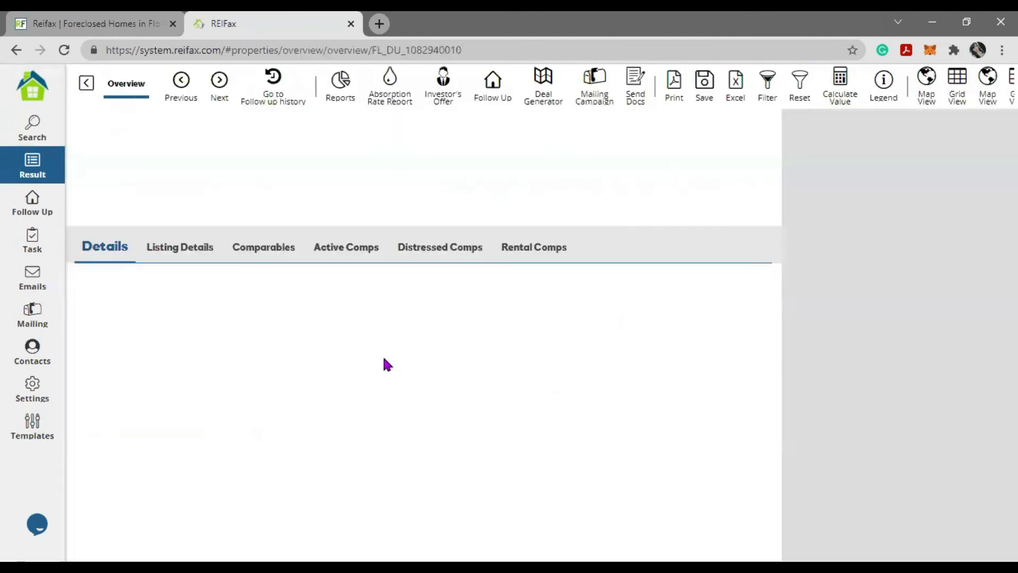
pyautogui.click(267, 258)
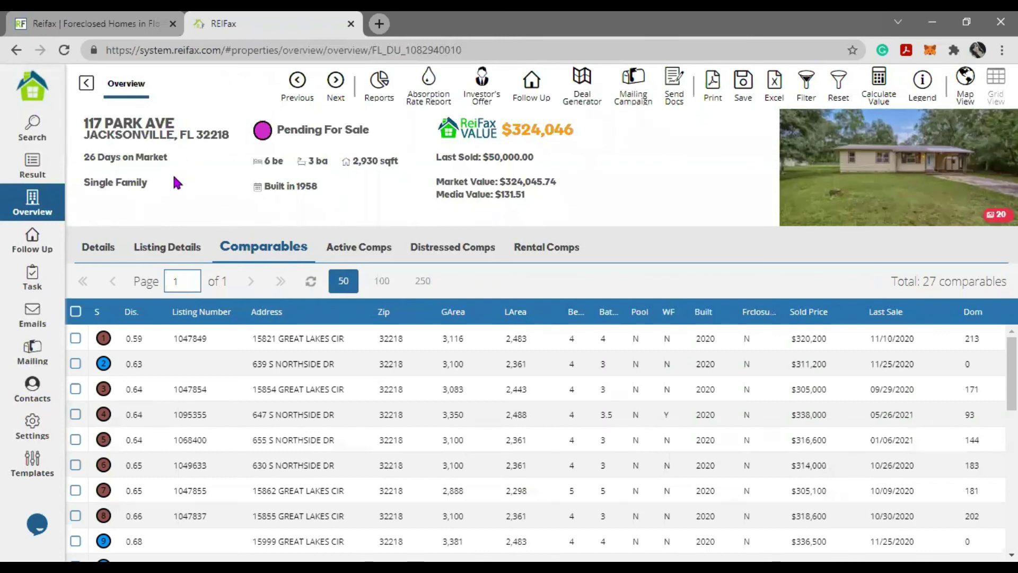
pyautogui.moveTo(353, 161); pyautogui.dragTo(407, 160)
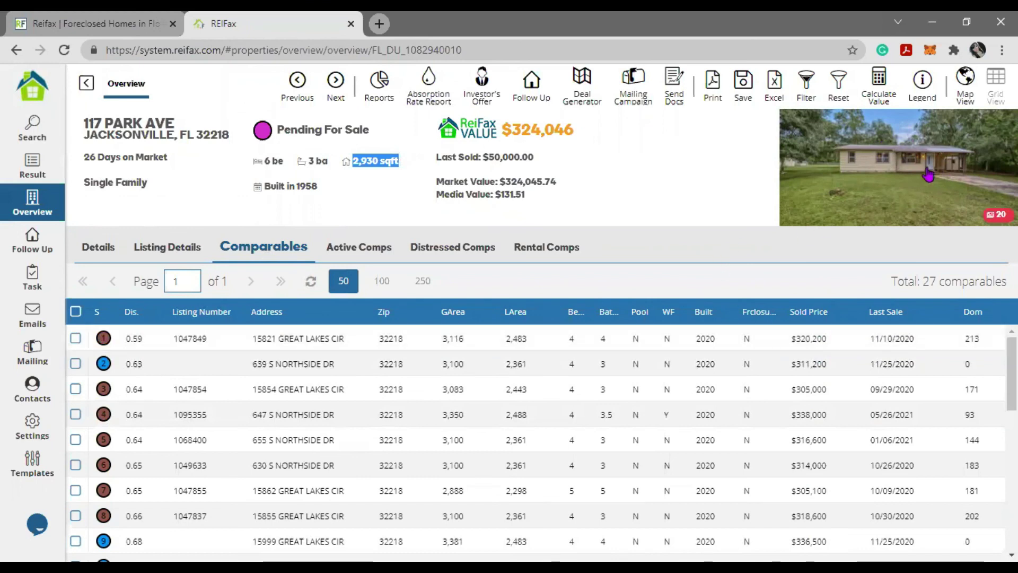
pyautogui.click(904, 168)
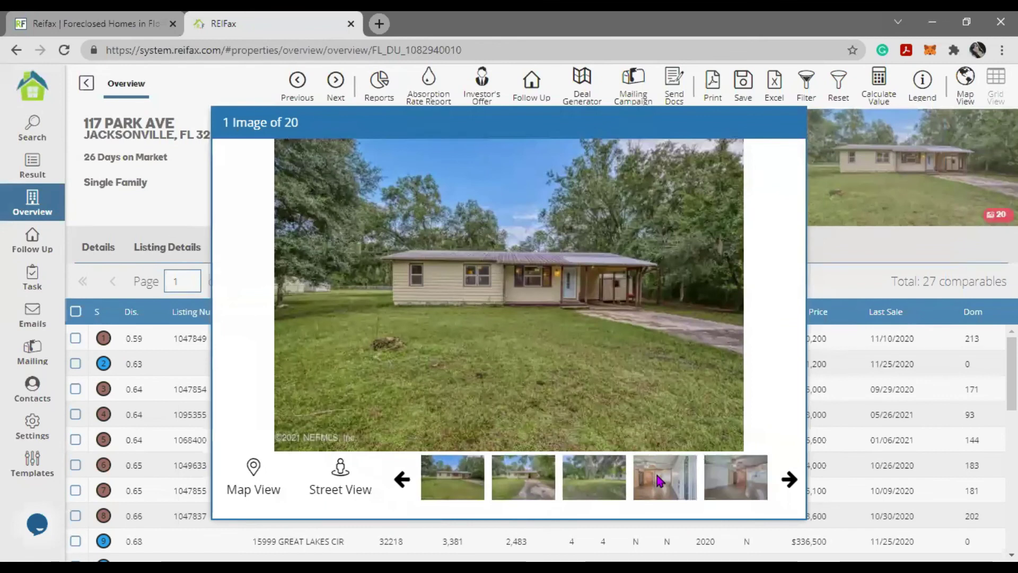
pyautogui.click(660, 480)
pyautogui.click(740, 483)
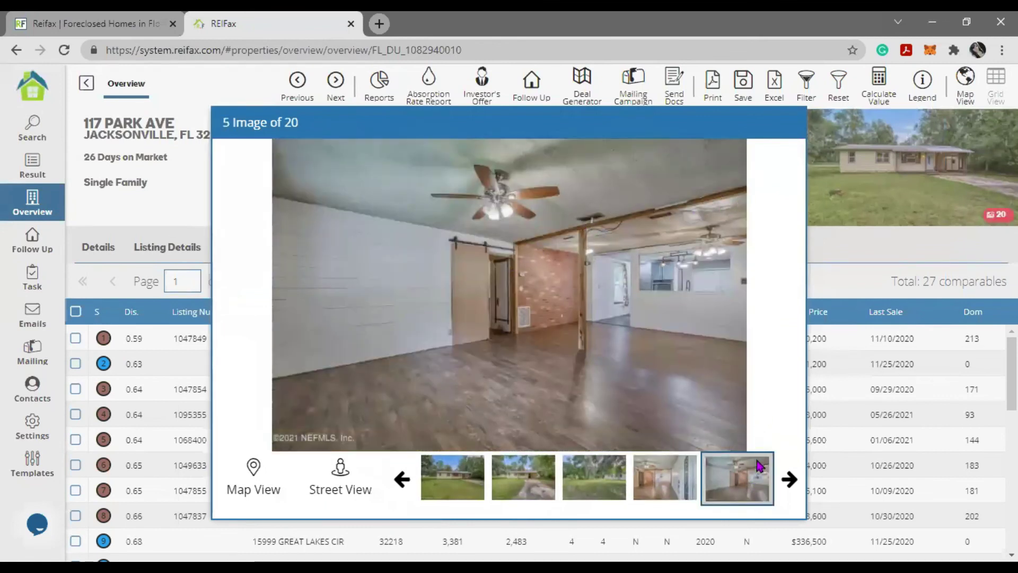
pyautogui.click(789, 480)
pyautogui.click(596, 482)
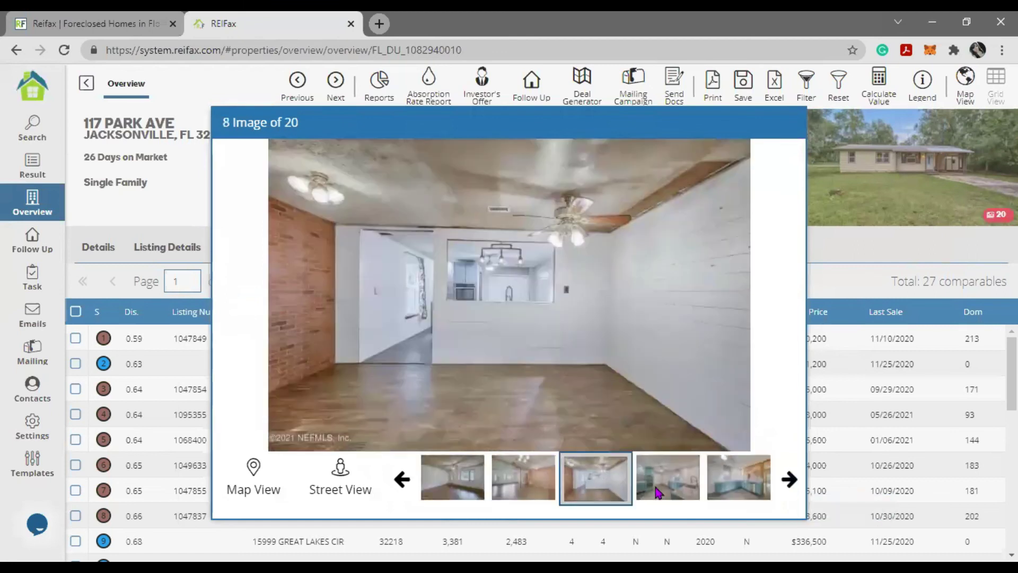
pyautogui.click(688, 492)
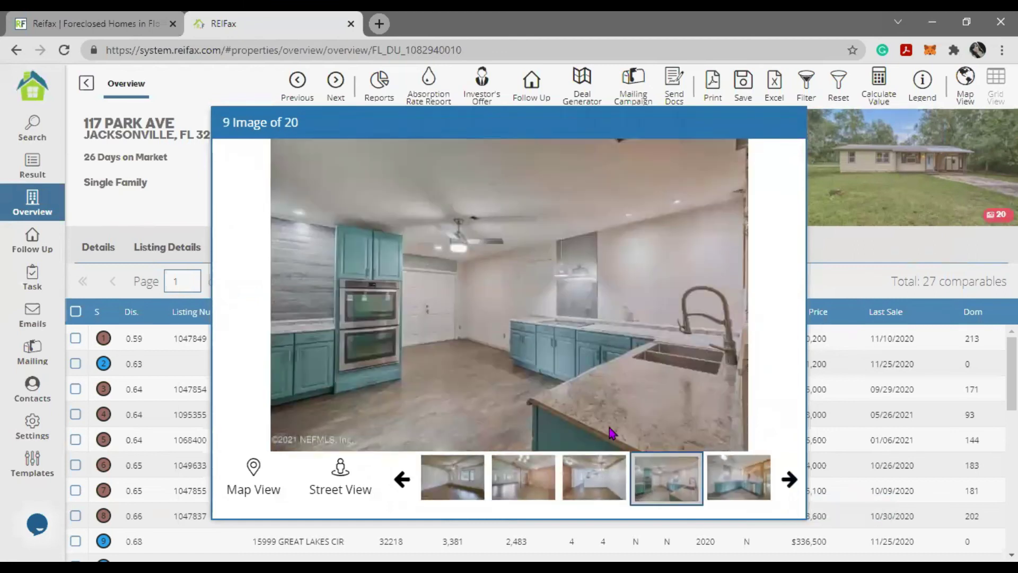
pyautogui.click(162, 220)
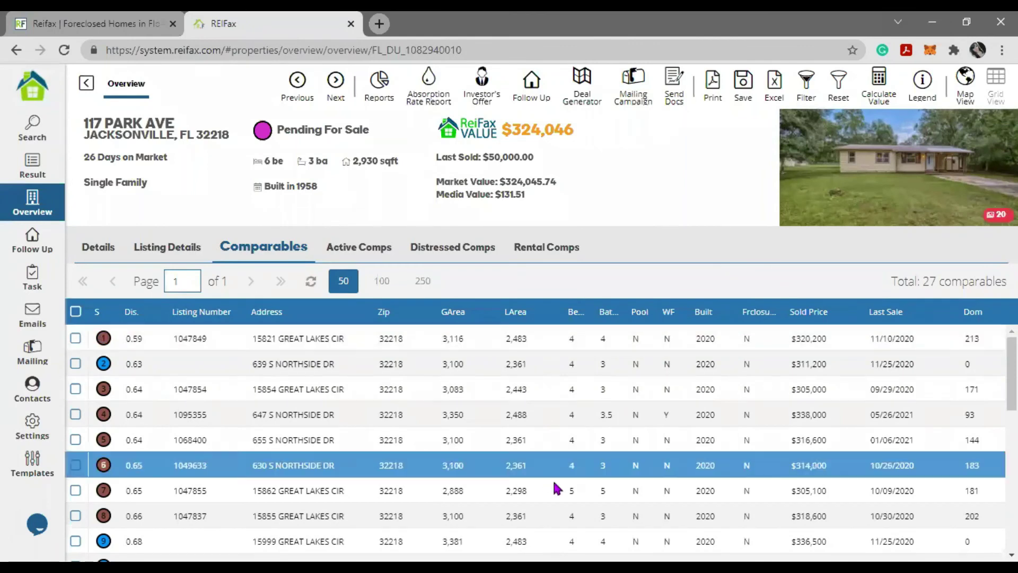
pyautogui.scroll(-5, 465, 408)
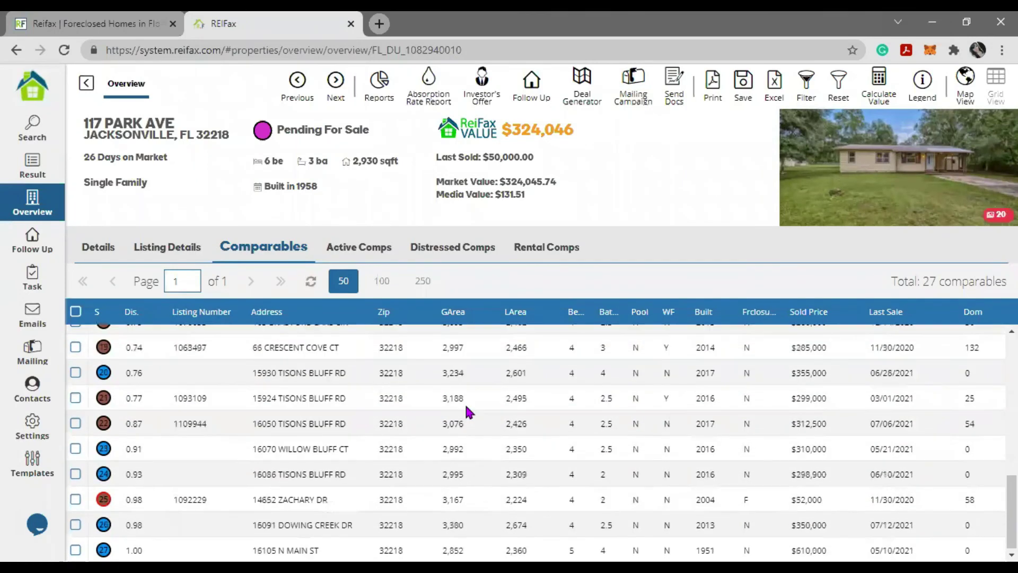
pyautogui.click(466, 410)
pyautogui.click(87, 84)
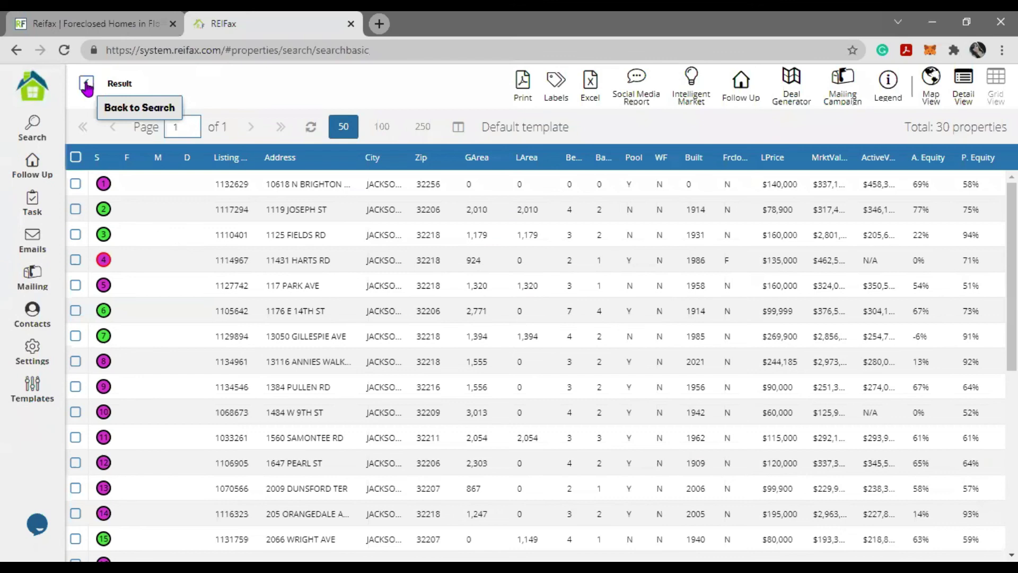
# - Reset the search form with Clear and go to the Control Panel home page
pyautogui.click(86, 84)
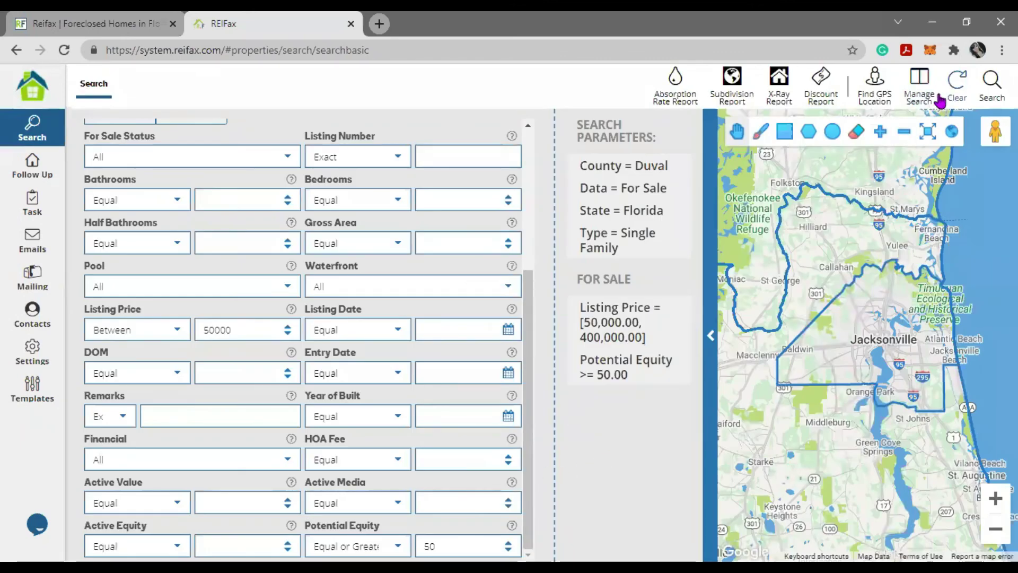
pyautogui.scroll(5, 338, 445)
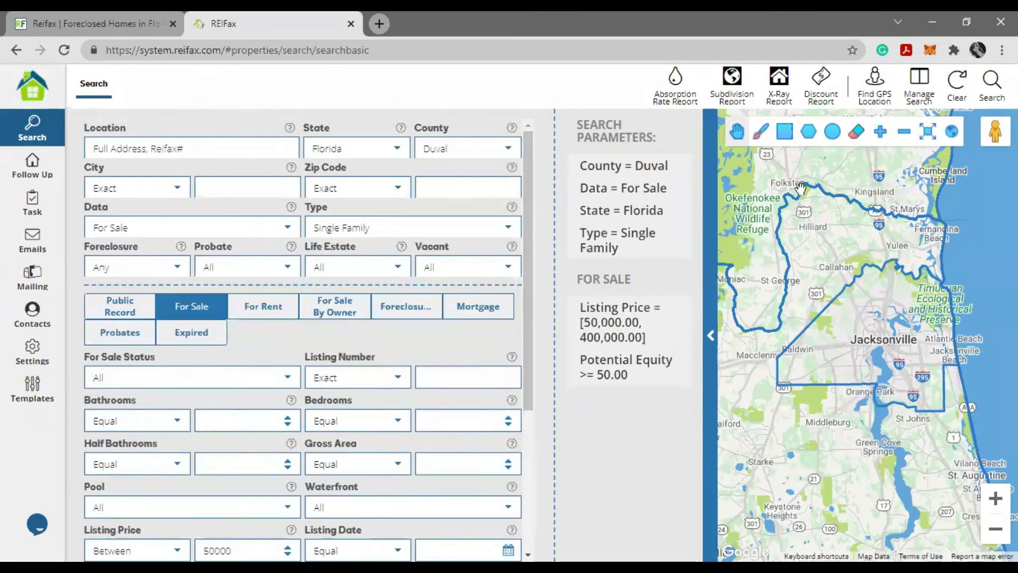
pyautogui.click(958, 90)
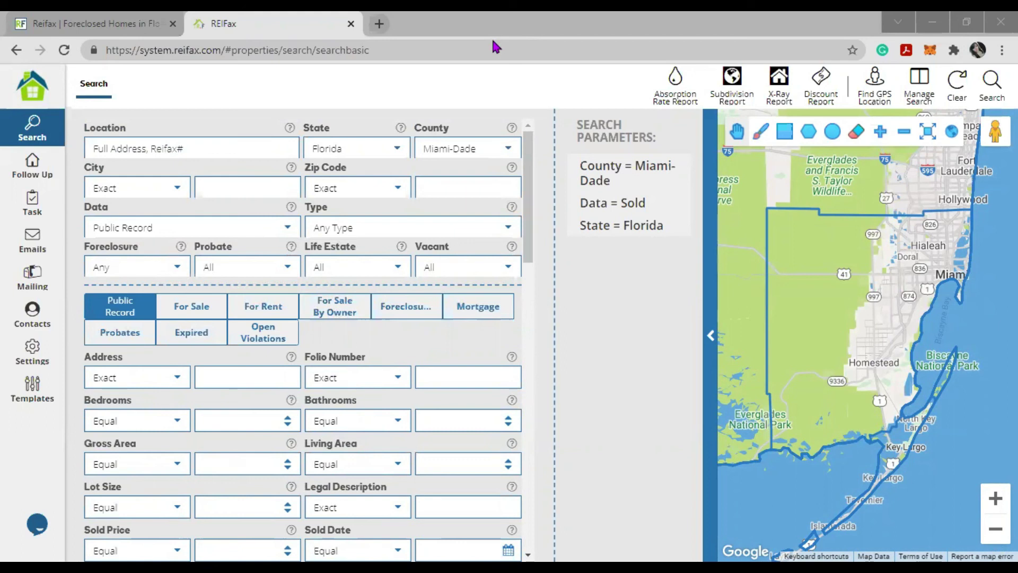
pyautogui.click(616, 313)
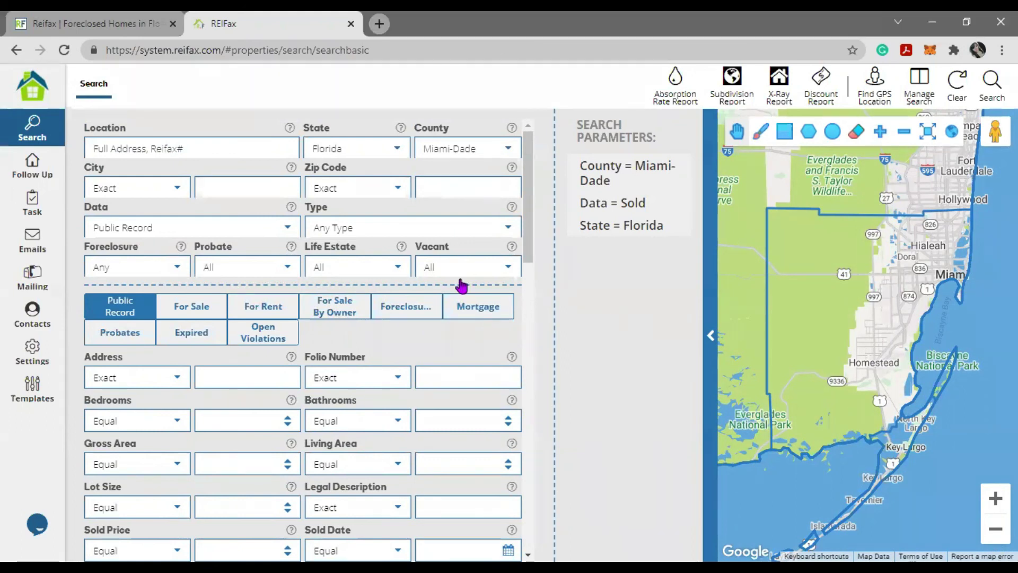
pyautogui.click(29, 97)
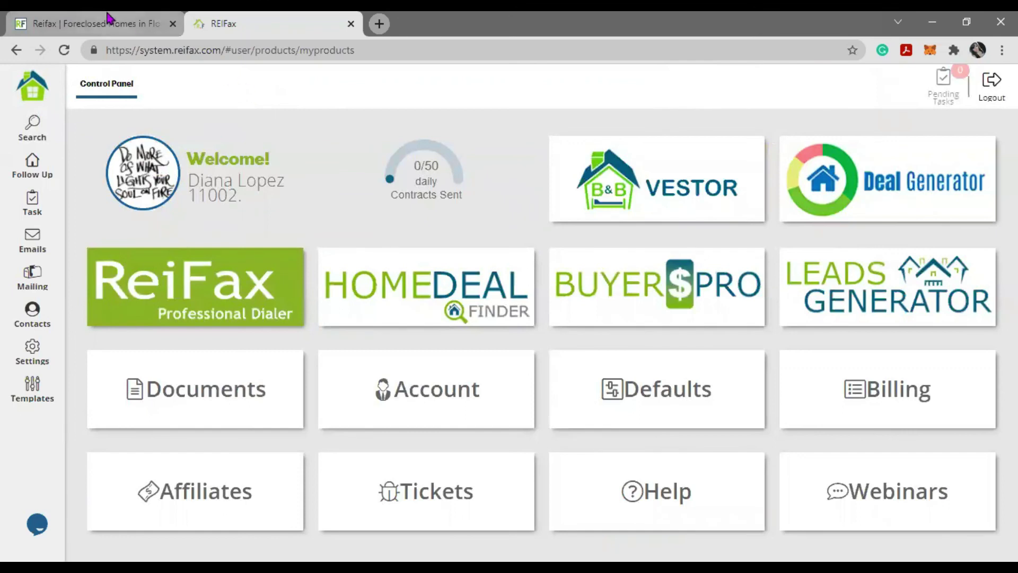
pyautogui.click(98, 27)
pyautogui.click(204, 59)
pyautogui.moveTo(215, 49); pyautogui.dragTo(143, 53)
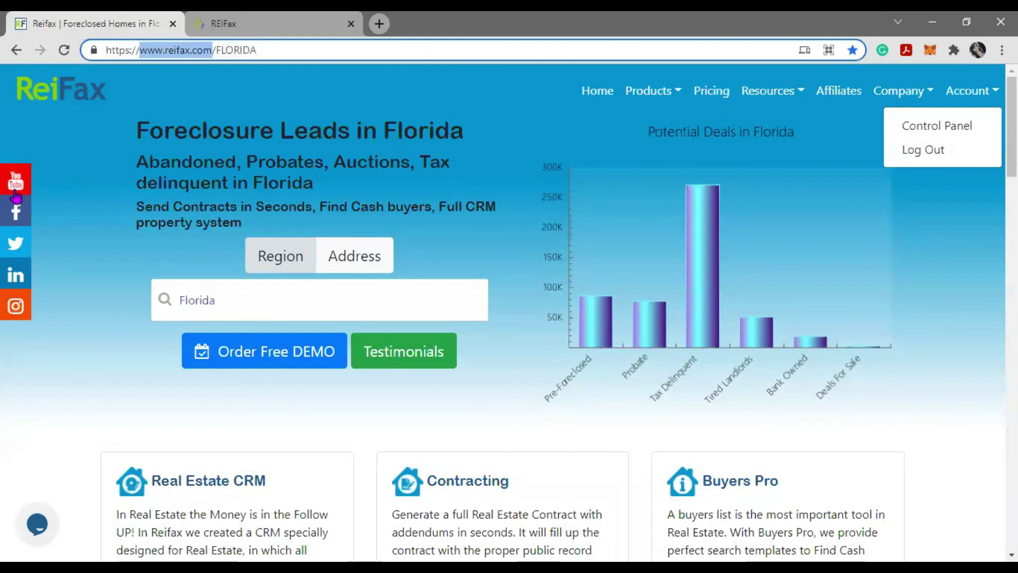